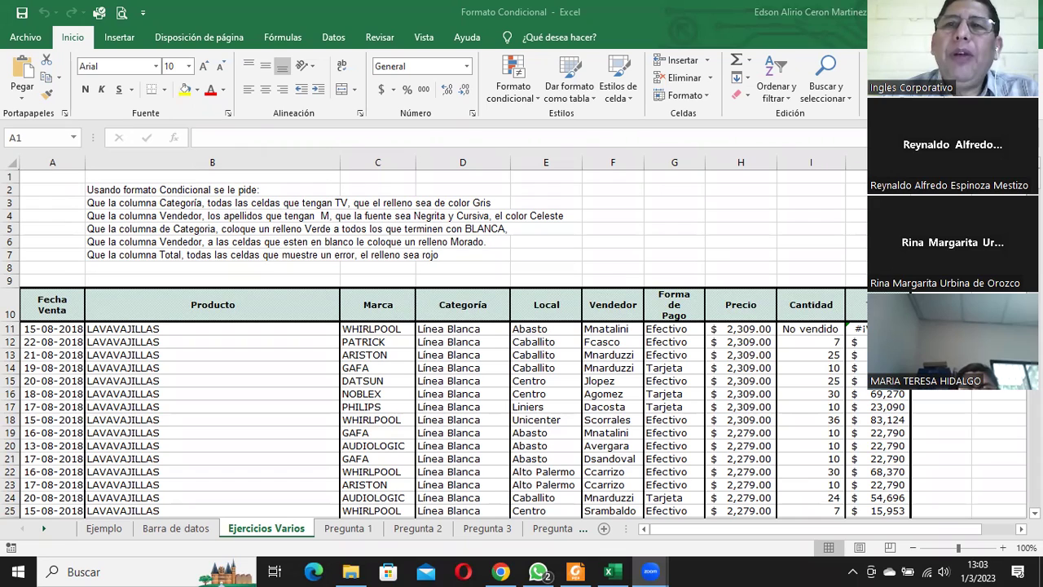
- Open Formato condicional > Nueva regla... on the Ejercicios Varios sheet and move the dialog aside
left_click(75, 43)
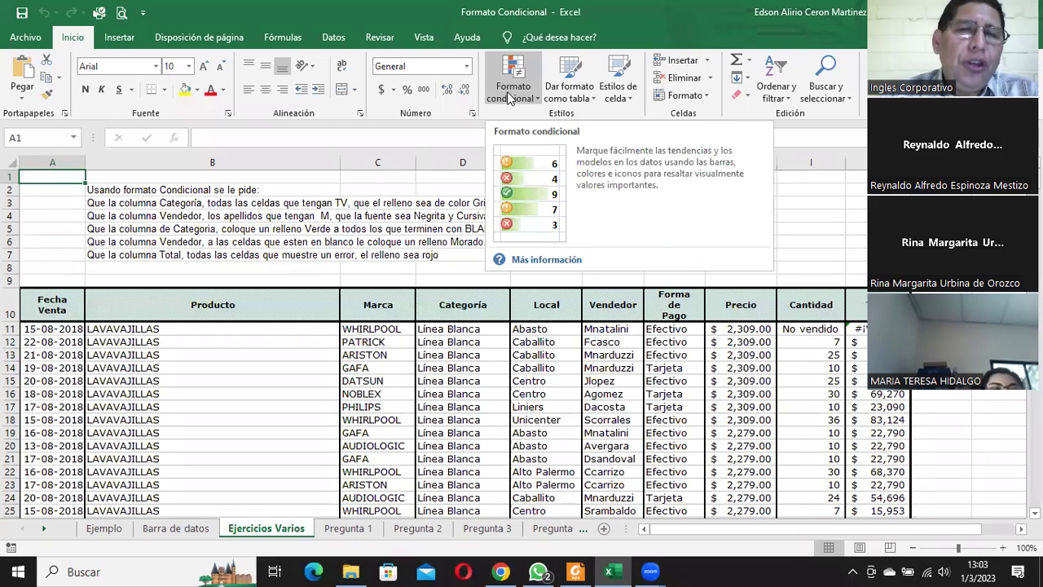
left_click(536, 99)
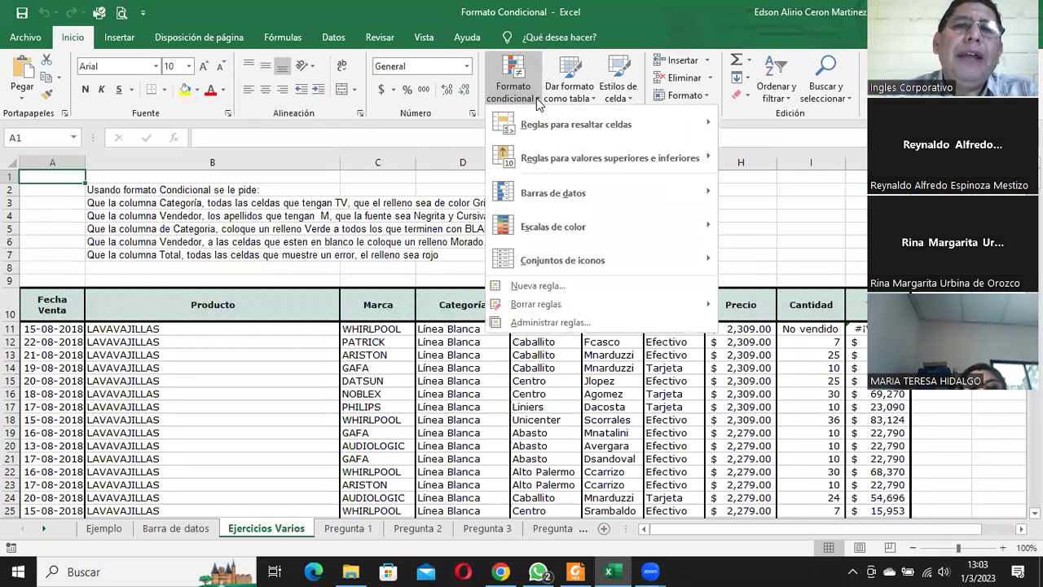
mouse_move(541, 198)
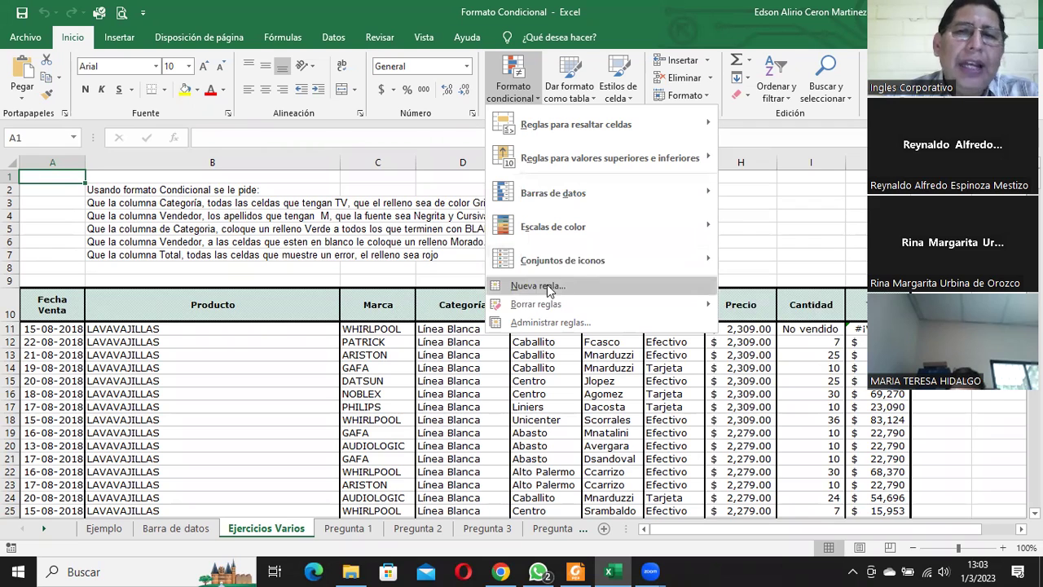
left_click(547, 286)
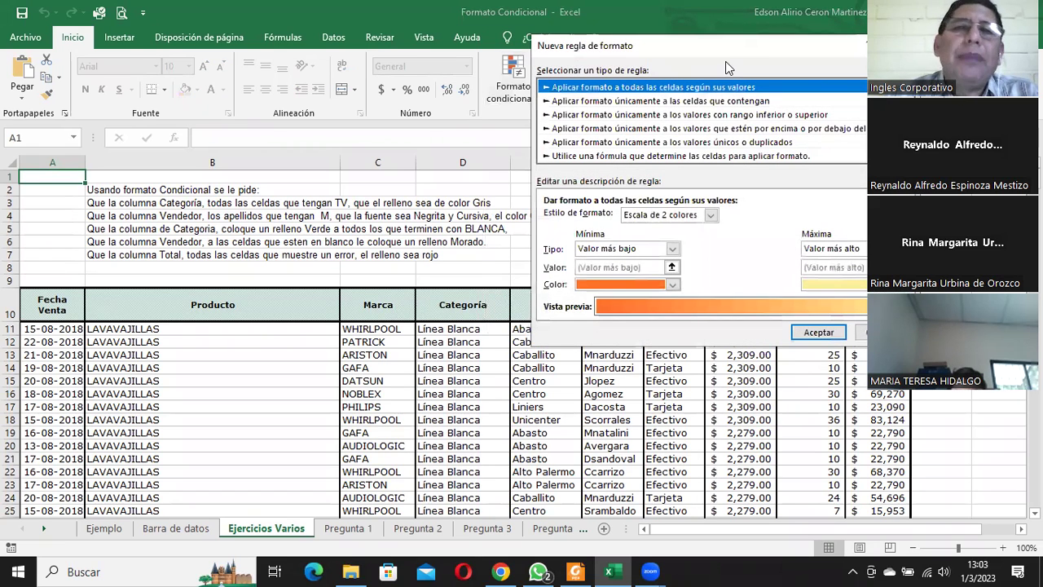
left_click_drag(725, 61, 484, 121)
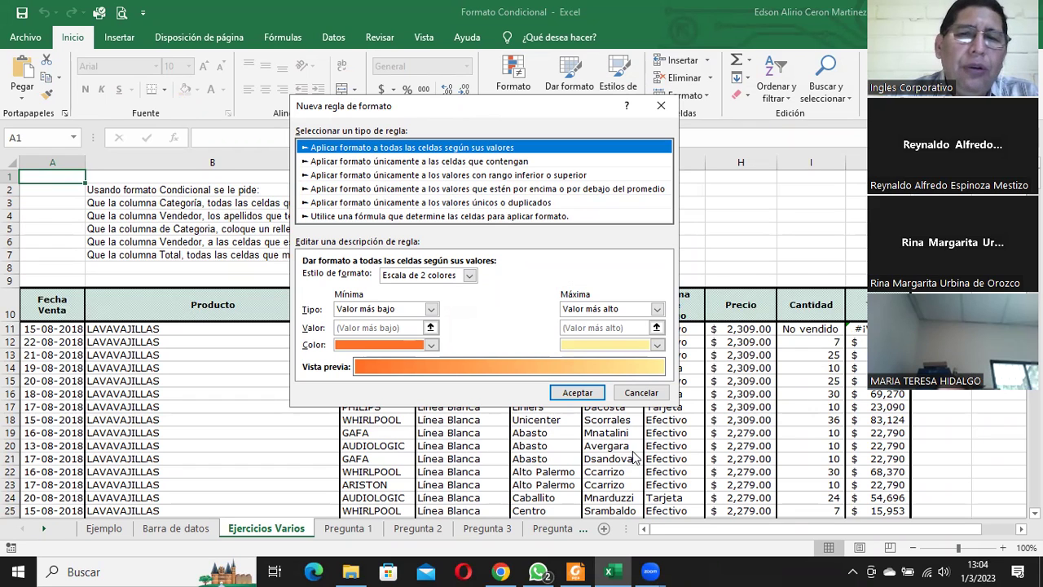
- Cancel the new rule and review the instructions in cells B4 and B3
left_click(635, 392)
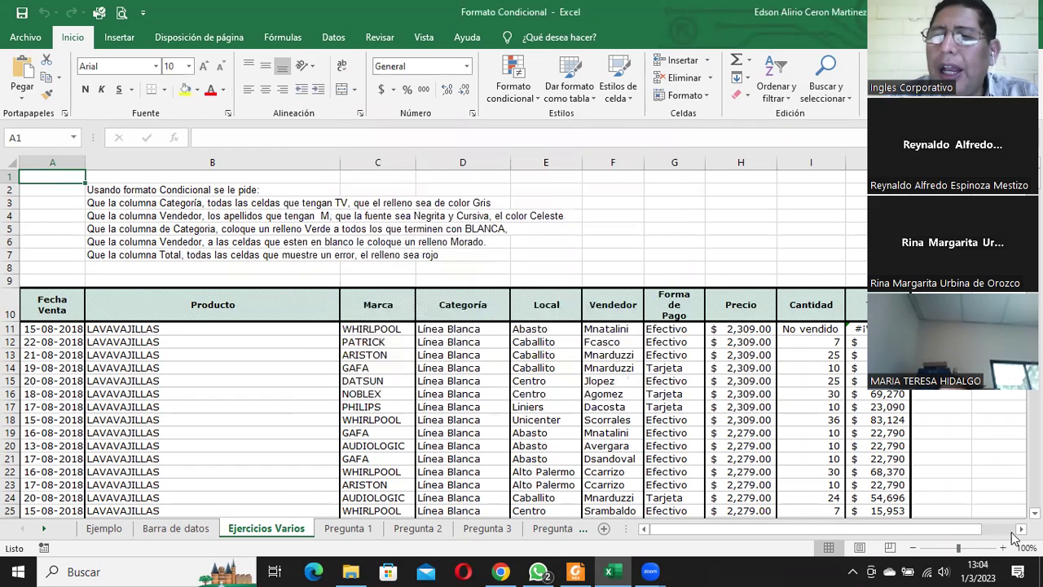
scroll(1015, 538, "right", 2)
scroll(961, 536, "right", 4)
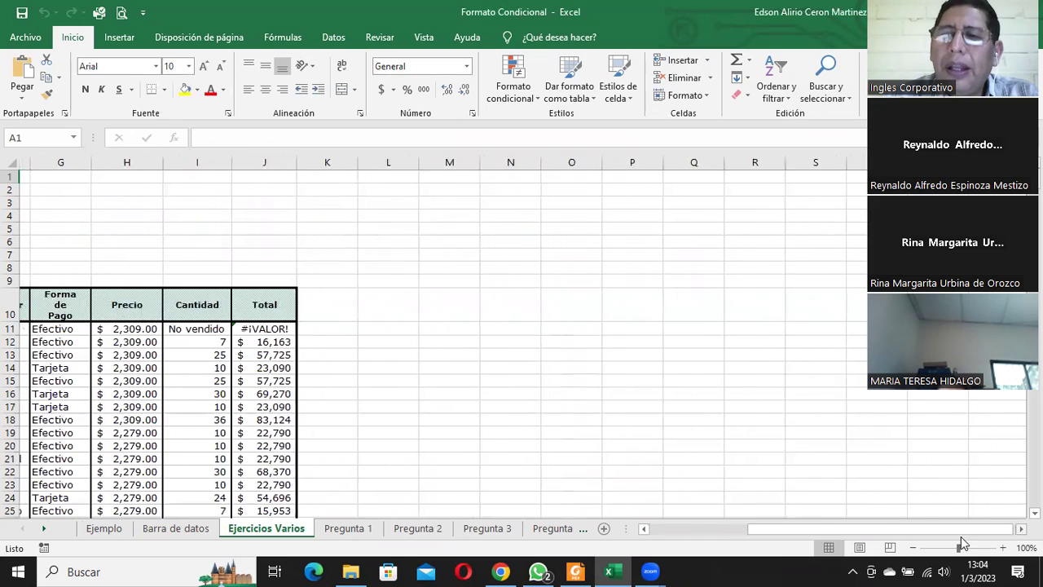
left_click_drag(935, 528, 694, 529)
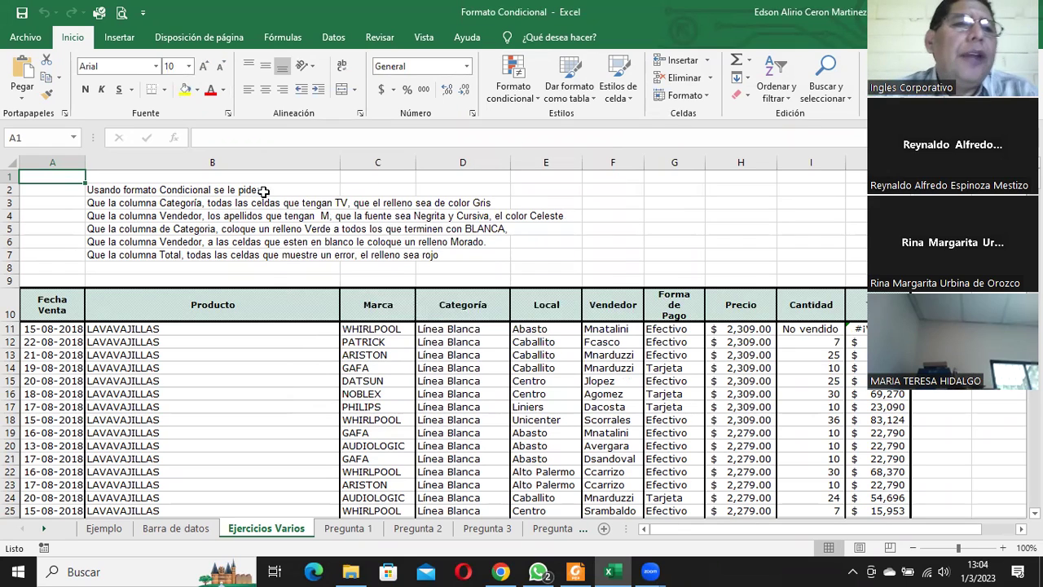
left_click(104, 210)
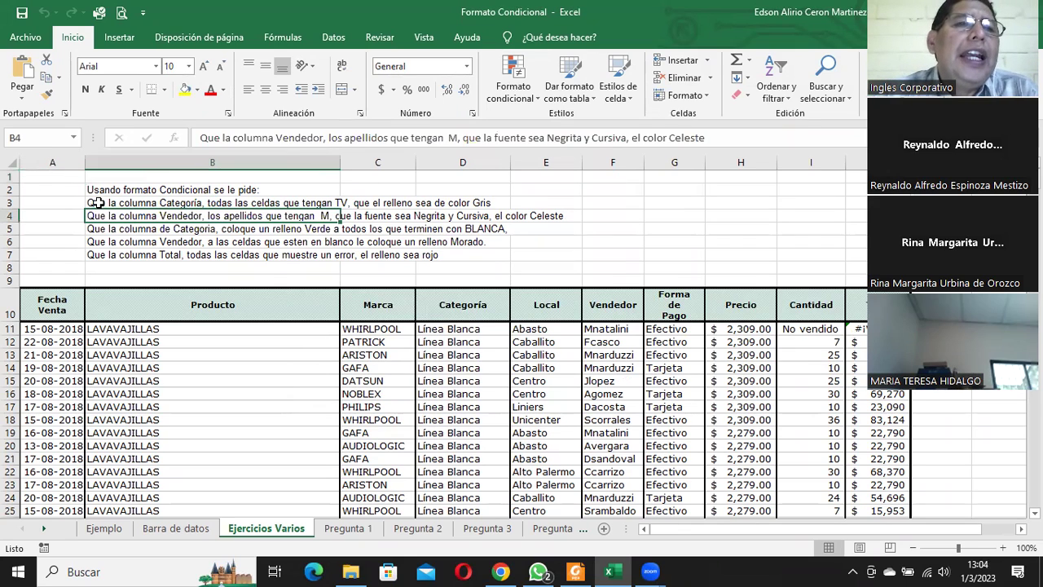
left_click(98, 202)
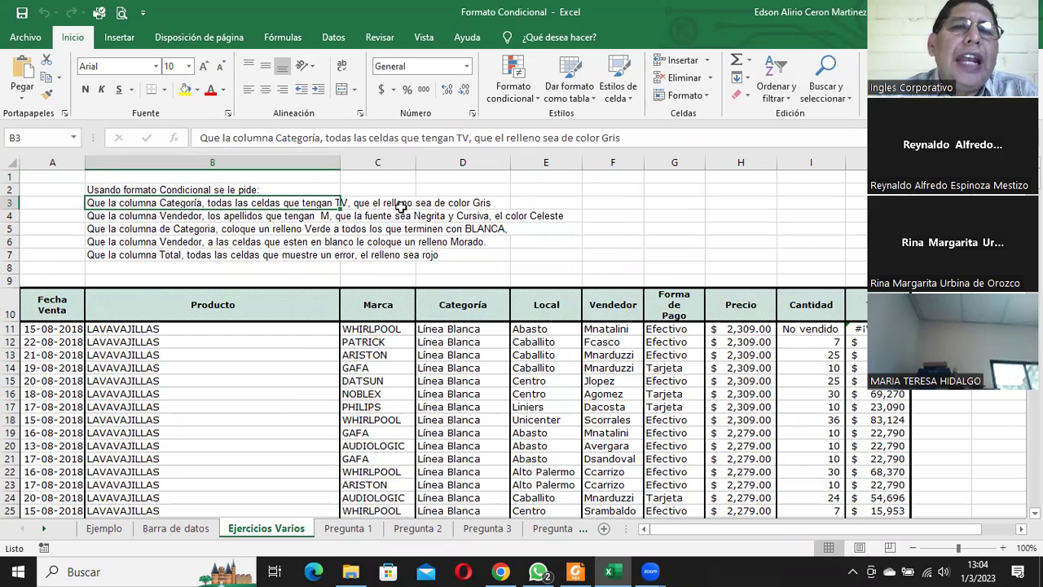
- Browse the Categoría column from D12 down to the TV/Video/DVD entry in D161, then return to B3
left_click(473, 341)
scroll(475, 342, "down", 3)
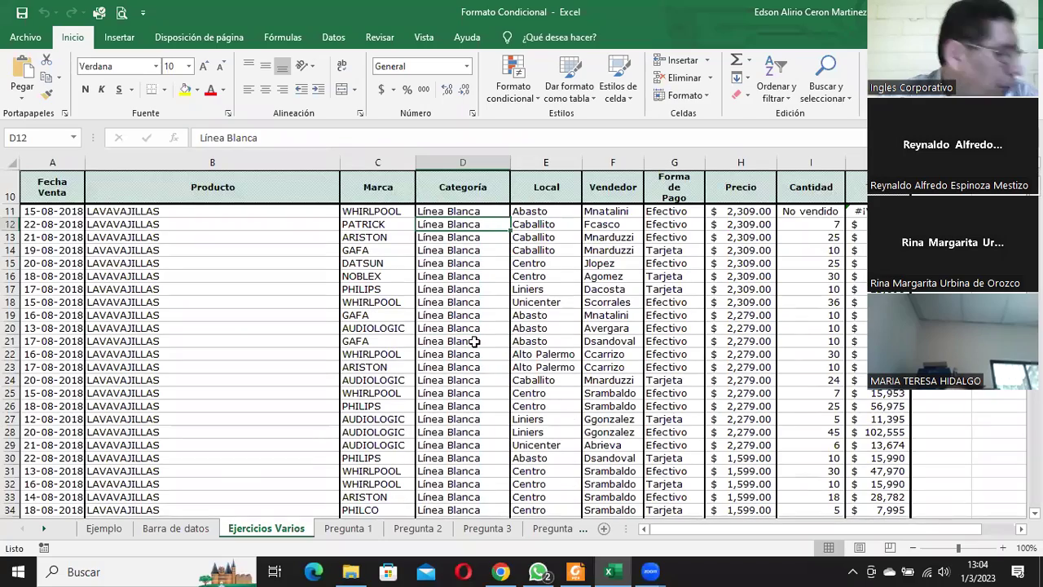
scroll(475, 340, "down", 10)
scroll(476, 338, "down", 8)
scroll(479, 335, "down", 6)
scroll(482, 331, "down", 6)
scroll(483, 331, "down", 9)
scroll(482, 331, "down", 9)
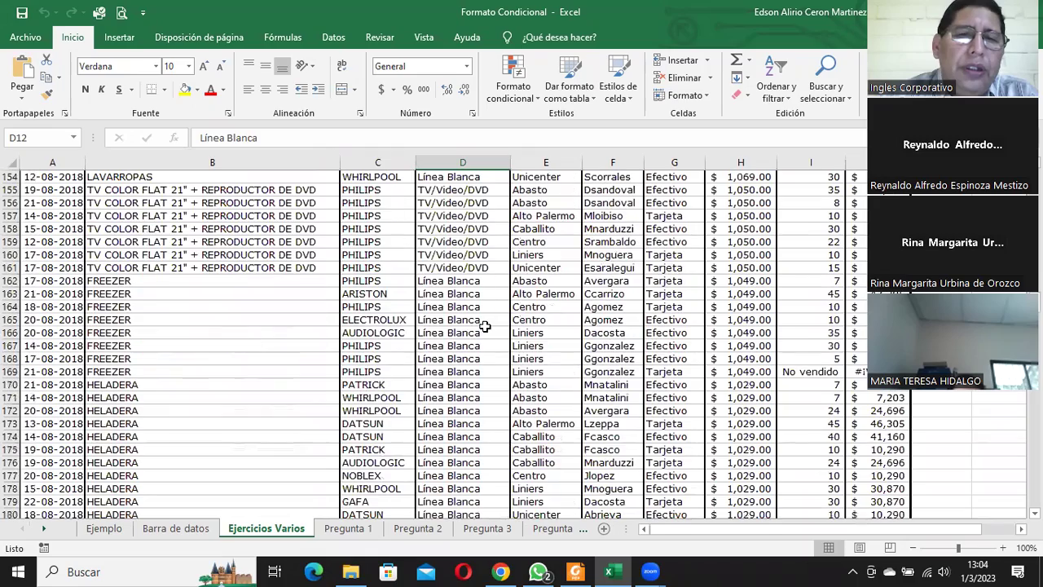
left_click(462, 267)
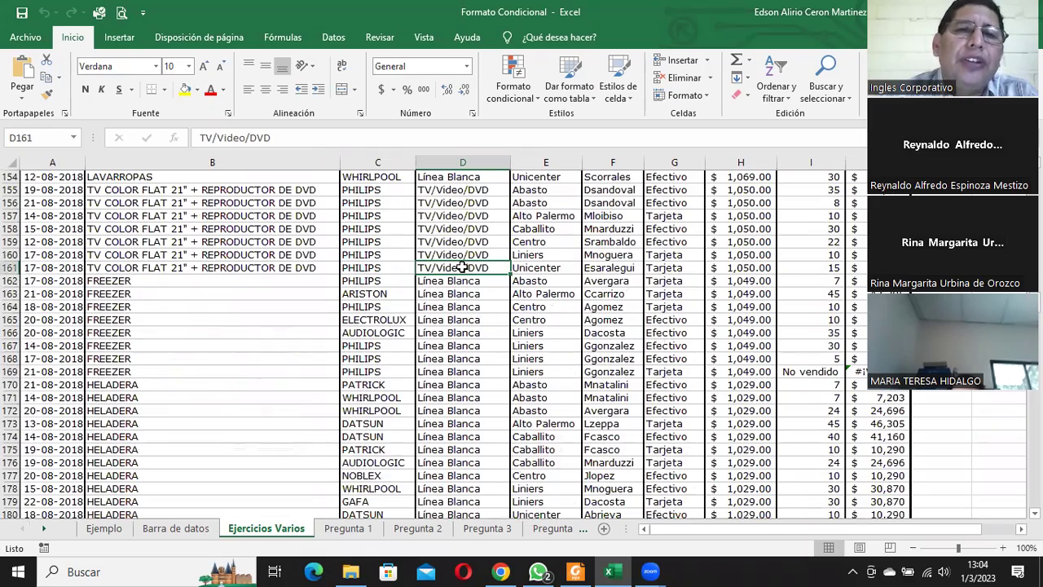
scroll(466, 267, "up", 8)
scroll(468, 266, "up", 14)
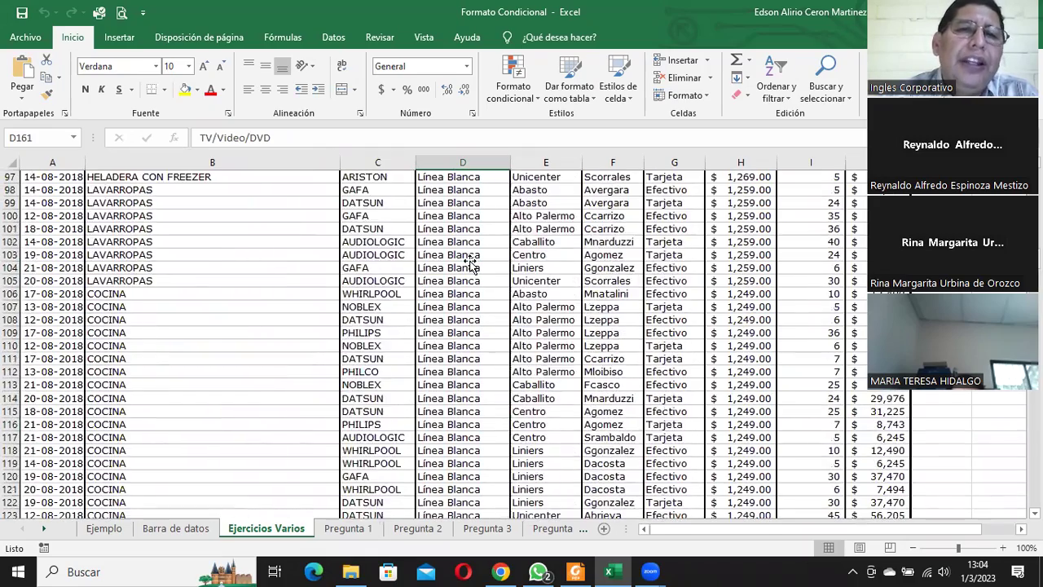
scroll(471, 265, "up", 10)
scroll(470, 266, "up", 8)
scroll(467, 264, "up", 11)
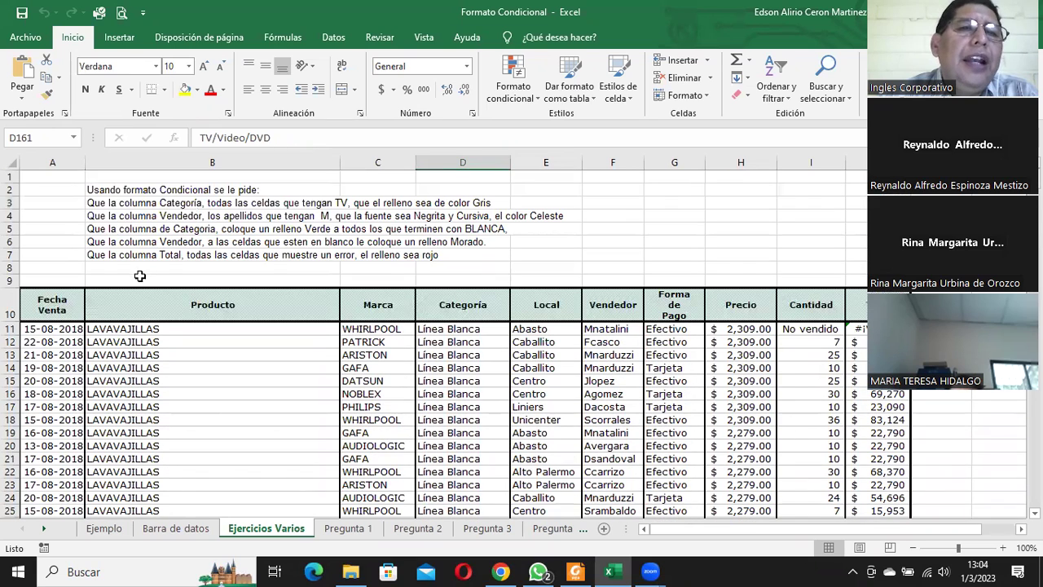
left_click(115, 202)
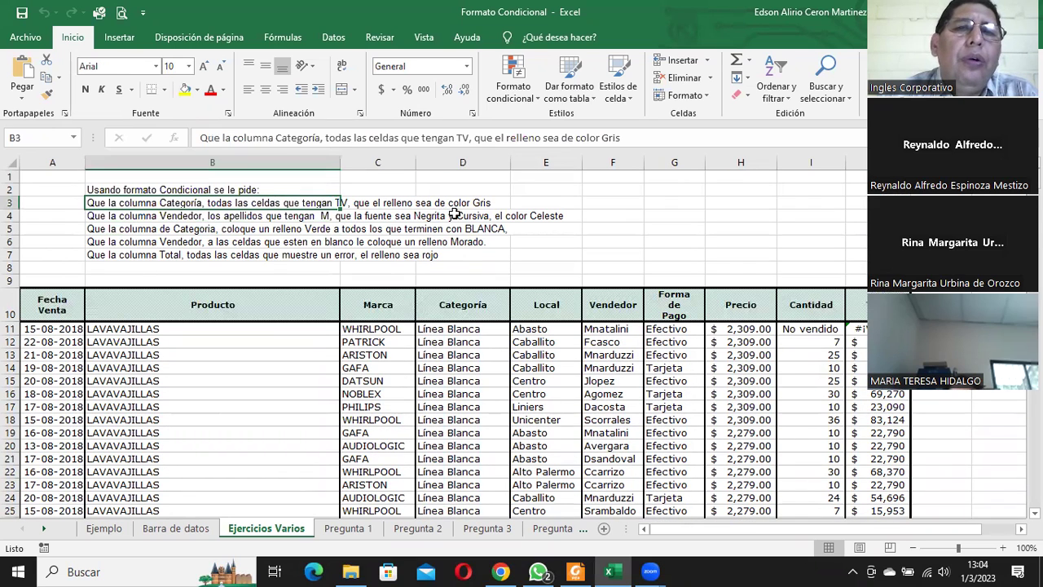
- Select the Categoría data from D11 to D418, then scroll back to the top
left_click(442, 328)
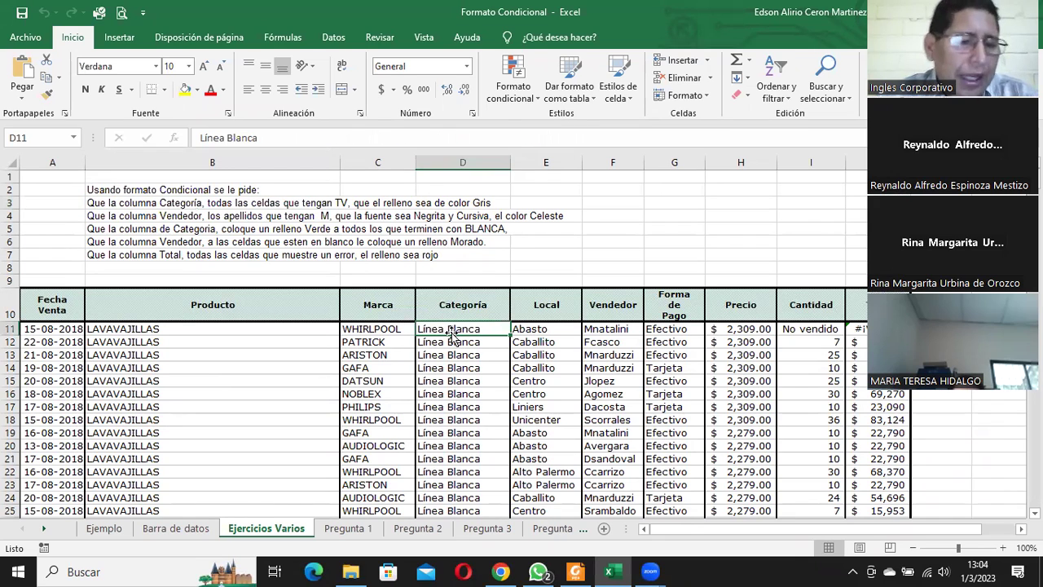
mouse_move(451, 333)
left_mouse_down()
mouse_move(461, 539)
mouse_move(506, 494)
left_mouse_up()
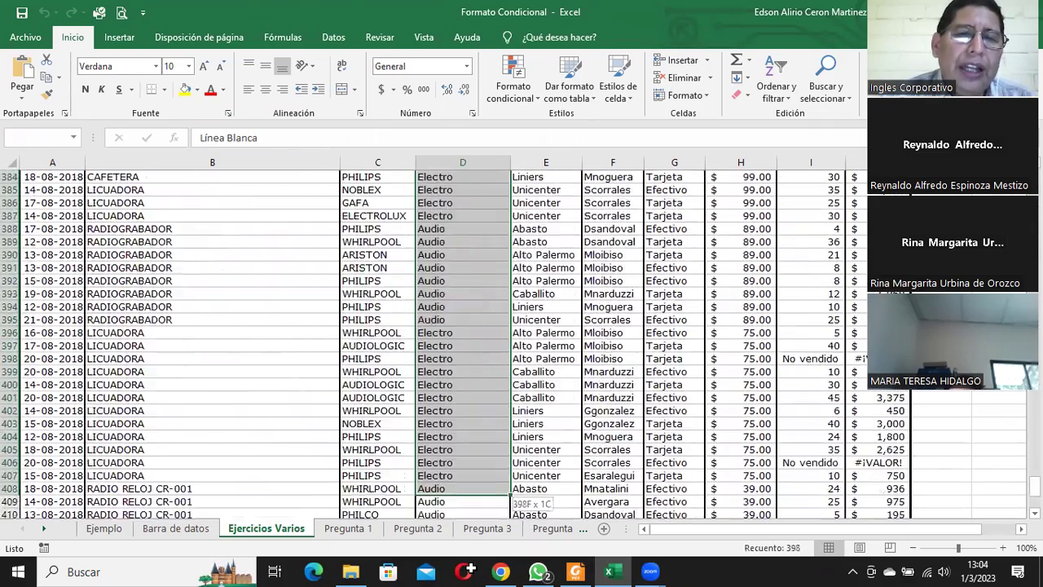
mouse_move(506, 494)
left_mouse_down()
mouse_move(508, 504)
mouse_move(508, 489)
left_mouse_up()
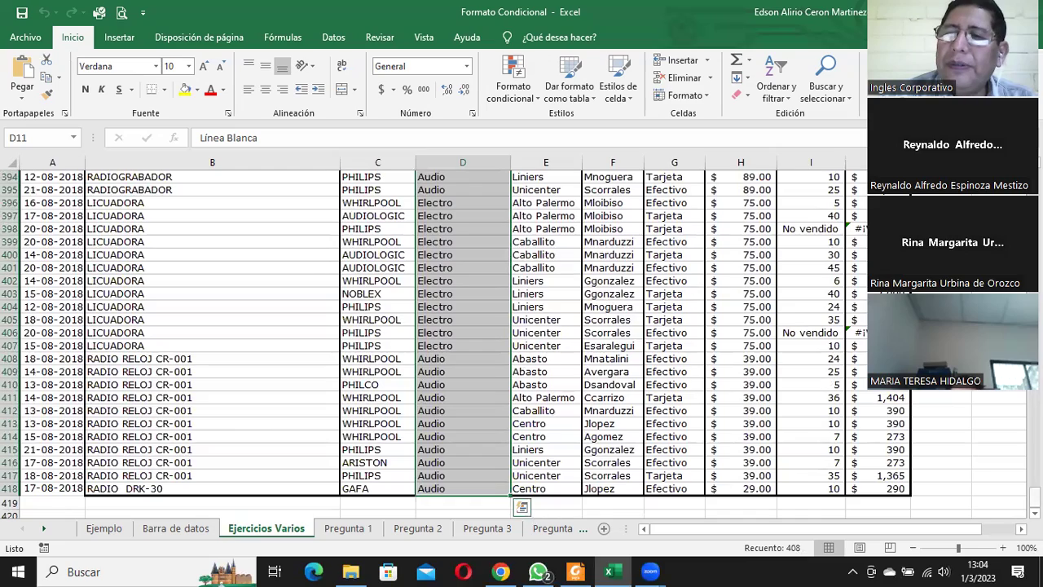
left_click_drag(1035, 496, 861, 212)
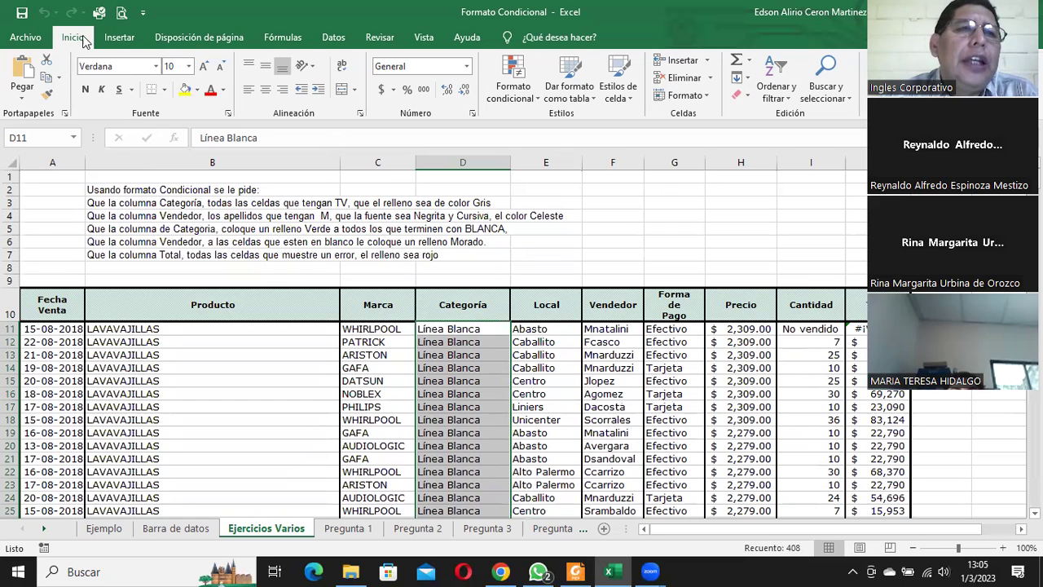
- Start a new conditional formatting rule for the selected Categoría cells
left_click(527, 81)
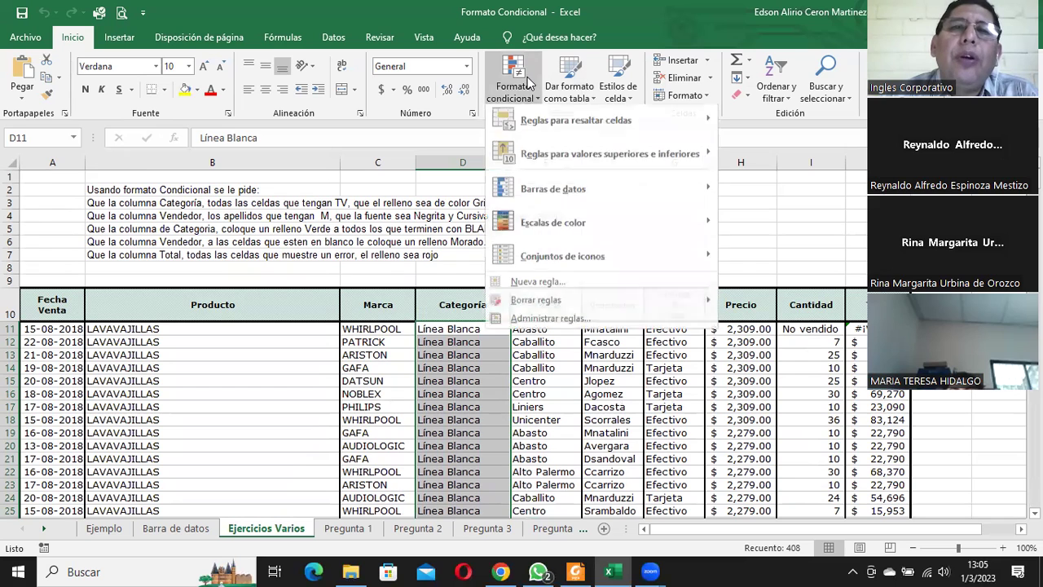
left_click(546, 287)
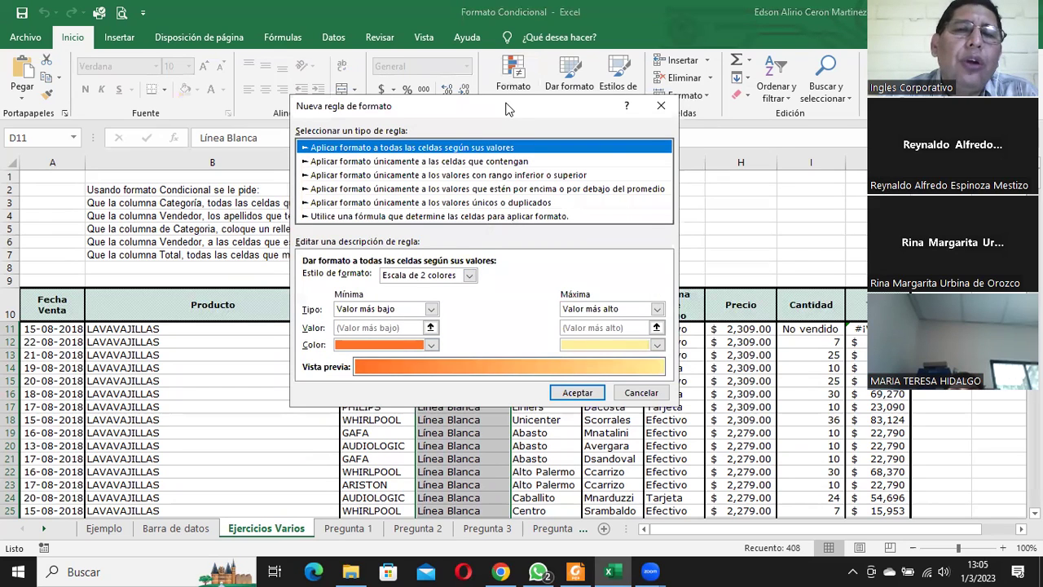
left_click_drag(512, 108, 614, 46)
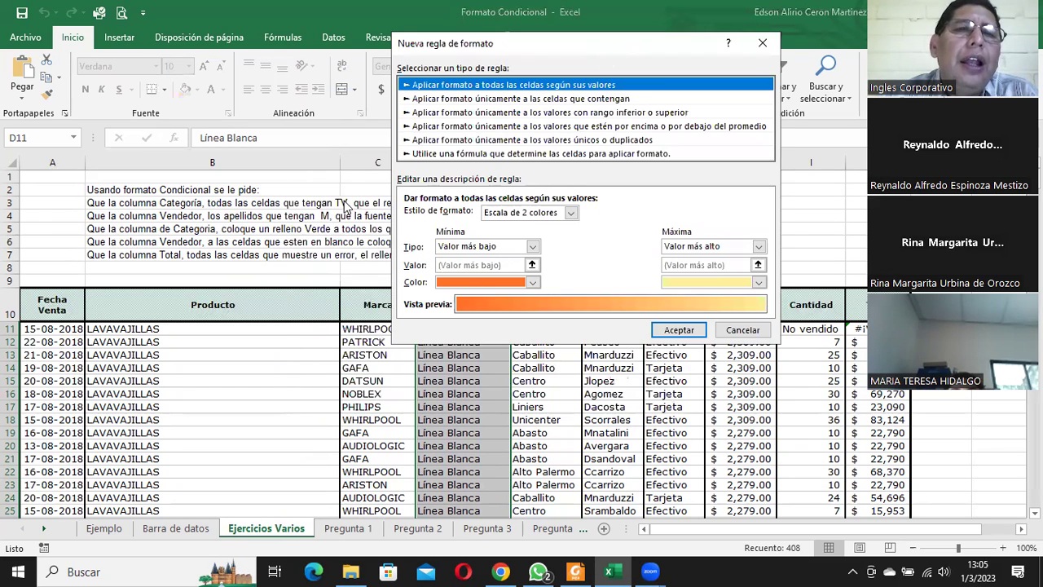
left_click(572, 212)
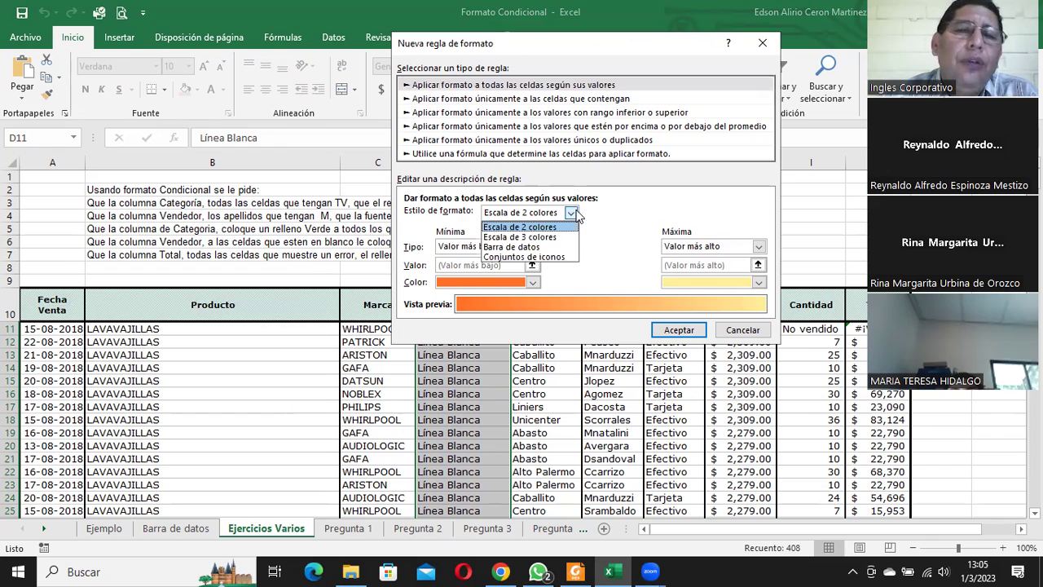
left_click(573, 213)
- Set the rule to format only cells whose specific text contains 'TV'
left_click(500, 99)
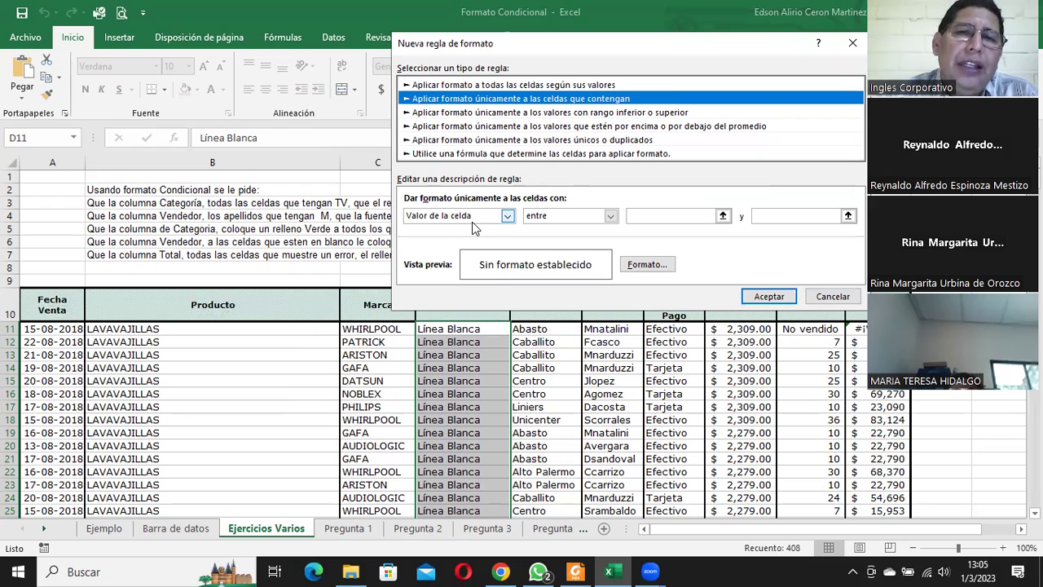
left_click(611, 216)
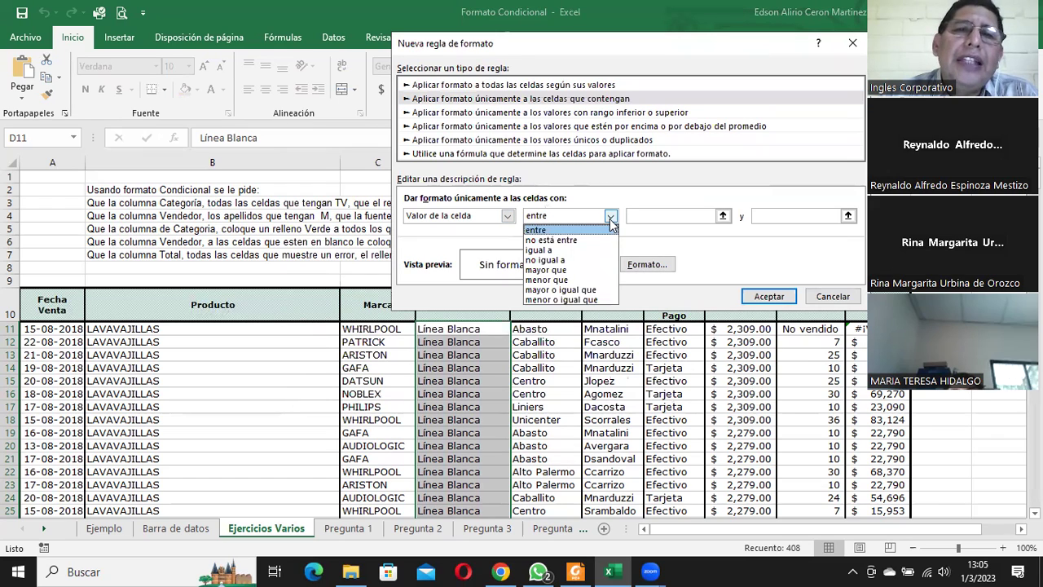
left_click(560, 217)
left_click(507, 216)
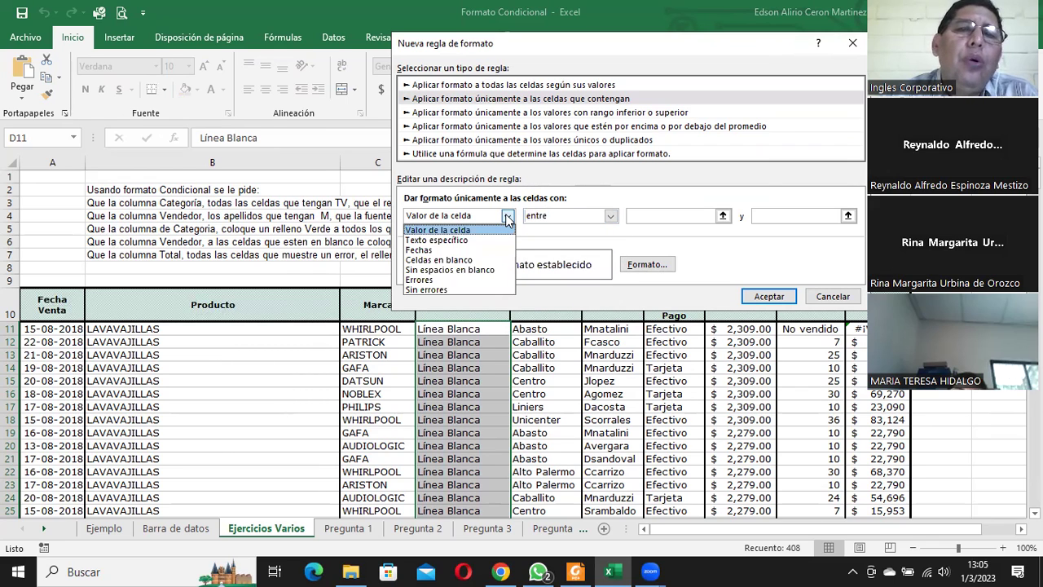
left_click(450, 242)
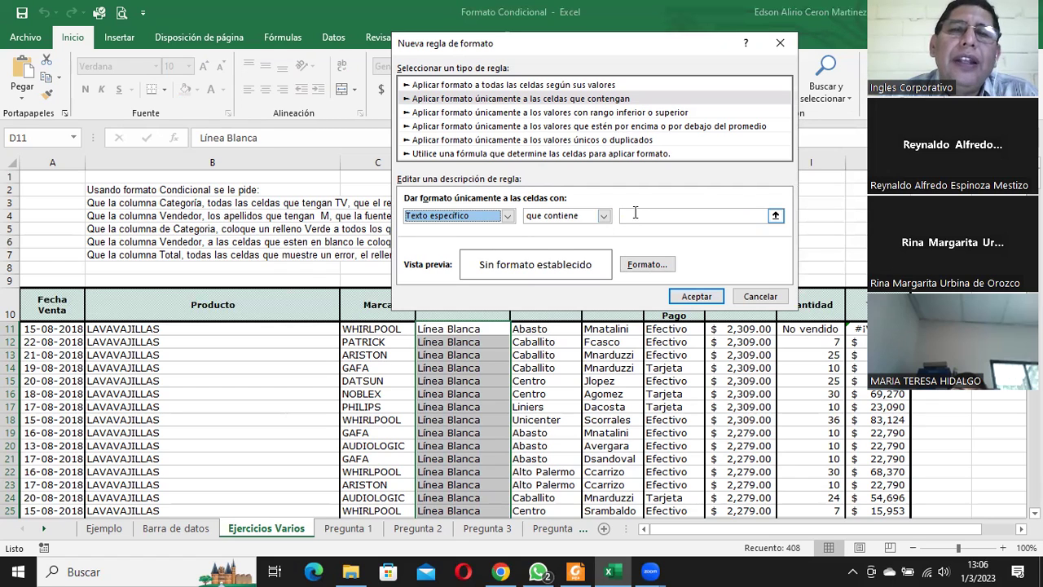
left_click(604, 216)
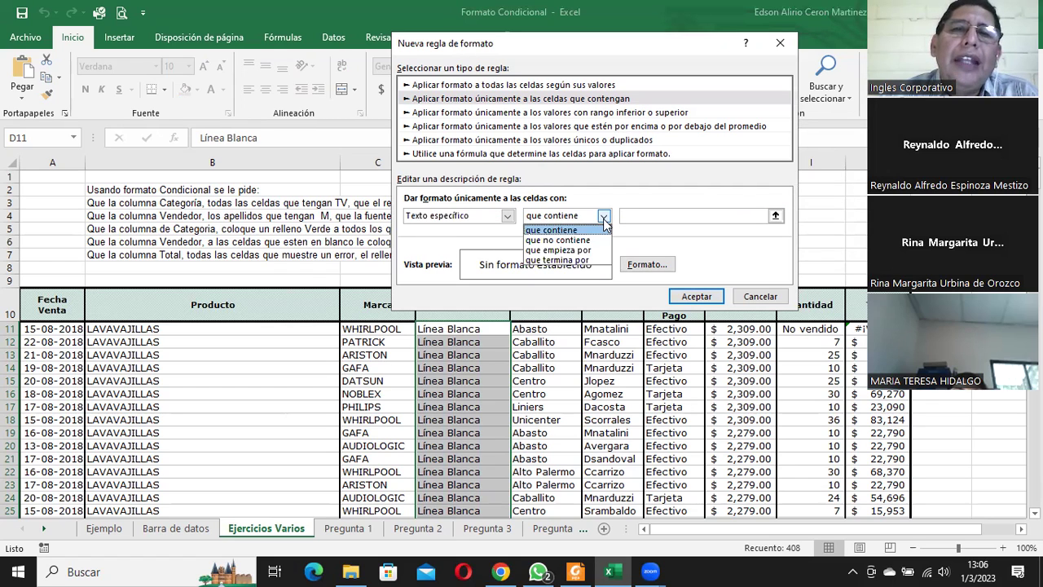
left_click(575, 230)
left_click(629, 217)
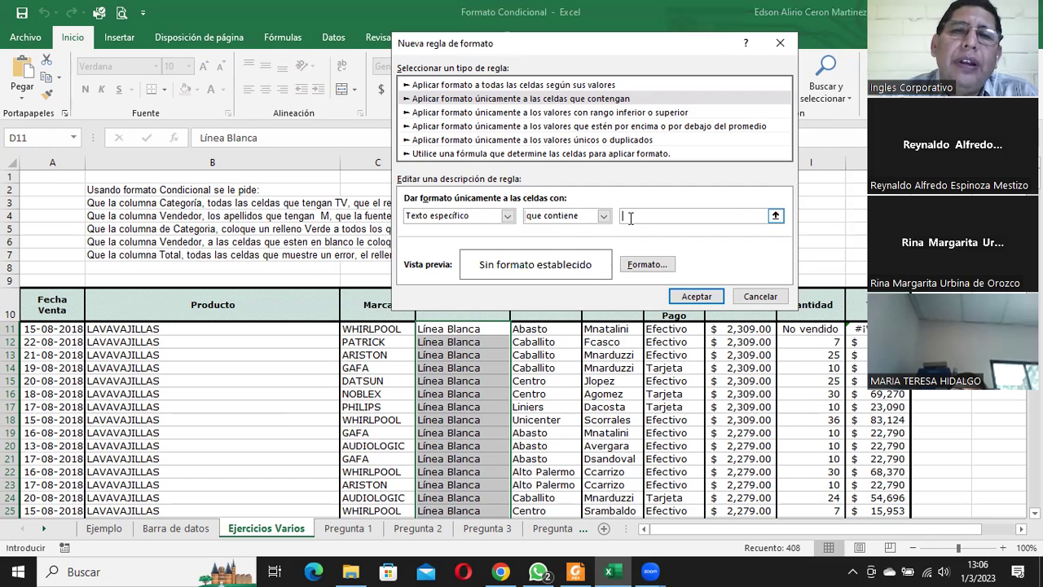
type("TV")
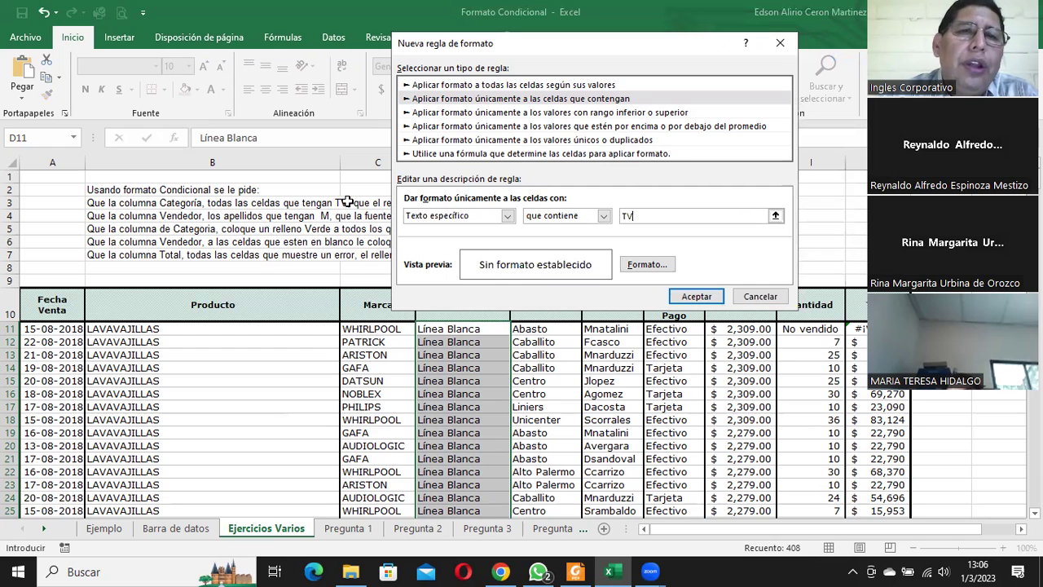
- Give the TV rule a light grey Relleno fill and apply it to the Categoría range
left_click(649, 269)
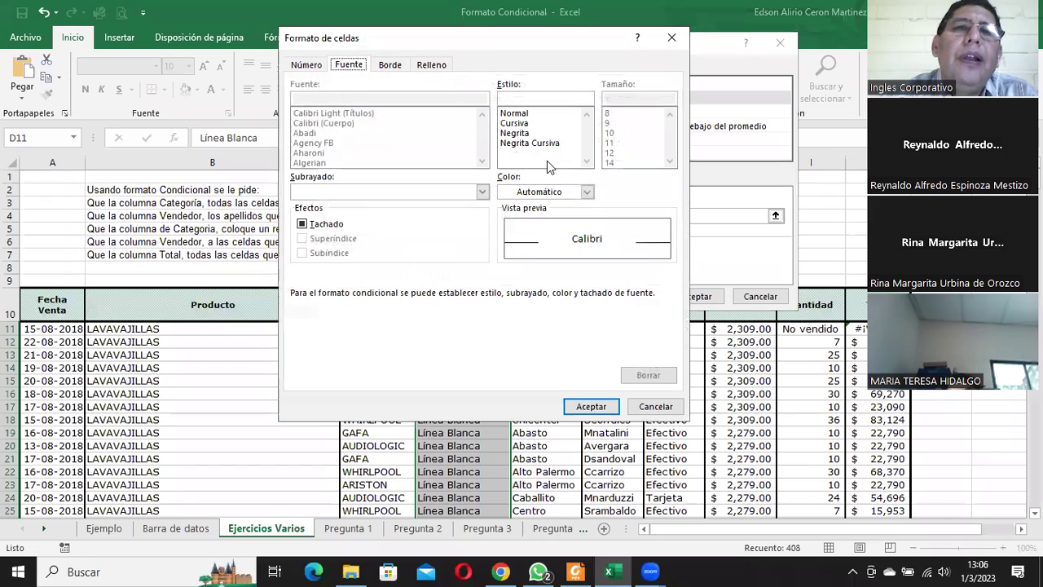
left_click(431, 67)
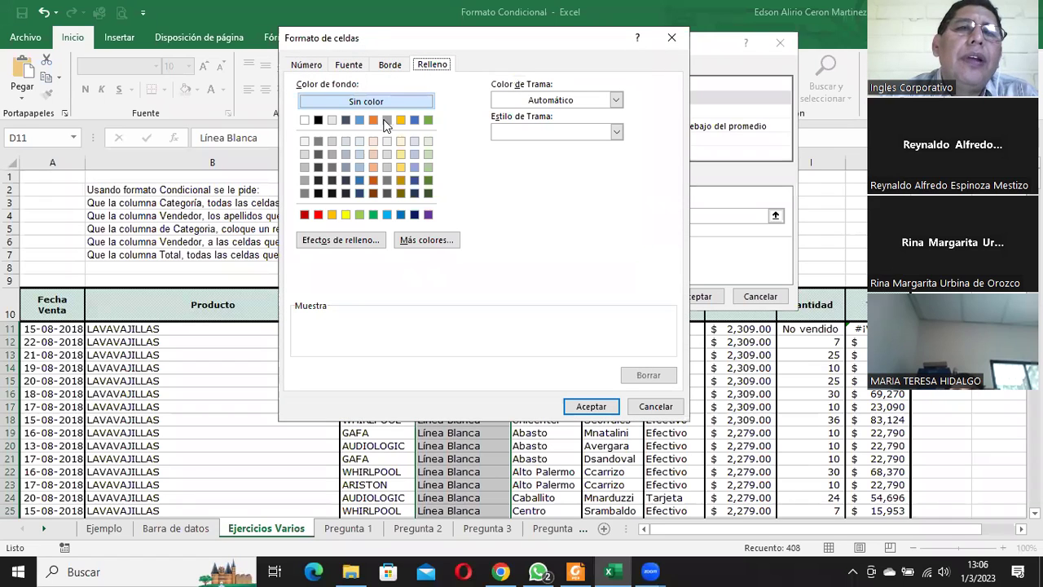
left_click(319, 168)
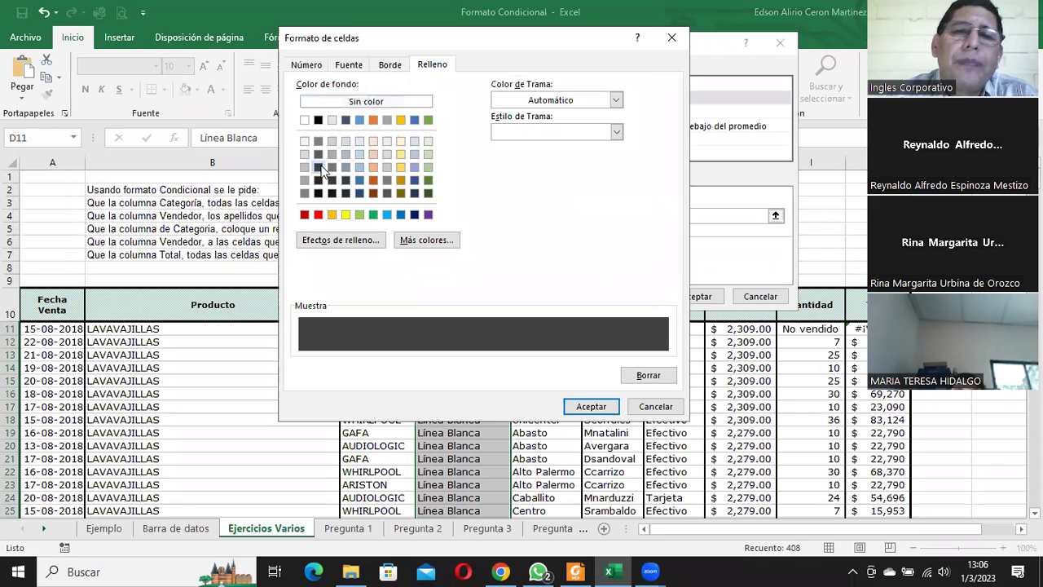
left_click(304, 167)
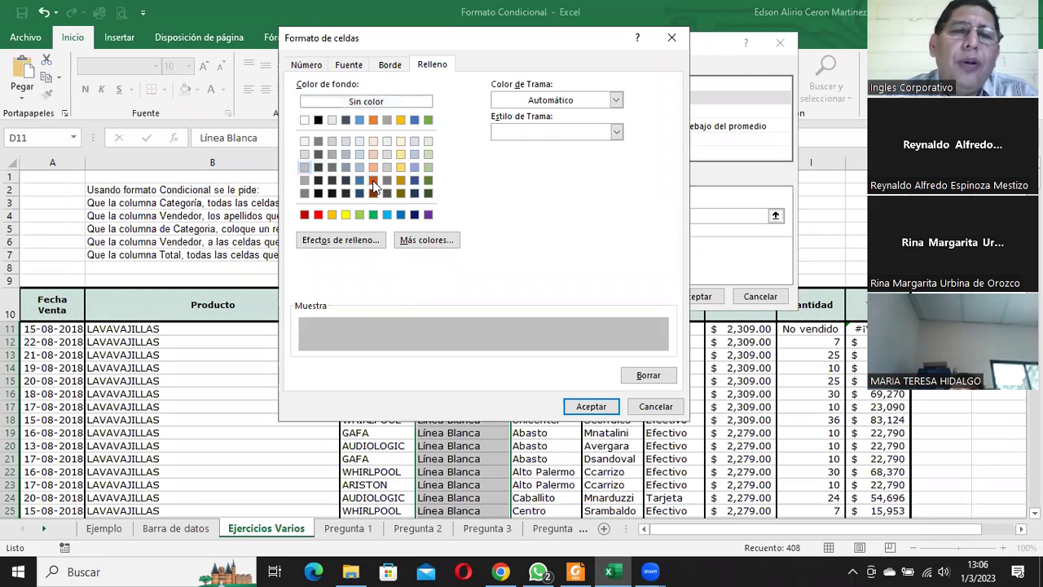
left_click(591, 406)
left_click(704, 296)
left_click(482, 341)
scroll(482, 343, "down", 1)
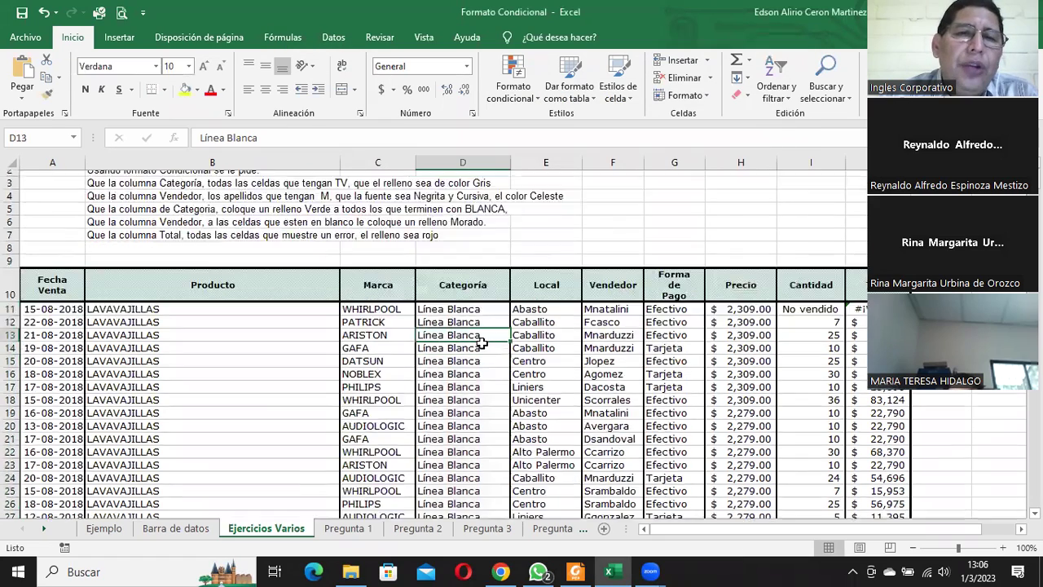
scroll(482, 341, "down", 9)
scroll(481, 342, "down", 6)
scroll(481, 341, "down", 12)
scroll(483, 338, "down", 6)
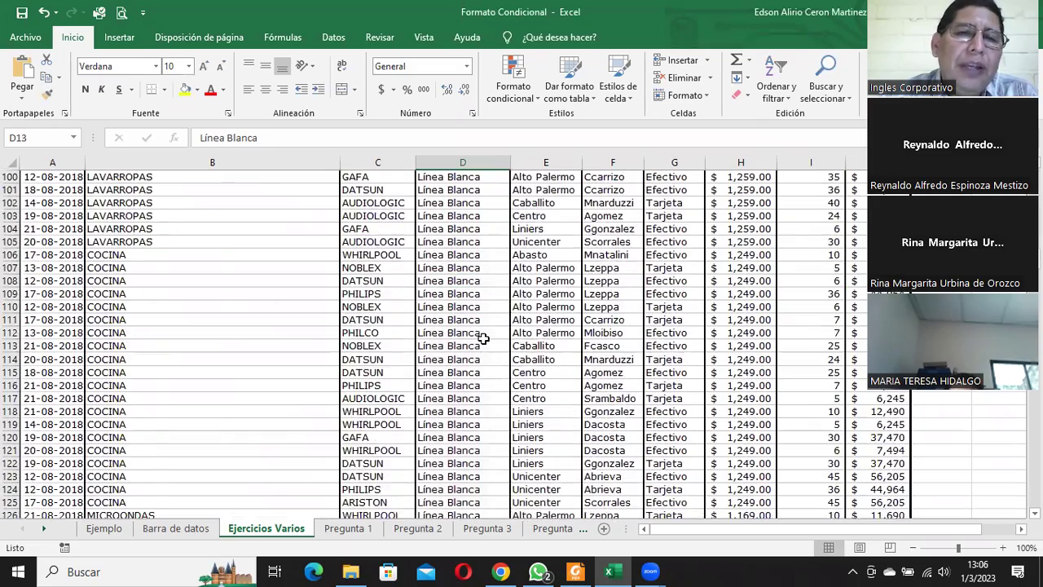
scroll(483, 338, "down", 10)
scroll(483, 338, "down", 8)
scroll(483, 337, "up", 1)
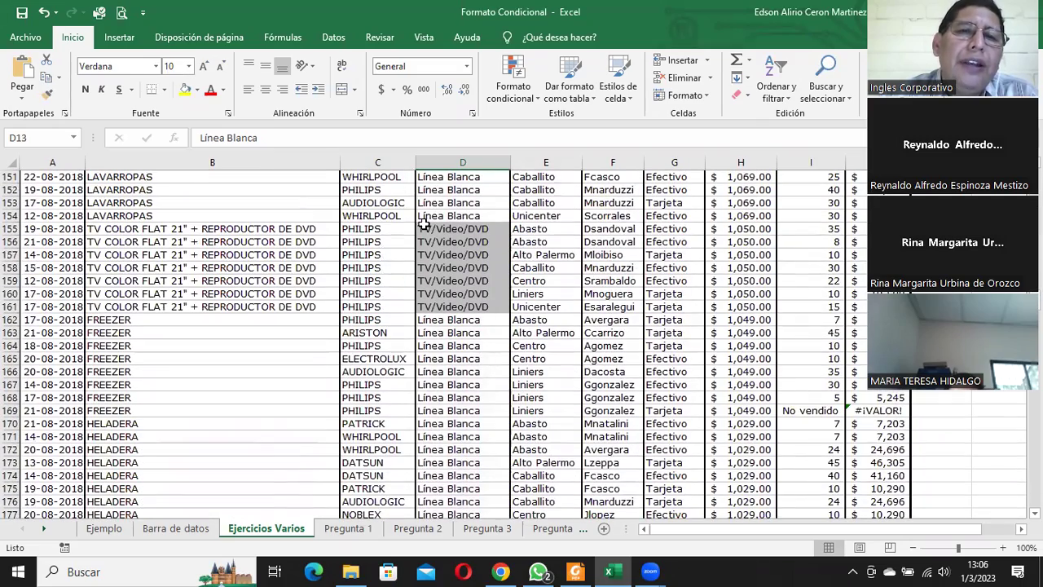
scroll(454, 280, "down", 2)
scroll(454, 280, "down", 6)
scroll(454, 281, "down", 8)
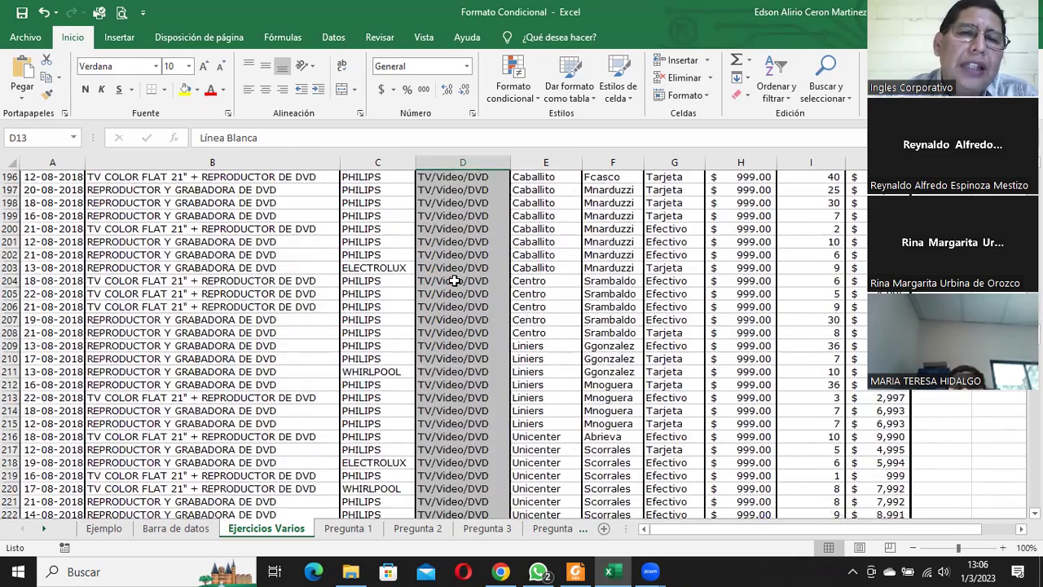
scroll(454, 280, "down", 5)
scroll(454, 280, "down", 3)
scroll(454, 280, "down", 4)
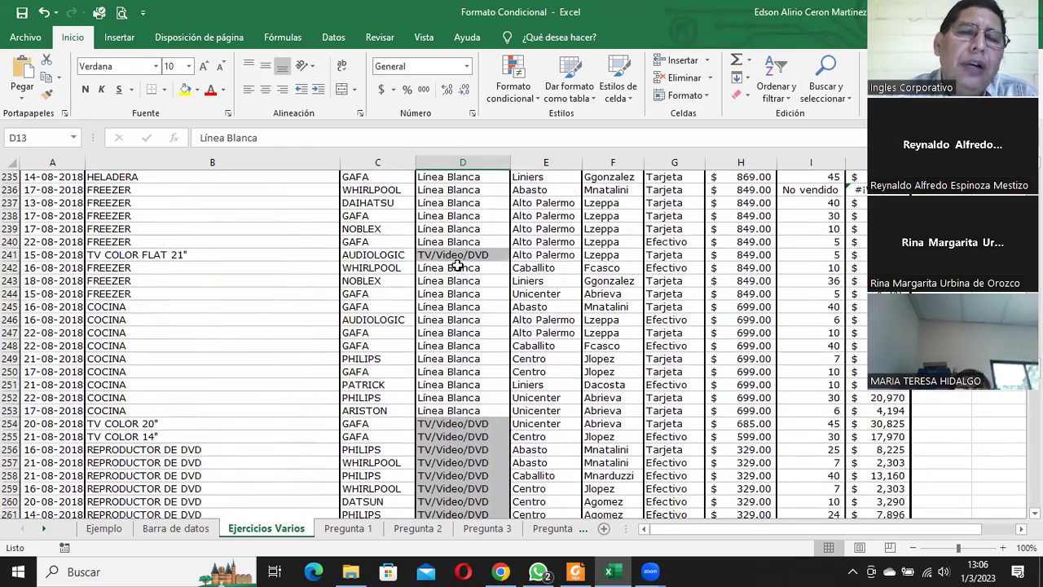
scroll(461, 367, "down", 4)
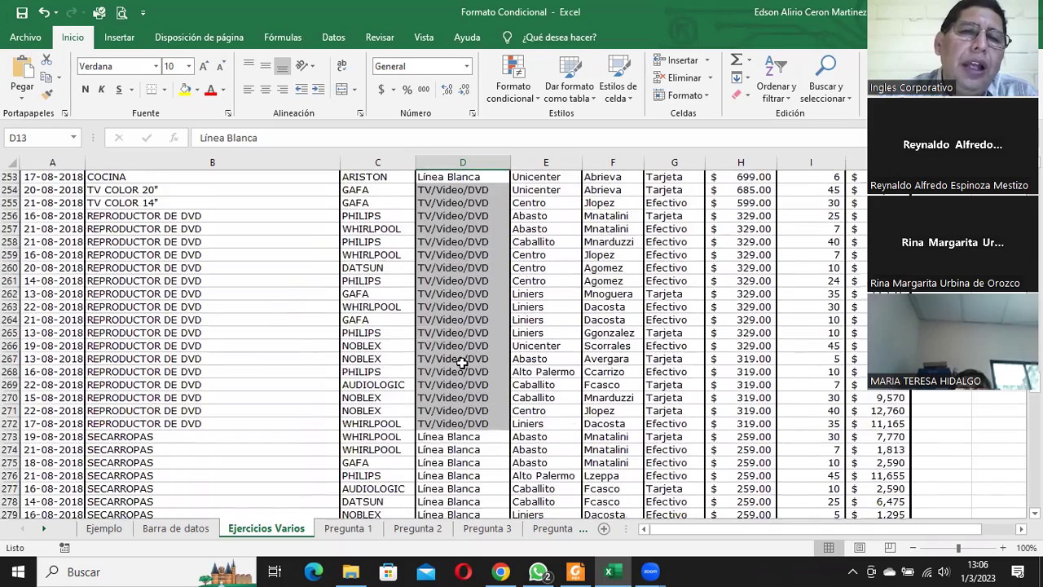
scroll(462, 363, "down", 2)
scroll(462, 362, "down", 5)
scroll(462, 363, "down", 5)
scroll(462, 363, "down", 4)
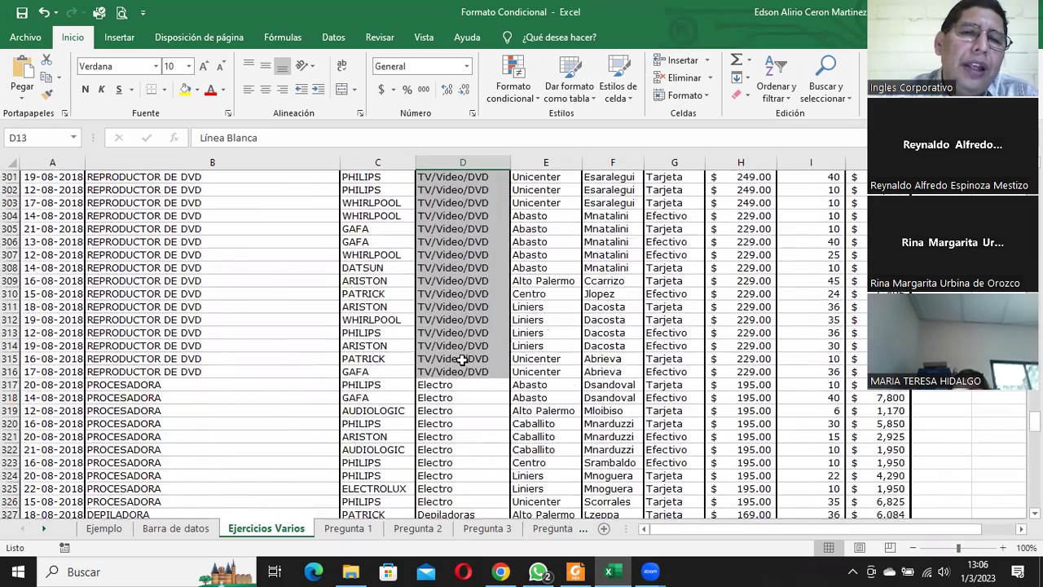
scroll(462, 359, "down", 3)
scroll(462, 359, "down", 5)
scroll(462, 359, "down", 4)
scroll(462, 360, "down", 6)
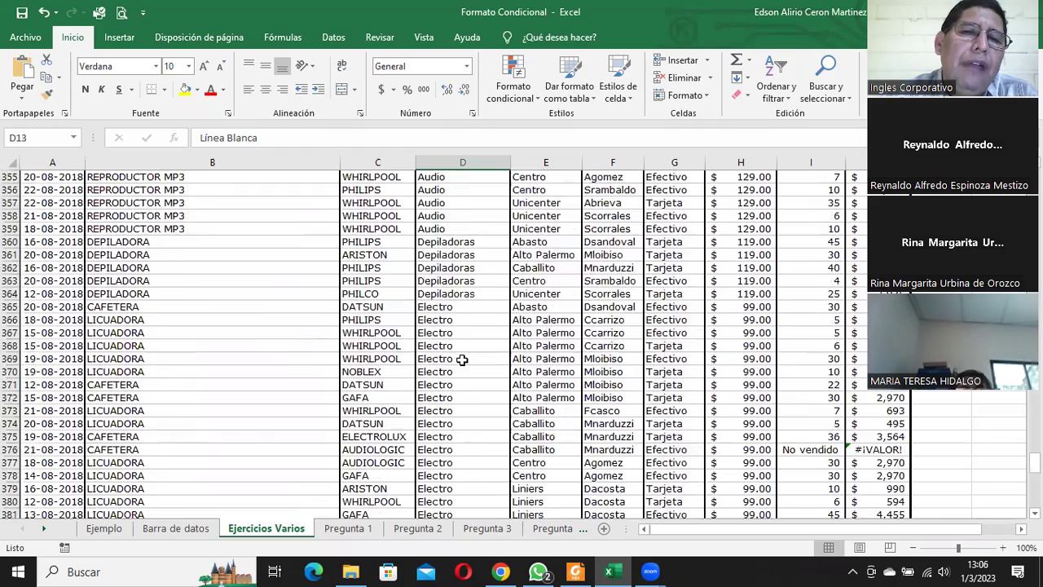
scroll(462, 360, "down", 7)
scroll(462, 359, "down", 9)
scroll(462, 359, "down", 3)
scroll(468, 354, "up", 11)
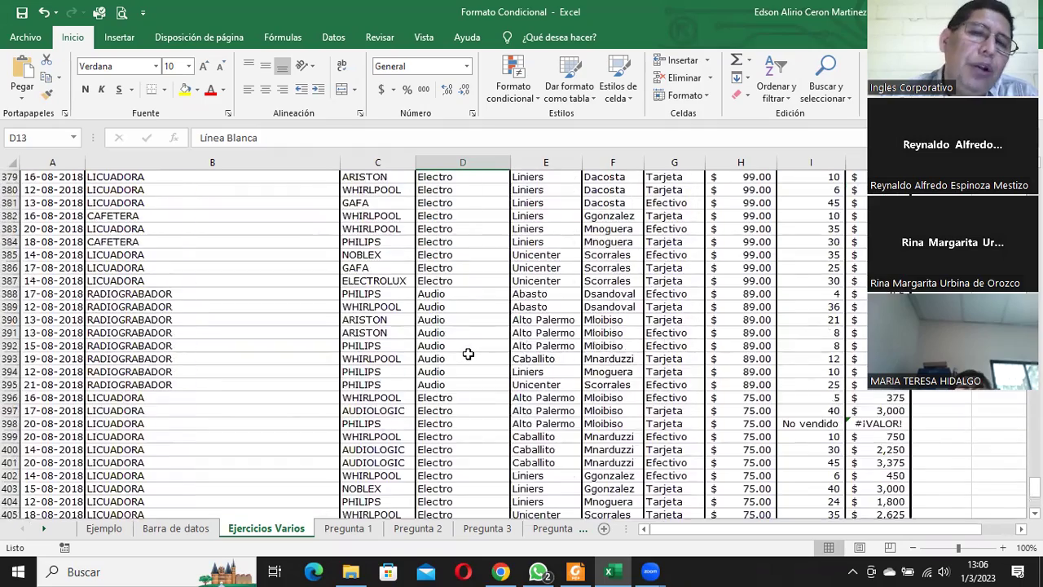
scroll(468, 354, "up", 12)
left_click_drag(1035, 487, 1035, 175)
scroll(498, 341, "down", 1)
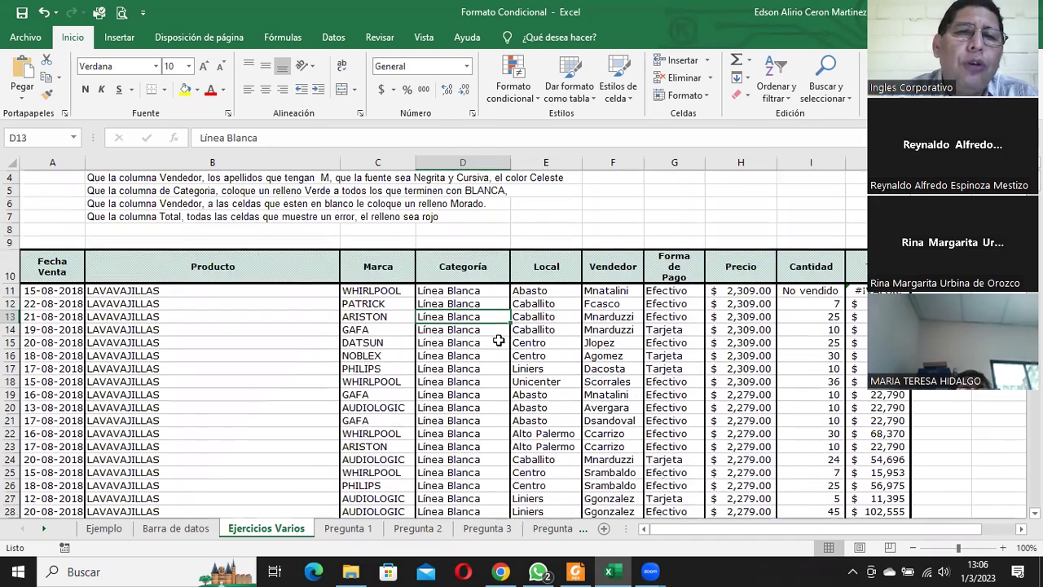
left_click(440, 290)
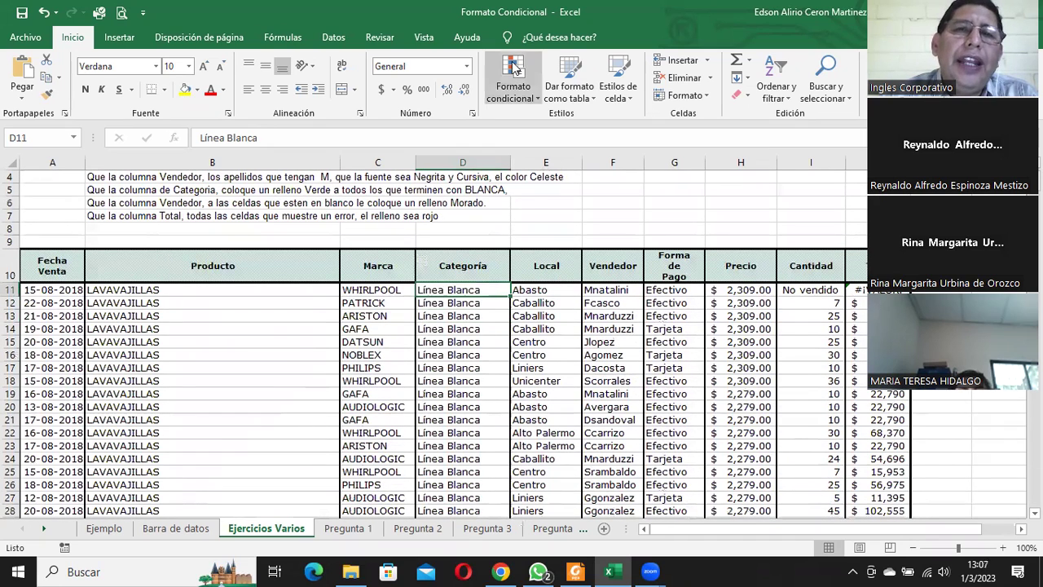
double_click(475, 291)
left_click_drag(481, 290, 397, 295)
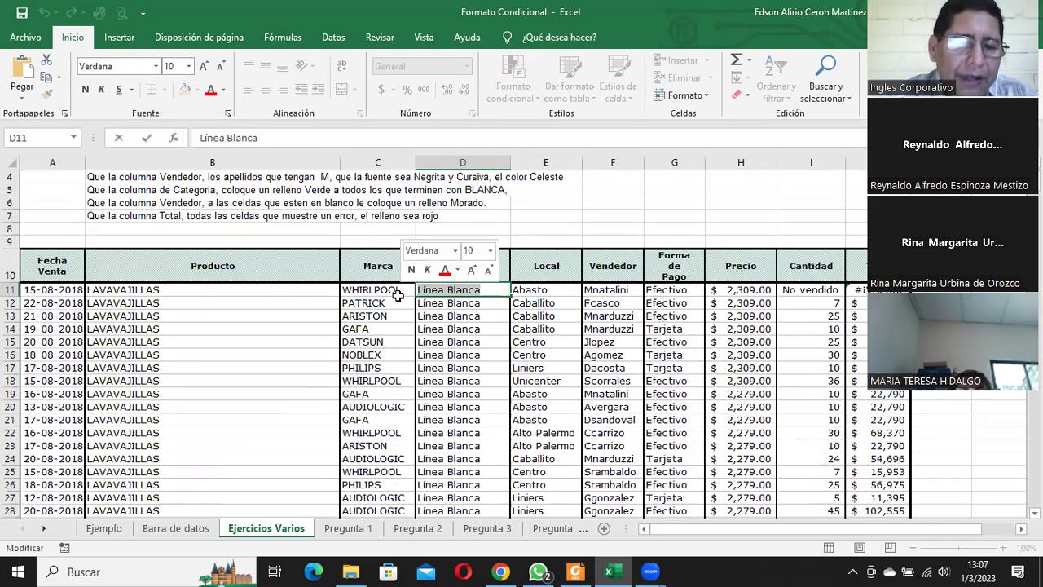
type("TV/Video/DVD")
key("Return")
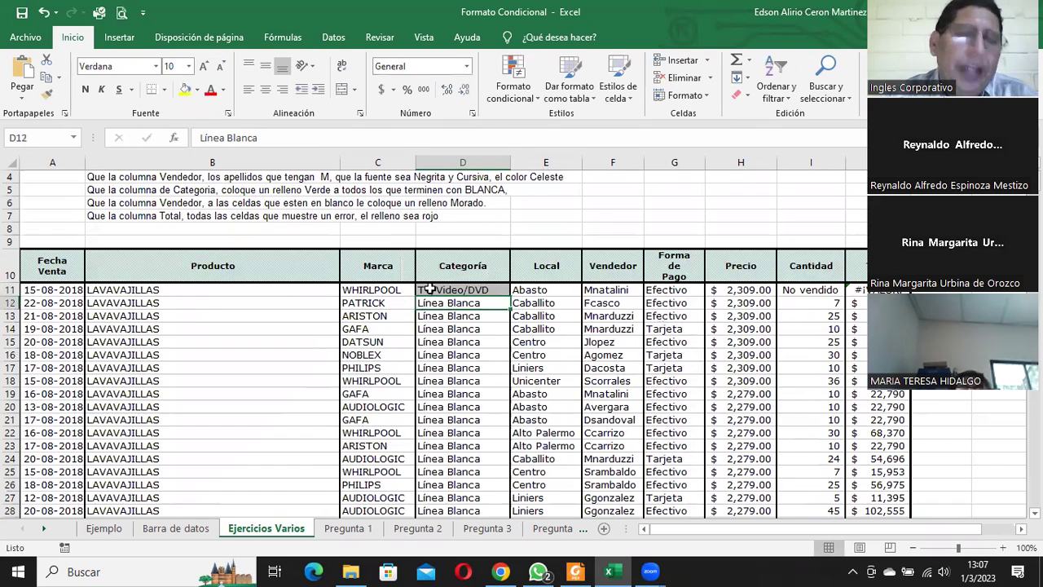
key("ctrl+z")
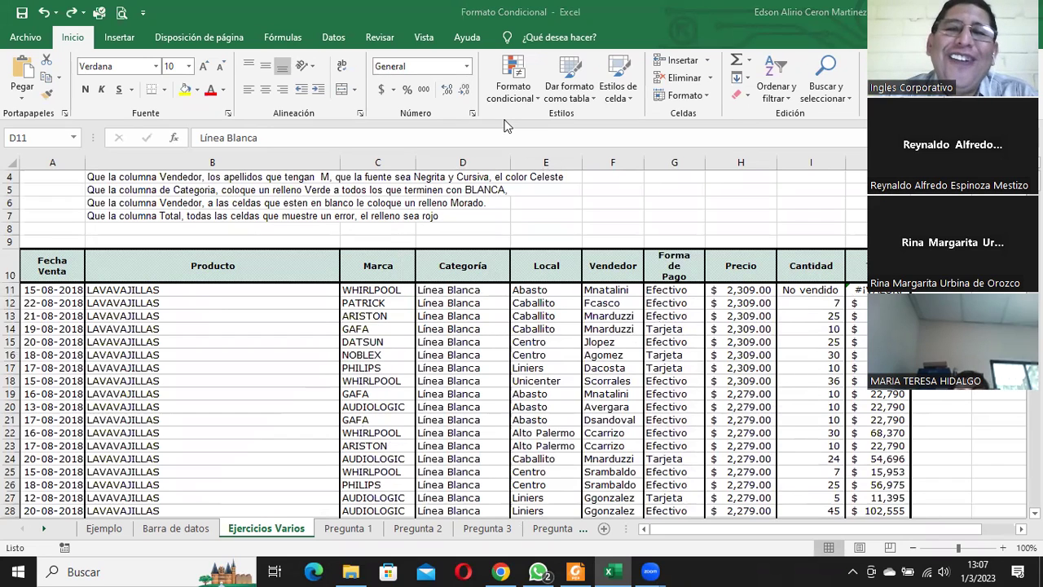
left_click(456, 285)
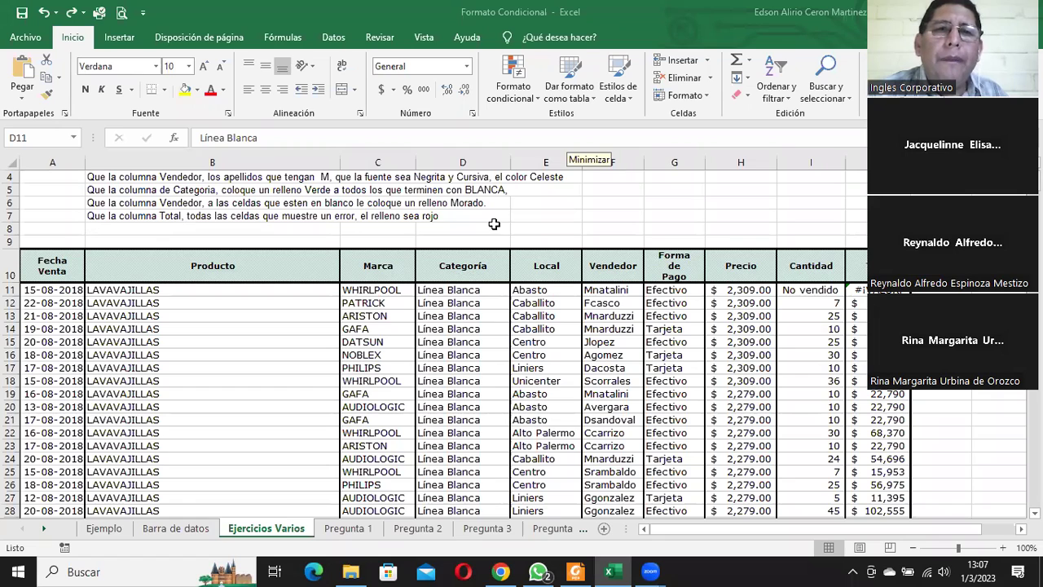
left_click(469, 290)
left_click(233, 189)
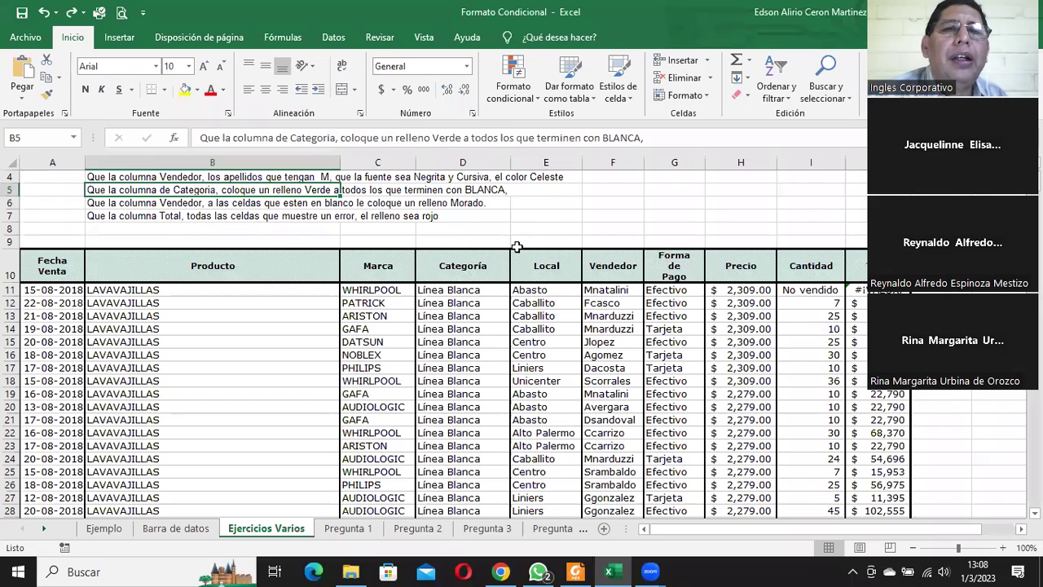
- Undo the last two changes and reselect the Categoría range D11:D418
left_click(45, 12)
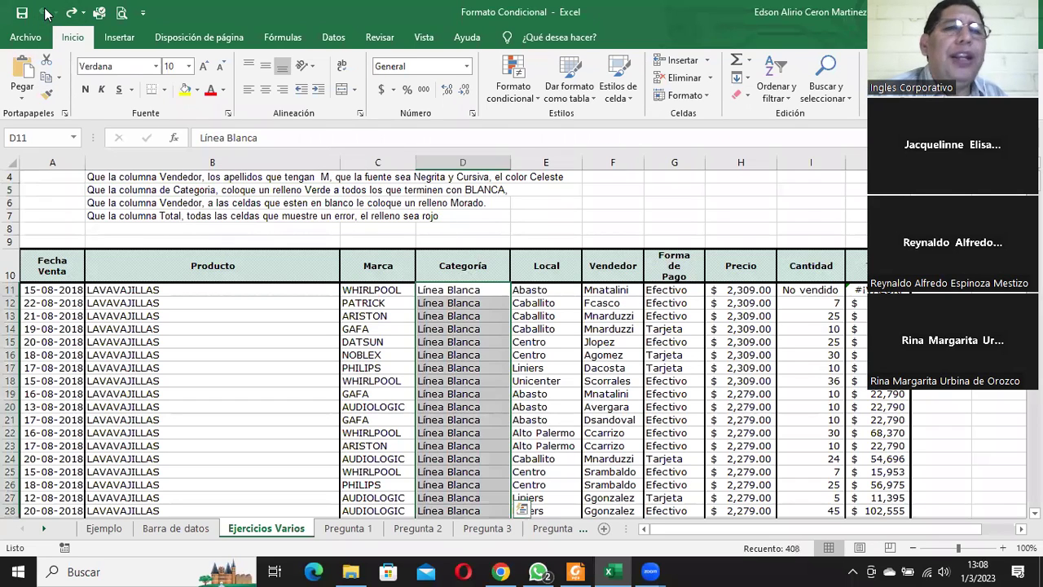
left_click(45, 12)
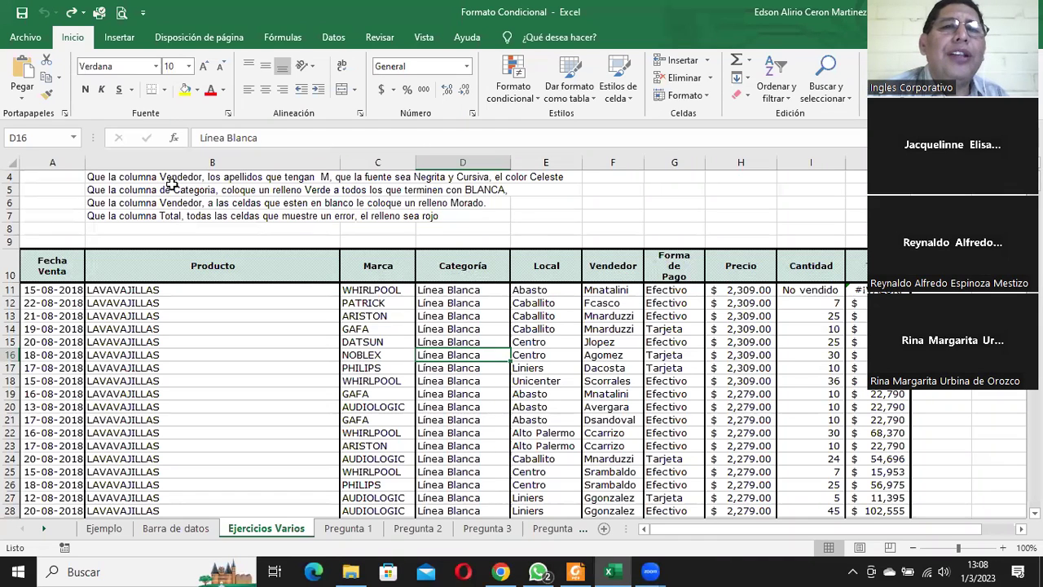
scroll(275, 211, "up", 1)
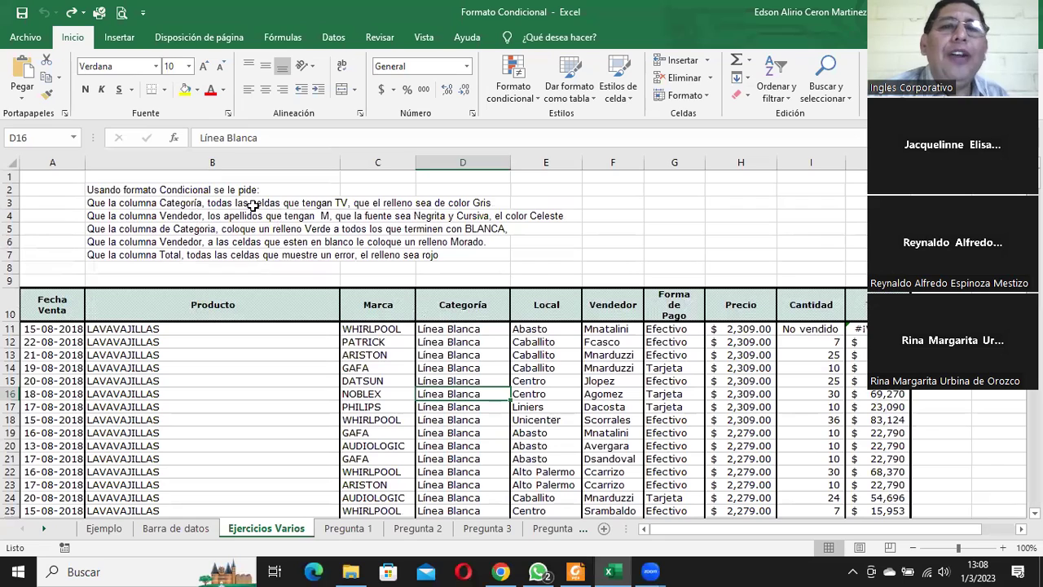
left_click(248, 205)
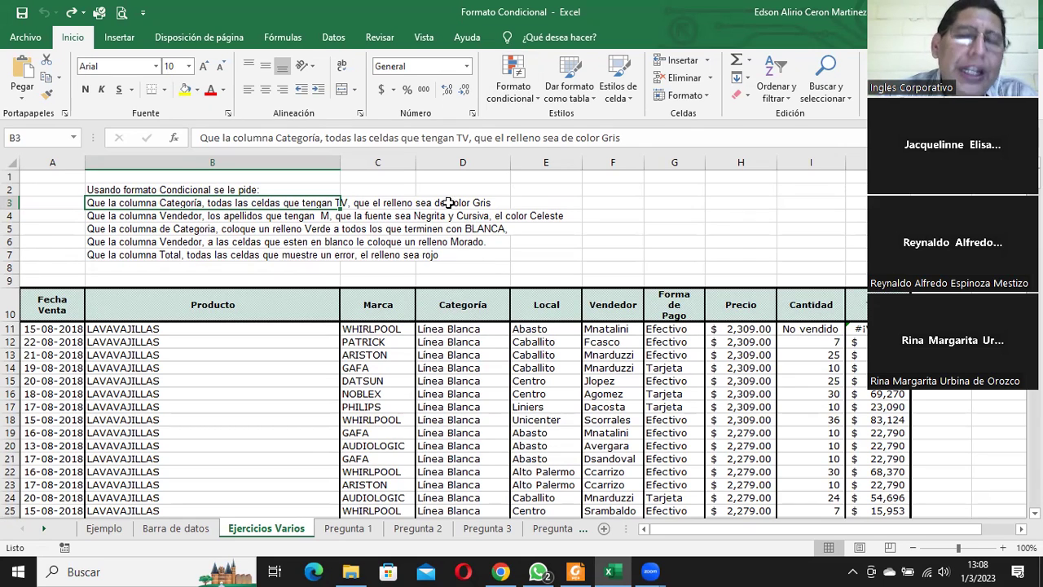
left_click(450, 327)
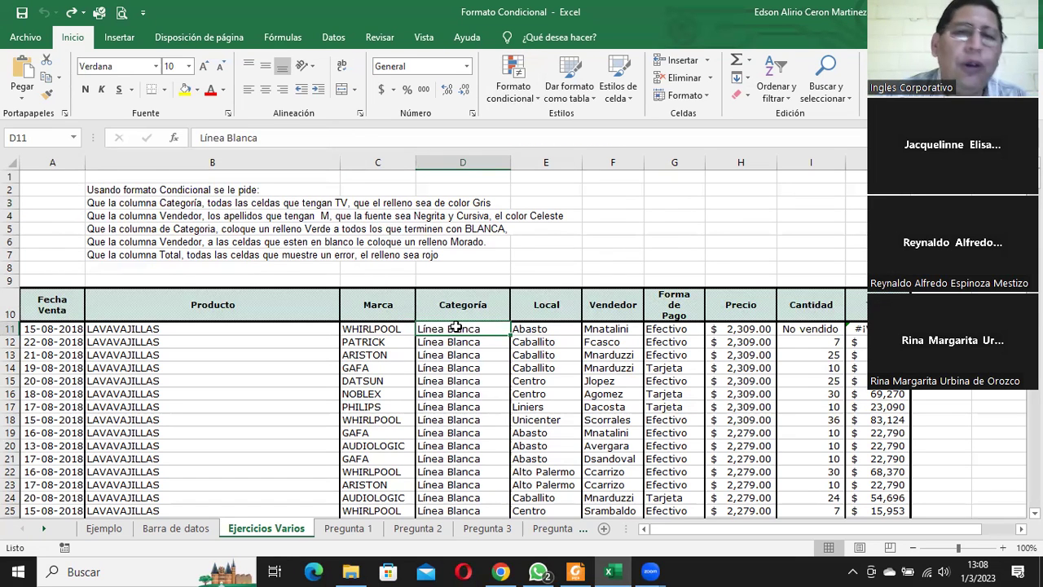
key("ctrl+shift+Down")
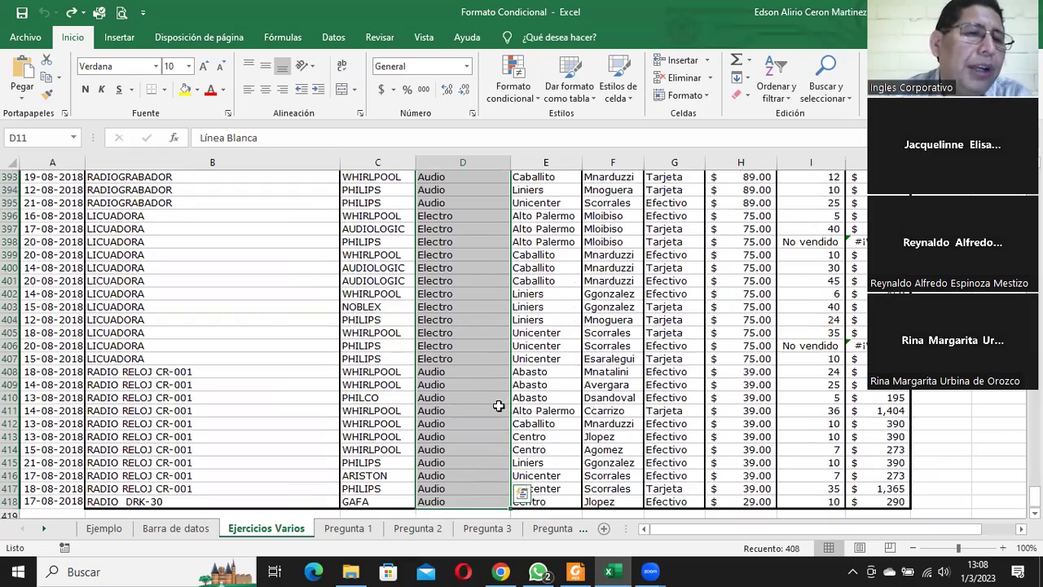
- Scroll up to row 1 with the Categoría column still selected
scroll(499, 406, "up", 4)
scroll(500, 407, "up", 8)
scroll(502, 409, "up", 8)
scroll(505, 411, "up", 6)
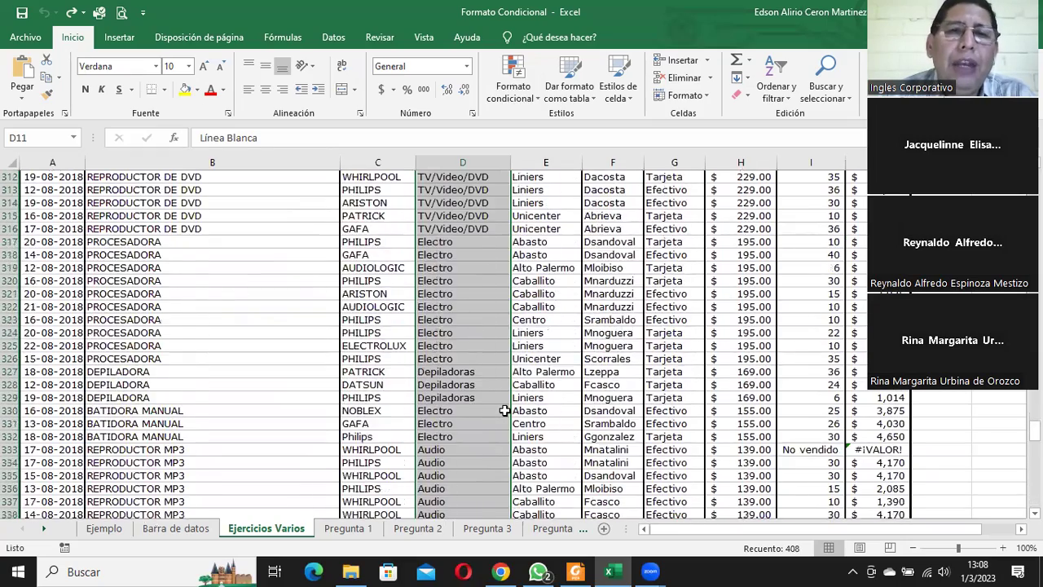
scroll(506, 410, "up", 10)
scroll(505, 411, "up", 10)
scroll(505, 411, "up", 10)
scroll(505, 411, "up", 10)
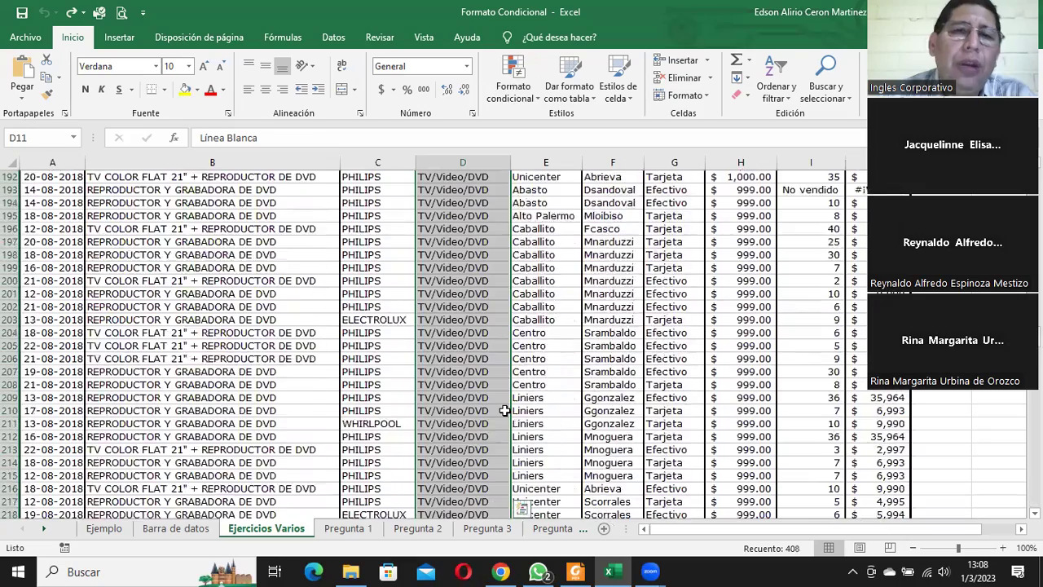
scroll(505, 411, "up", 10)
scroll(505, 410, "up", 8)
scroll(505, 411, "up", 6)
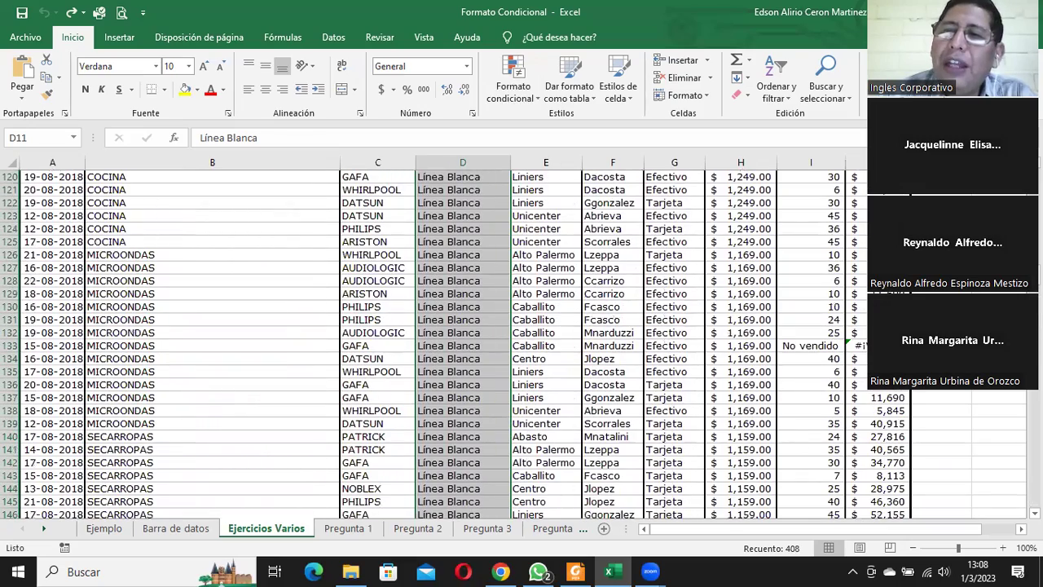
scroll(582, 384, "up", 8)
scroll(582, 384, "up", 15)
scroll(582, 383, "up", 17)
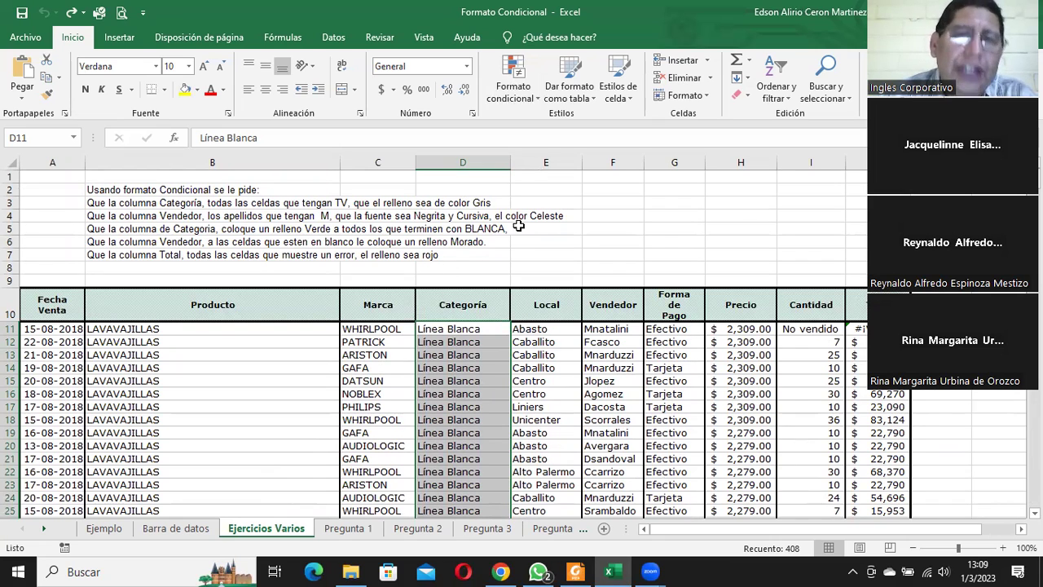
- Open Formato condicional > Nueva regla... for the selected Categoría column
left_click(576, 79)
left_click(513, 79)
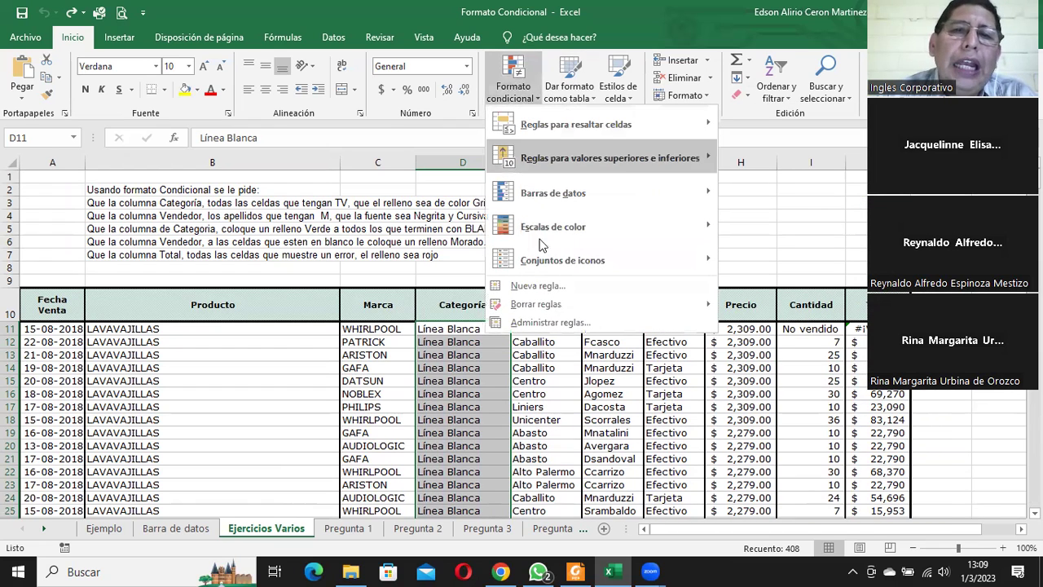
left_click(550, 286)
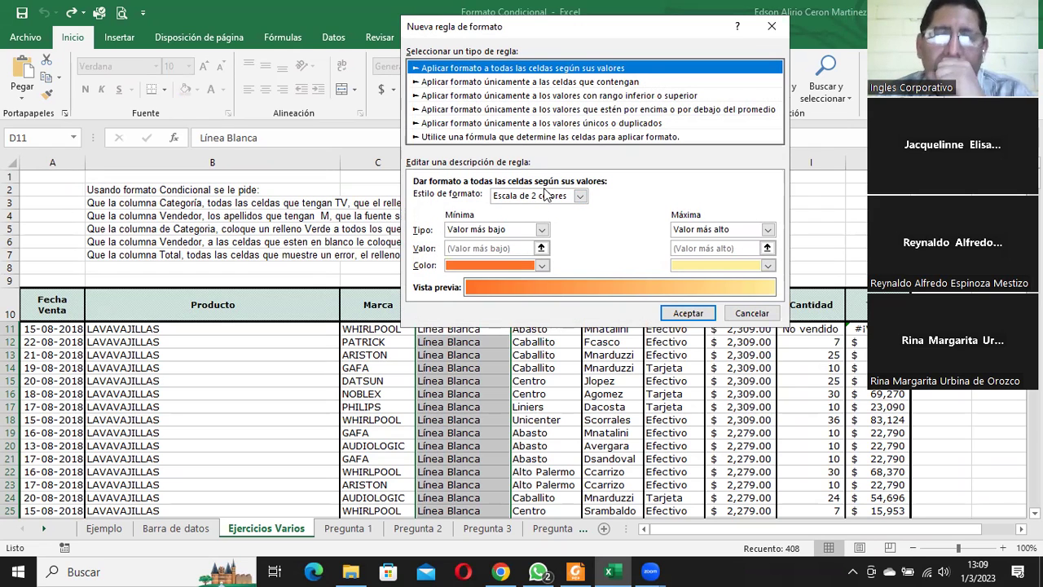
- Make the new rule match only cells whose specific text contains 'TV'
left_click(433, 84)
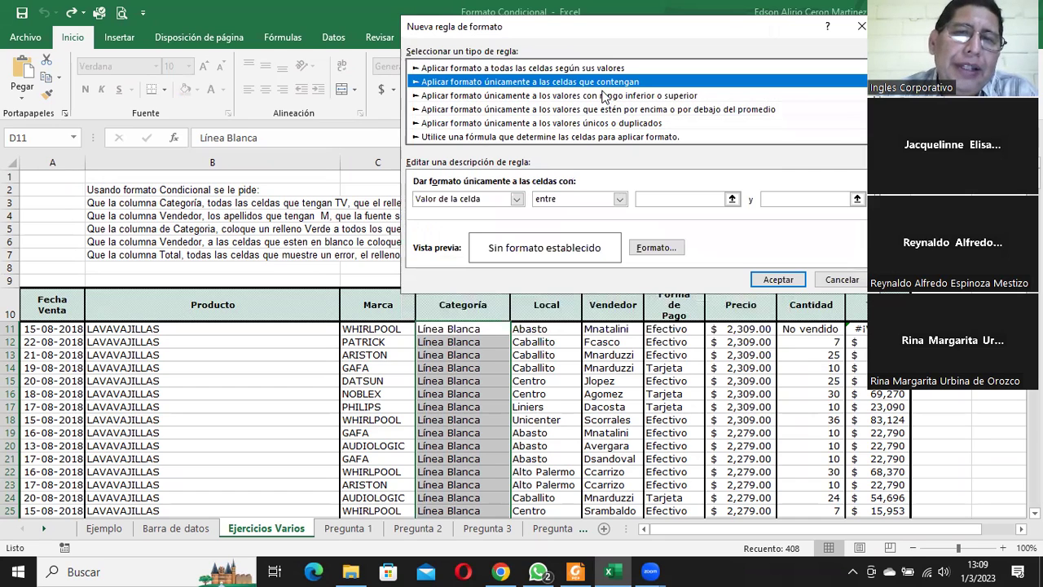
left_click(517, 199)
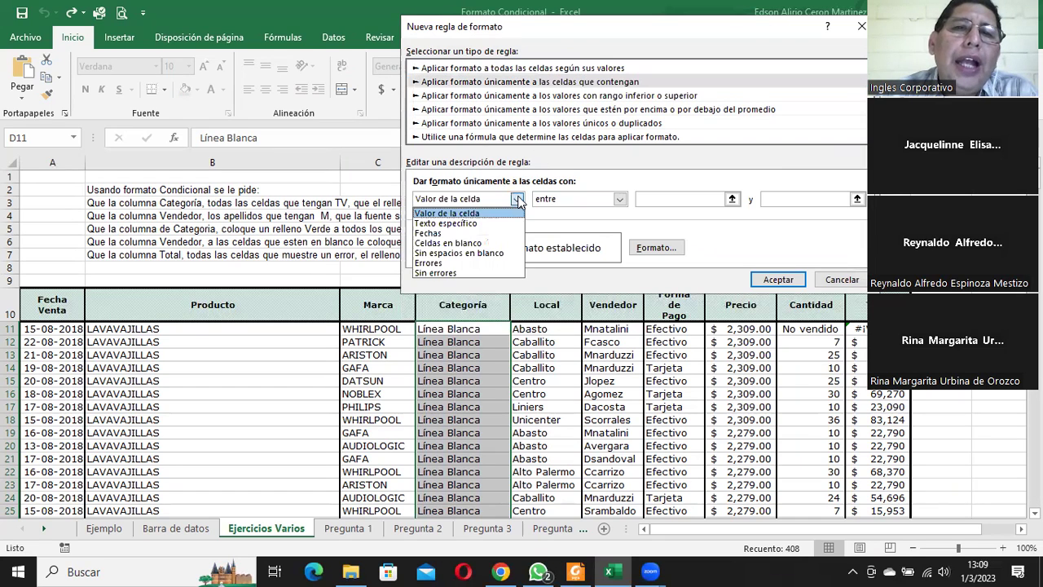
left_click(447, 223)
left_click(572, 201)
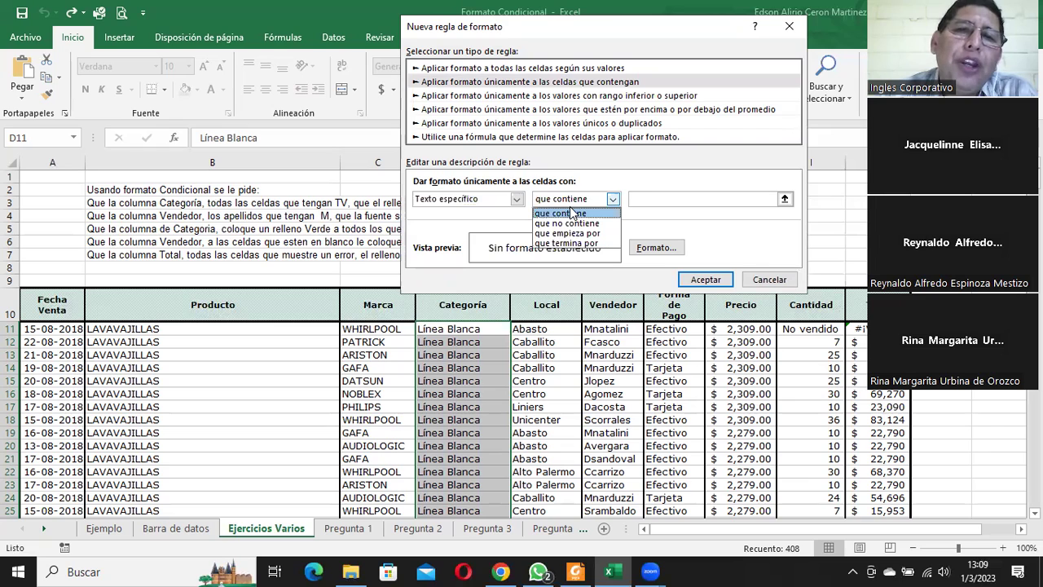
left_click(560, 214)
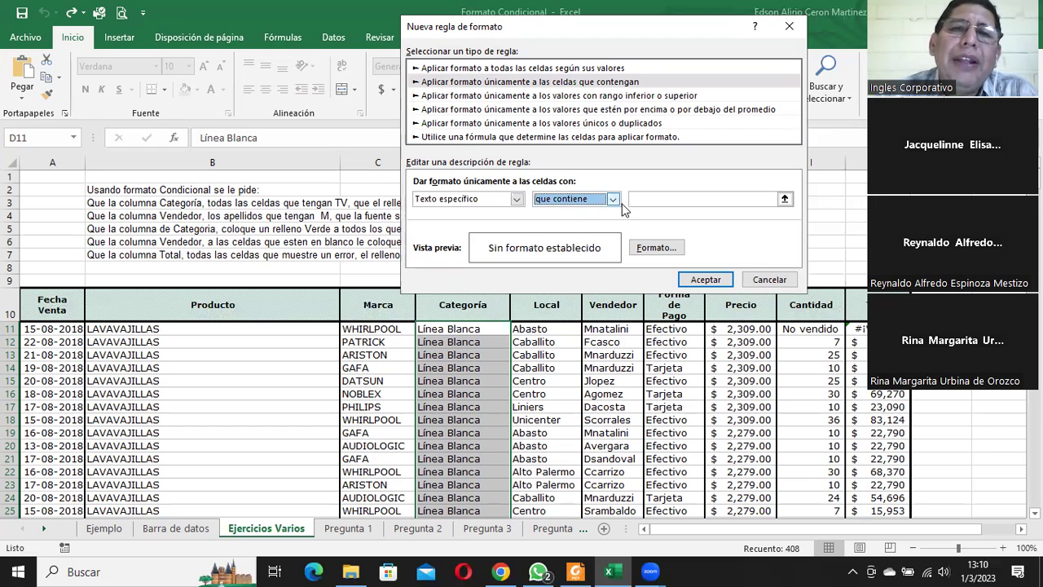
left_click(647, 197)
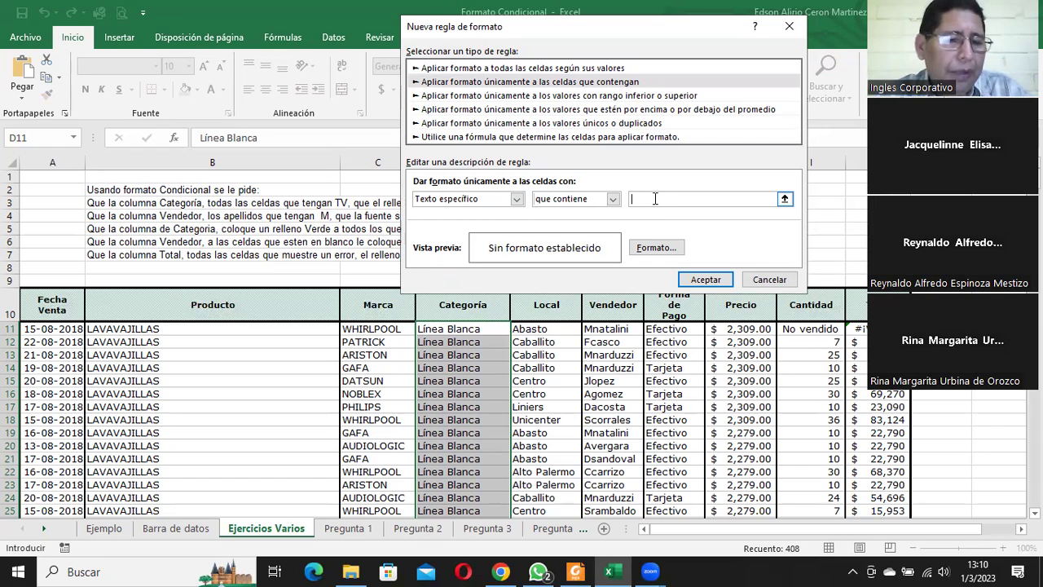
type("TV")
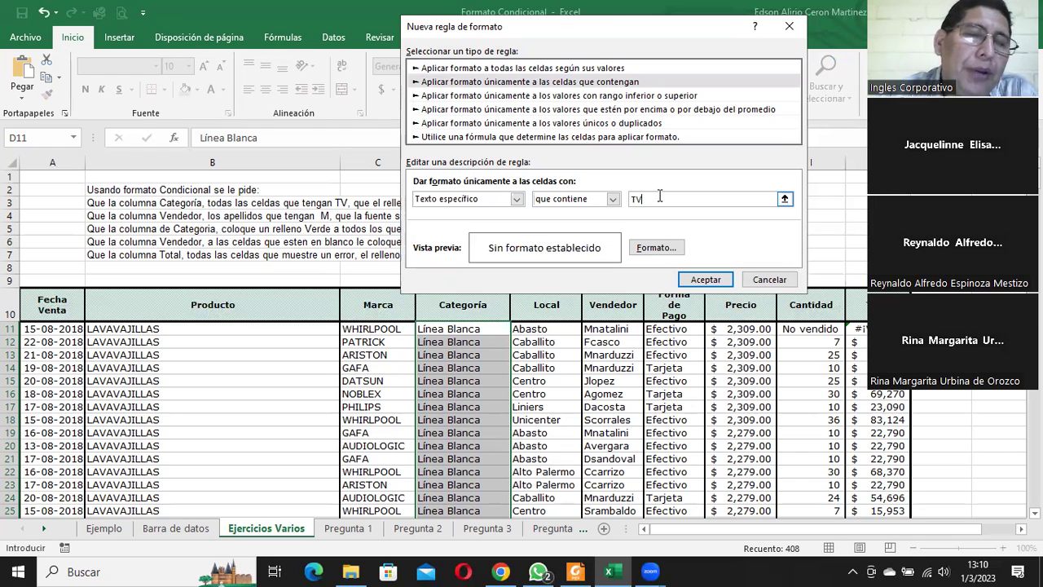
left_click(656, 248)
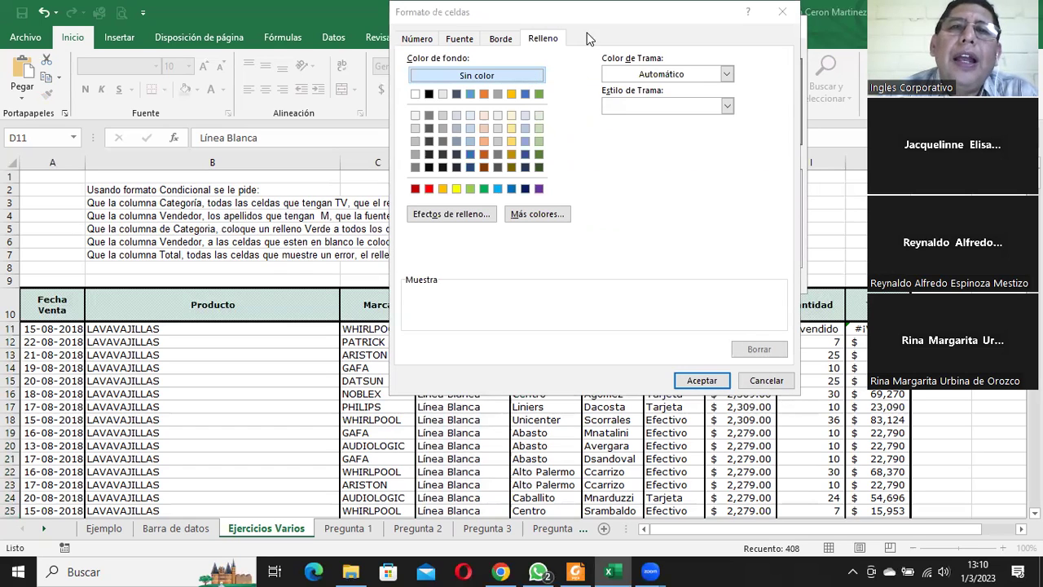
- Choose a light grey fill for the TV cells and confirm both dialogs
left_click(568, 131)
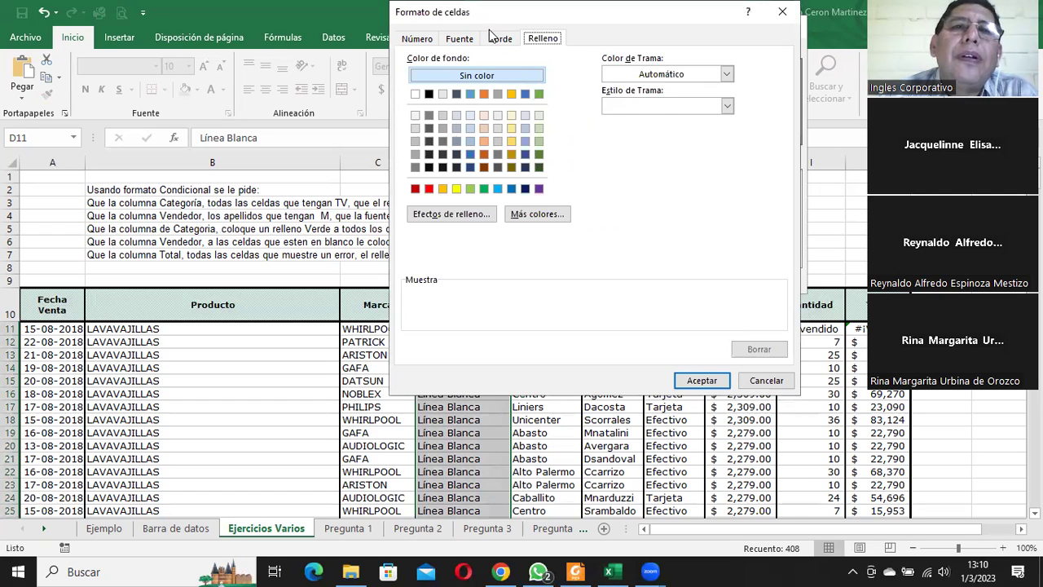
left_click_drag(489, 29, 483, 144)
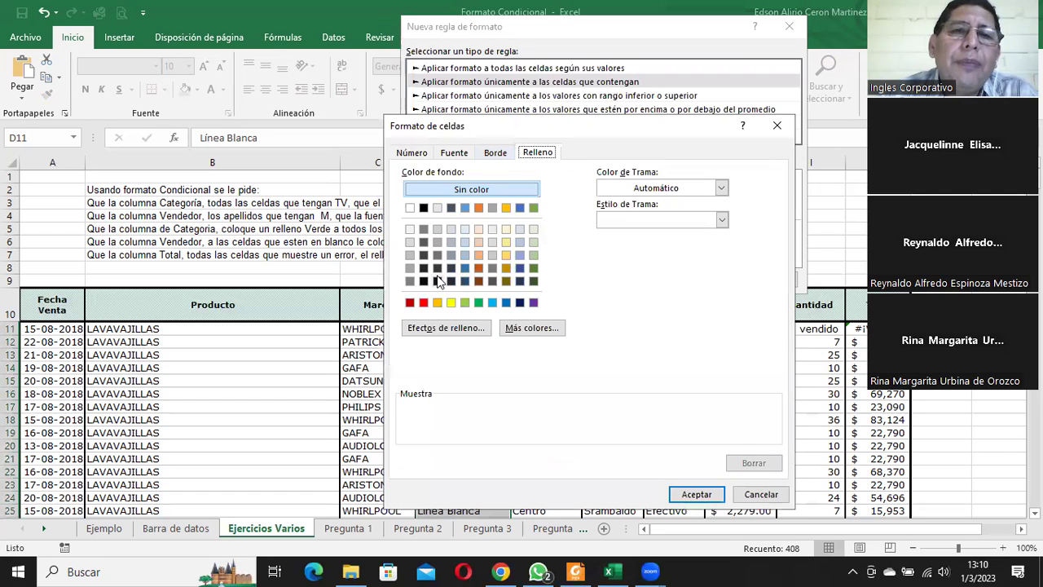
left_click(409, 255)
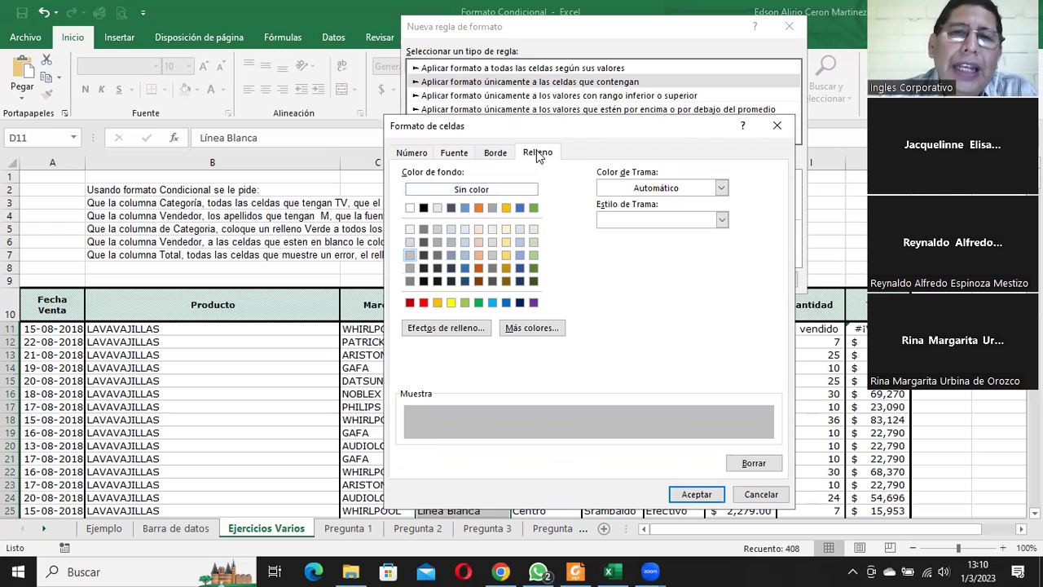
left_click(706, 496)
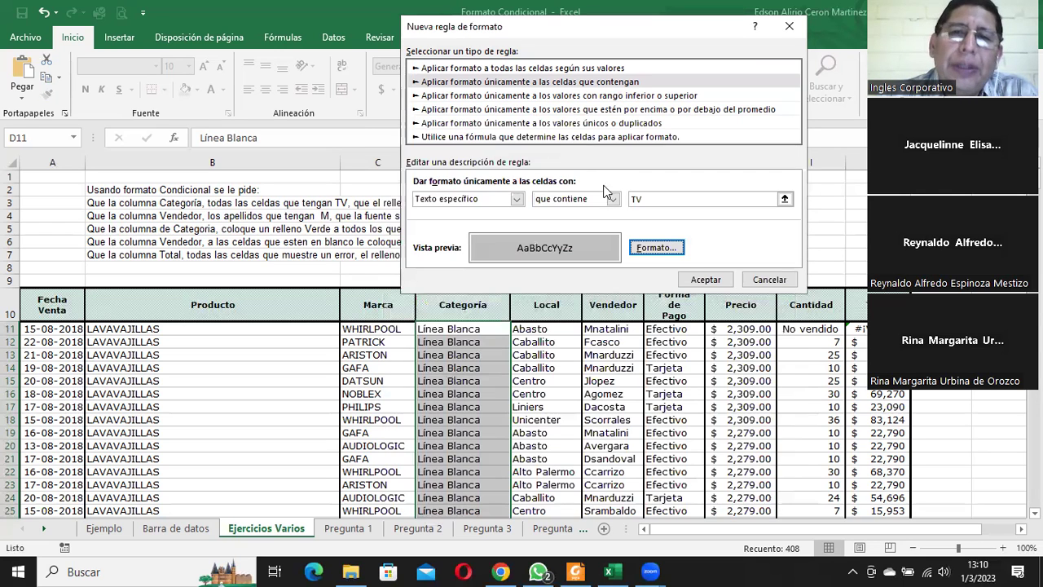
left_click(707, 278)
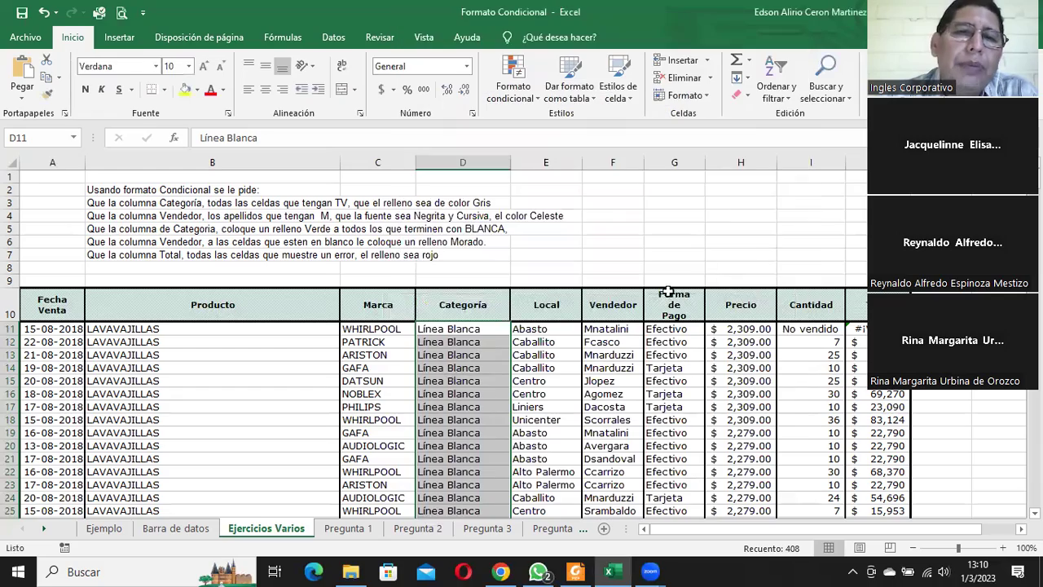
left_click(484, 342)
scroll(483, 341, "down", 7)
scroll(484, 342, "down", 3)
scroll(484, 341, "down", 10)
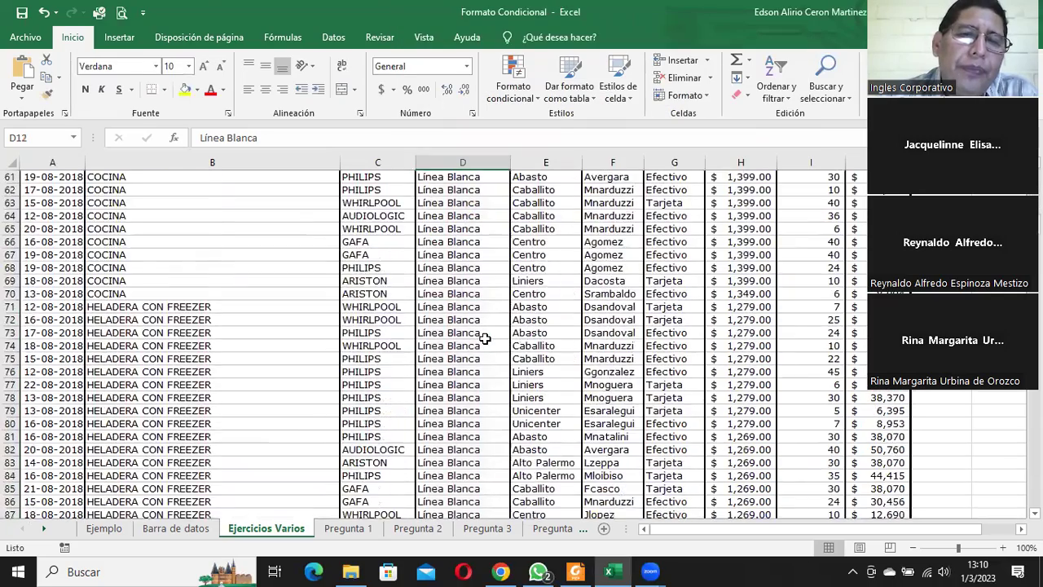
scroll(484, 342, "down", 5)
scroll(484, 338, "down", 9)
scroll(484, 338, "down", 7)
scroll(481, 336, "down", 7)
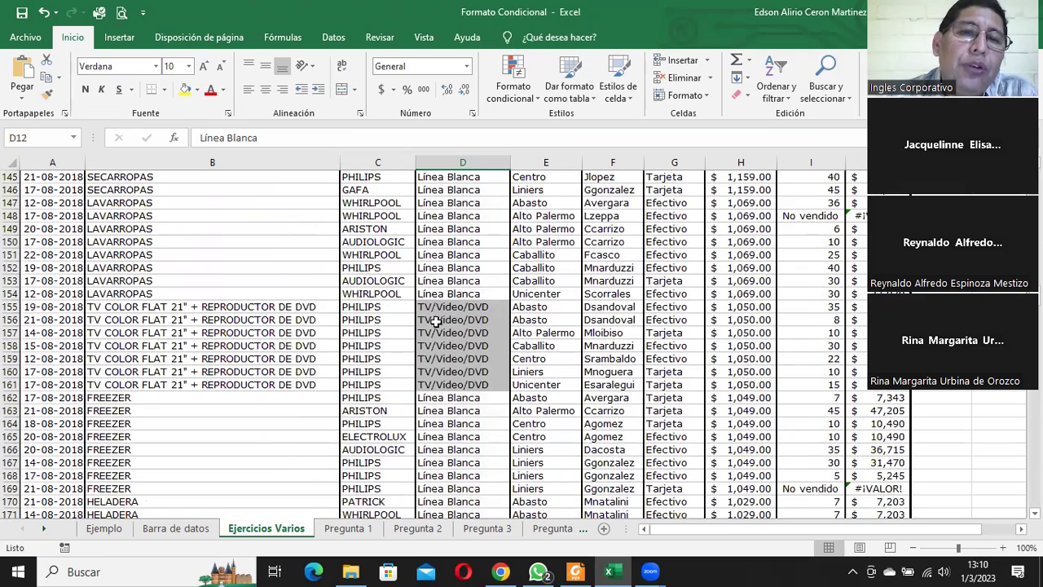
scroll(446, 345, "down", 6)
scroll(468, 303, "down", 4)
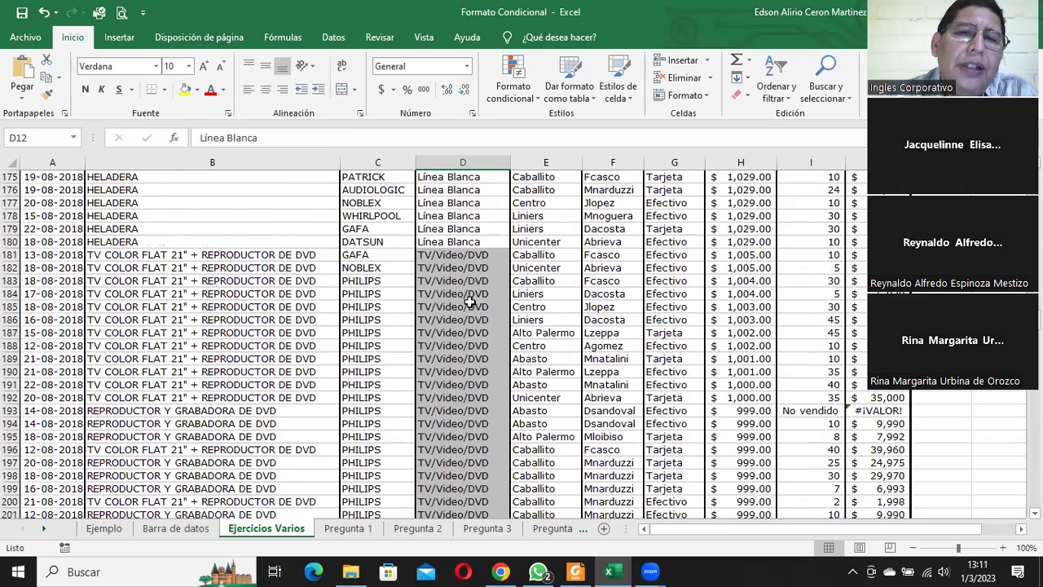
scroll(462, 412, "down", 5)
scroll(460, 399, "down", 9)
scroll(458, 383, "down", 3)
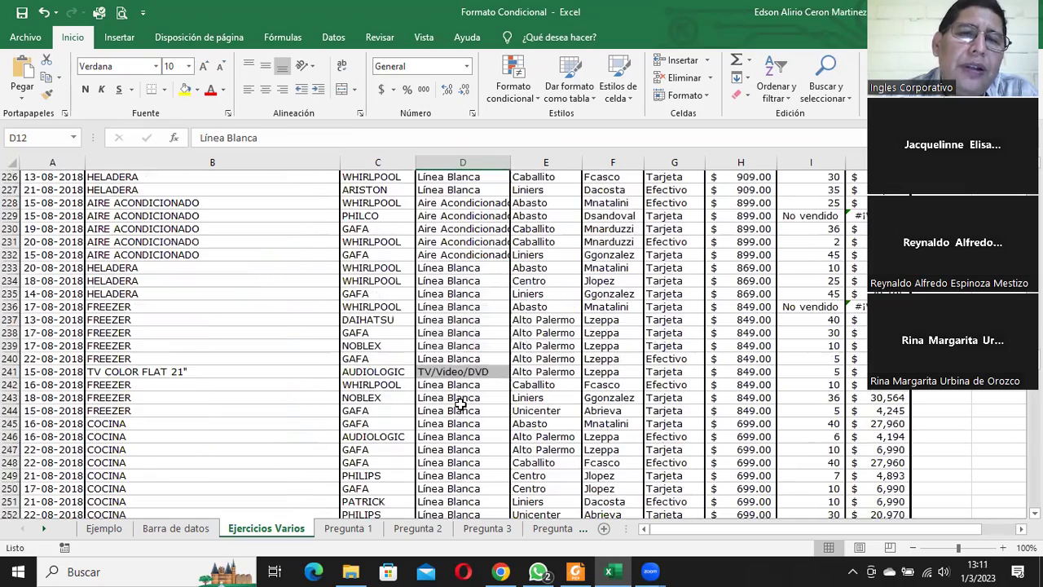
scroll(458, 377, "down", 4)
scroll(456, 387, "down", 3)
scroll(454, 399, "down", 5)
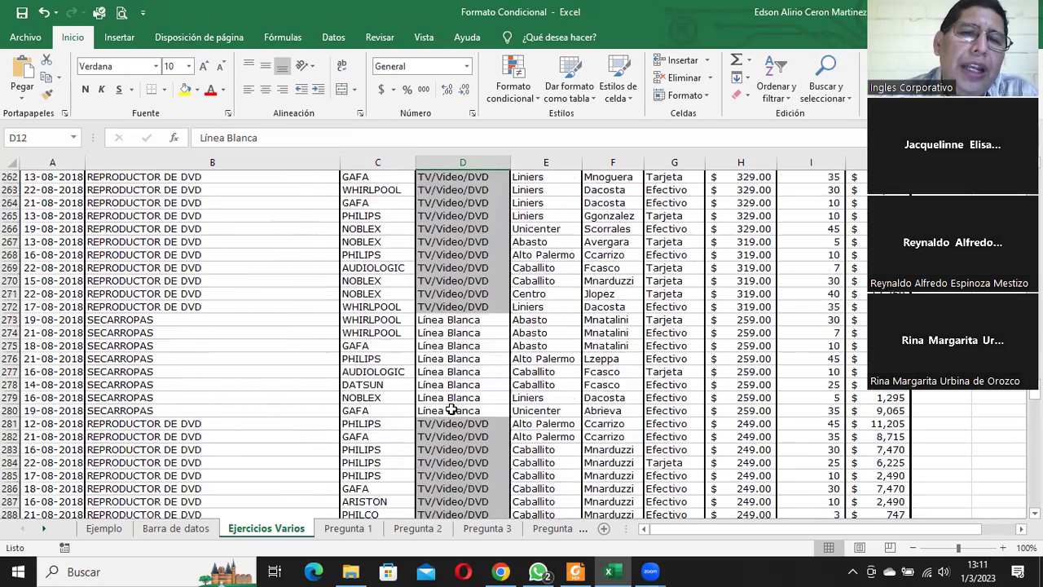
scroll(451, 410, "down", 3)
scroll(453, 410, "down", 5)
scroll(452, 410, "down", 3)
scroll(456, 403, "up", 6)
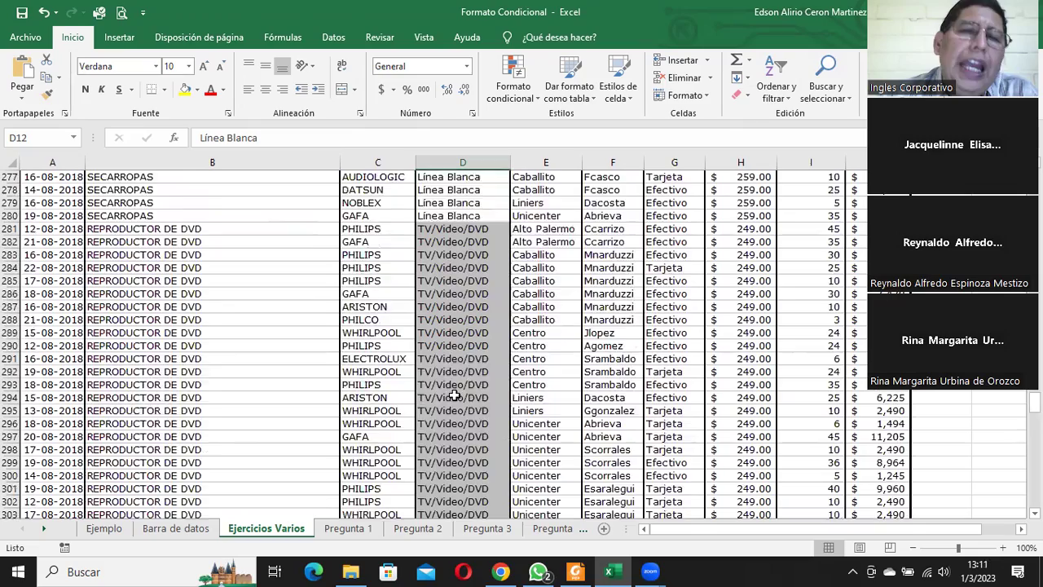
scroll(764, 332, "up", 11)
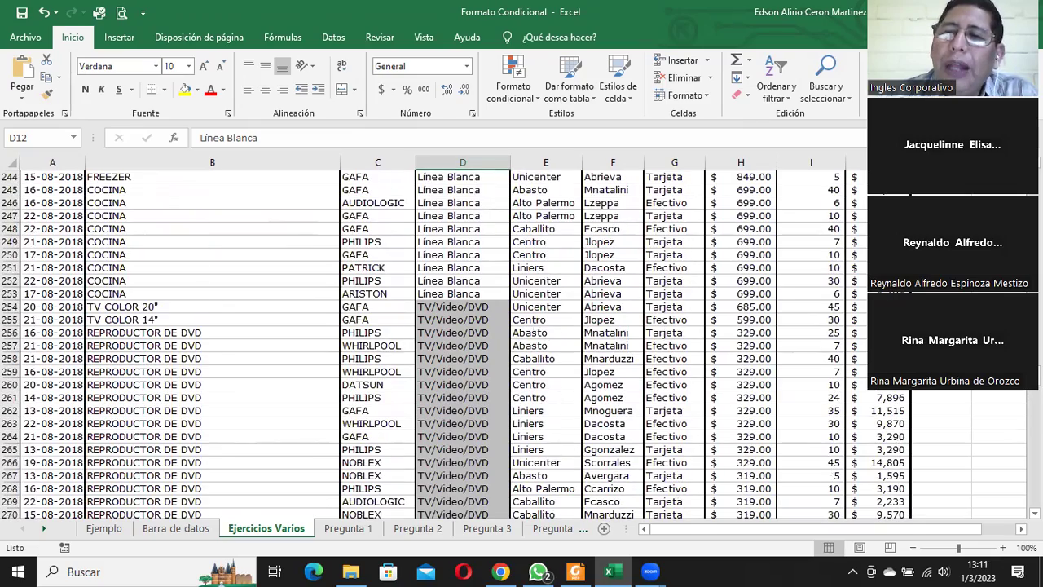
scroll(456, 343, "up", 1)
scroll(457, 342, "up", 20)
scroll(456, 342, "up", 20)
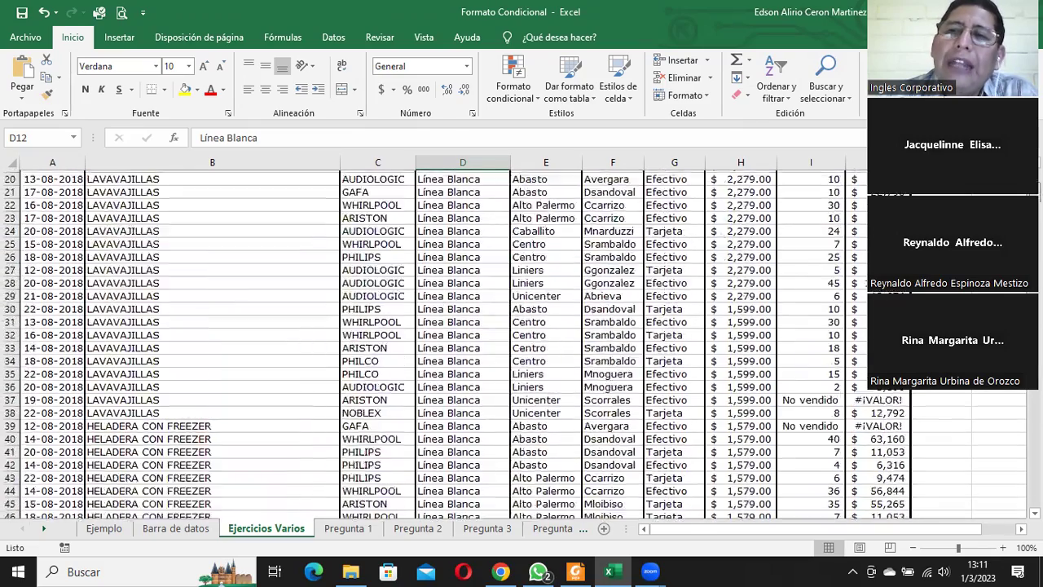
scroll(456, 342, "up", 7)
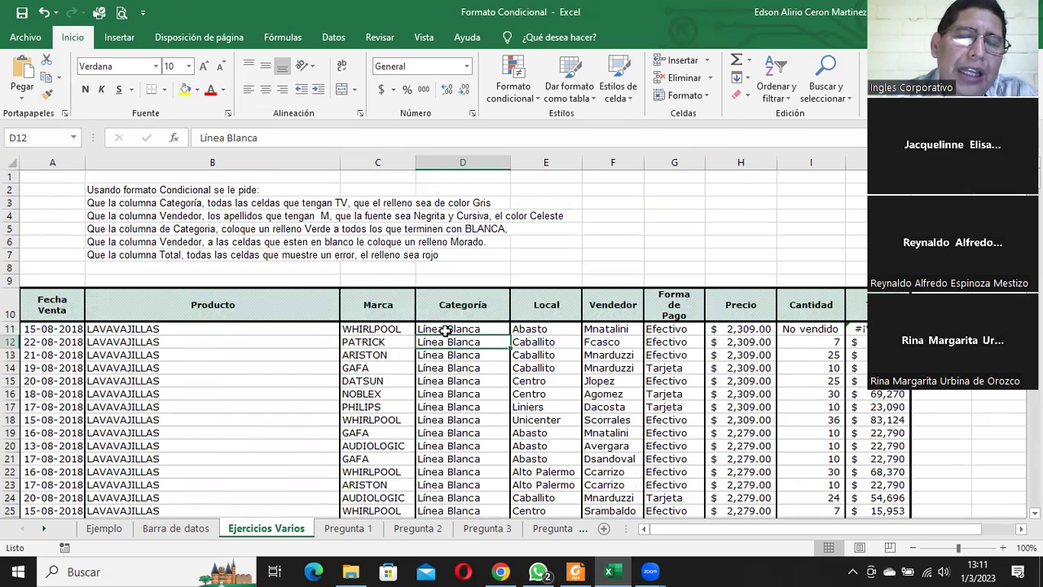
left_click(447, 326)
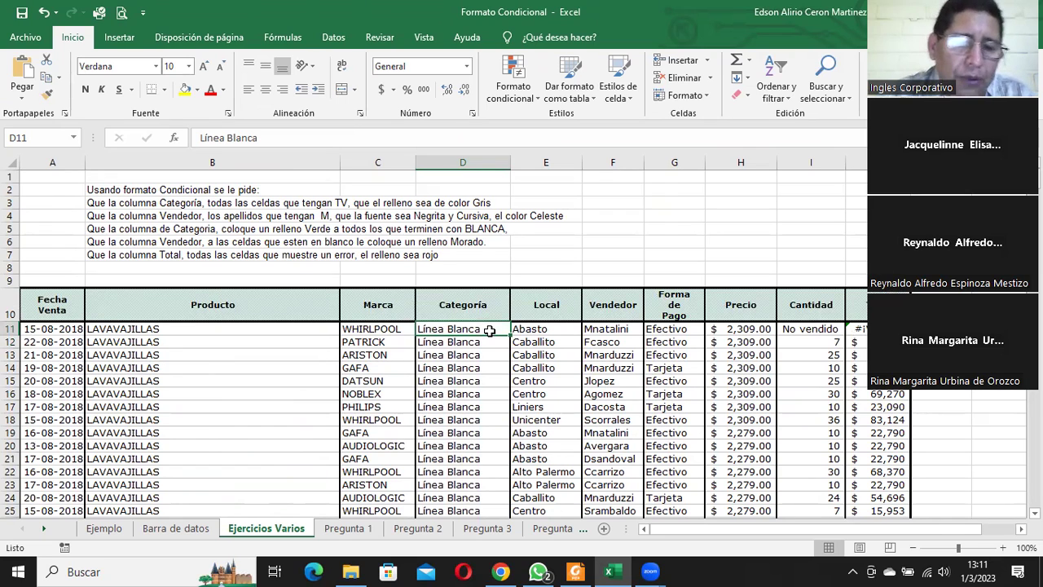
type("TV/Video/DVD")
key("Return")
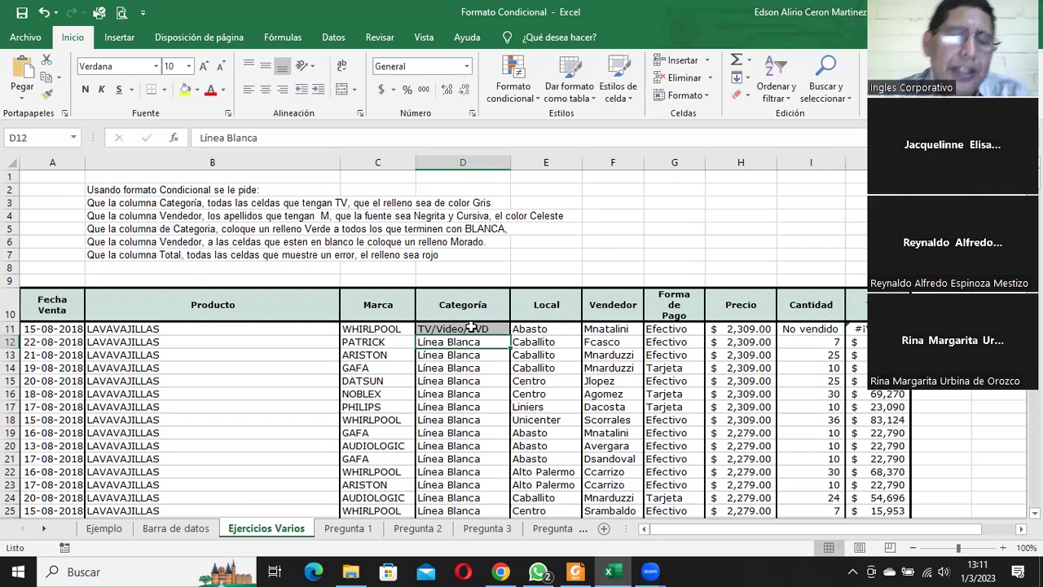
key("ctrl+z")
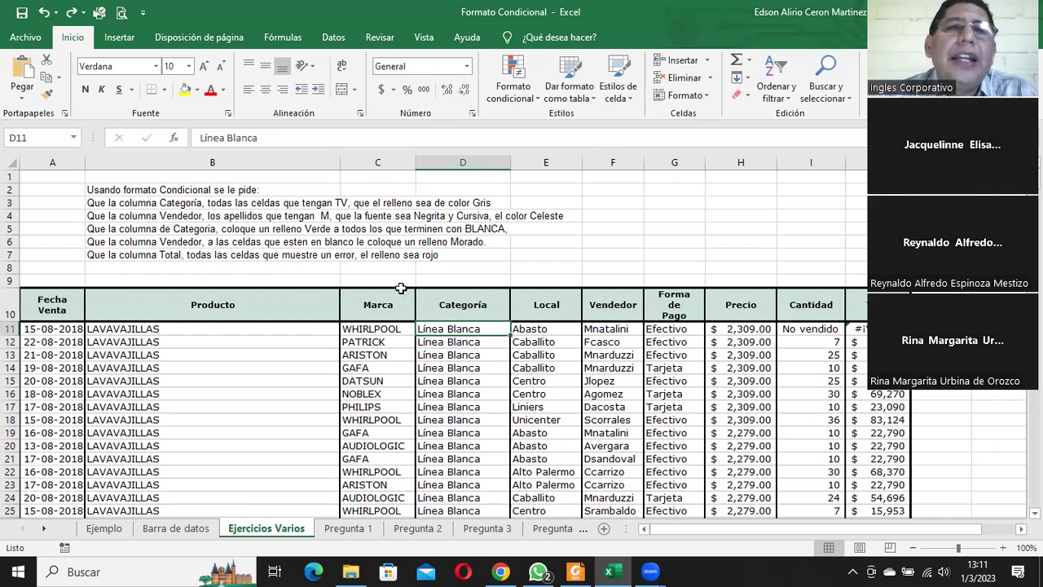
- Select the Vendedor names F11:F418 and bring the top of the sheet back into view
left_click(122, 215)
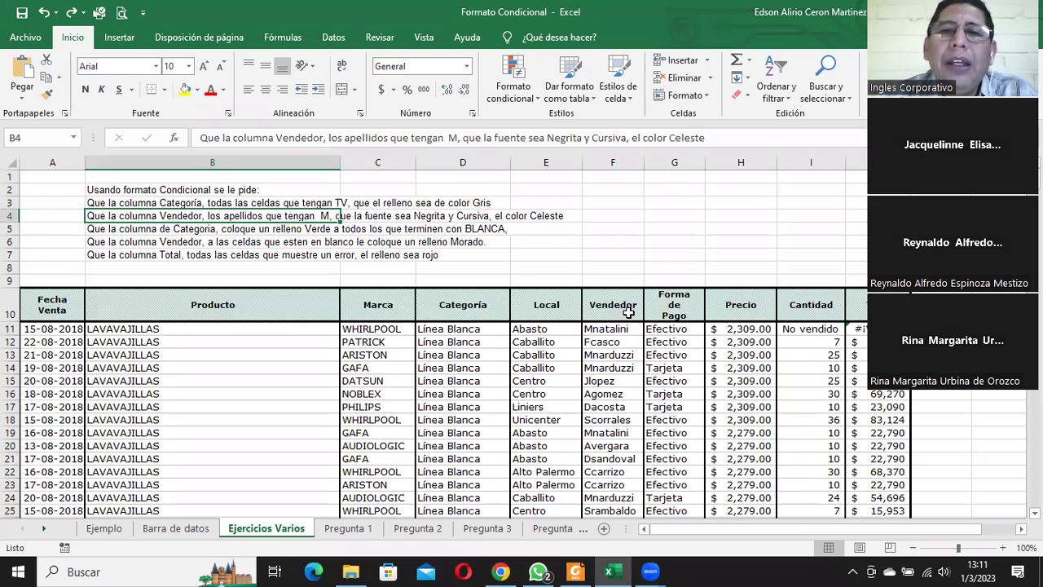
left_click(606, 329)
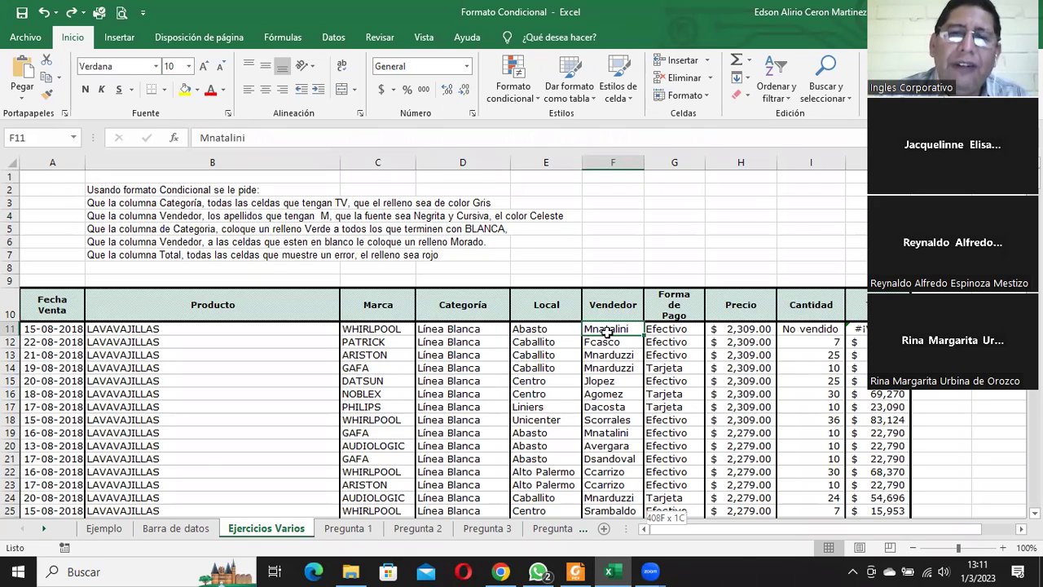
key("ctrl+shift+Down")
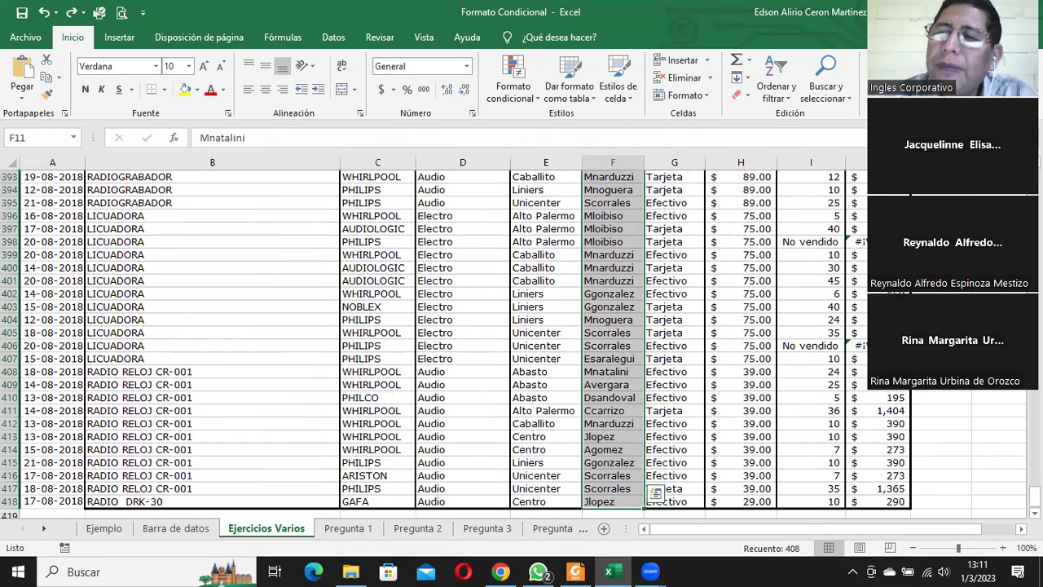
key("ctrl+BackSpace")
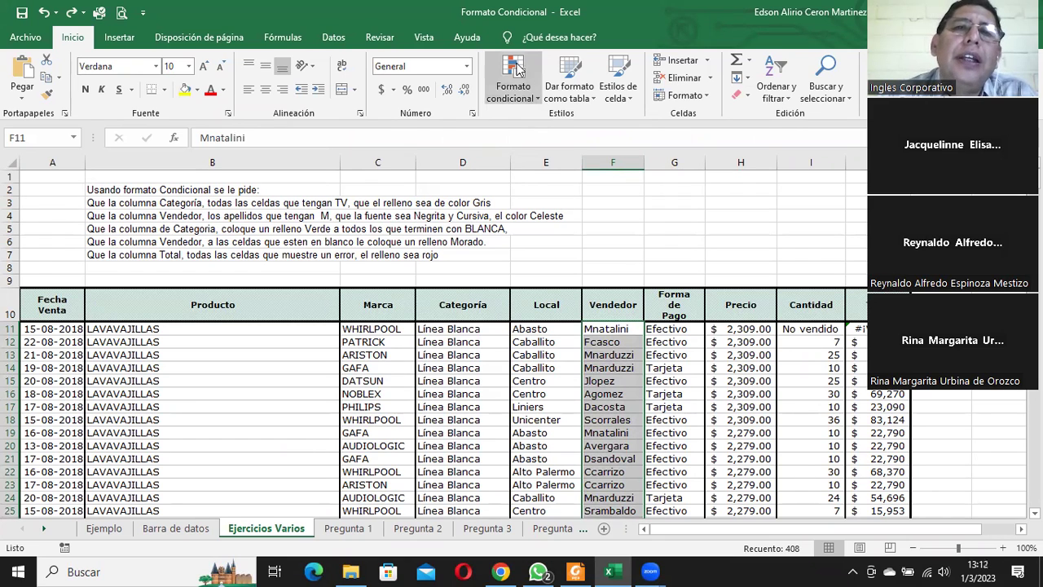
- Start a new rule for Vendedor cells whose specific text contains M
left_click(513, 87)
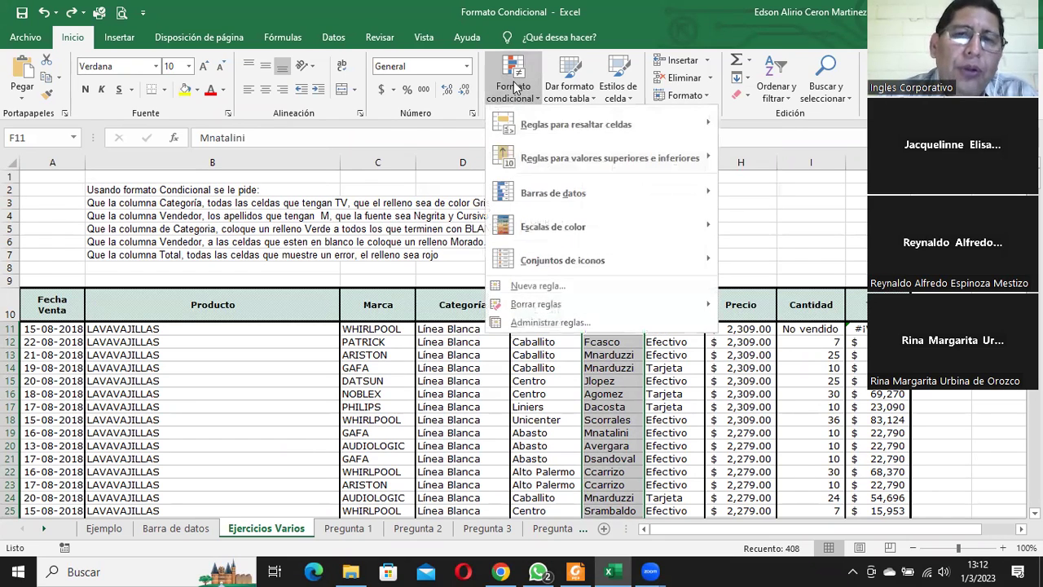
left_click(536, 290)
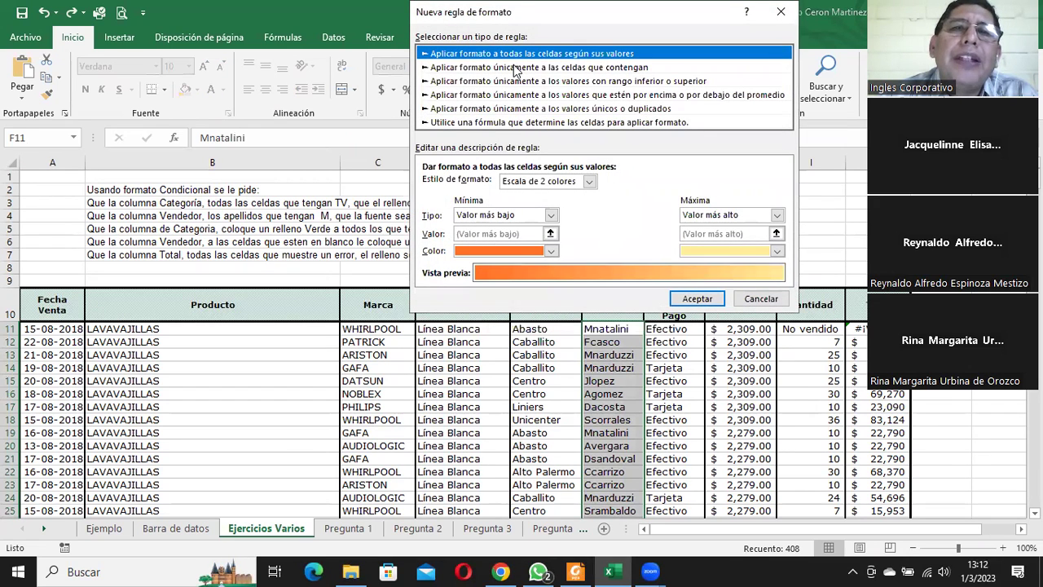
left_click(518, 68)
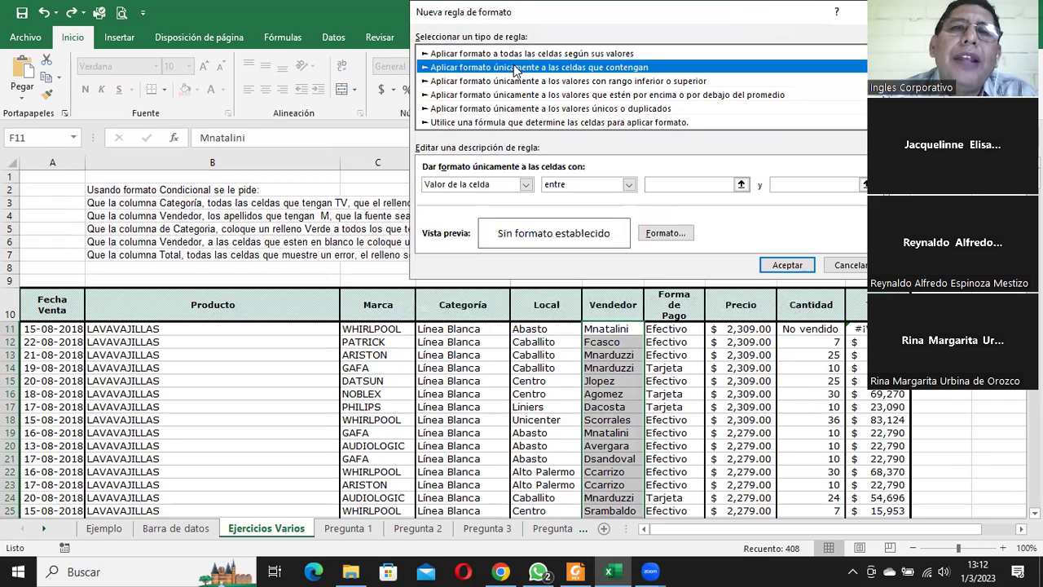
left_click(569, 184)
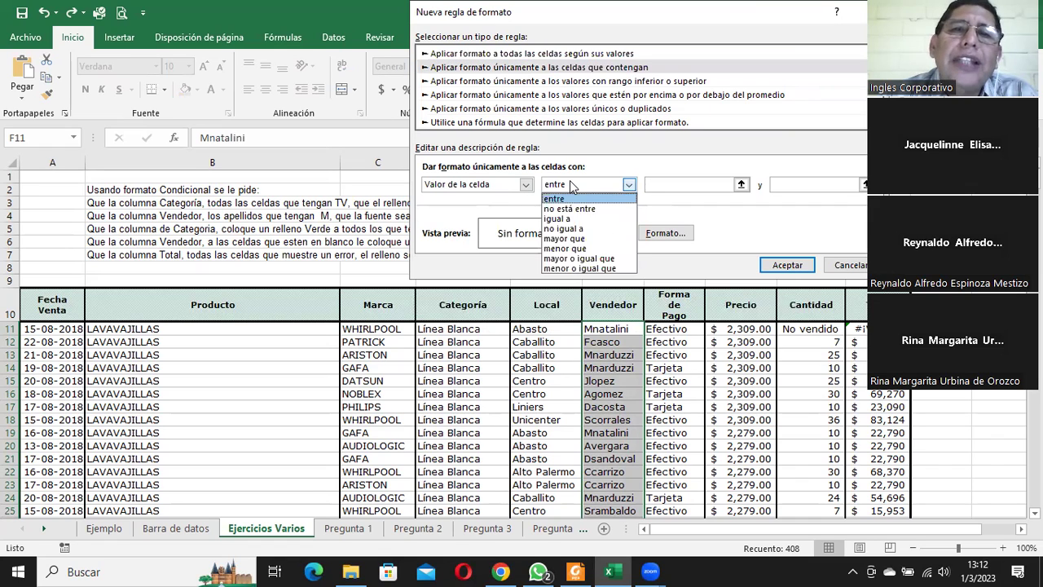
left_click(568, 182)
left_click(524, 186)
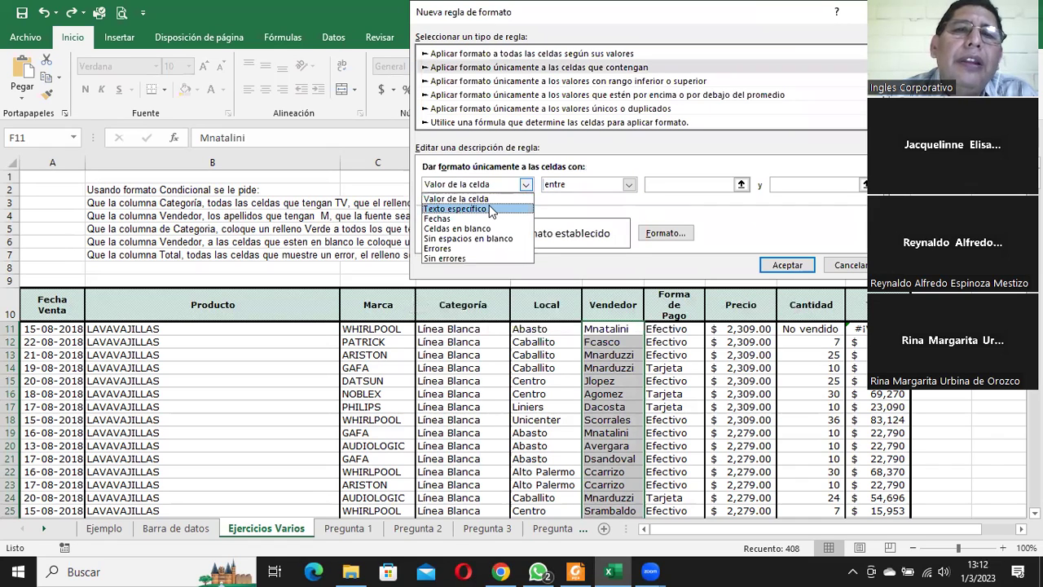
left_click(489, 208)
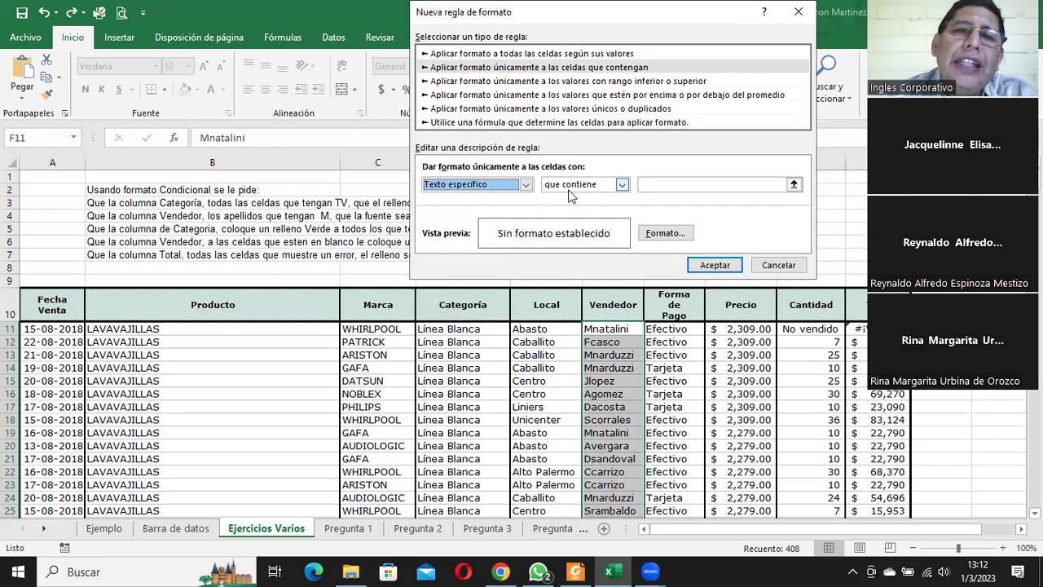
left_click(668, 182)
type("M")
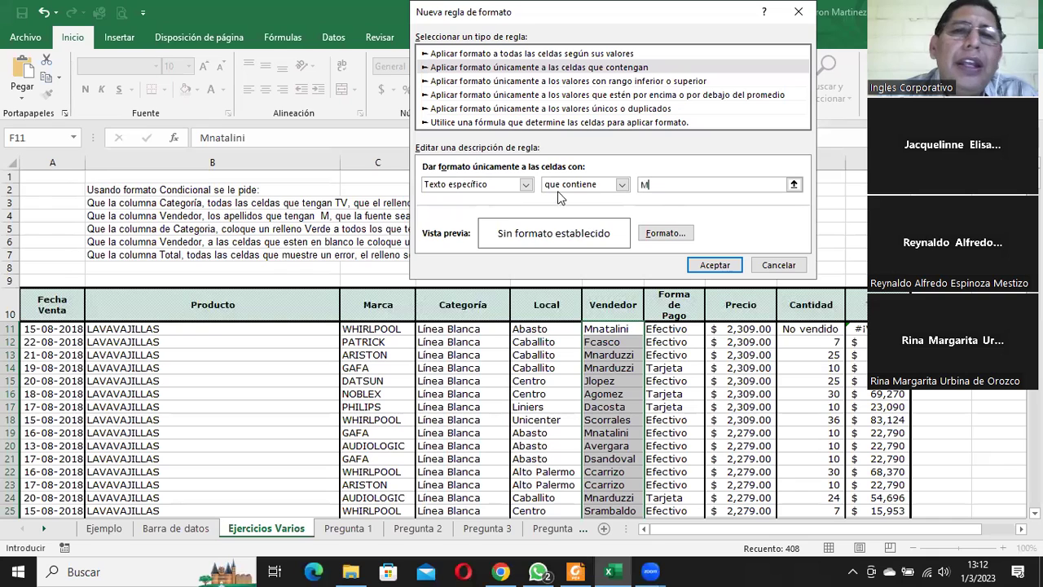
- Give the rule's format bold italic text and a blue fill
left_click(664, 233)
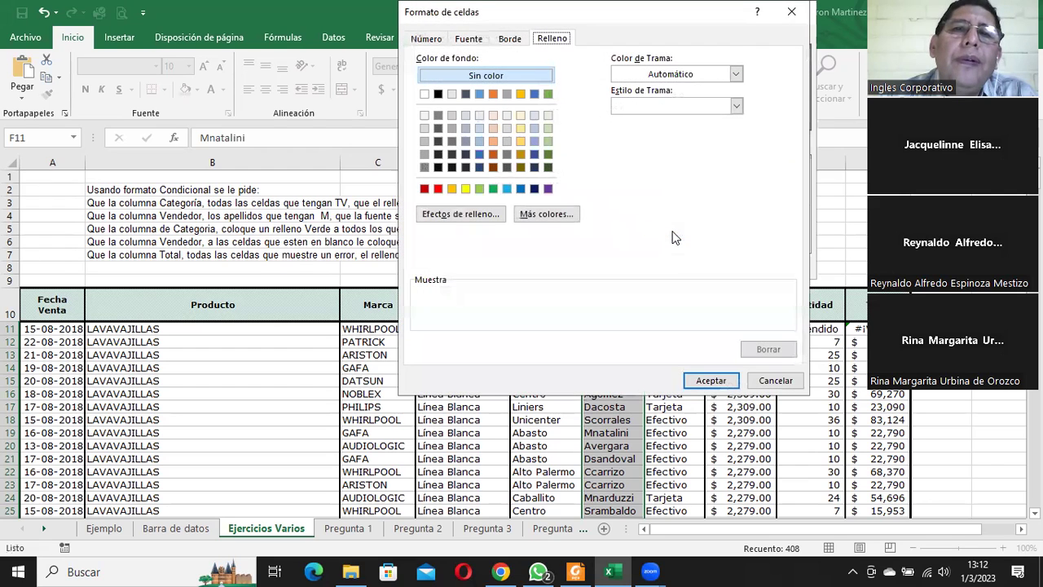
left_click(468, 39)
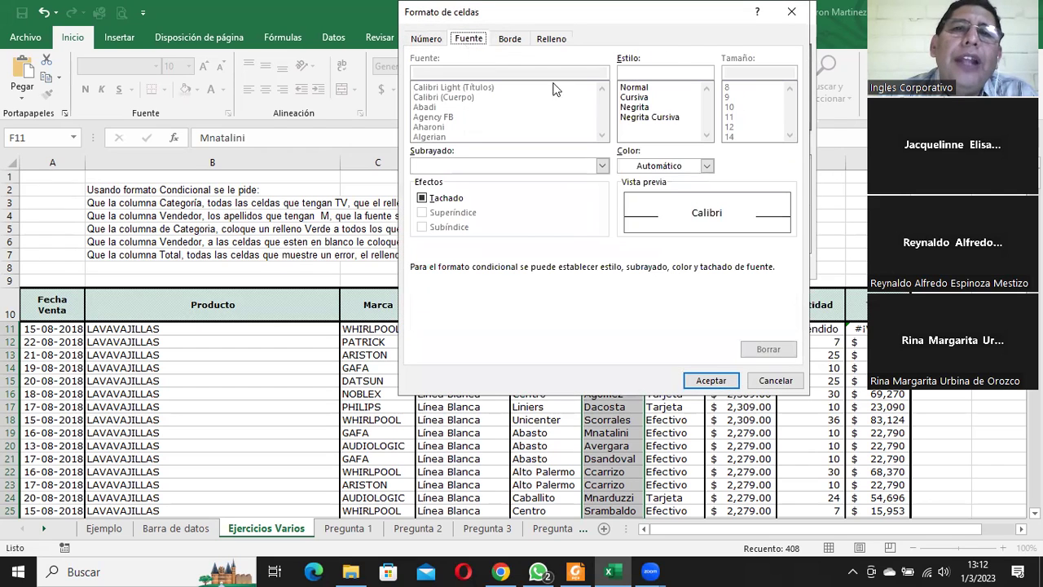
left_click(648, 117)
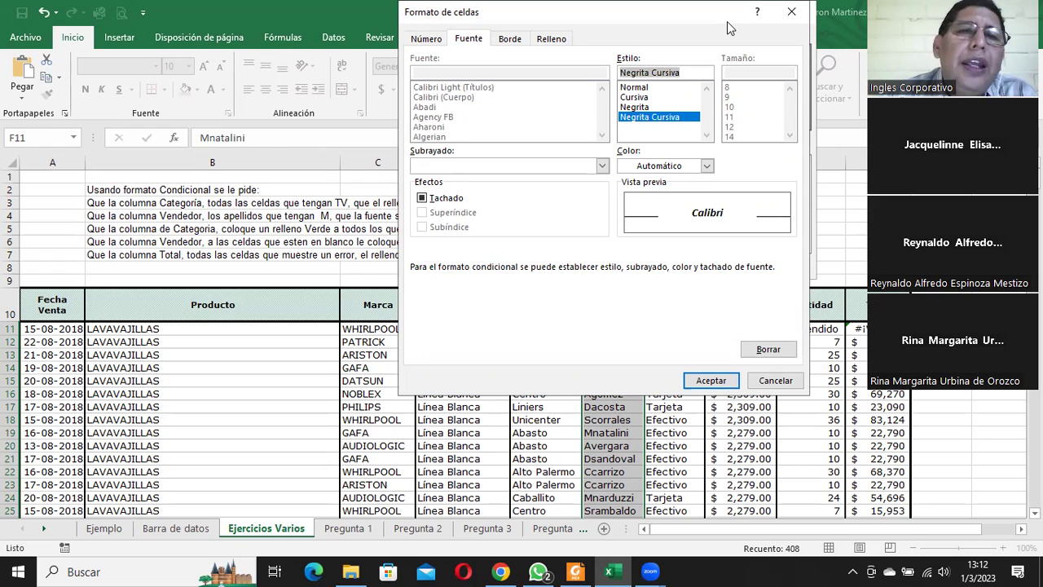
left_click_drag(728, 22, 710, 76)
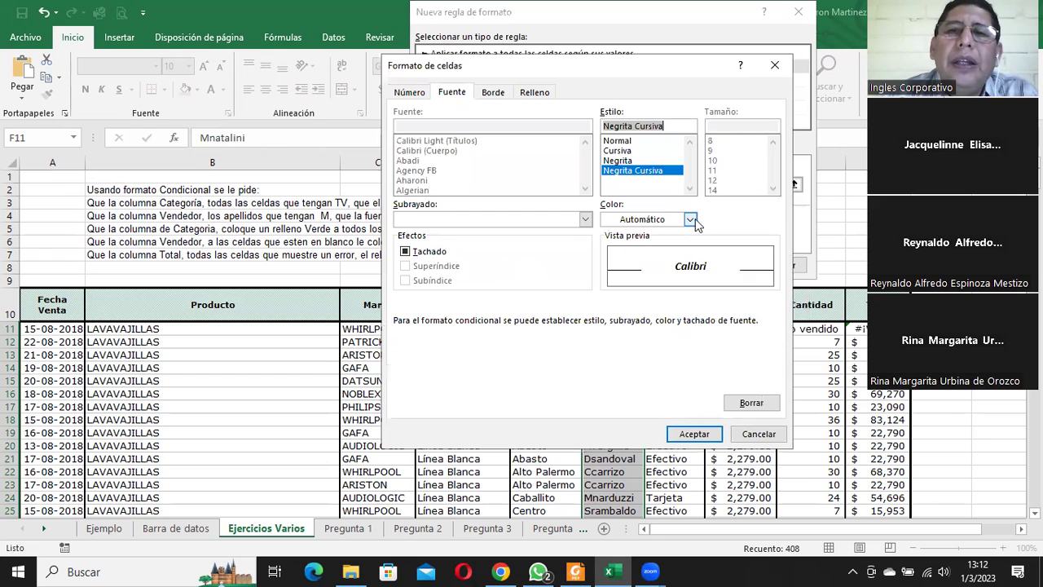
left_click(504, 95)
left_click(530, 93)
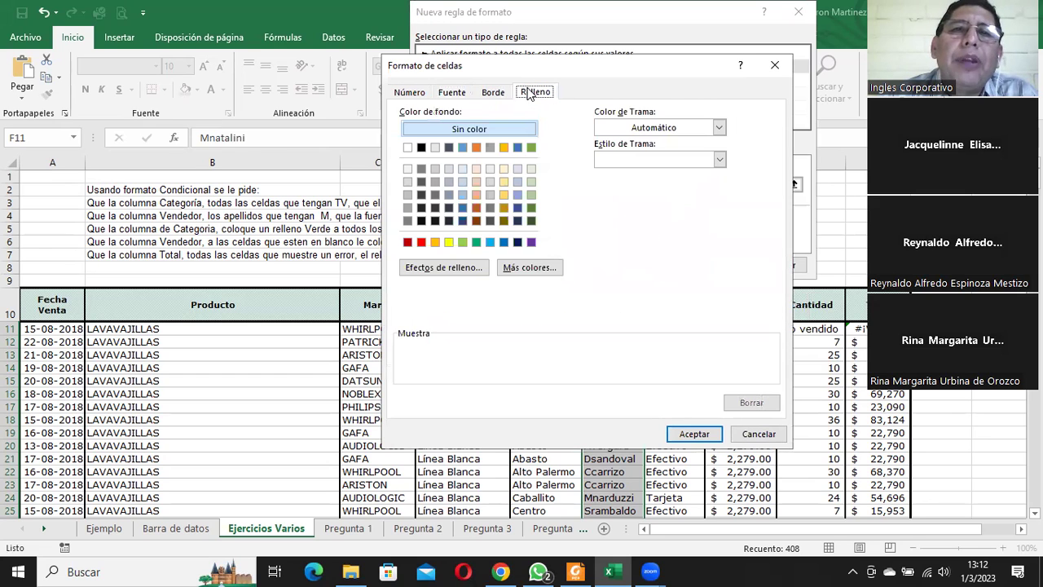
left_click(462, 207)
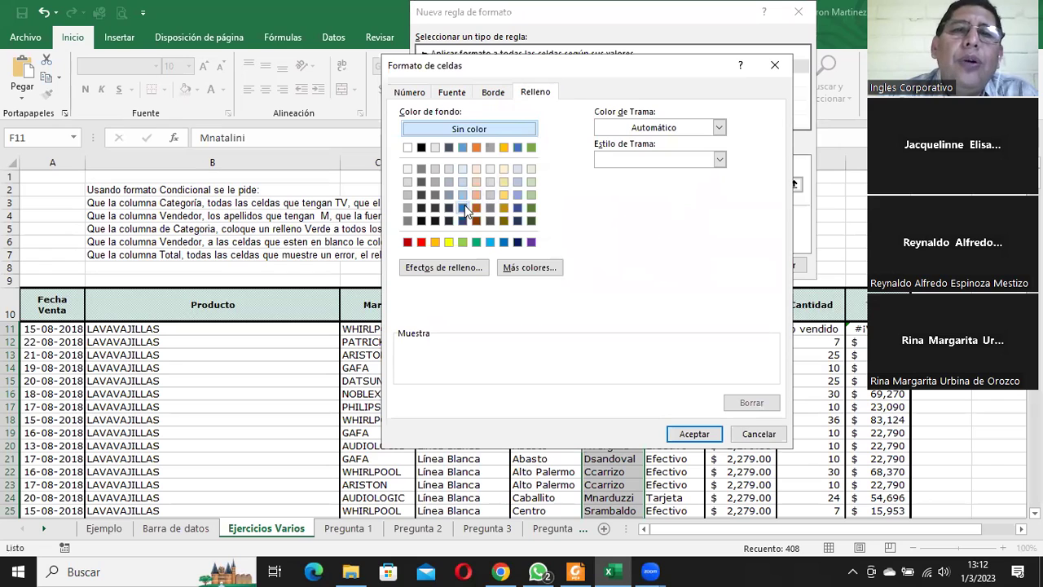
left_click(695, 434)
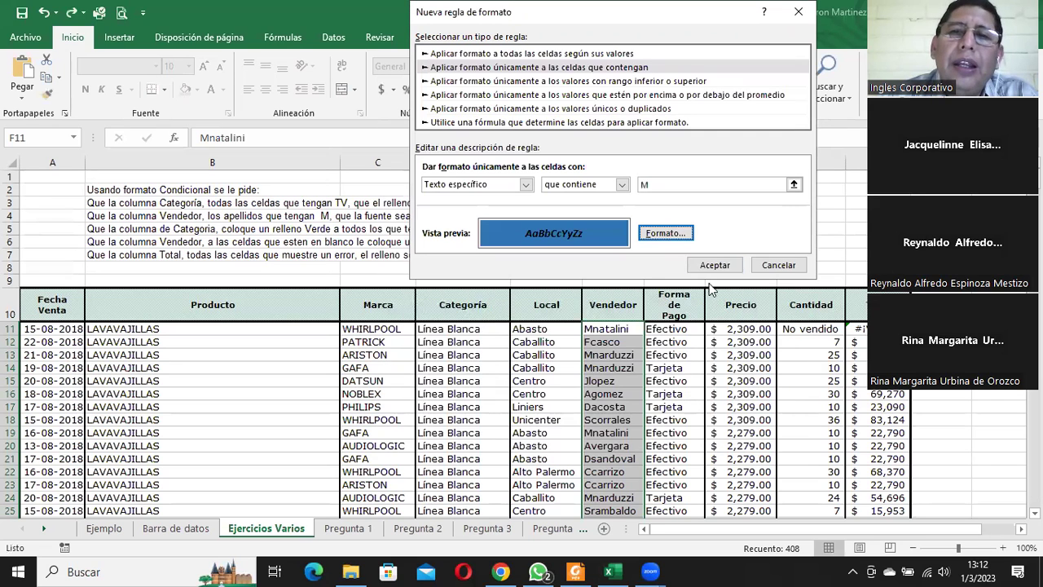
- Apply the M rule and check the bold italic blue names in the Vendedor column
left_click(715, 264)
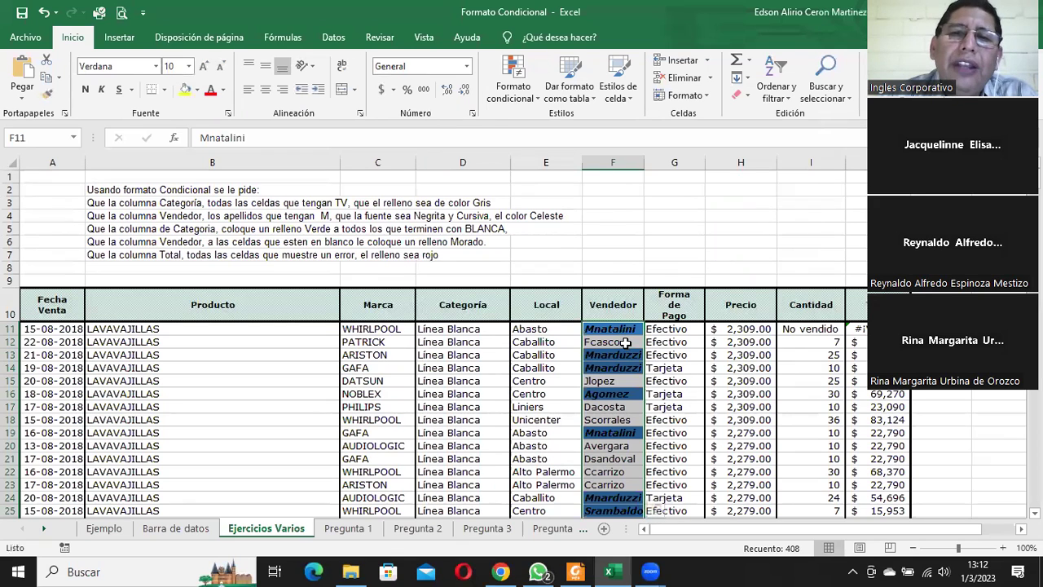
scroll(625, 342, "down", 1)
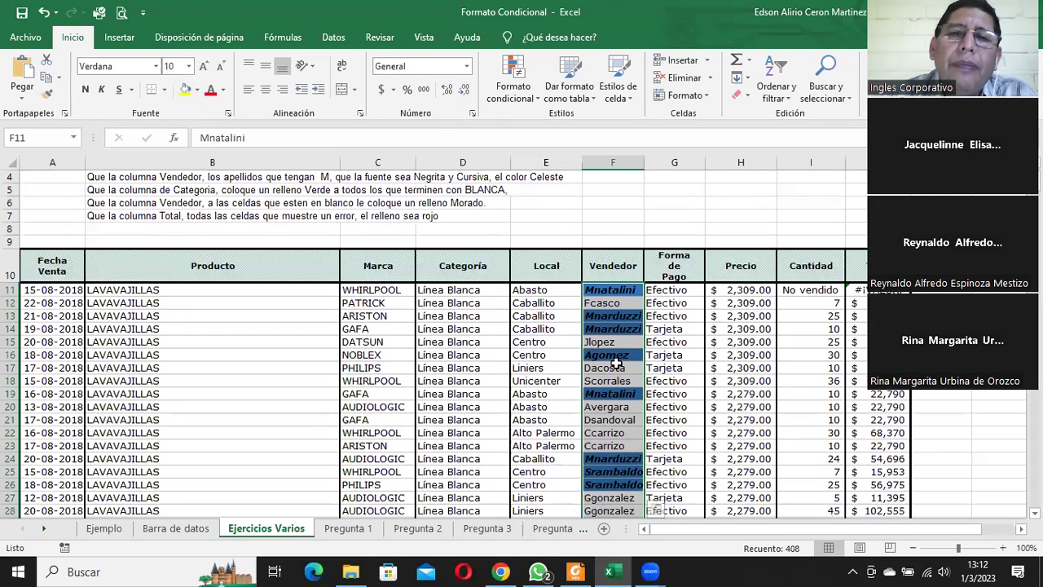
left_click(613, 367)
left_click(624, 394)
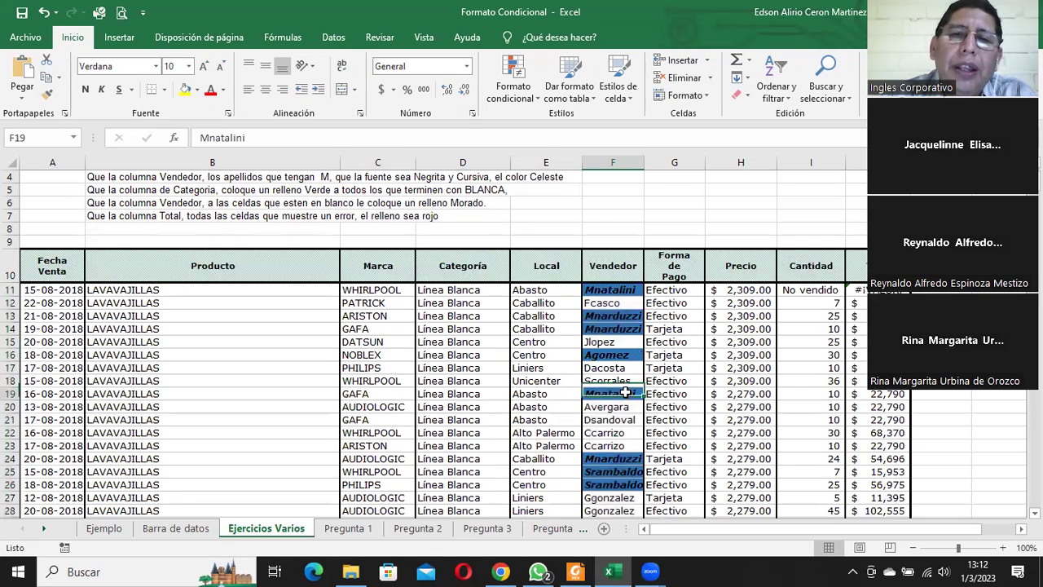
scroll(640, 393, "down", 1)
scroll(640, 393, "down", 2)
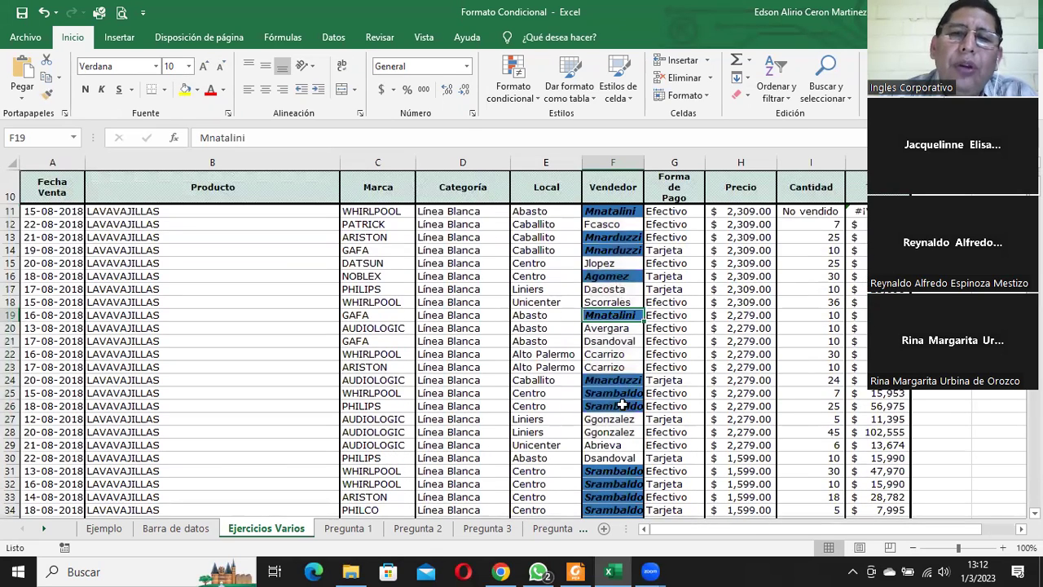
- Widen the Vendedor column to fit the names and scroll through the results
left_click_drag(643, 162, 690, 162)
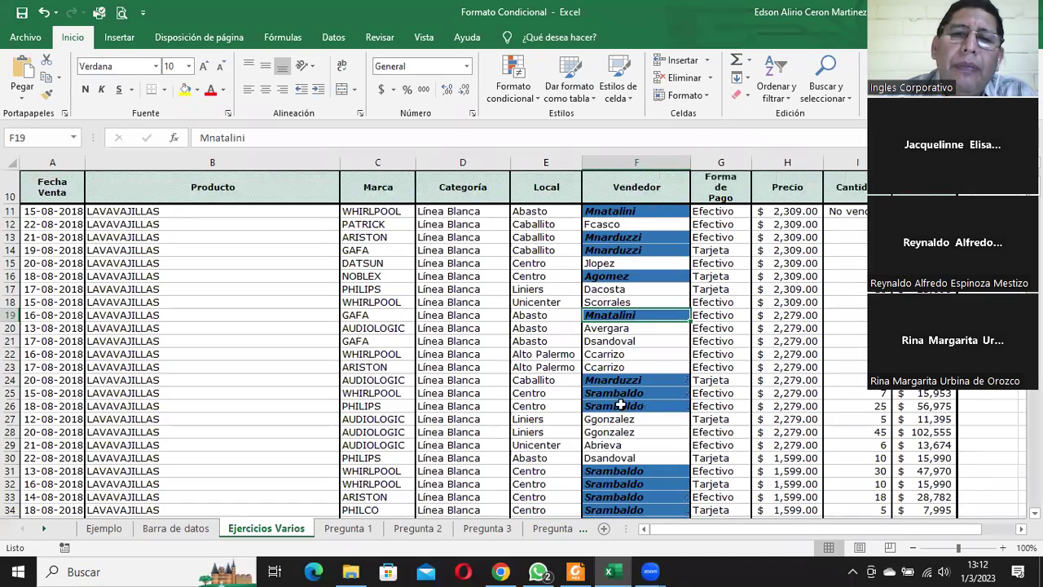
scroll(623, 447, "down", 3)
scroll(621, 424, "down", 1)
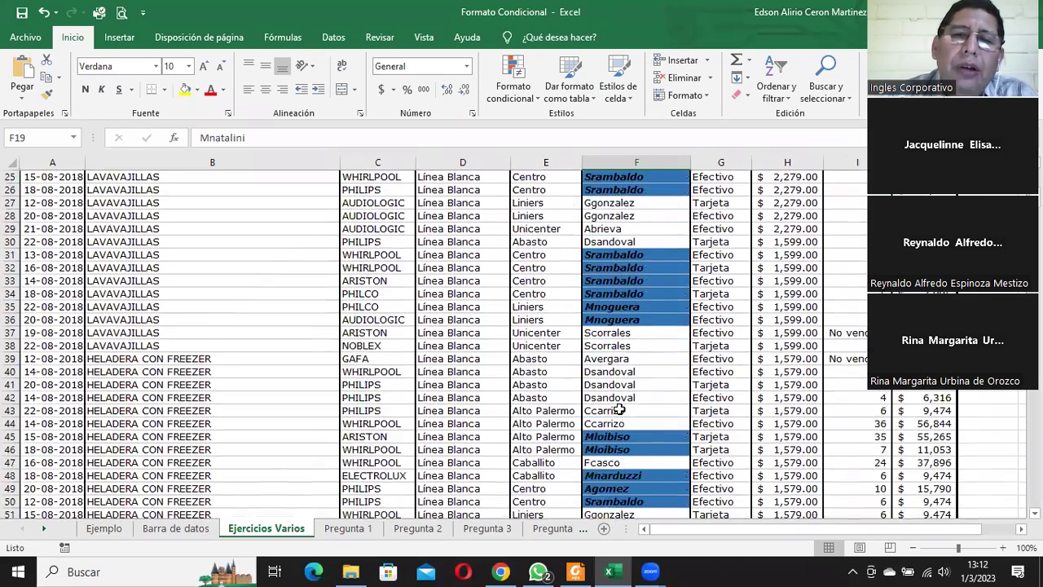
scroll(620, 410, "down", 2)
scroll(619, 410, "down", 4)
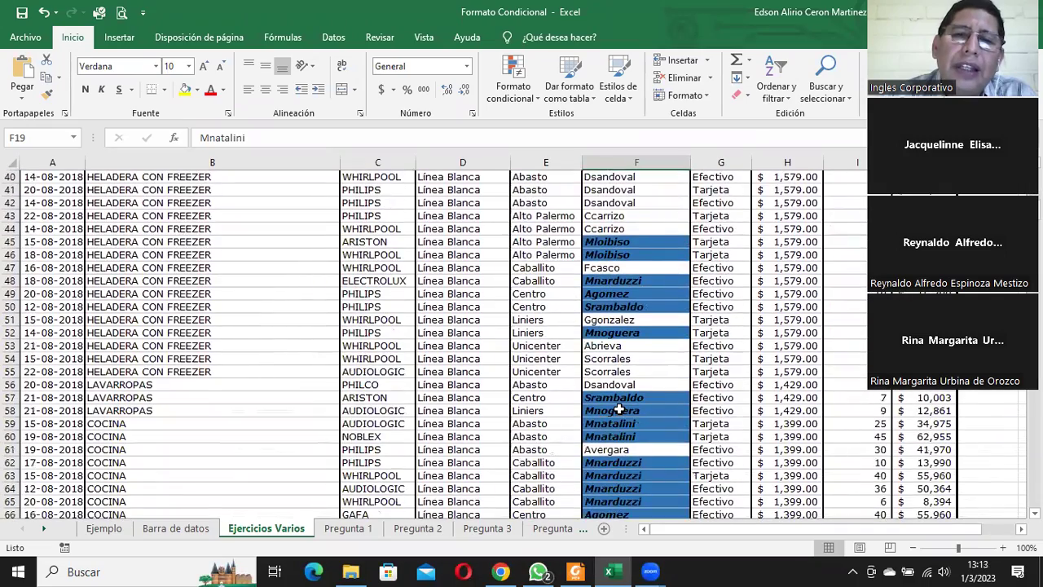
scroll(620, 410, "up", 7)
scroll(619, 409, "up", 6)
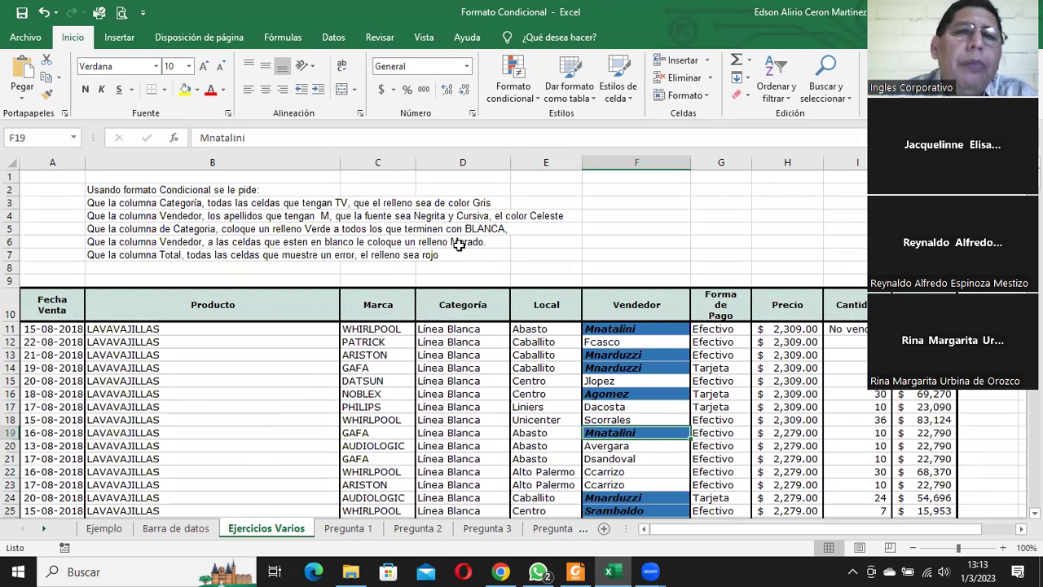
- Read the fifth instruction in B5, then select F11 for the next Vendedor rule
left_click(428, 227)
left_click(153, 233)
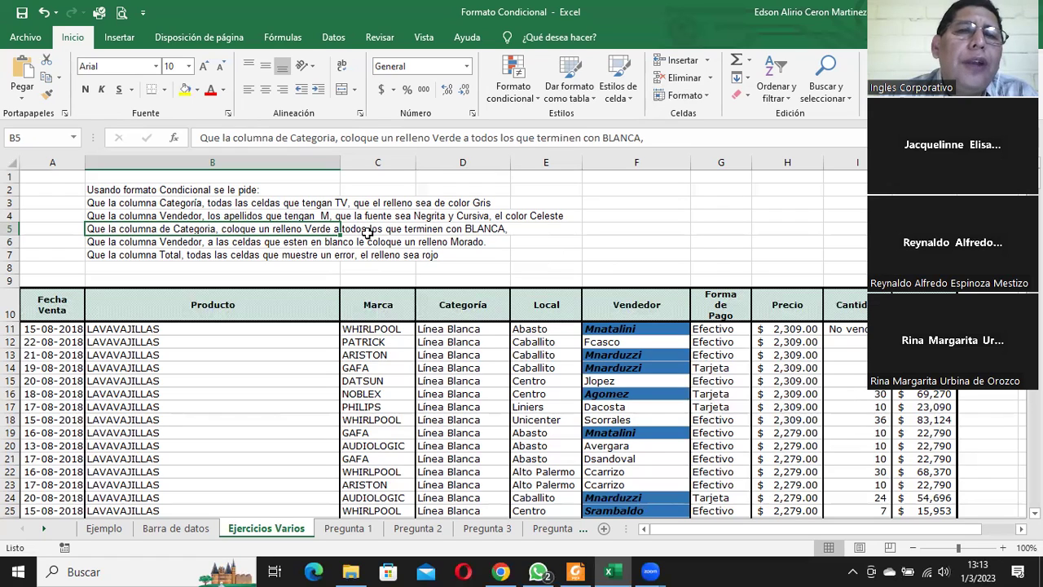
left_click(496, 98)
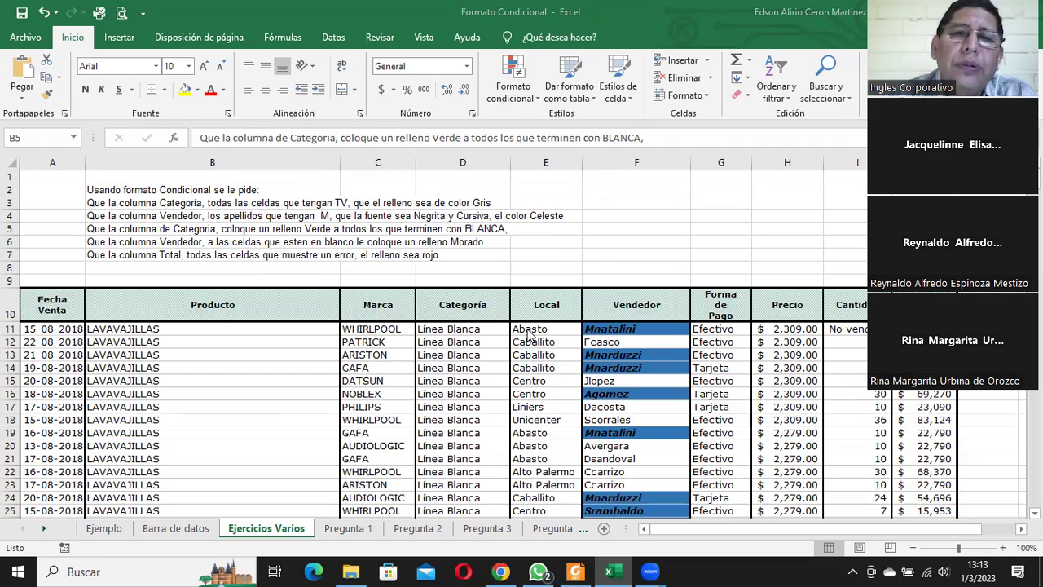
left_click(603, 329)
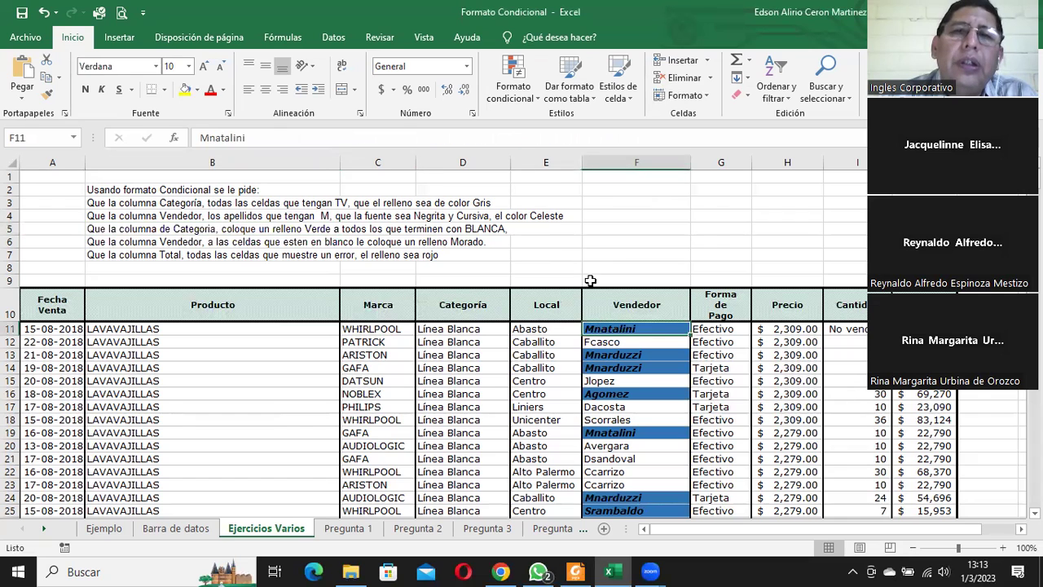
- Begin a specific-text rule, view its text match options, then cancel the unfinished rule
left_click(513, 86)
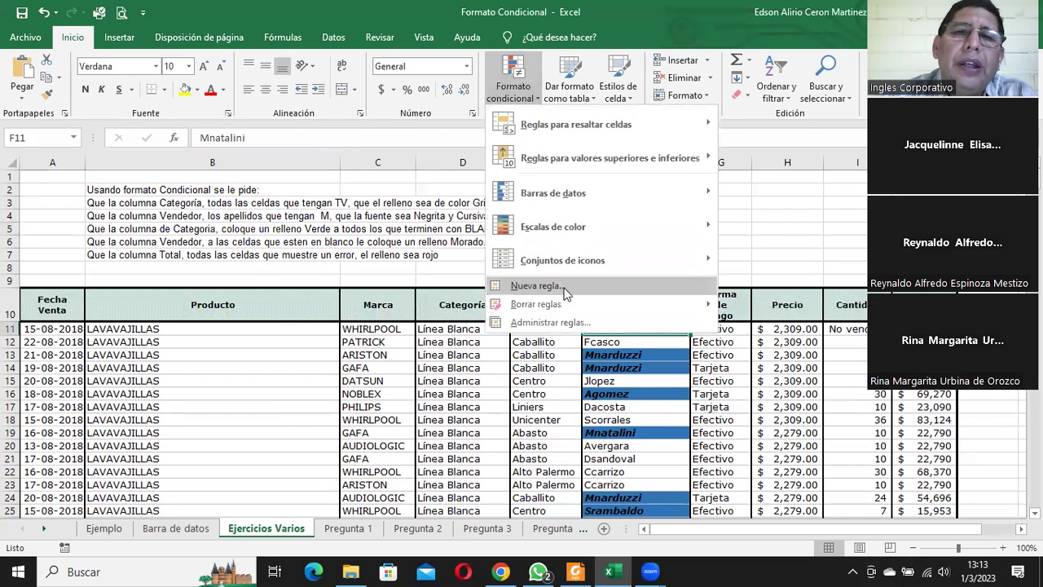
left_click(538, 285)
left_click(537, 67)
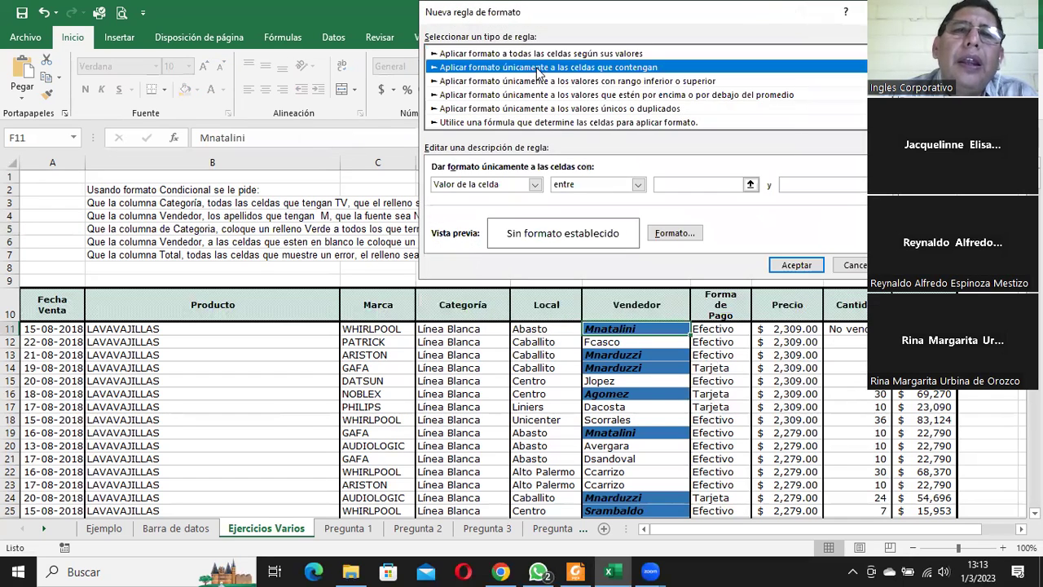
left_click(535, 185)
left_click(508, 208)
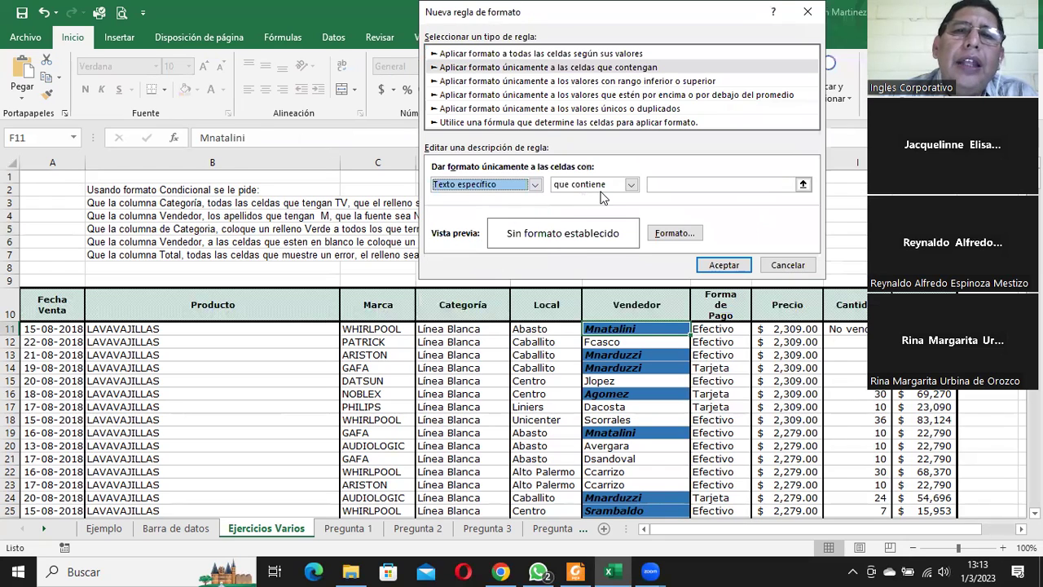
left_click(631, 185)
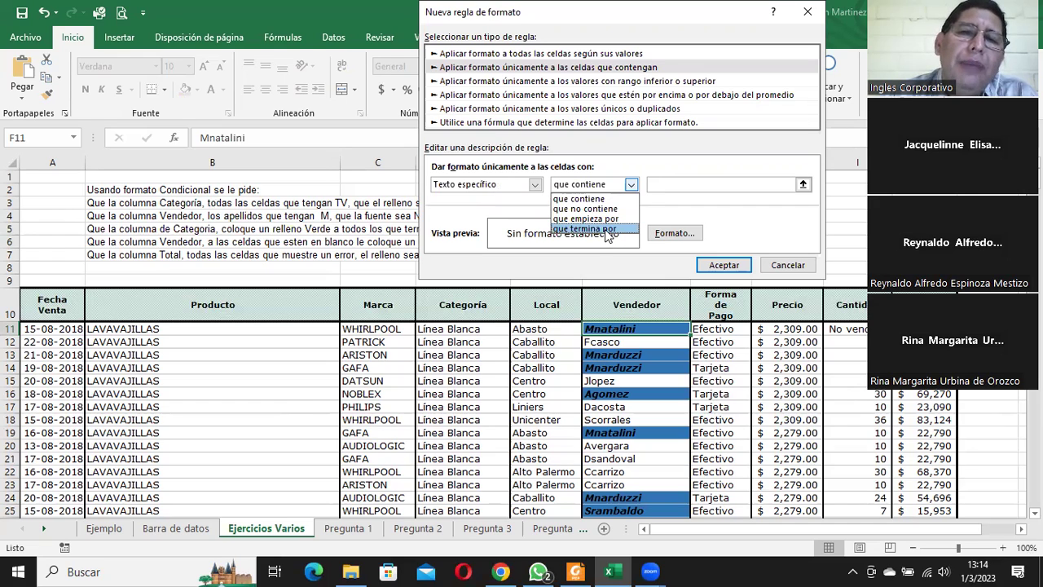
left_click(787, 265)
left_click(787, 265)
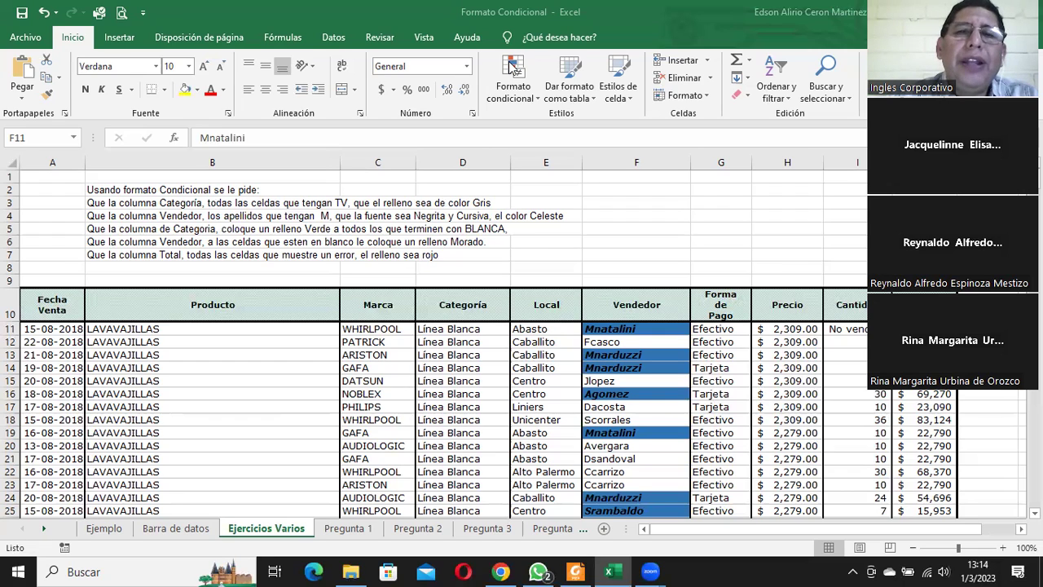
- Select the Categoría cells D11:D418 and start a new specific-text formatting rule
left_click(436, 328)
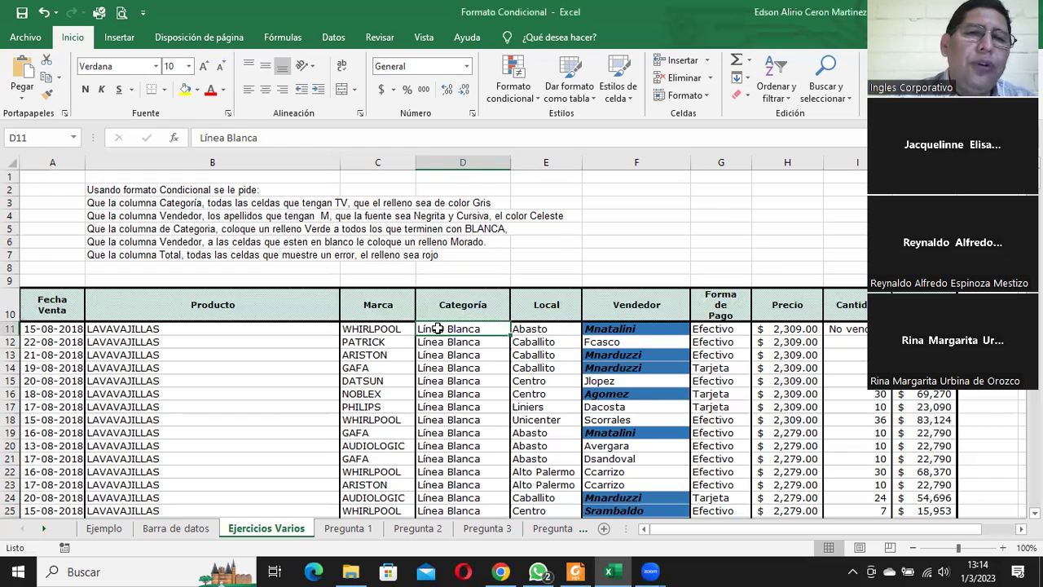
key("ctrl+shift+Down")
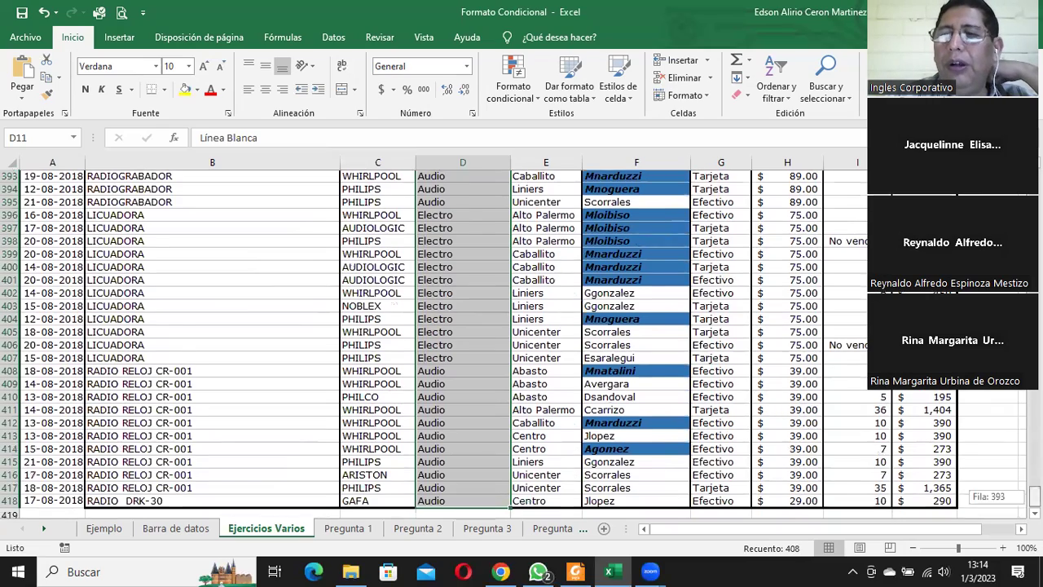
left_click_drag(1033, 495, 1033, 175)
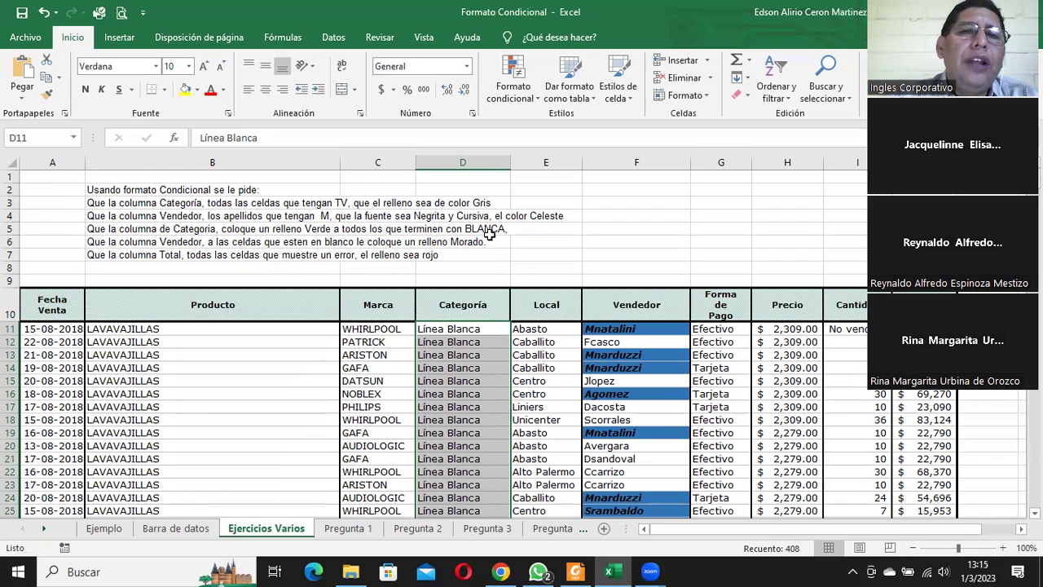
left_click(526, 79)
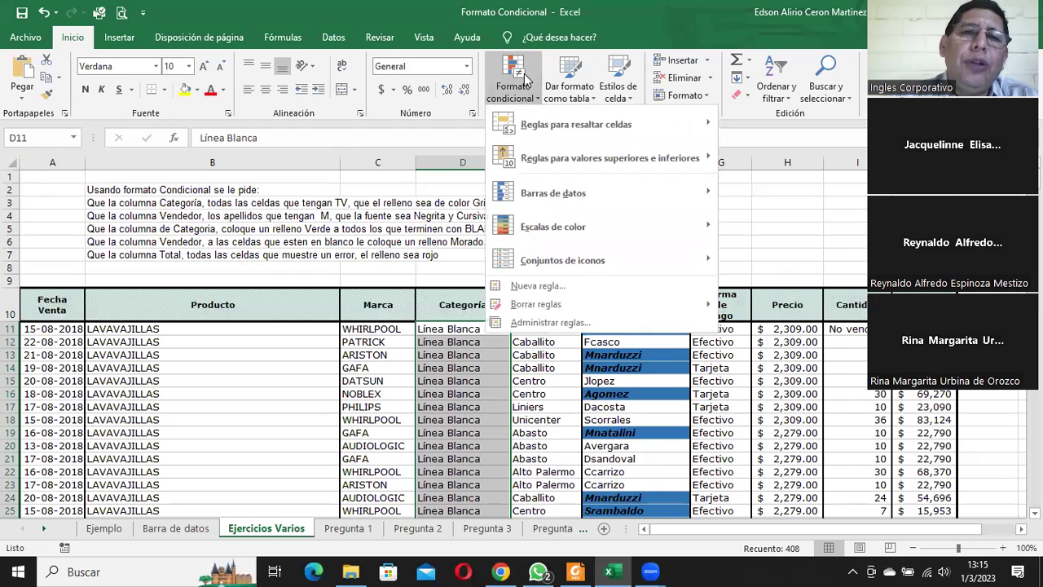
left_click(540, 286)
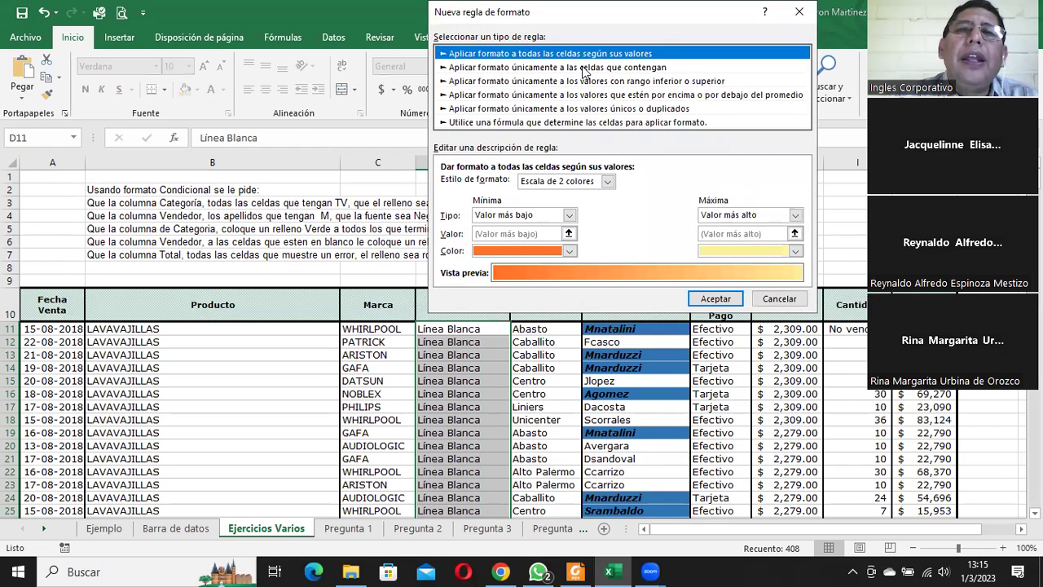
left_click(584, 68)
left_click(543, 185)
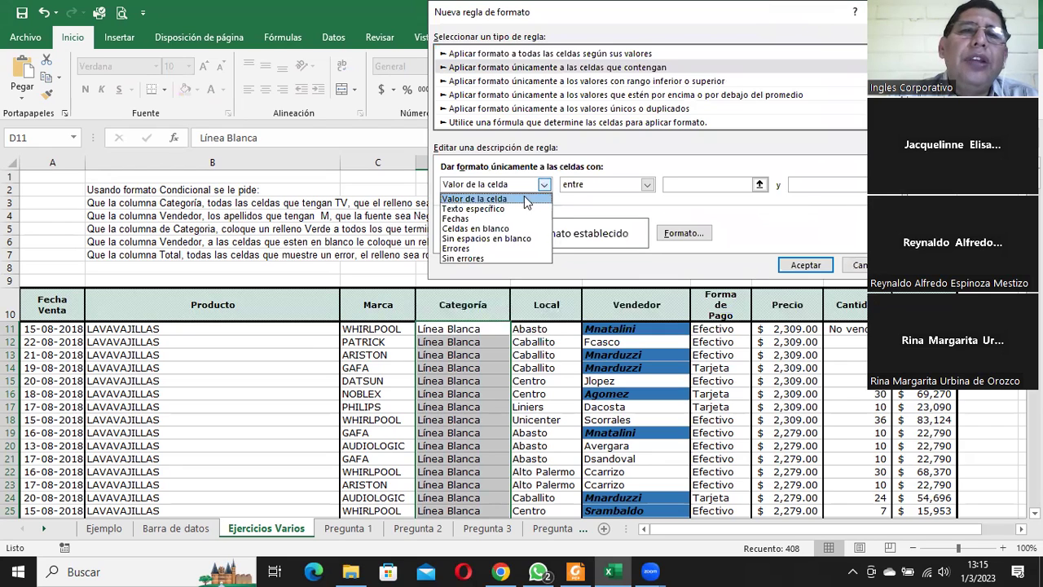
left_click(505, 209)
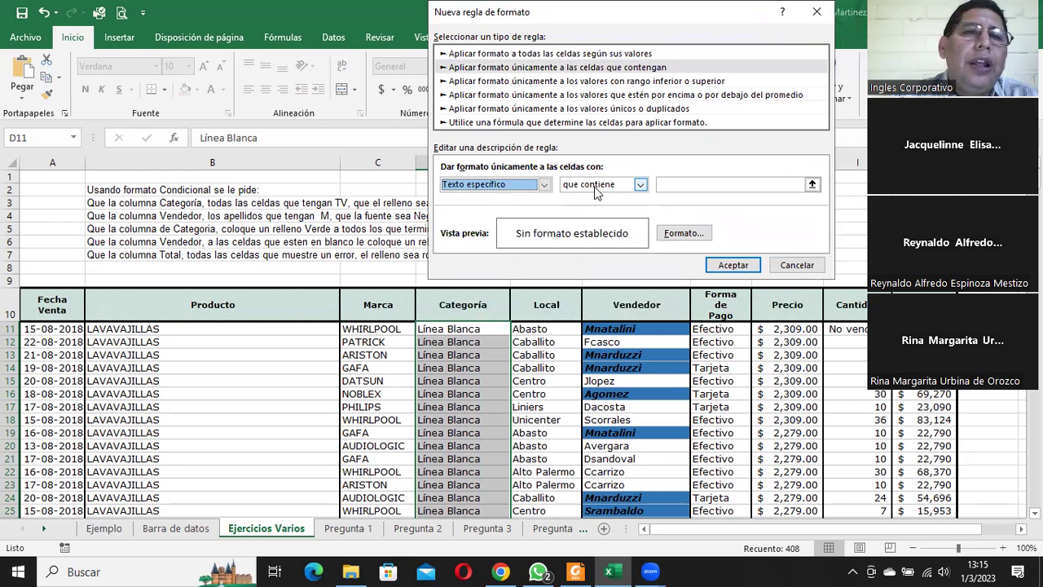
- Match text ending with BLANCA and give it a light green fill
left_click(596, 187)
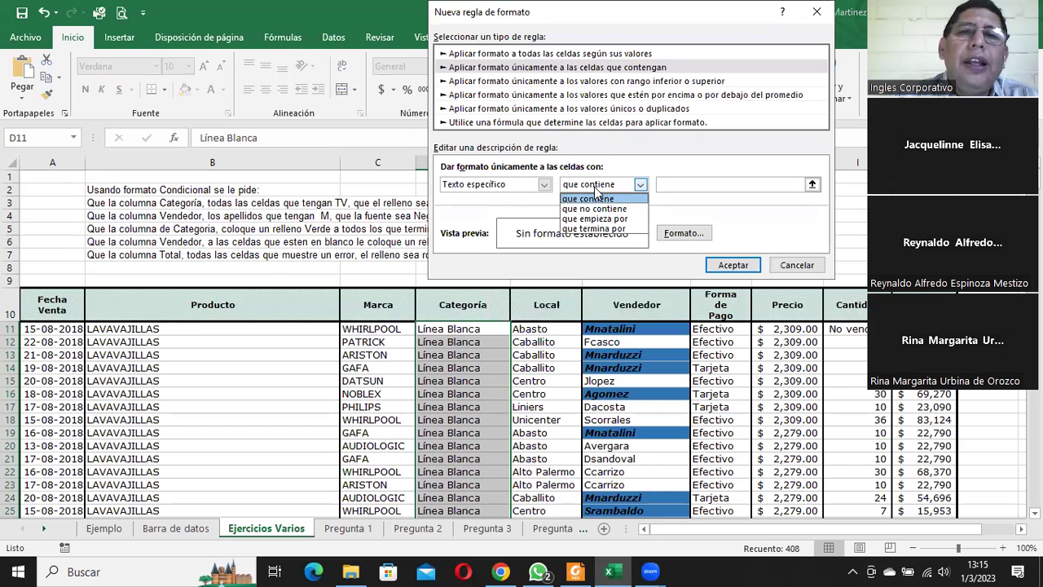
left_click(596, 198)
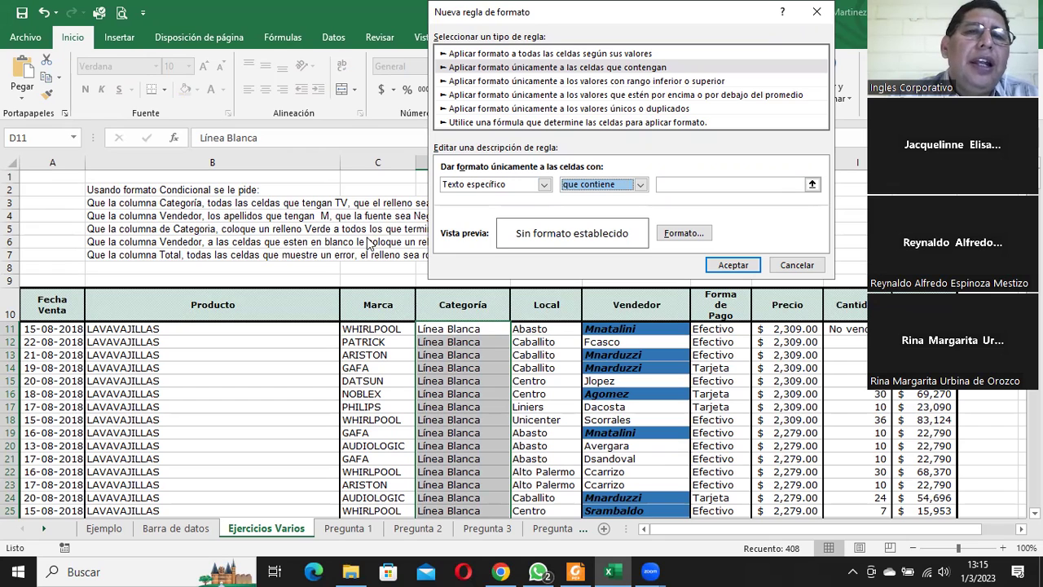
left_click(640, 184)
left_click(619, 233)
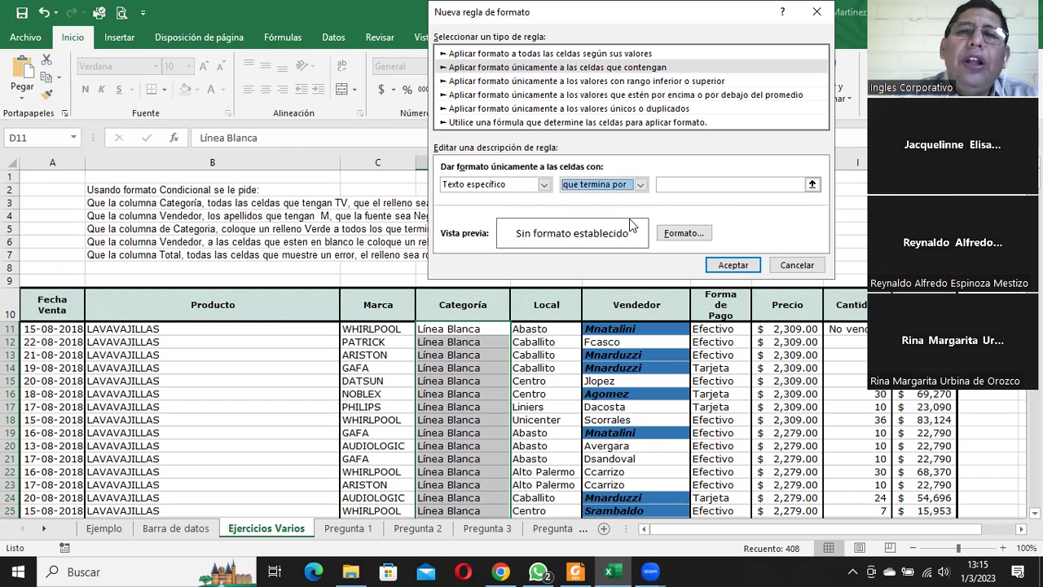
left_click(677, 183)
type("BLANCA")
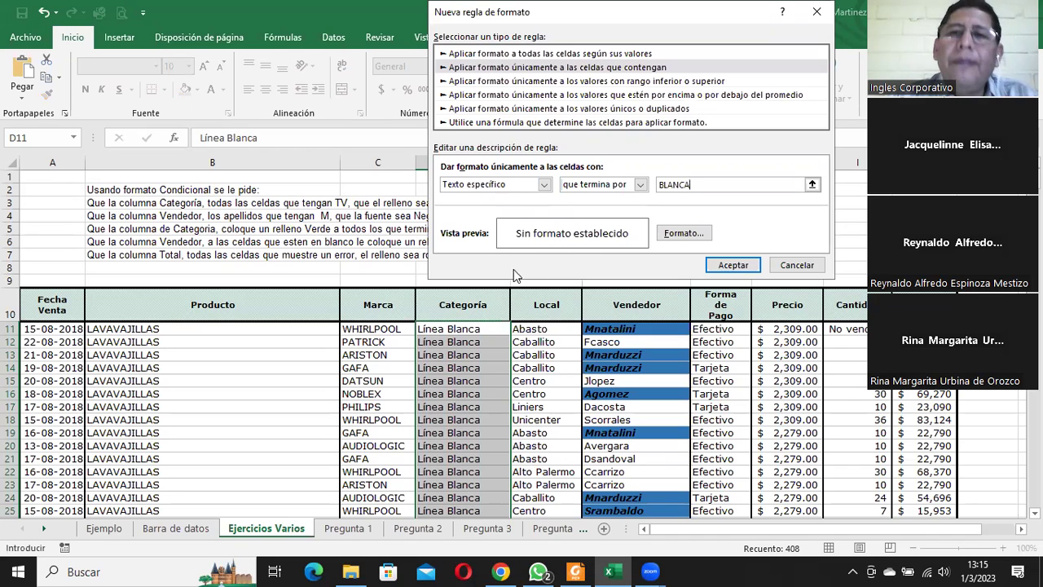
left_click(683, 233)
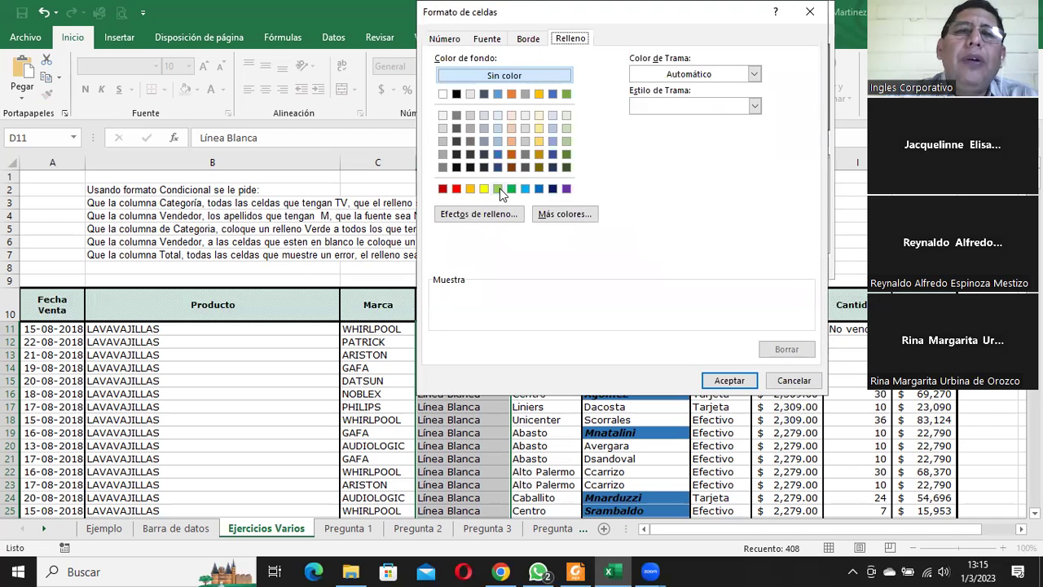
left_click(498, 189)
left_click(728, 380)
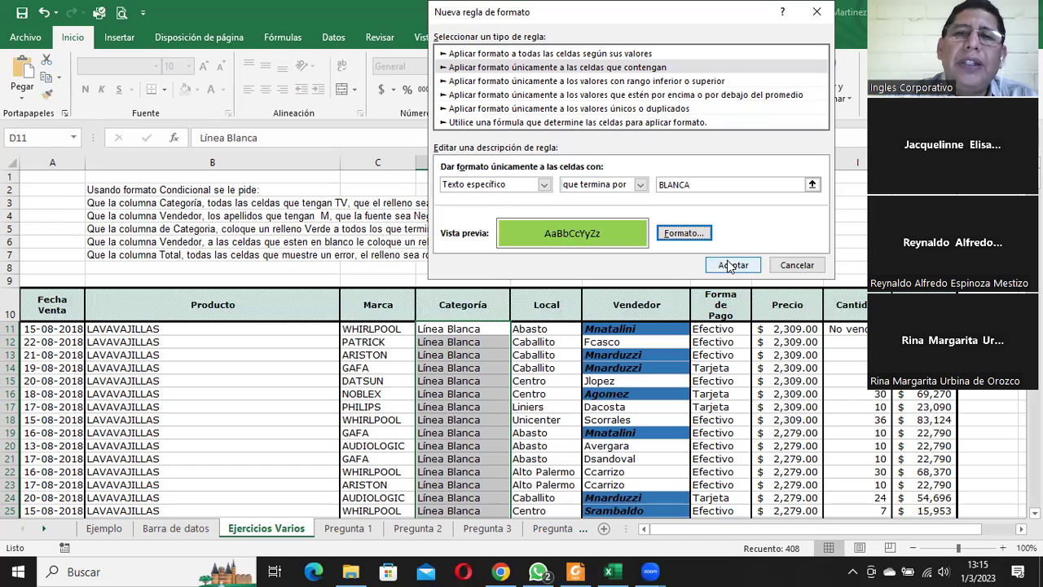
left_click(730, 267)
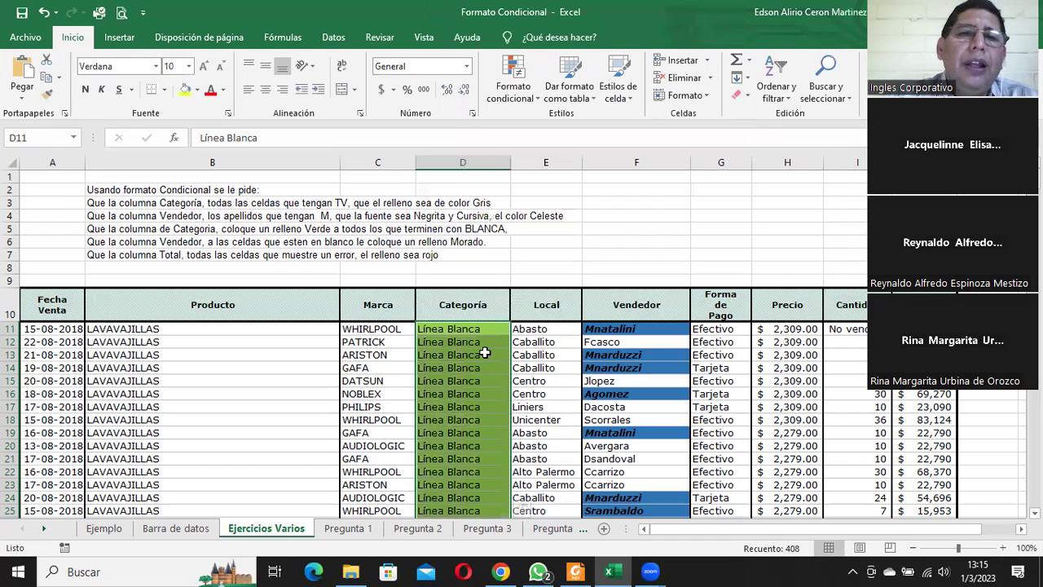
scroll(464, 342, "down", 5)
scroll(465, 342, "down", 5)
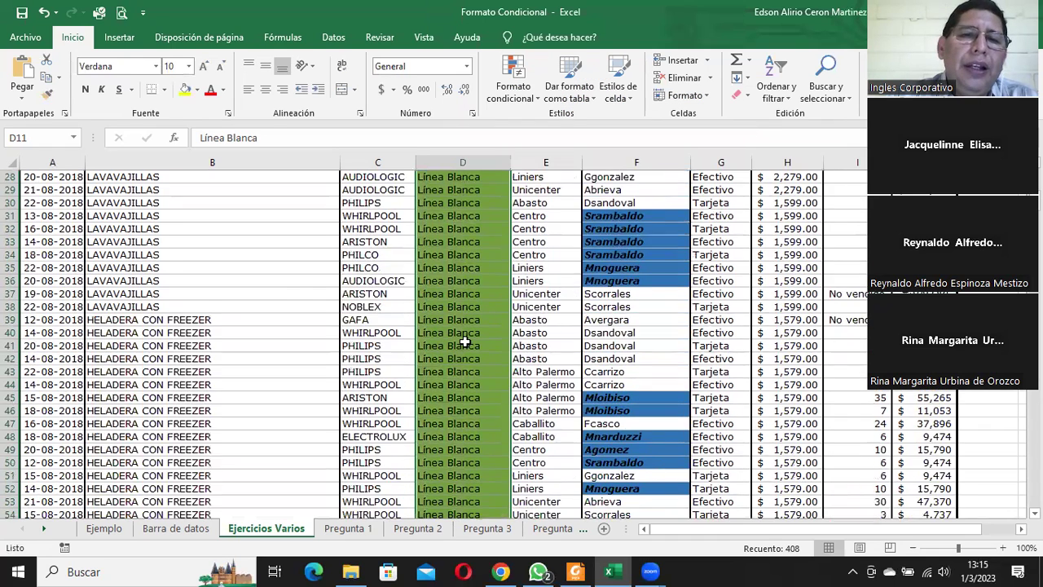
scroll(464, 343, "down", 5)
scroll(465, 342, "down", 5)
scroll(464, 343, "down", 6)
scroll(465, 342, "down", 6)
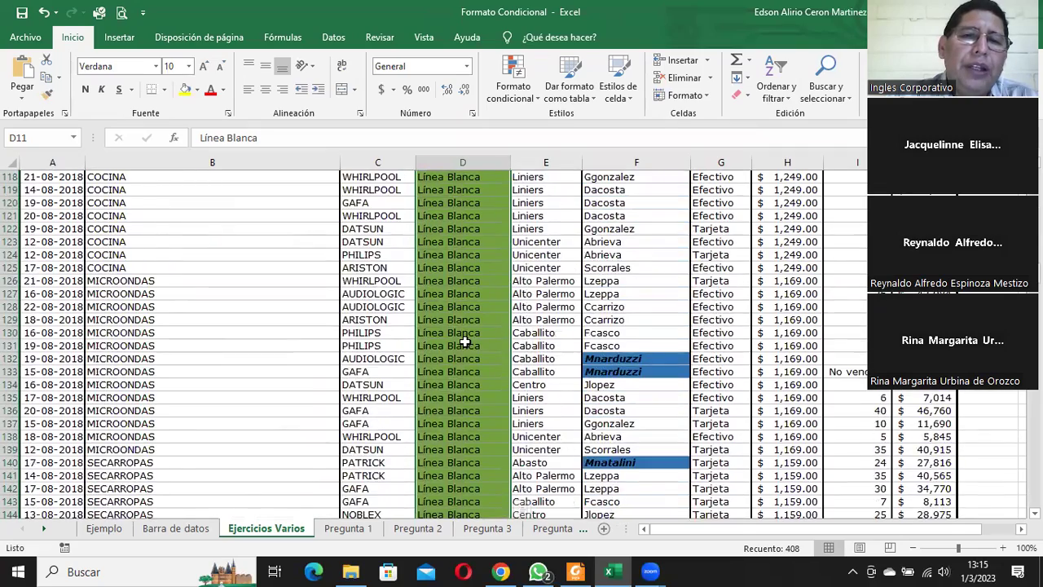
scroll(464, 342, "down", 6)
scroll(464, 342, "down", 7)
scroll(465, 342, "down", 4)
scroll(464, 343, "down", 7)
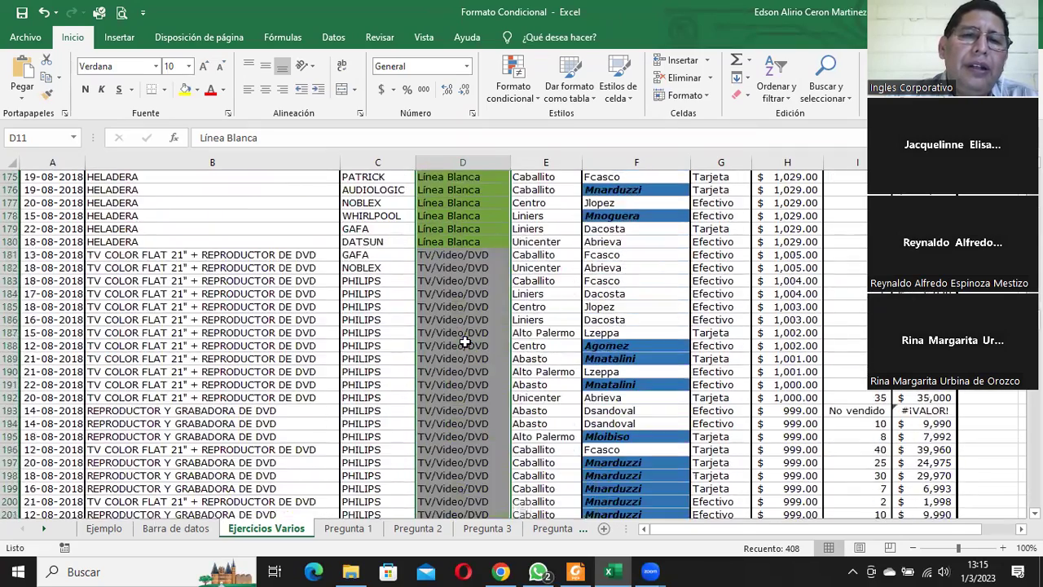
scroll(464, 342, "down", 7)
scroll(464, 342, "down", 6)
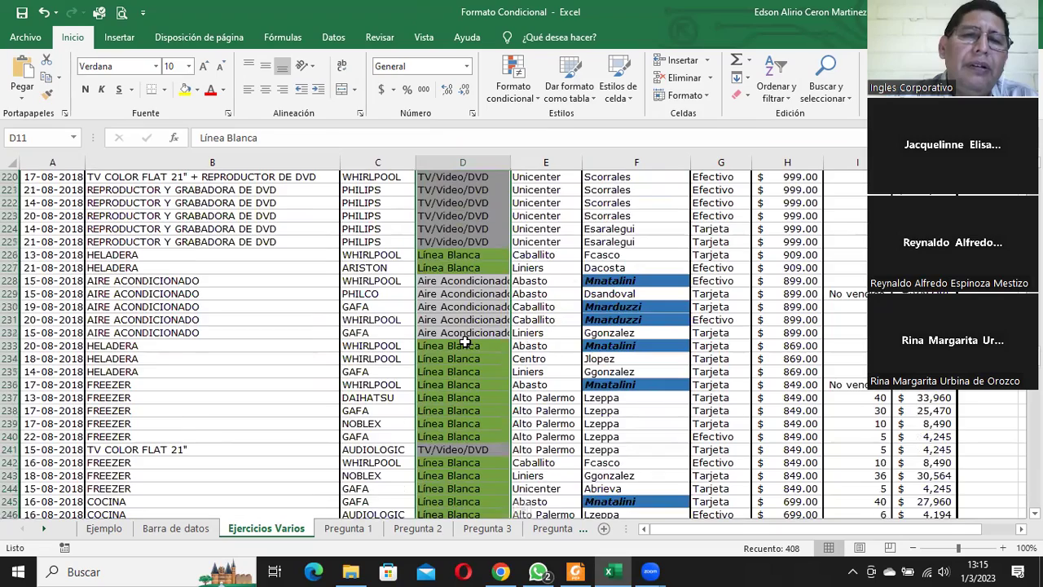
scroll(465, 342, "down", 2)
scroll(464, 342, "down", 4)
scroll(465, 342, "down", 5)
scroll(464, 342, "down", 4)
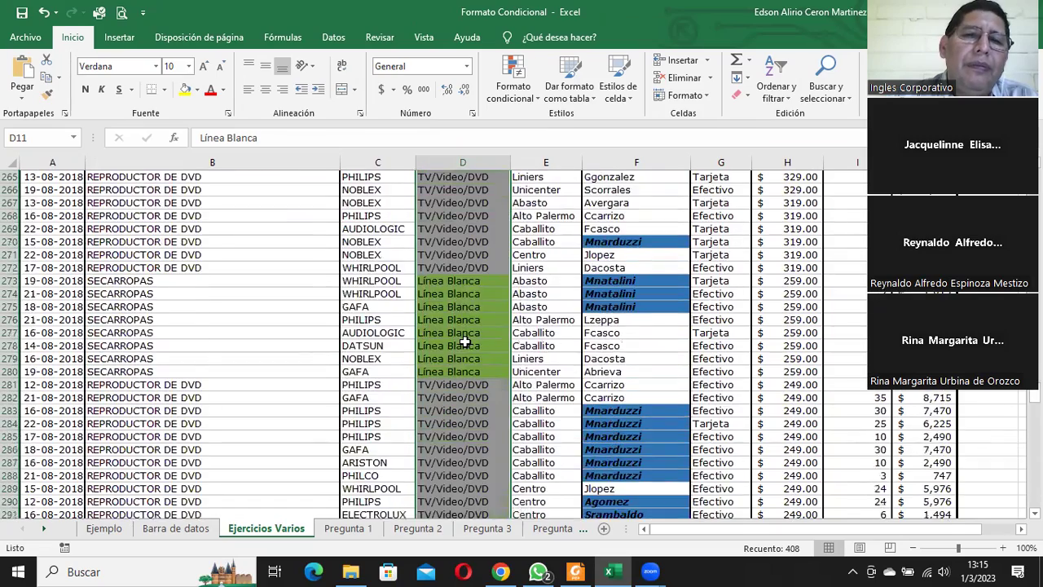
scroll(465, 343, "down", 5)
scroll(464, 342, "down", 5)
scroll(465, 342, "down", 5)
scroll(464, 342, "down", 4)
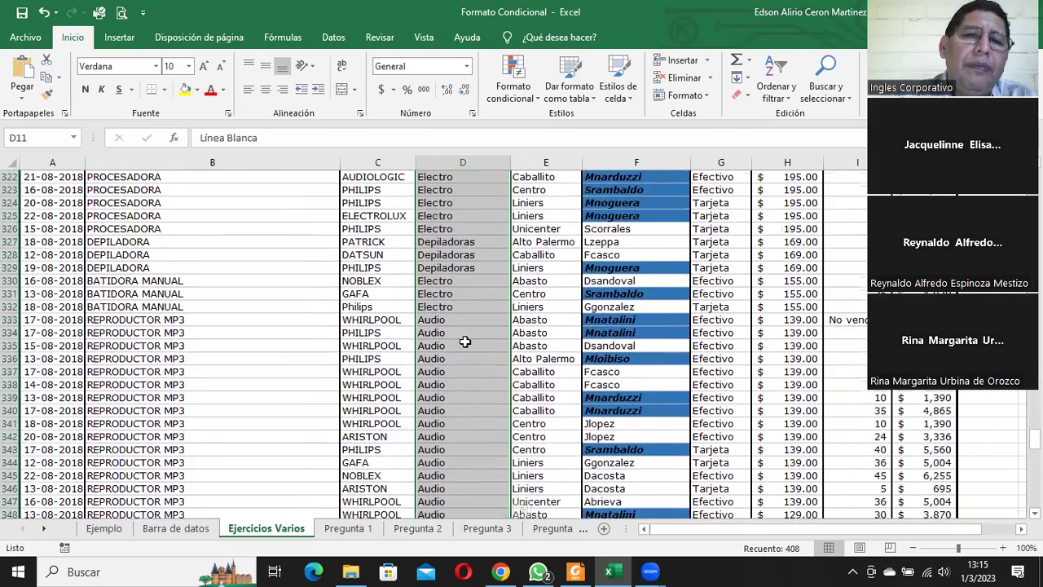
scroll(464, 342, "down", 1)
scroll(464, 342, "down", 4)
scroll(464, 342, "down", 5)
scroll(465, 342, "down", 4)
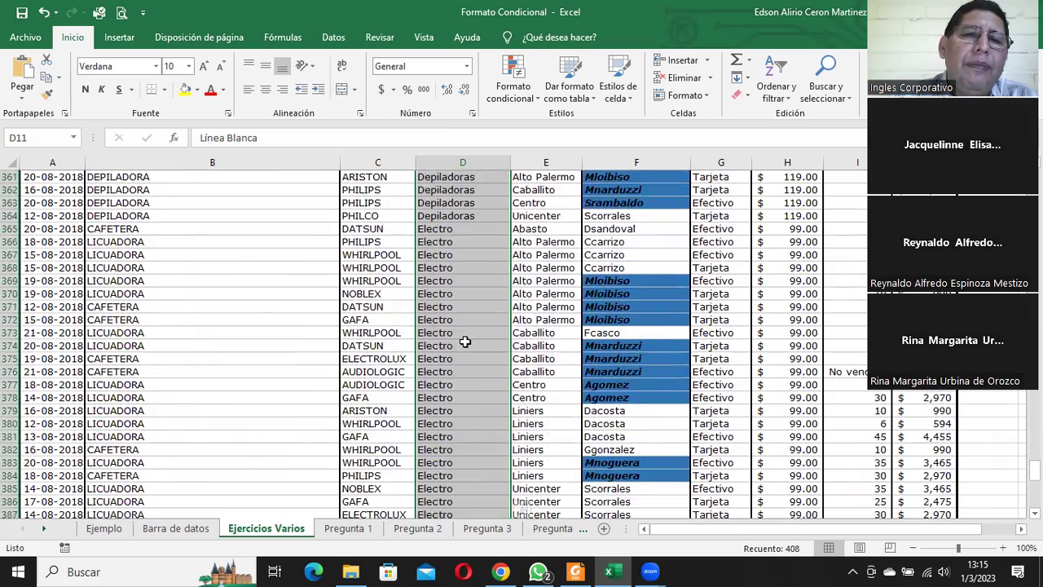
scroll(465, 342, "down", 5)
left_click(464, 342)
scroll(472, 245, "down", 4)
scroll(464, 188, "down", 3)
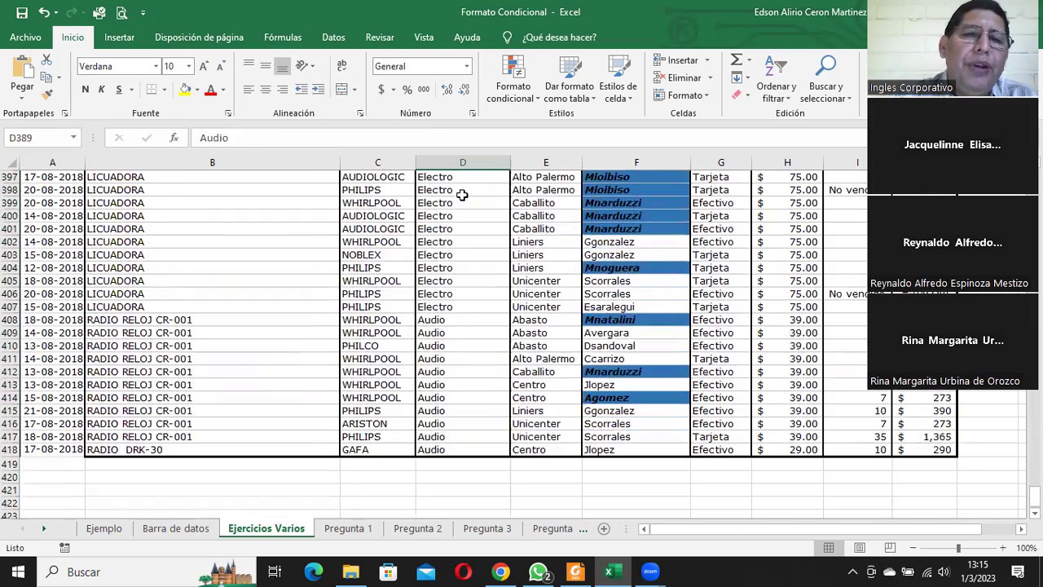
scroll(462, 212, "down", 3)
scroll(462, 229, "up", 7)
left_click(462, 229)
scroll(462, 229, "down", 3)
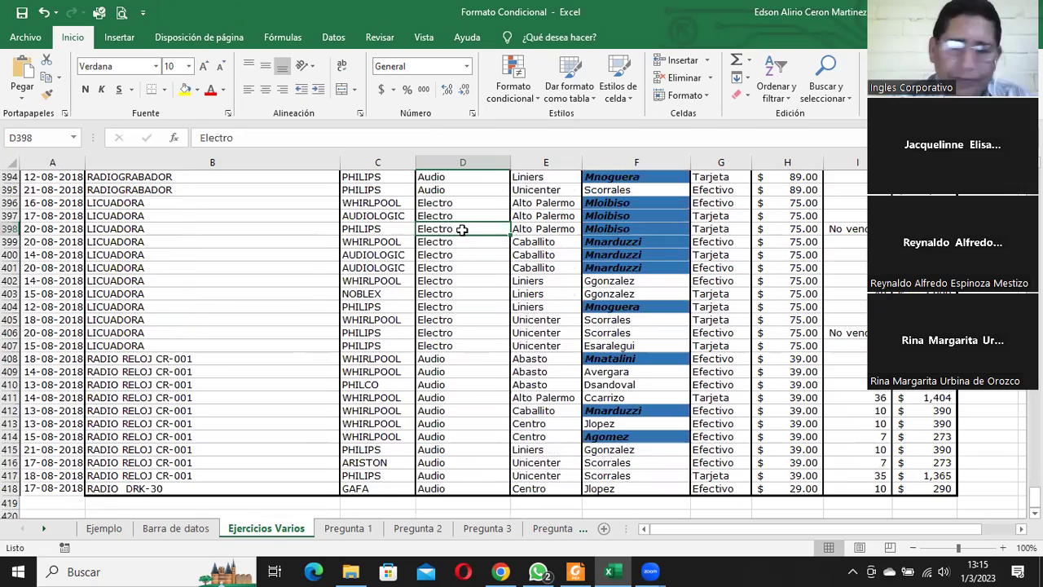
key("ctrl+Up")
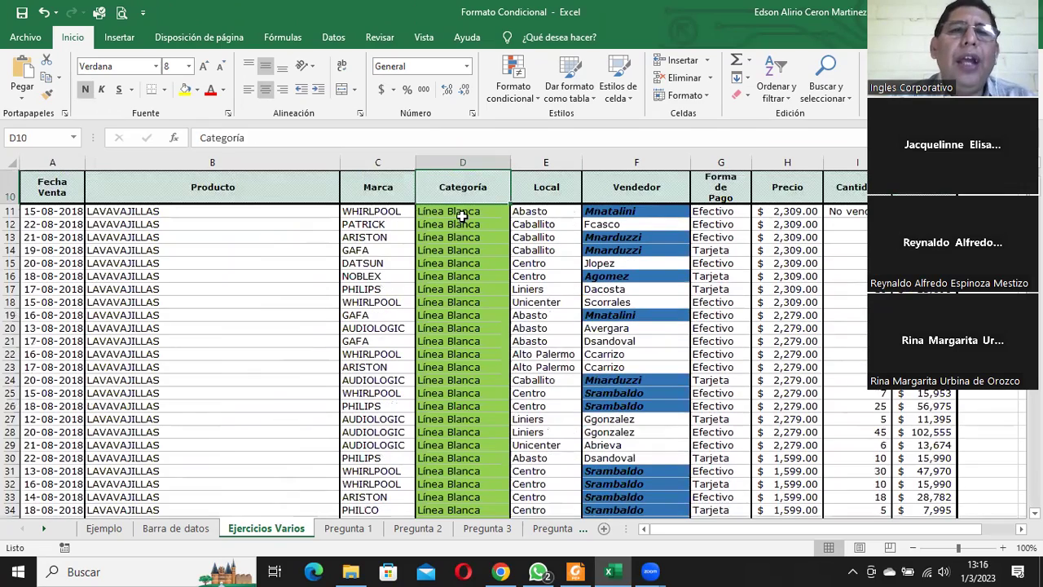
left_click(462, 215)
scroll(462, 214, "up", 3)
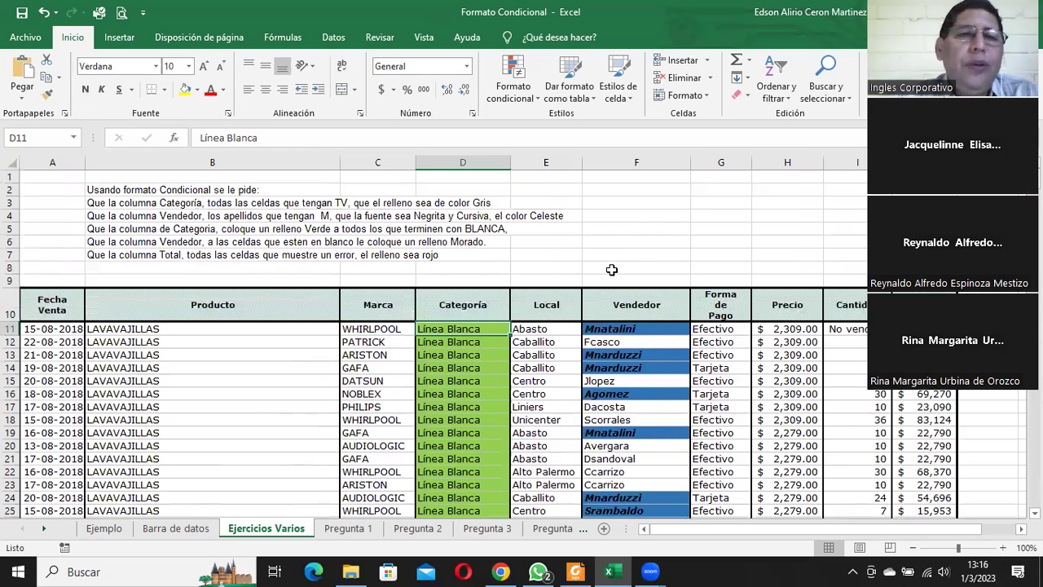
left_click(97, 243)
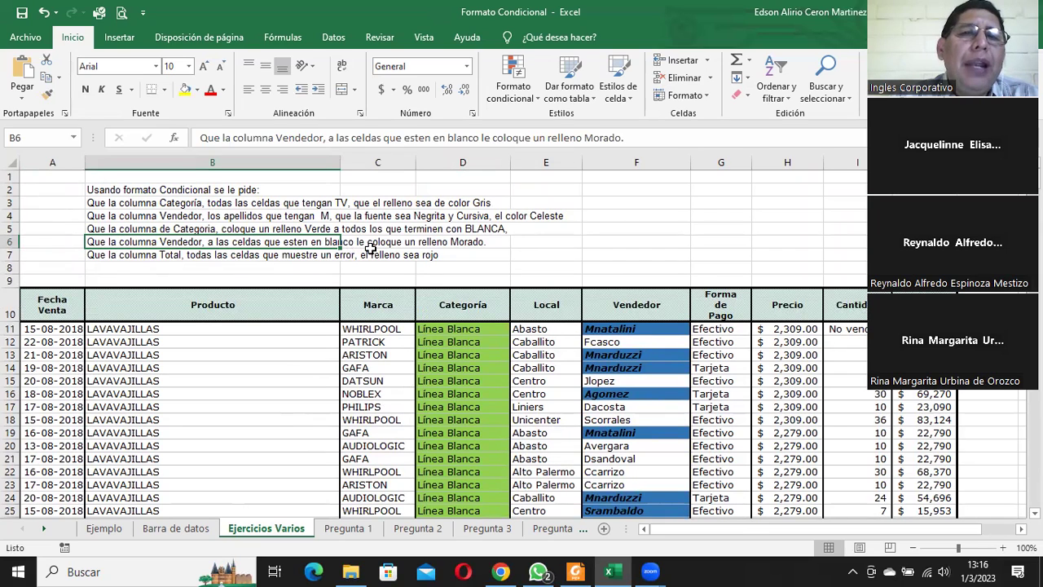
- Select the Vendedor cells from F11 down and start a new rule targeting blanks
left_click(625, 331)
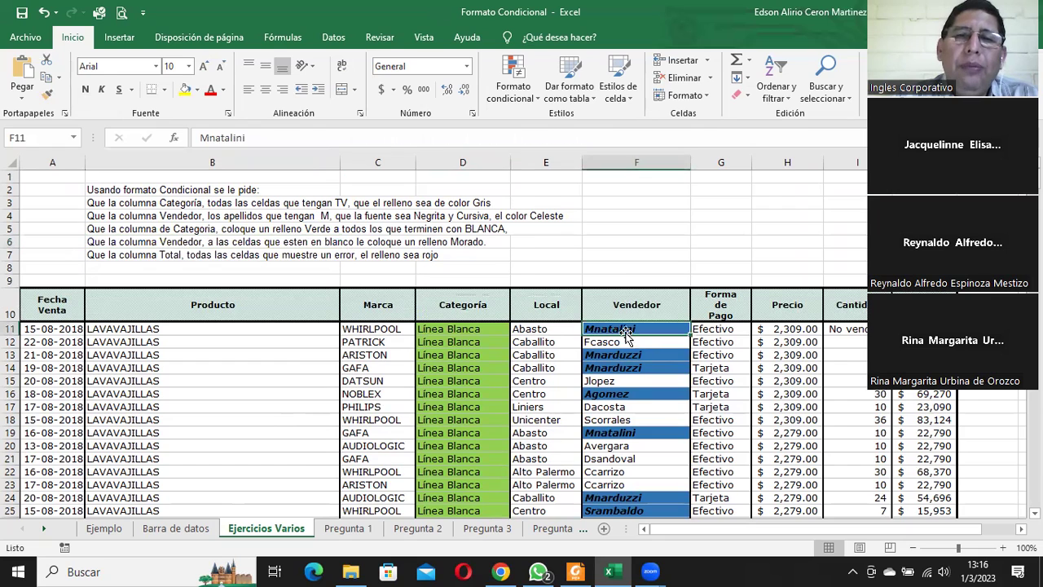
key("ctrl+shift+Down")
left_click_drag(1034, 495, 1033, 176)
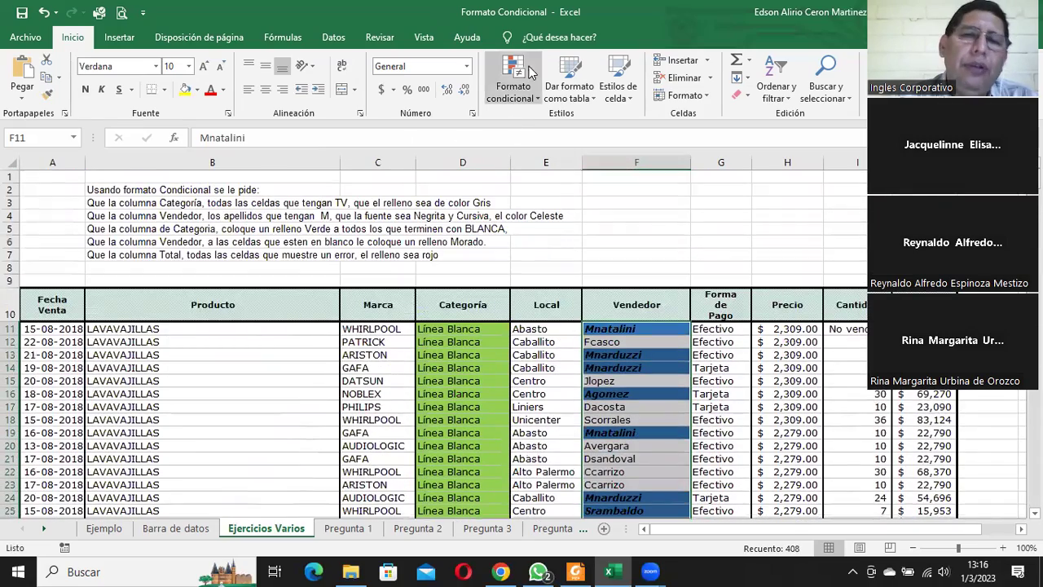
left_click(514, 91)
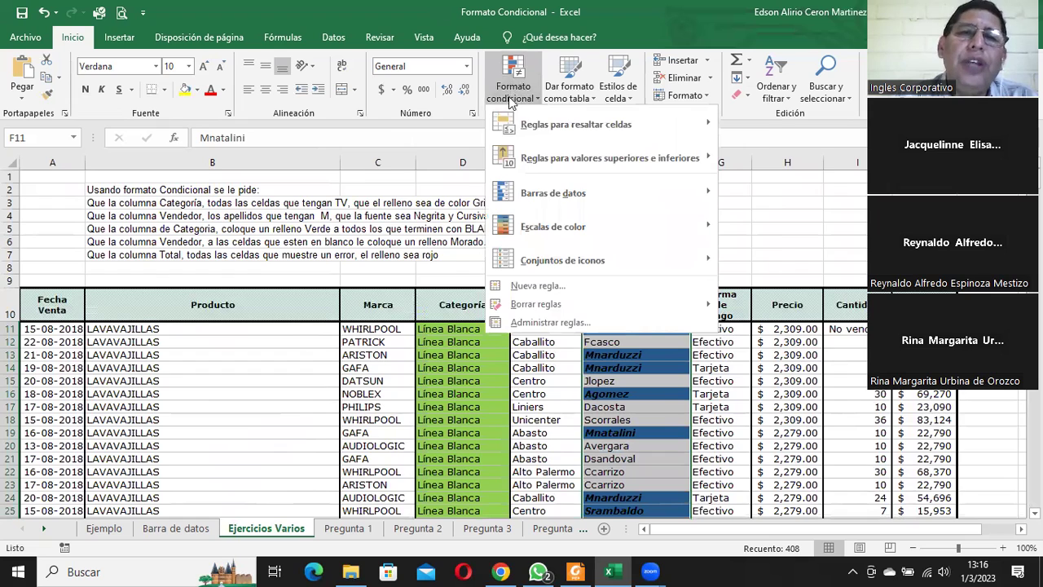
left_click(535, 287)
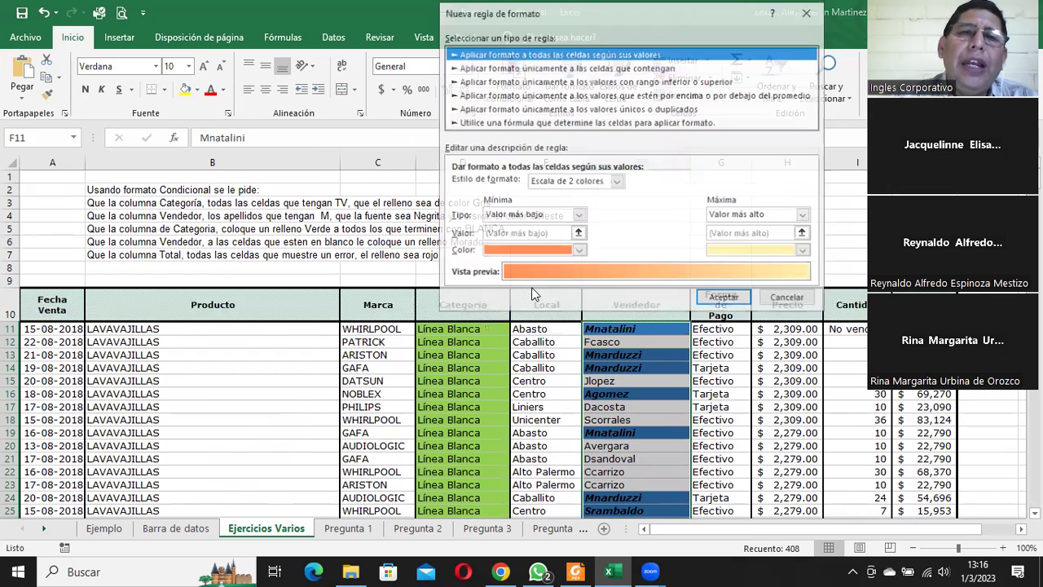
left_click(634, 69)
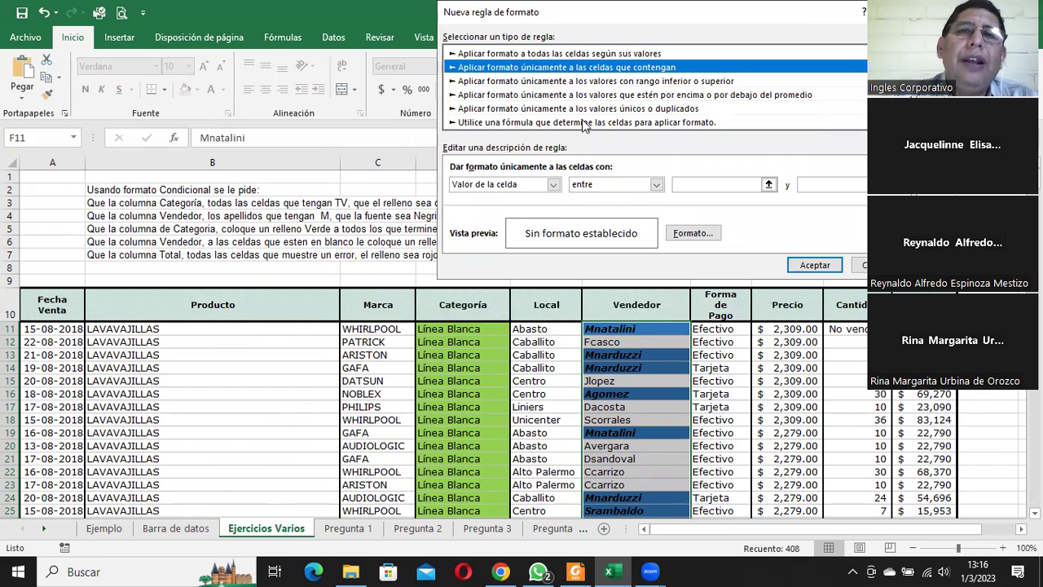
left_click(554, 186)
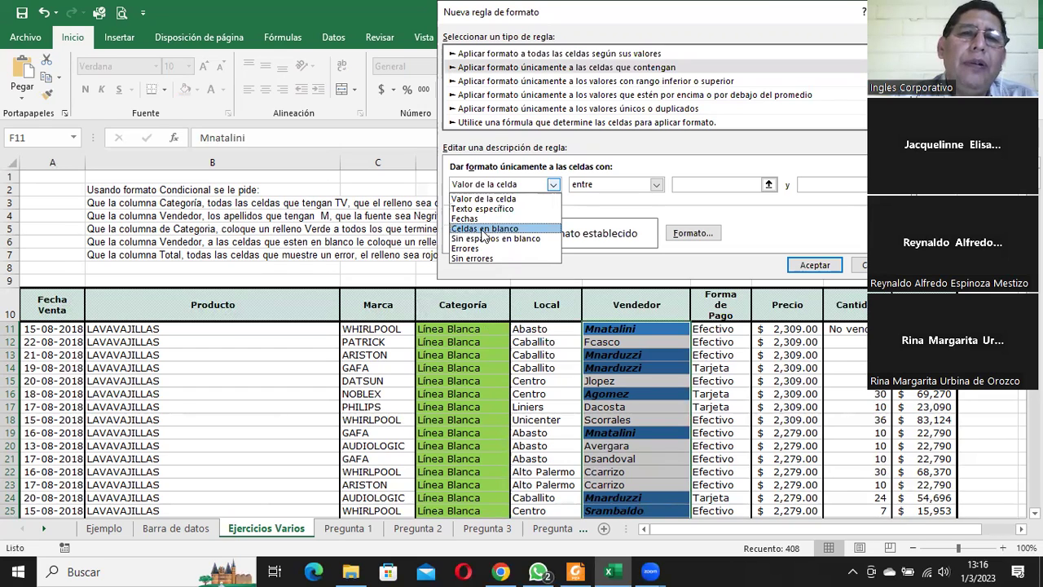
left_click(484, 229)
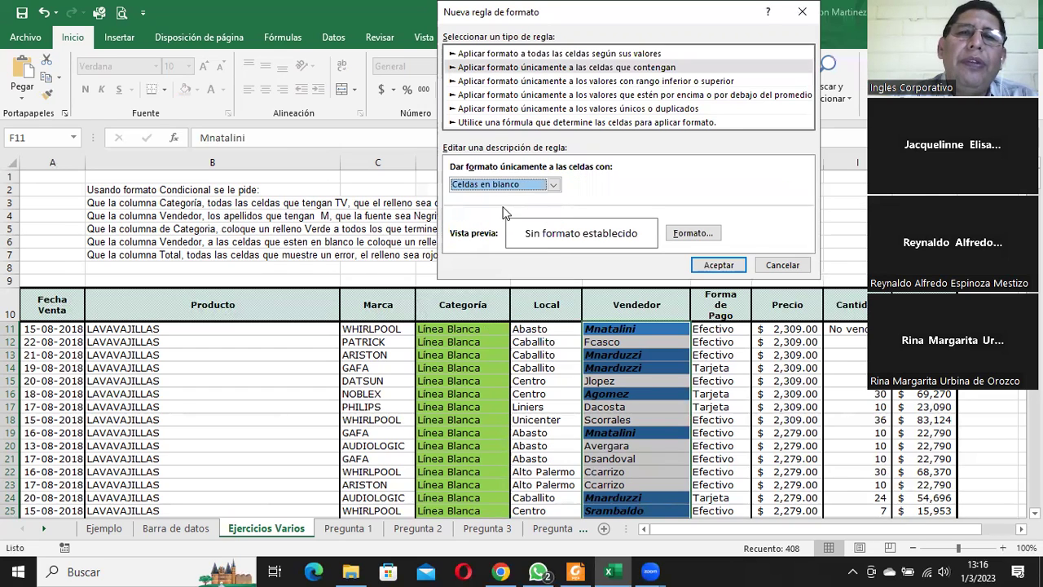
- Give blank cells a purple fill and confirm the rule
left_click(680, 234)
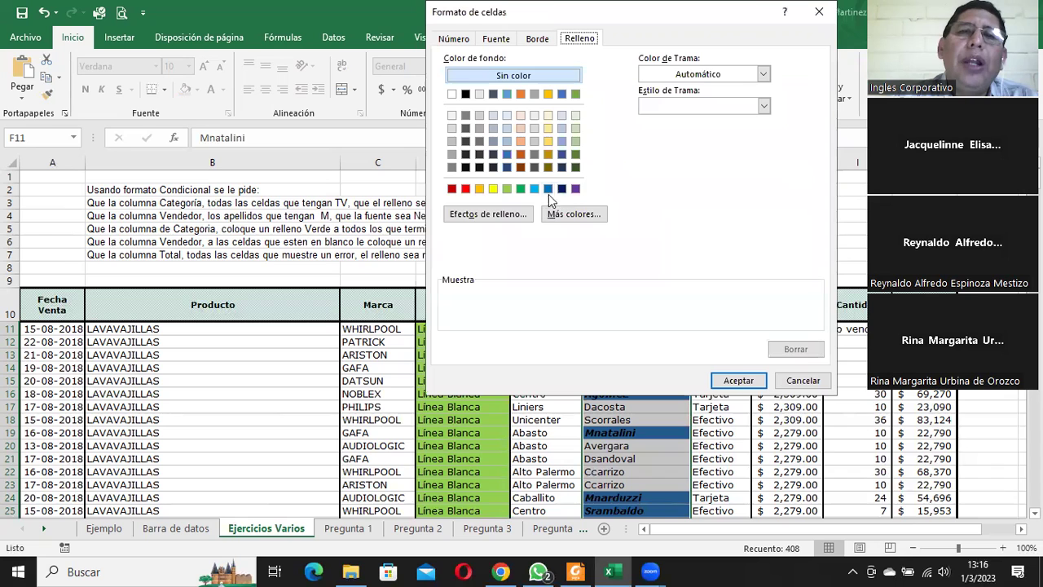
left_click(576, 190)
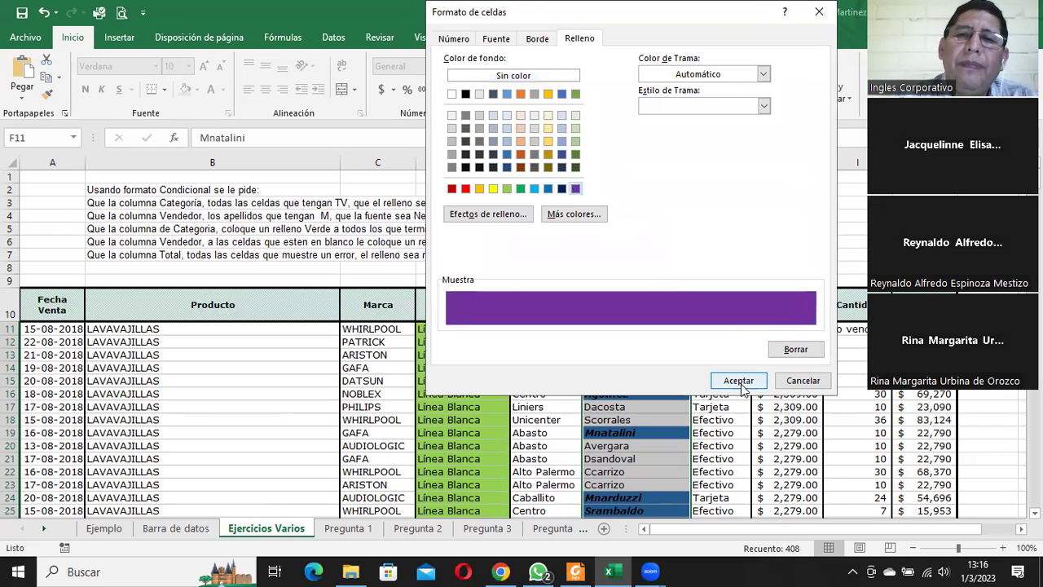
left_click(738, 376)
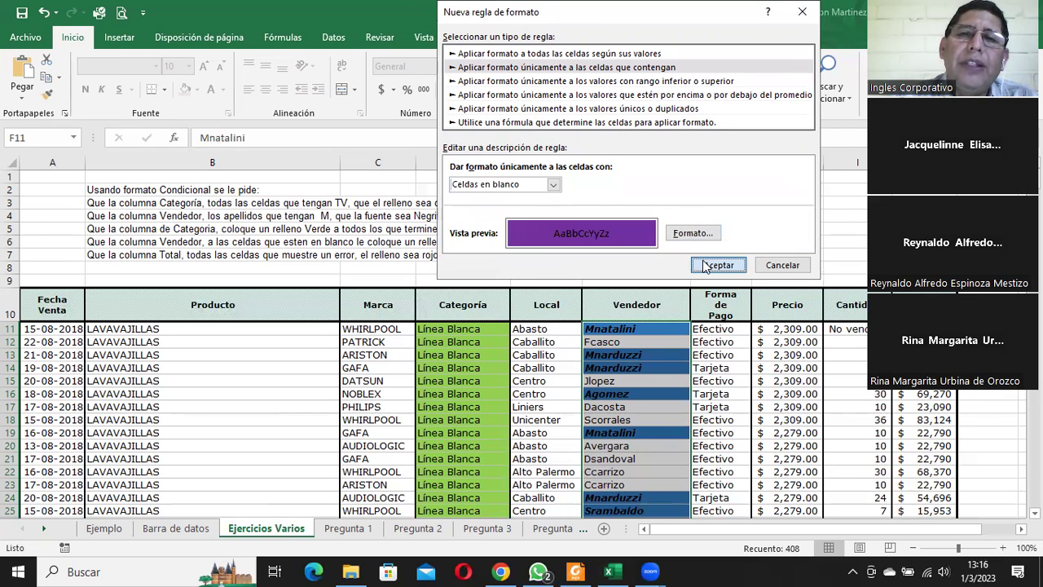
left_click(706, 266)
scroll(644, 359, "down", 4)
left_click(647, 351)
scroll(648, 350, "down", 5)
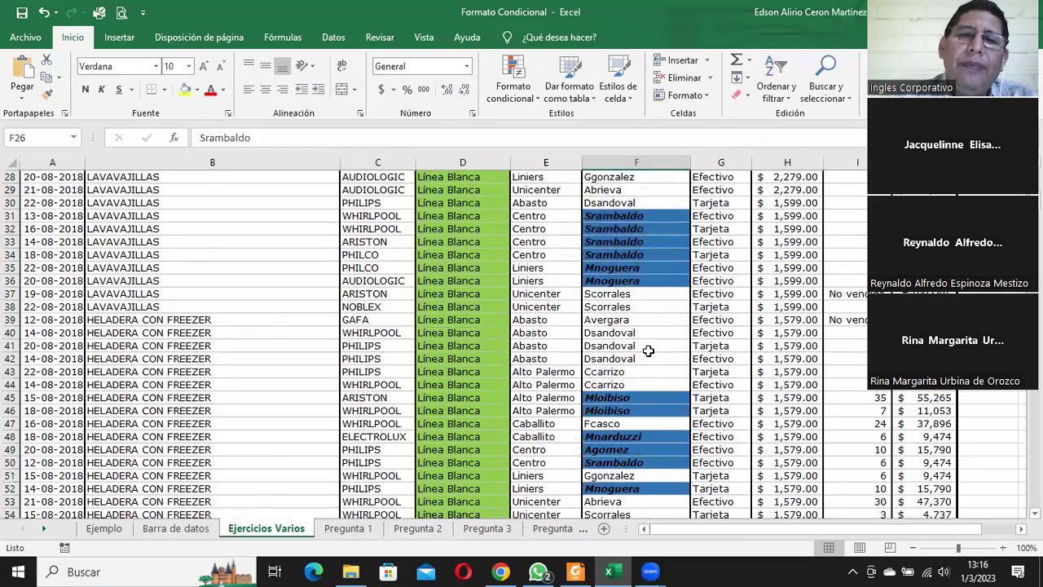
scroll(648, 351, "down", 8)
scroll(650, 354, "down", 8)
scroll(650, 354, "up", 5)
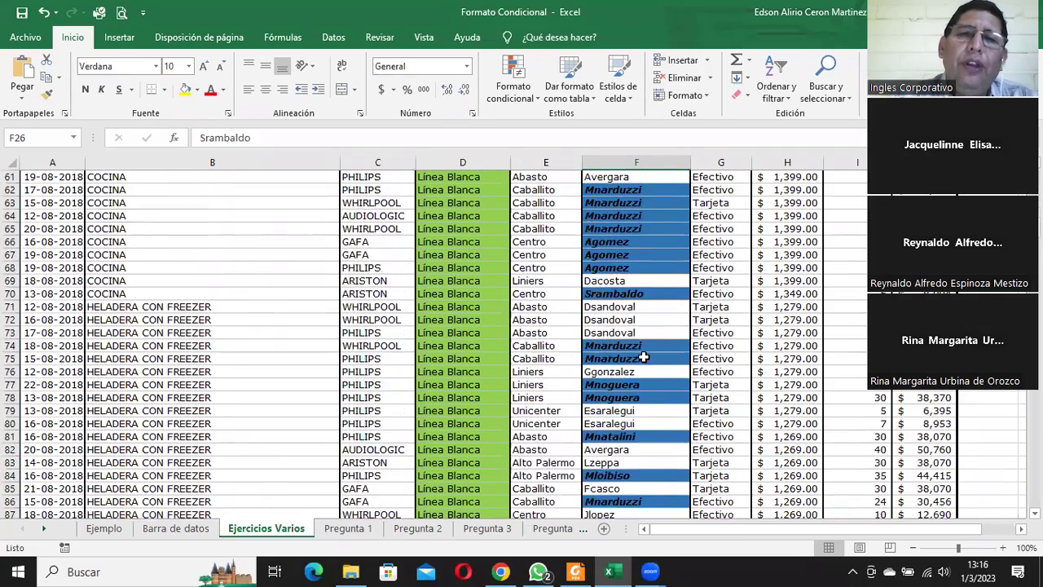
scroll(634, 361, "up", 10)
scroll(624, 372, "down", 11)
scroll(622, 372, "down", 4)
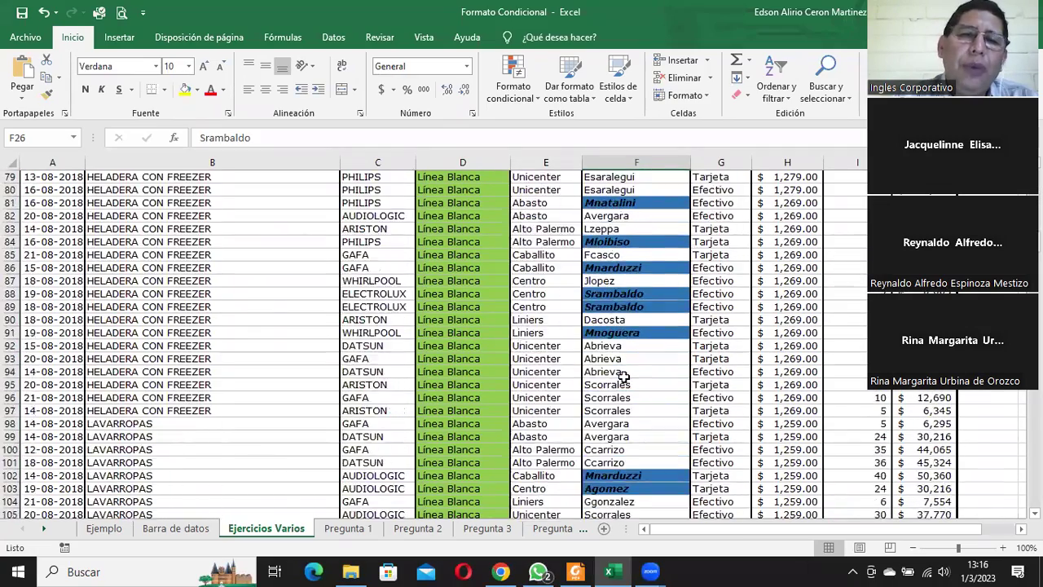
scroll(625, 373, "down", 8)
scroll(617, 384, "down", 7)
scroll(610, 390, "down", 10)
scroll(609, 390, "down", 5)
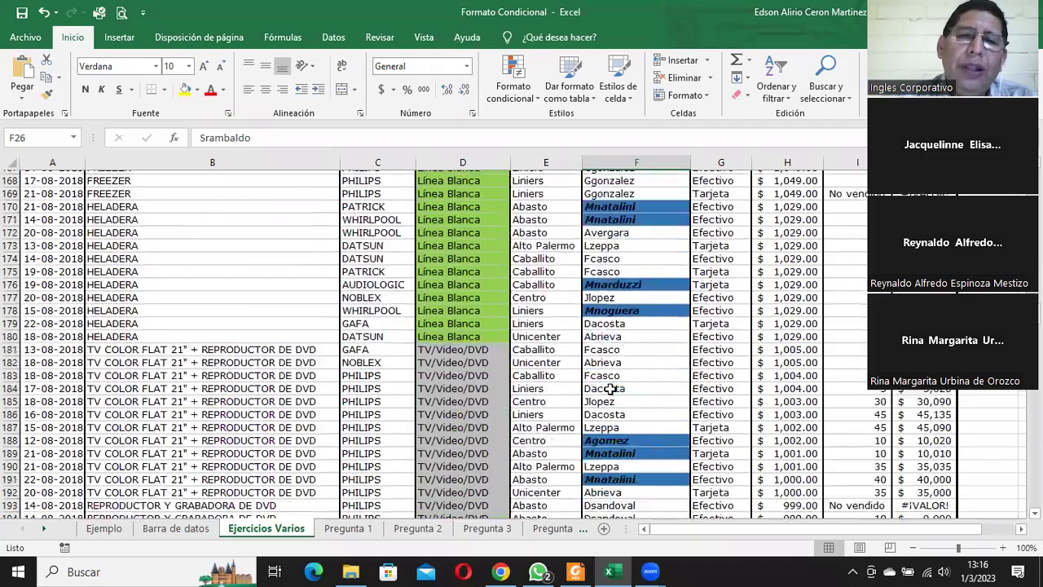
scroll(609, 390, "down", 6)
scroll(609, 390, "down", 12)
scroll(610, 391, "down", 4)
scroll(609, 390, "down", 9)
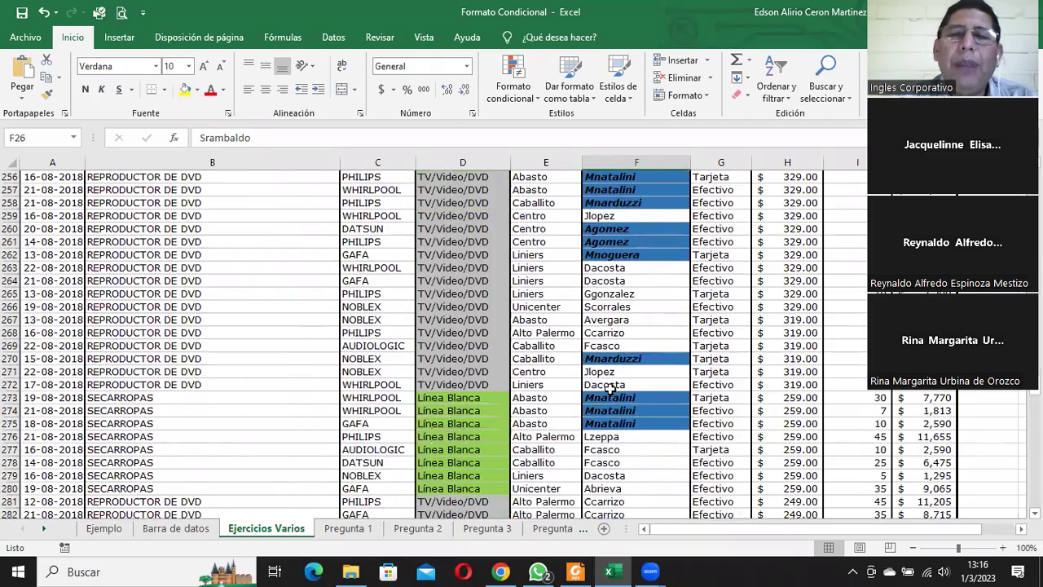
scroll(610, 390, "down", 6)
scroll(610, 390, "down", 5)
scroll(609, 390, "down", 8)
scroll(610, 391, "down", 6)
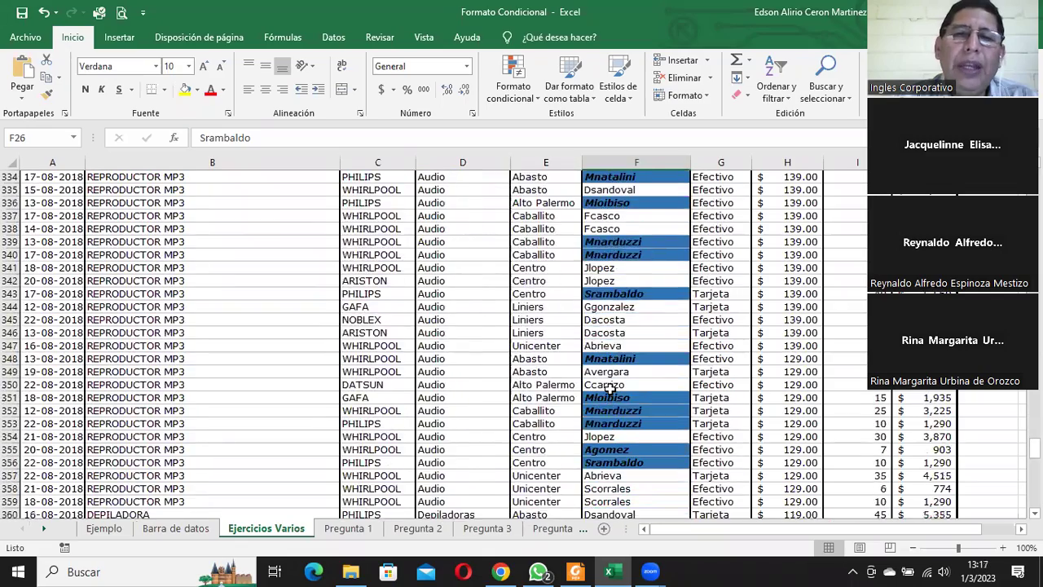
scroll(609, 391, "down", 5)
left_click_drag(1035, 462, 1035, 173)
left_click(611, 290)
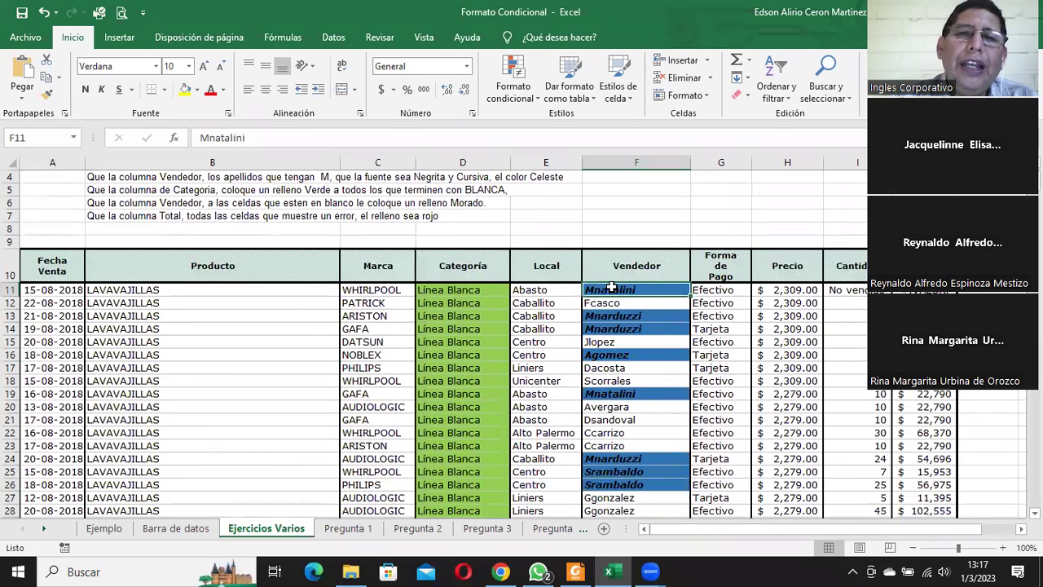
key("BackSpace")
key("Return")
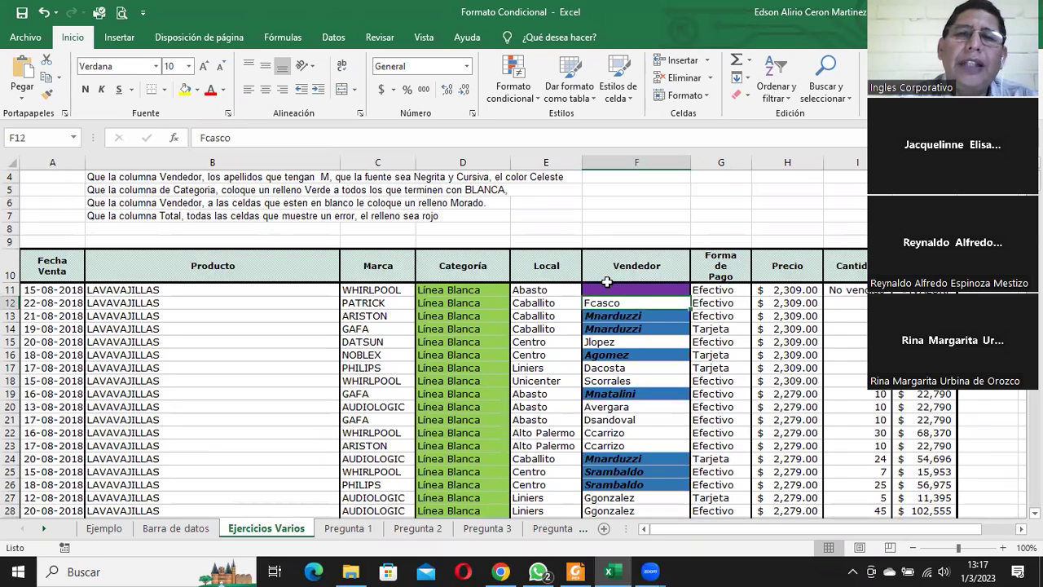
key("ctrl+z")
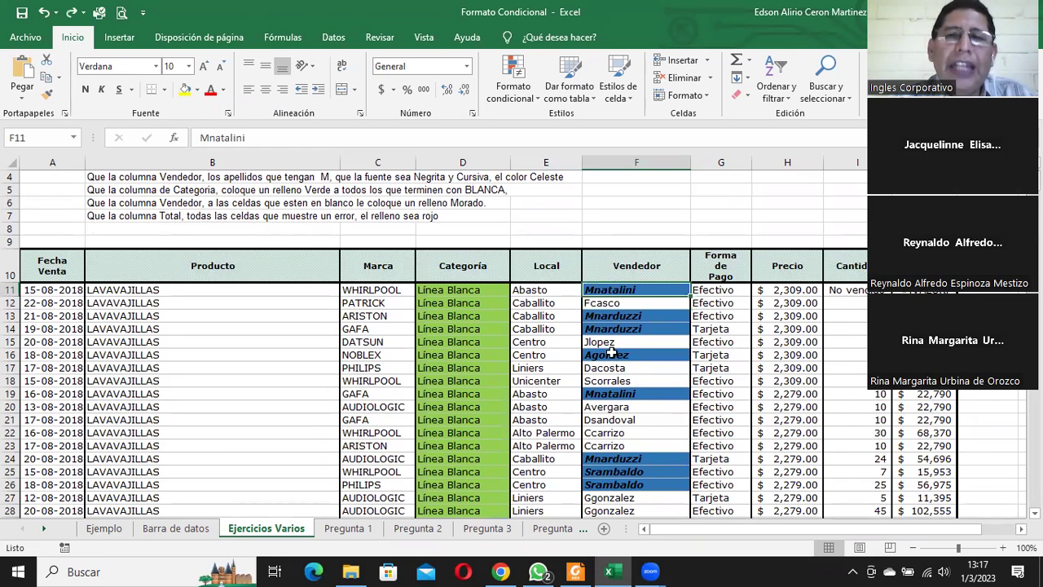
left_click(622, 368)
left_click(620, 291)
left_click(620, 369)
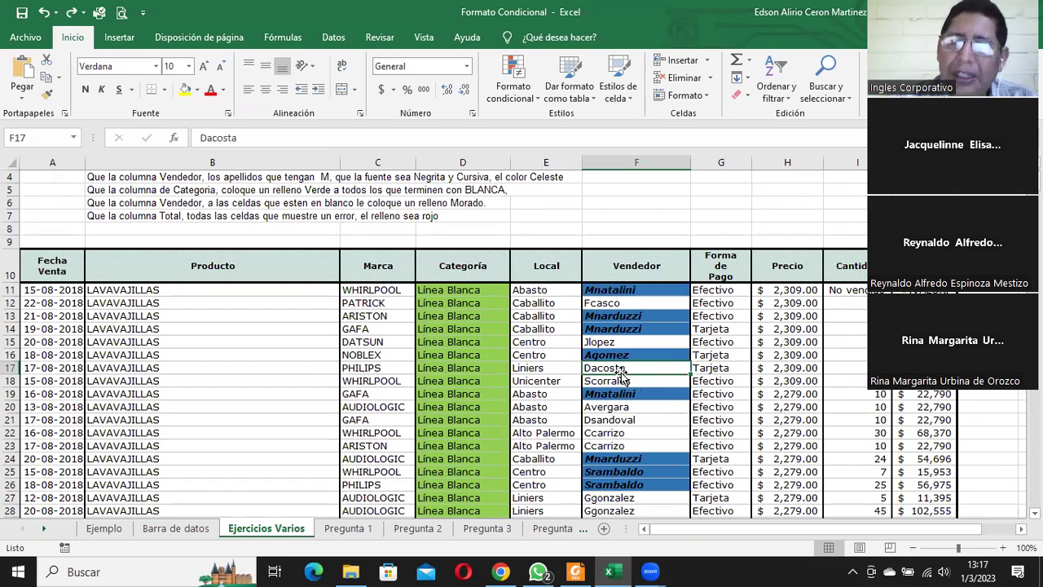
key("Delete")
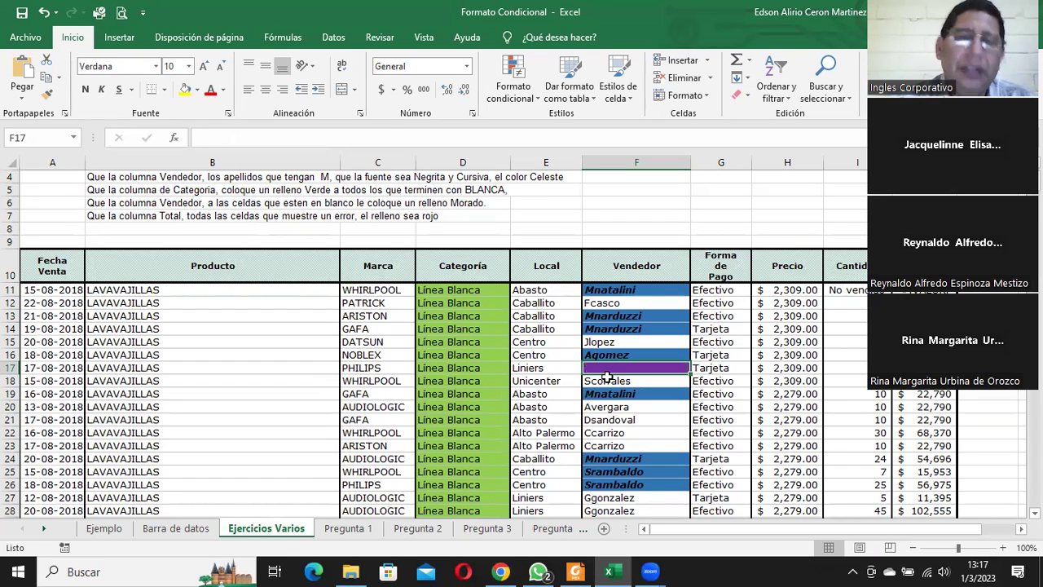
key("ctrl+z")
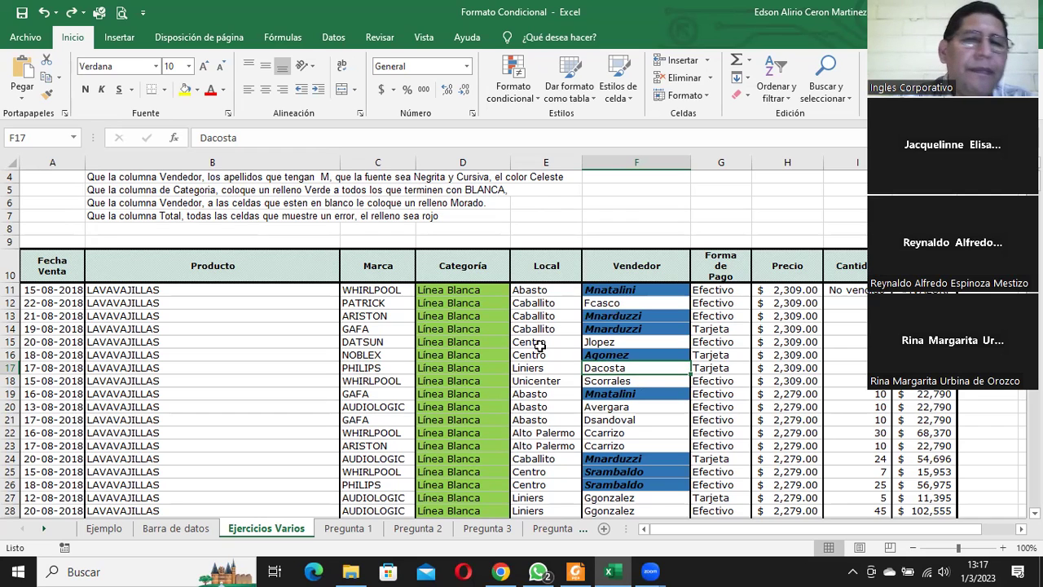
left_click(925, 289)
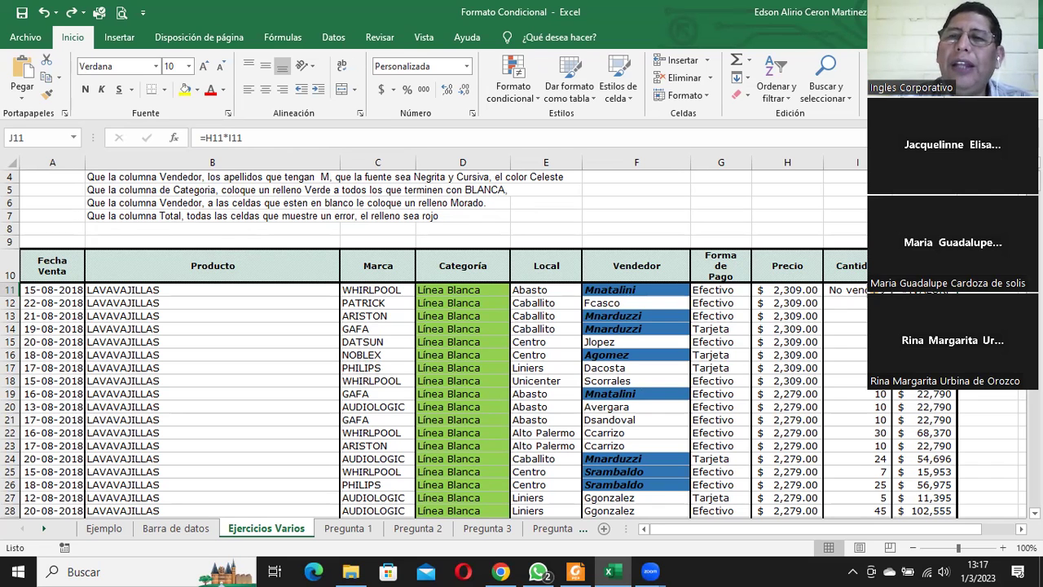
- Select the Total cells J11:J418 and start a new rule targeting errors
key("ctrl+shift+Down")
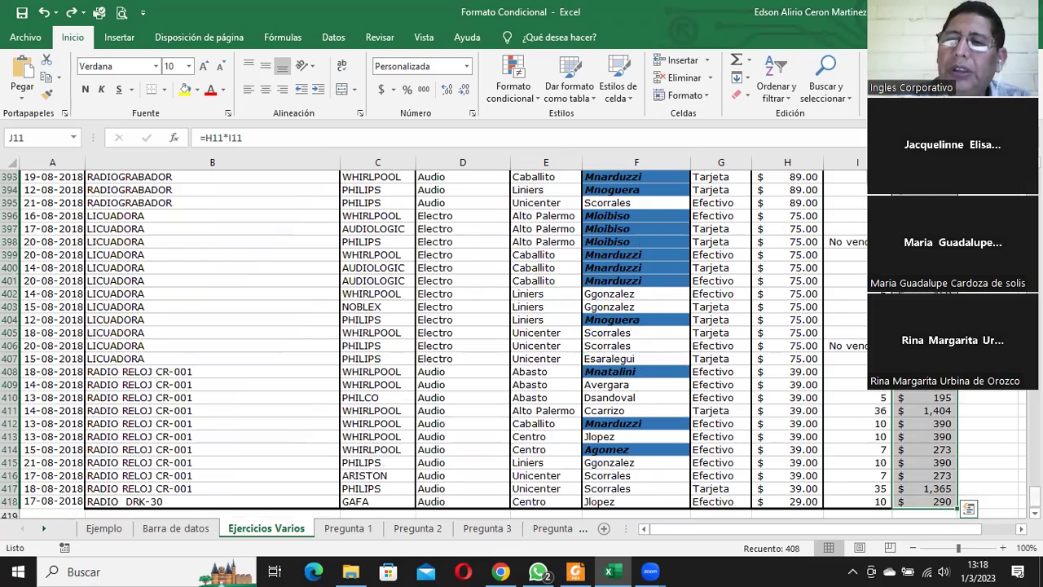
left_click_drag(1033, 489, 1033, 175)
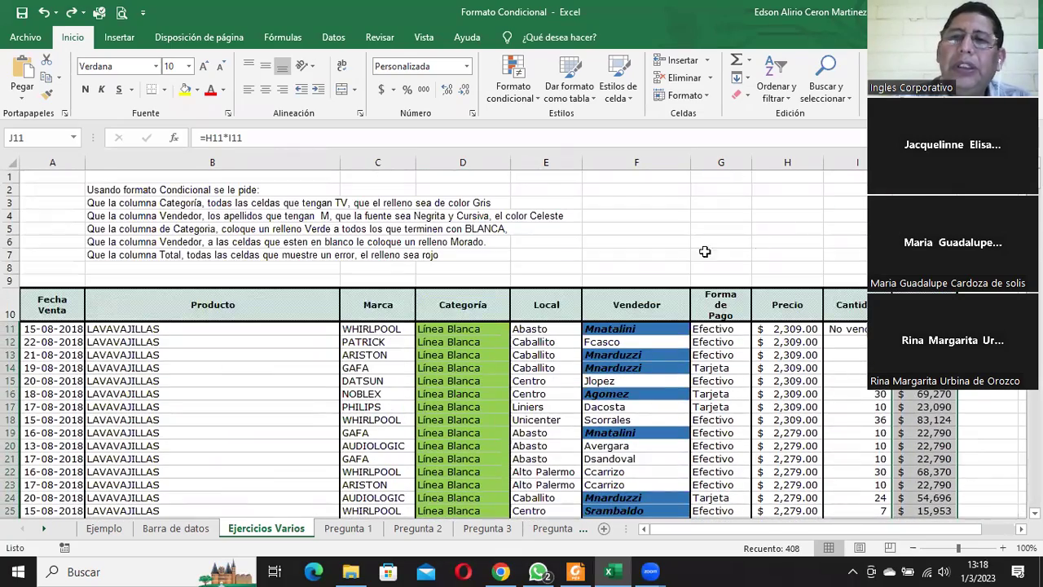
left_click(511, 87)
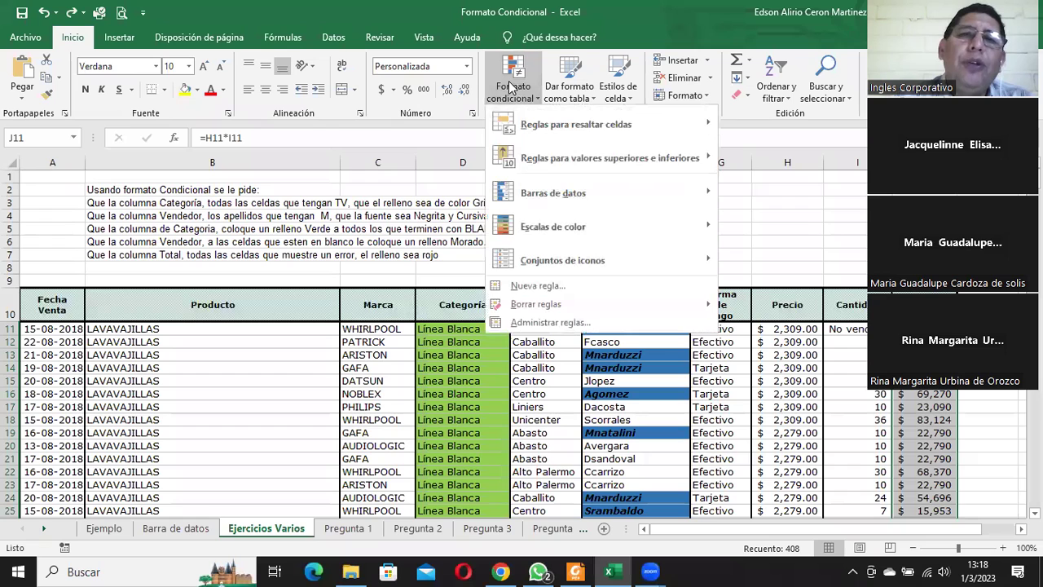
left_click(533, 290)
left_click(540, 70)
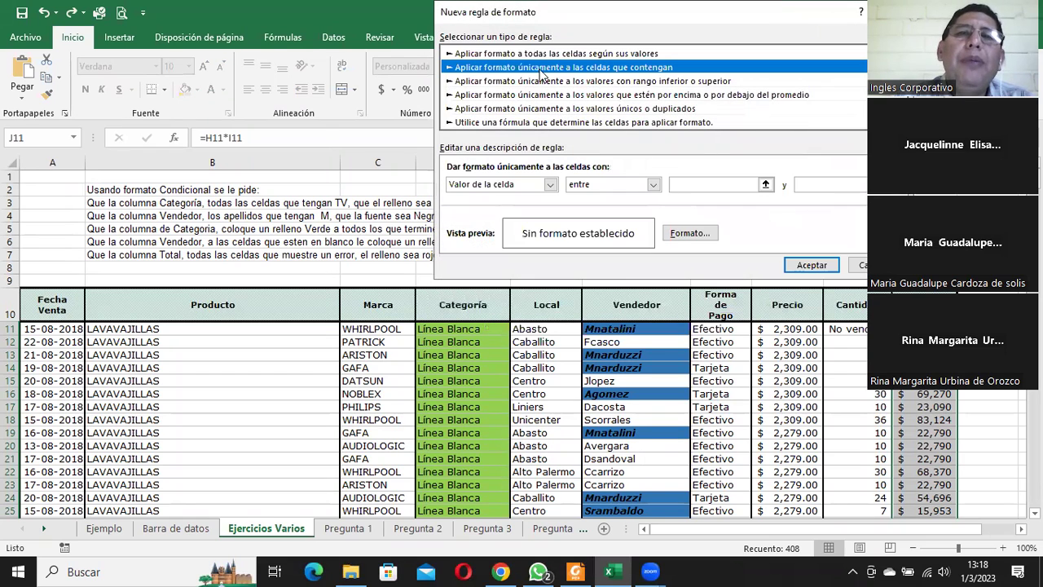
left_click(549, 185)
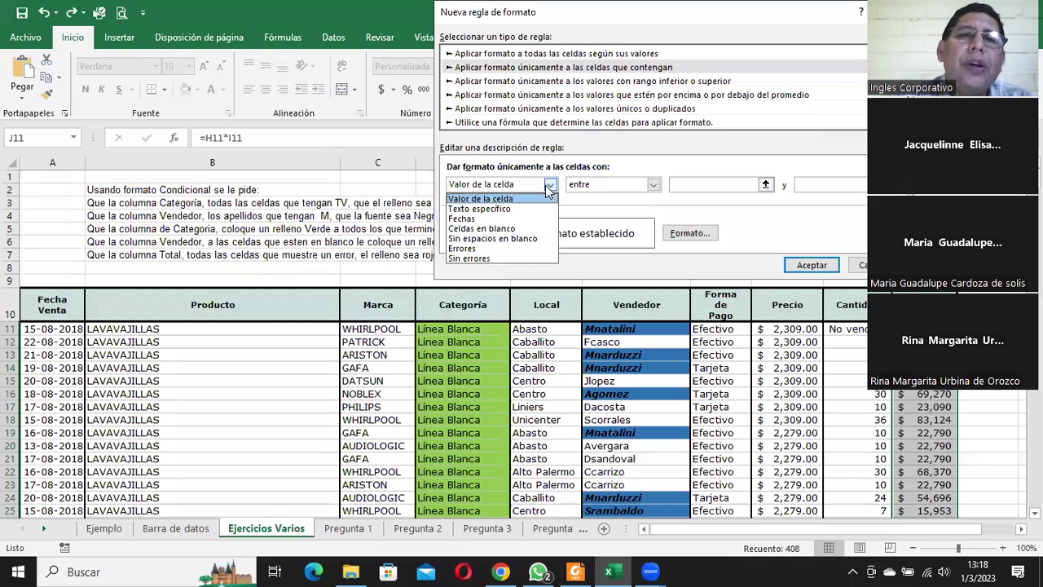
left_click(462, 248)
- Give error cells a red fill, confirm the rule, and scroll to check
left_click(684, 235)
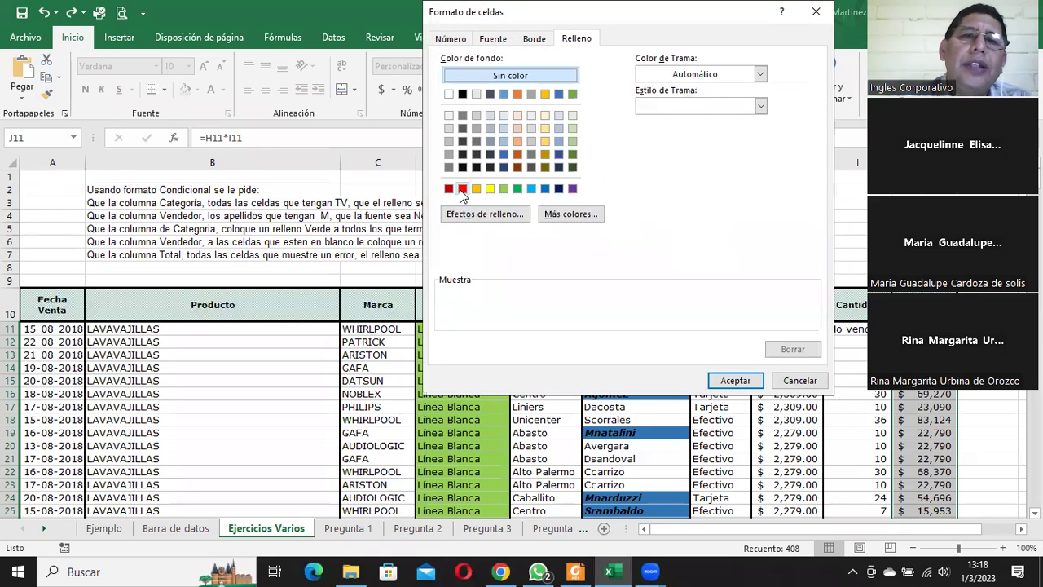
left_click(462, 188)
left_click(735, 381)
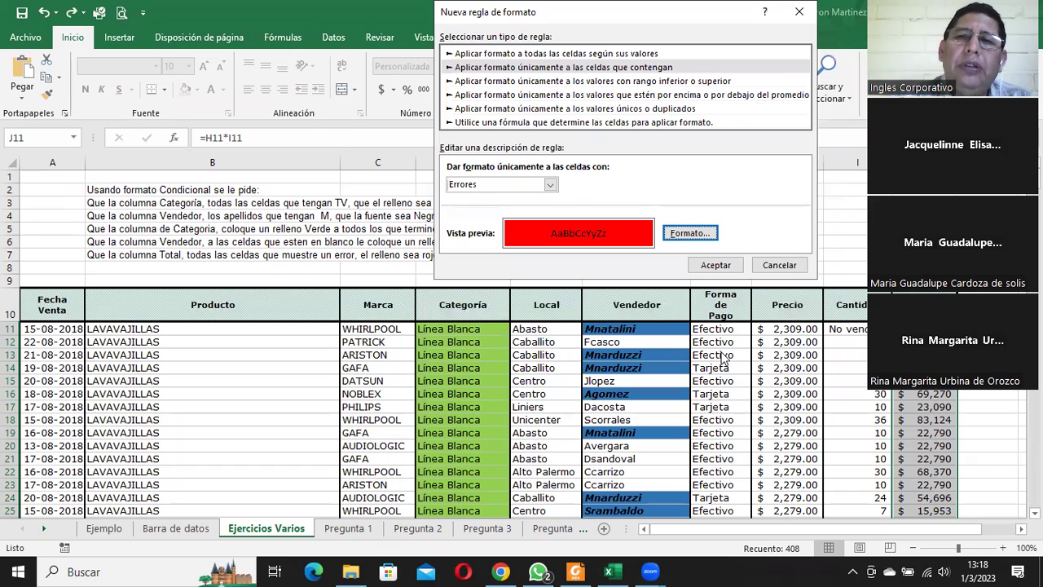
left_click(717, 265)
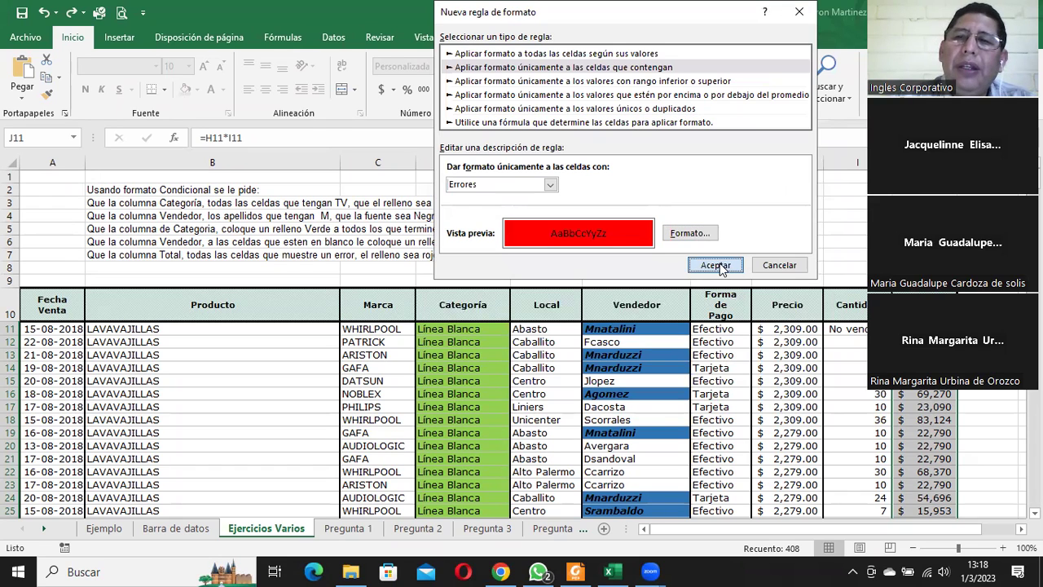
left_click(924, 341)
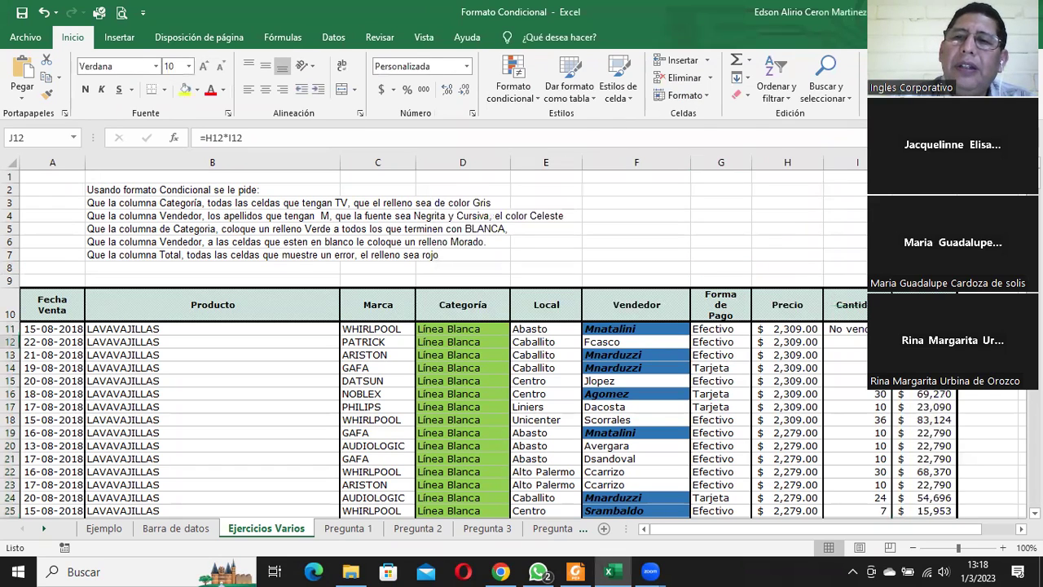
scroll(522, 342, "down", 4)
scroll(522, 343, "down", 4)
left_click(924, 359)
scroll(521, 343, "down", 5)
scroll(522, 342, "down", 11)
scroll(521, 342, "down", 5)
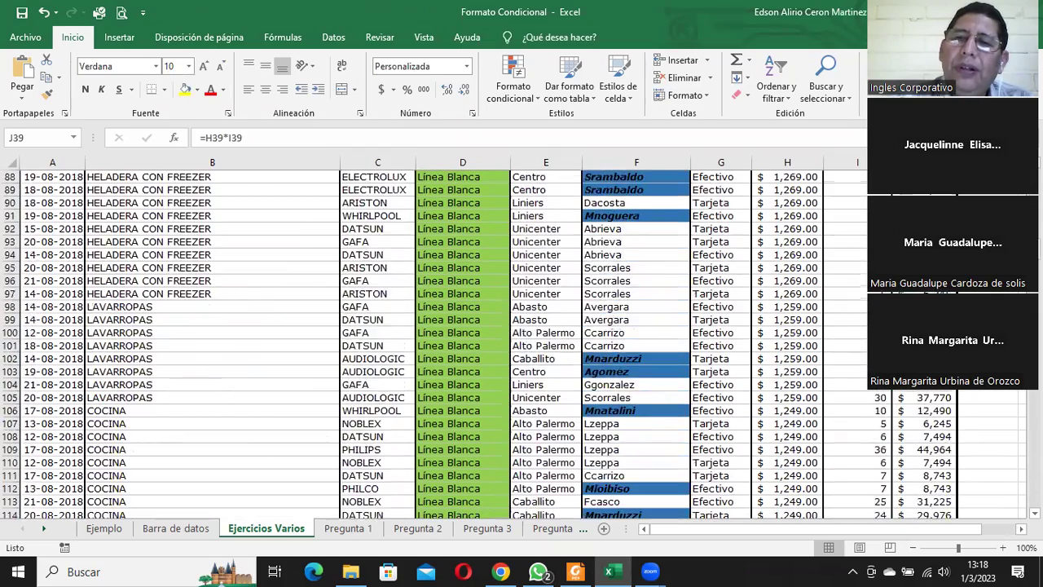
scroll(907, 397, "down", 9)
scroll(907, 396, "down", 3)
scroll(907, 397, "down", 1)
scroll(906, 397, "down", 4)
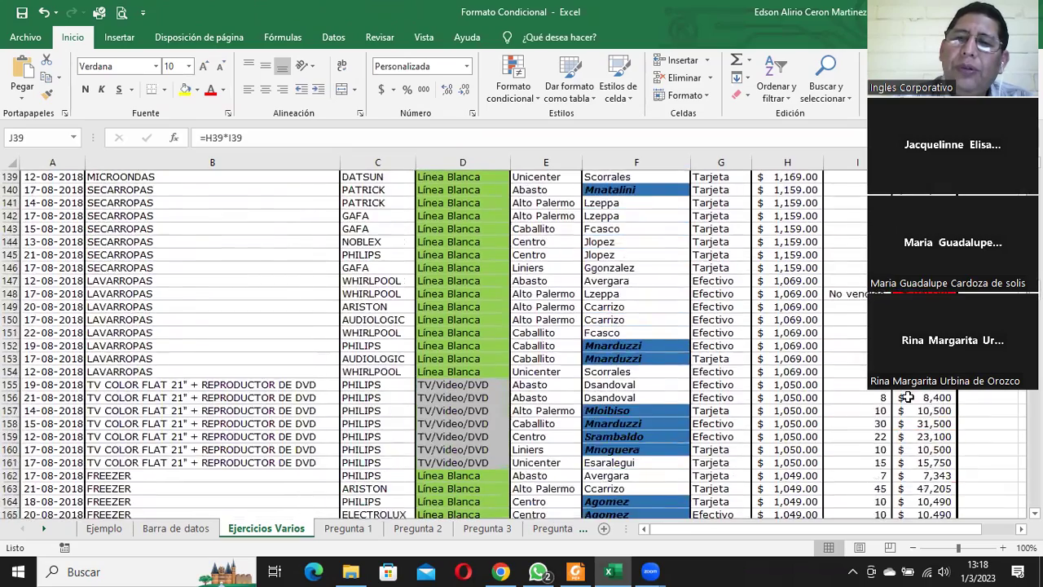
scroll(907, 397, "down", 5)
scroll(907, 397, "down", 4)
scroll(907, 397, "down", 6)
scroll(904, 395, "down", 7)
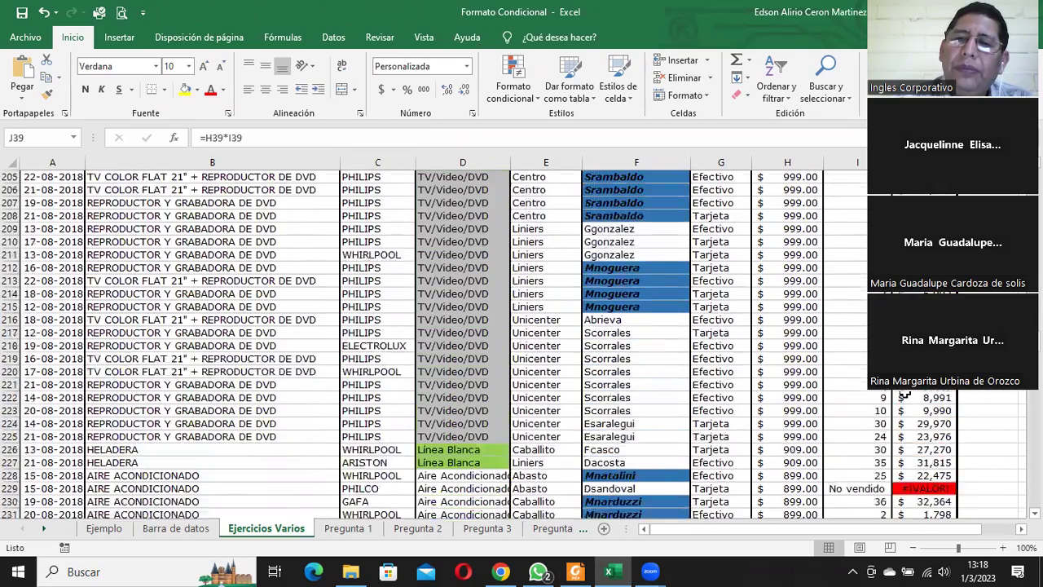
scroll(904, 395, "down", 4)
scroll(905, 395, "up", 6)
scroll(905, 396, "up", 4)
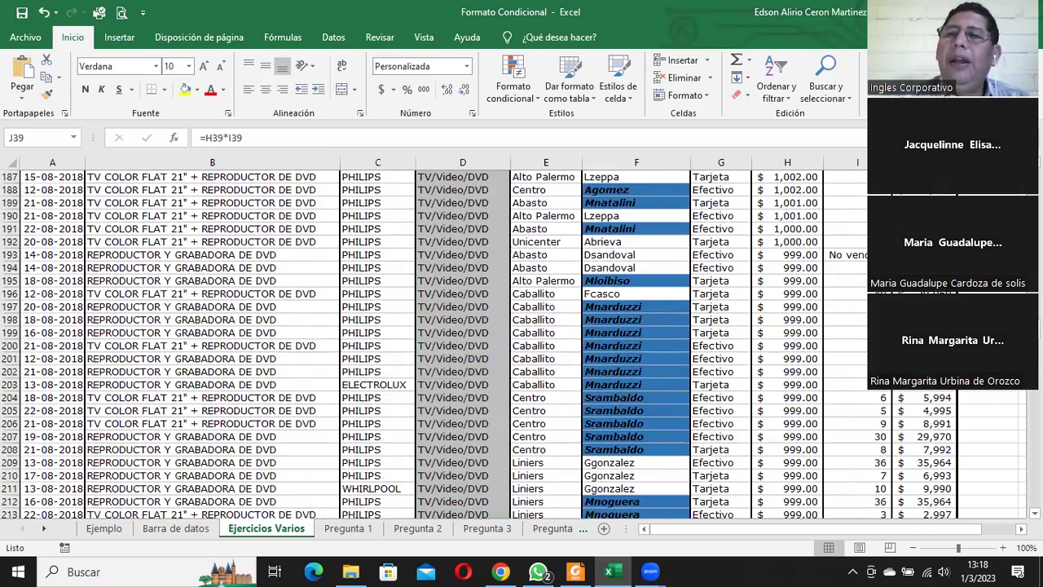
scroll(904, 395, "up", 10)
scroll(905, 395, "up", 20)
scroll(904, 395, "up", 13)
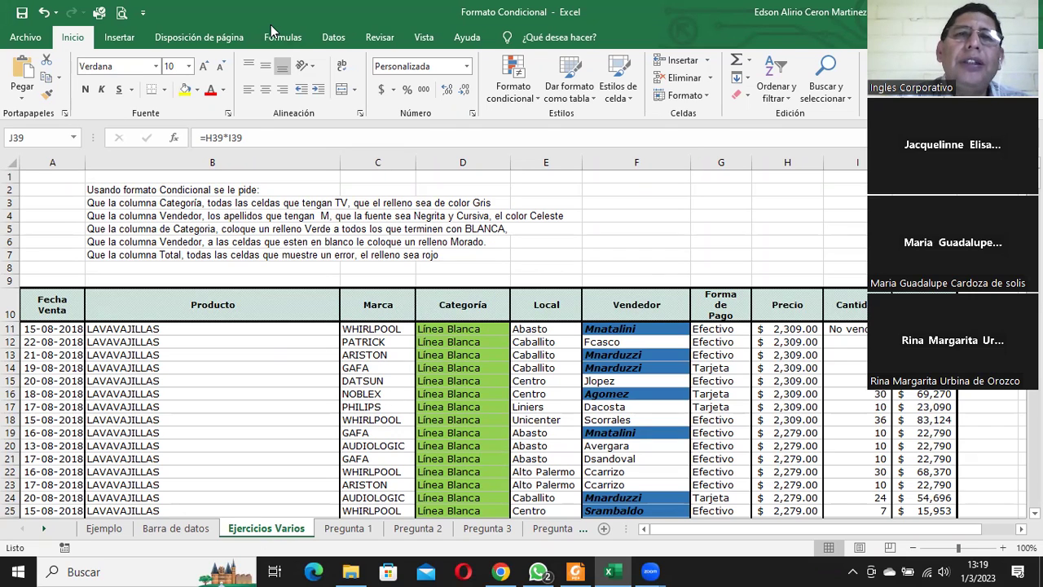
- On the Ejemplo sheet, select B2 and browse the Formato condicional submenus before closing them
left_click(103, 530)
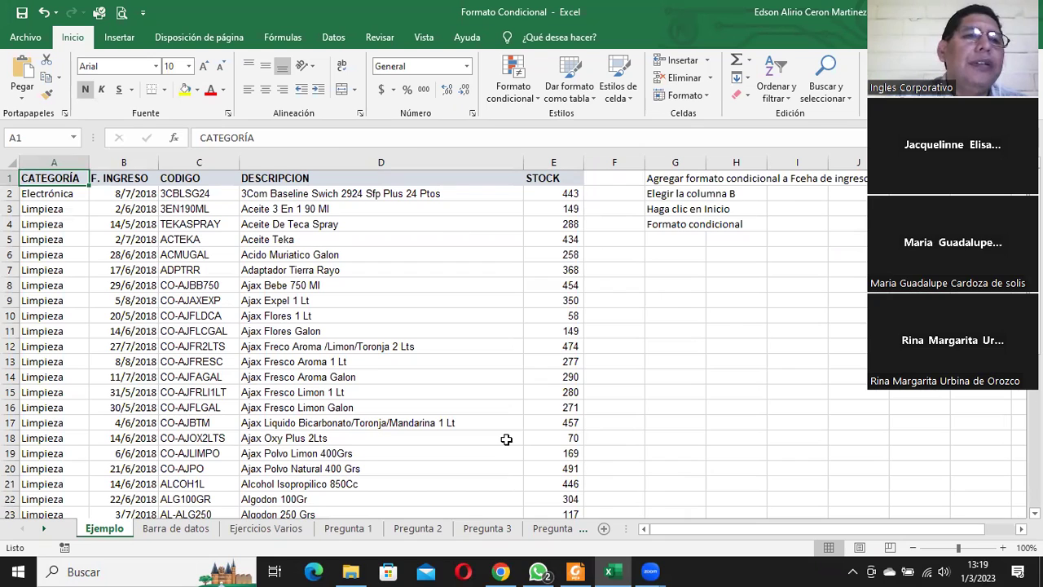
left_click(130, 195)
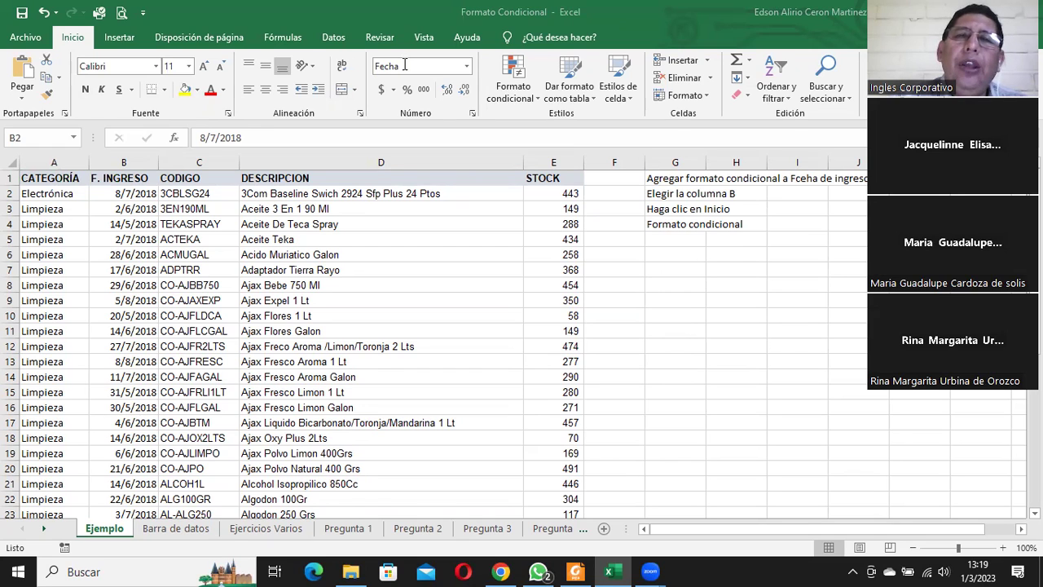
left_click(523, 83)
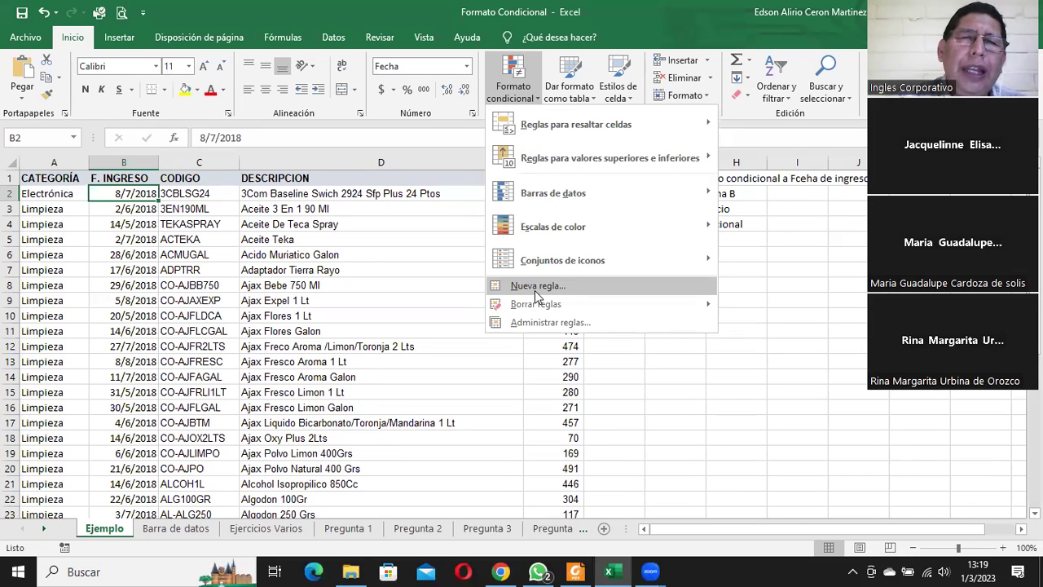
mouse_move(545, 123)
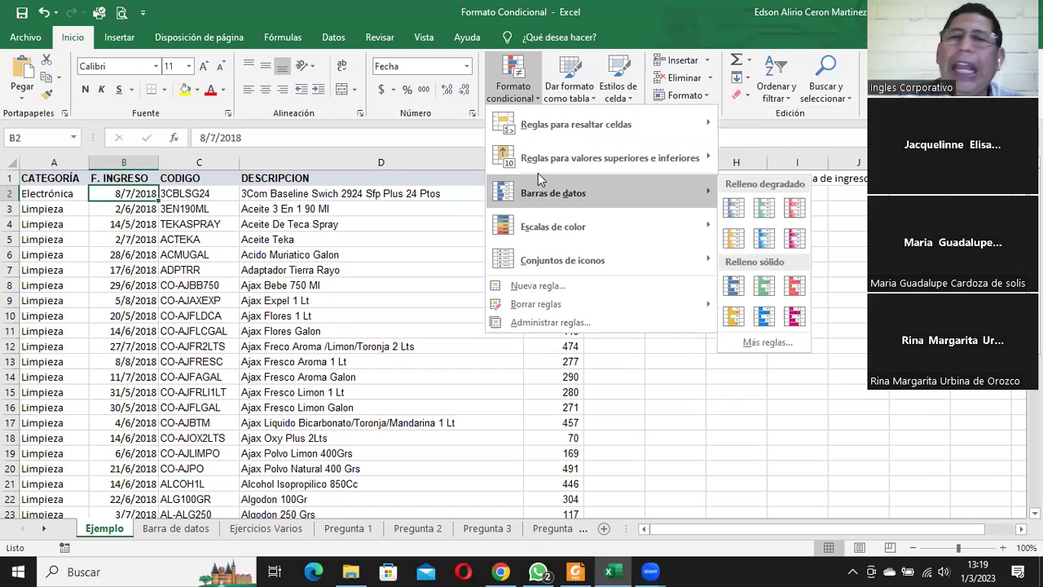
mouse_move(538, 171)
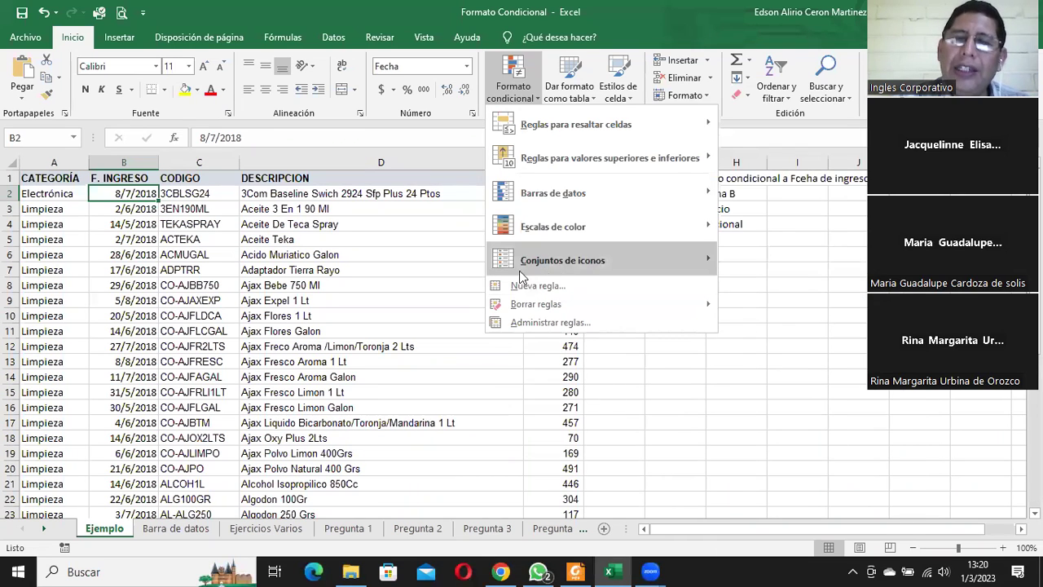
left_click(459, 261)
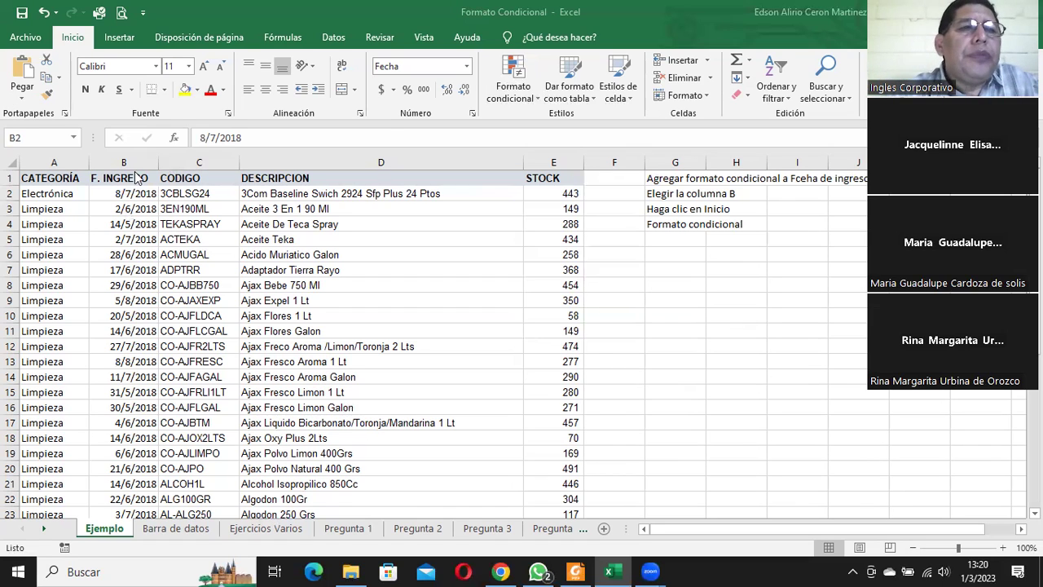
left_click(45, 194)
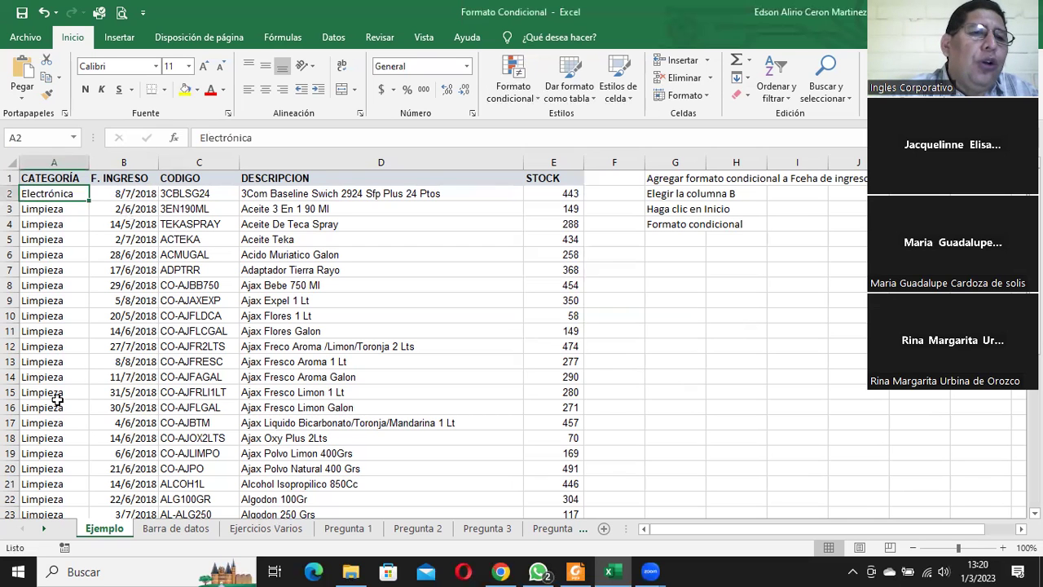
left_click(186, 92)
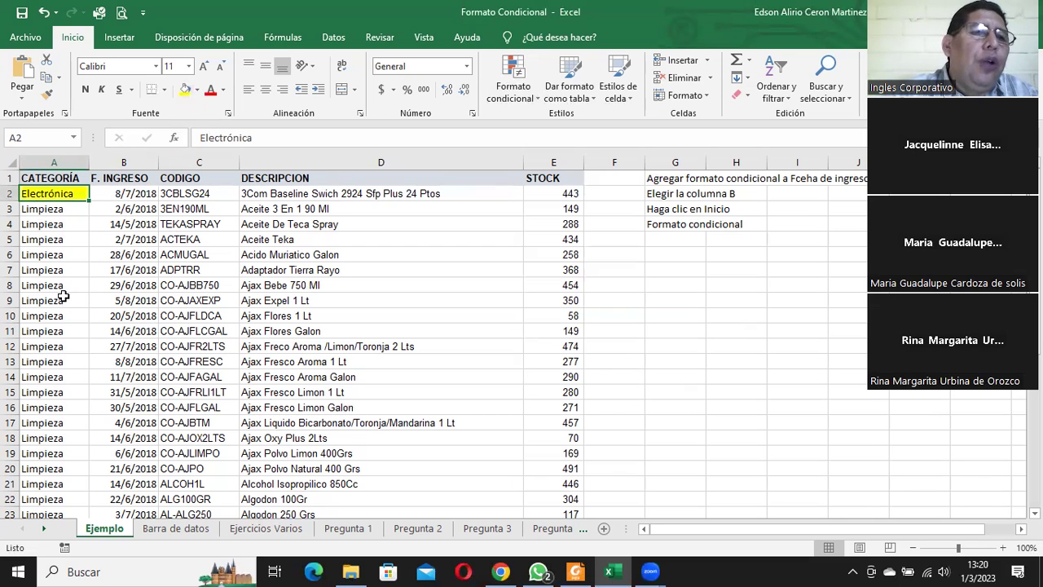
scroll(62, 291, "down", 5)
scroll(62, 298, "down", 3)
scroll(59, 303, "down", 2)
left_click(43, 316)
left_click(186, 91)
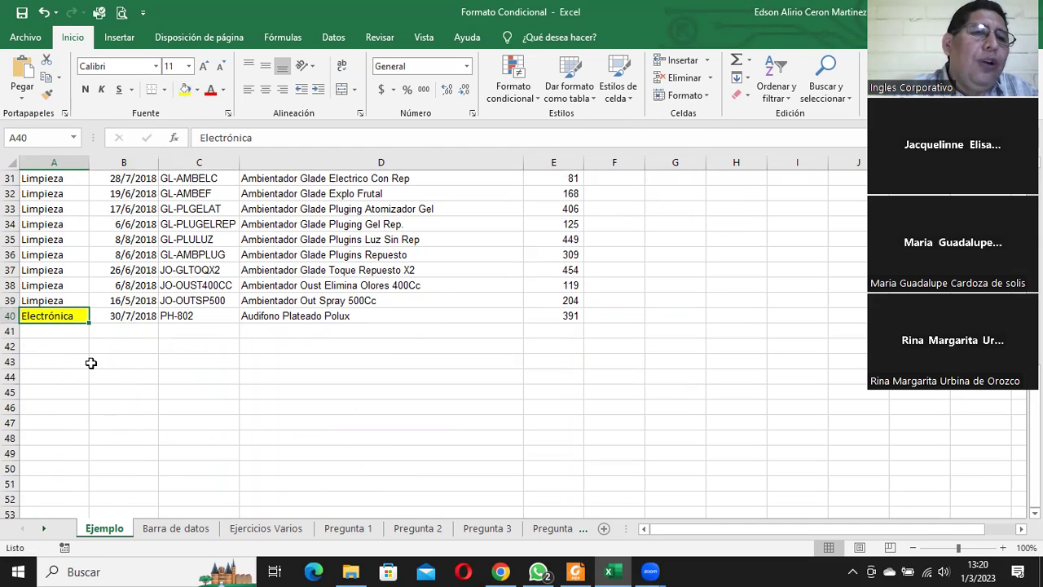
scroll(89, 359, "up", 8)
scroll(89, 359, "up", 2)
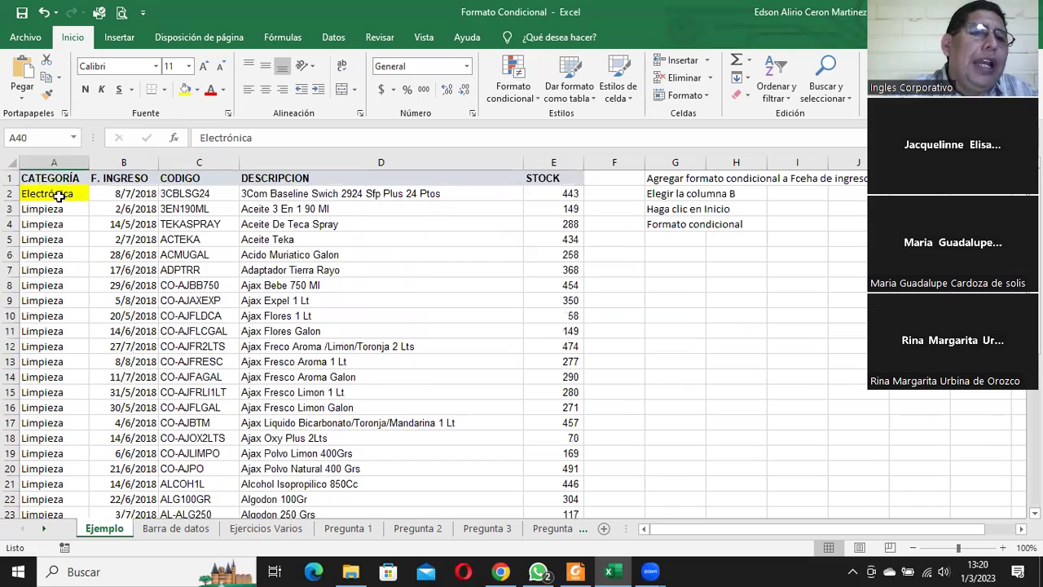
scroll(45, 359, "down", 4)
scroll(47, 422, "down", 3)
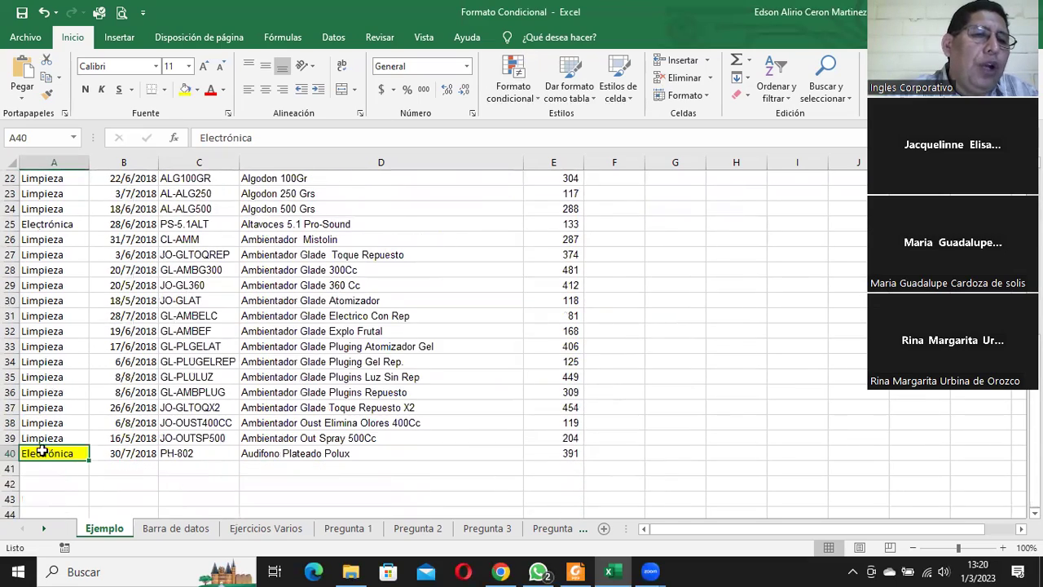
scroll(139, 400, "up", 2)
scroll(152, 391, "up", 5)
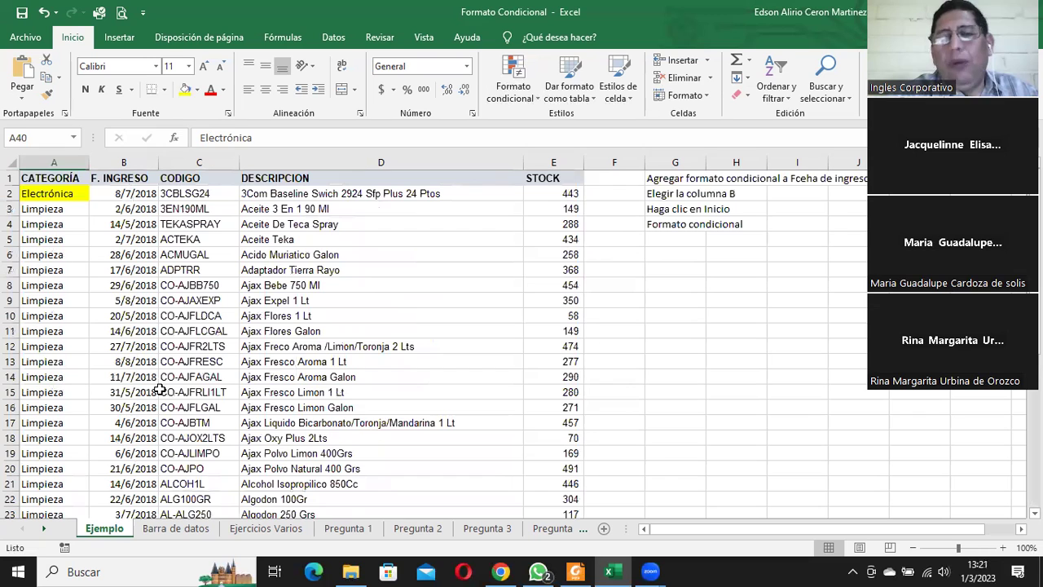
left_click(43, 13)
left_click(43, 13)
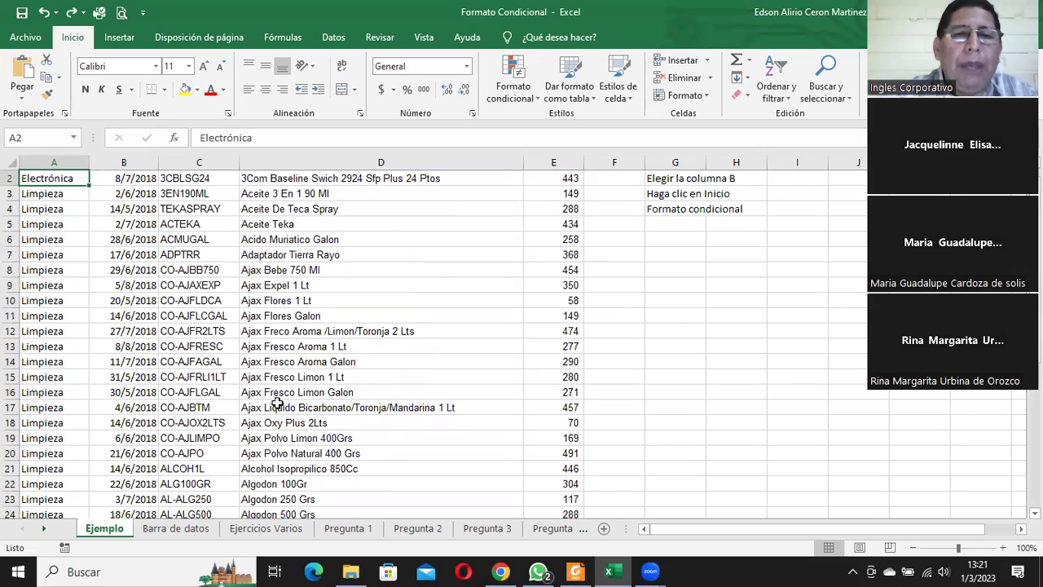
- On Ejercicios Varios, check the green Línea Blanca cells down column D, then select D11
left_click(264, 530)
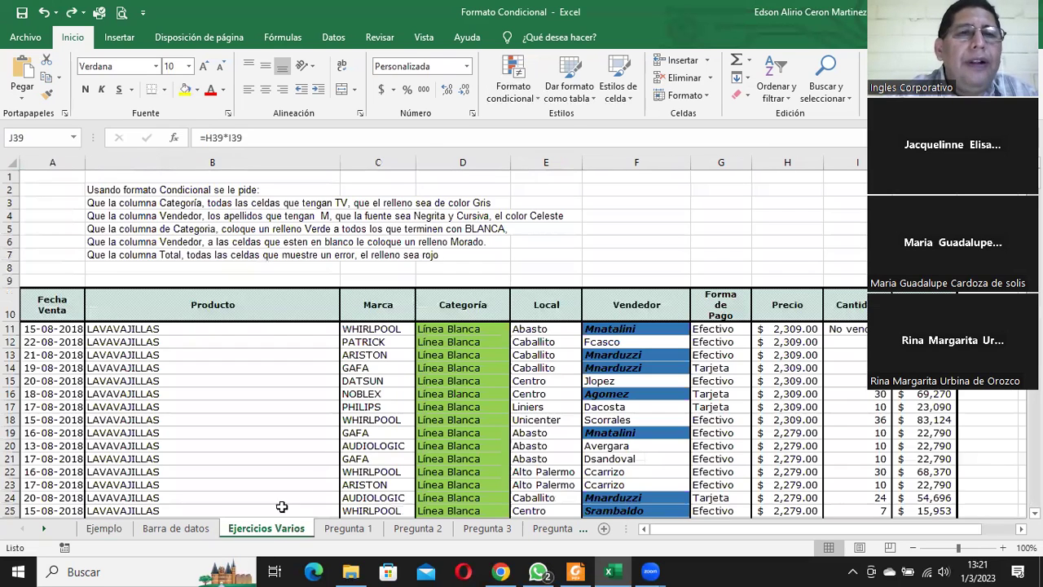
left_click(465, 340)
key("ctrl+Down")
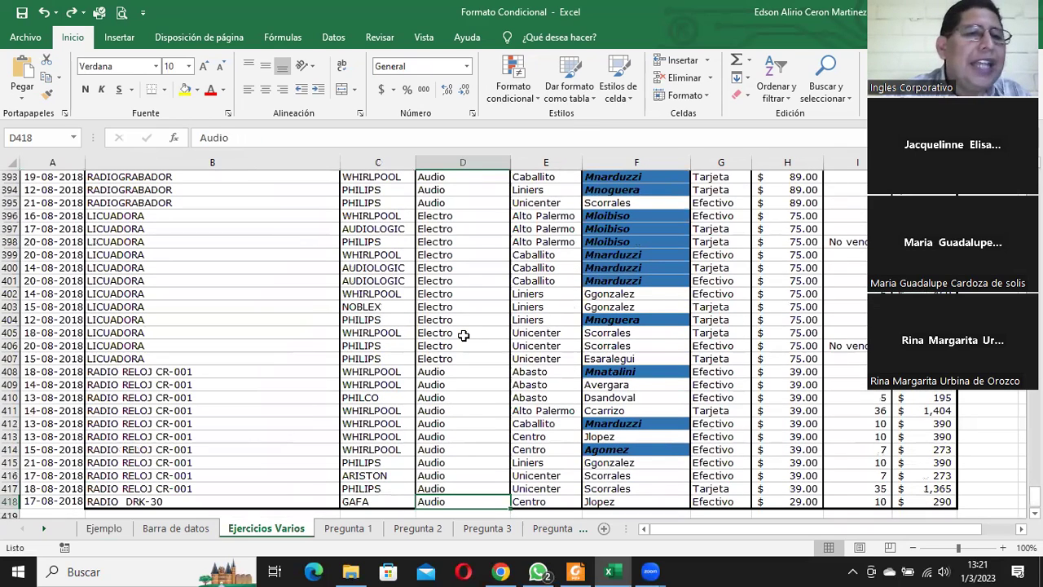
key("ctrl+Up")
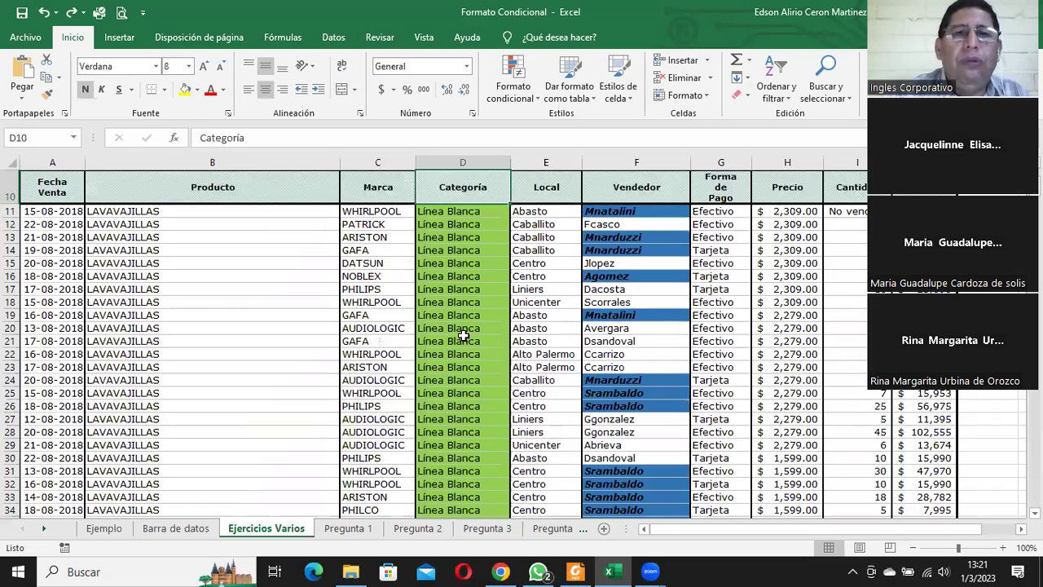
key("Up")
key("Up")
key("Up")
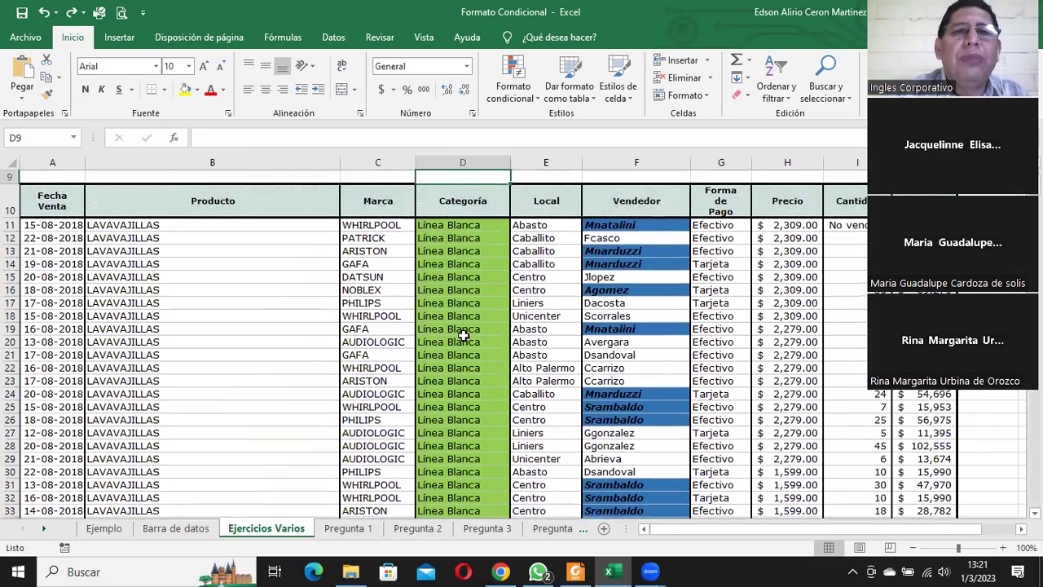
key("Down")
key("Down")
key("Down")
key("Down")
key("Down")
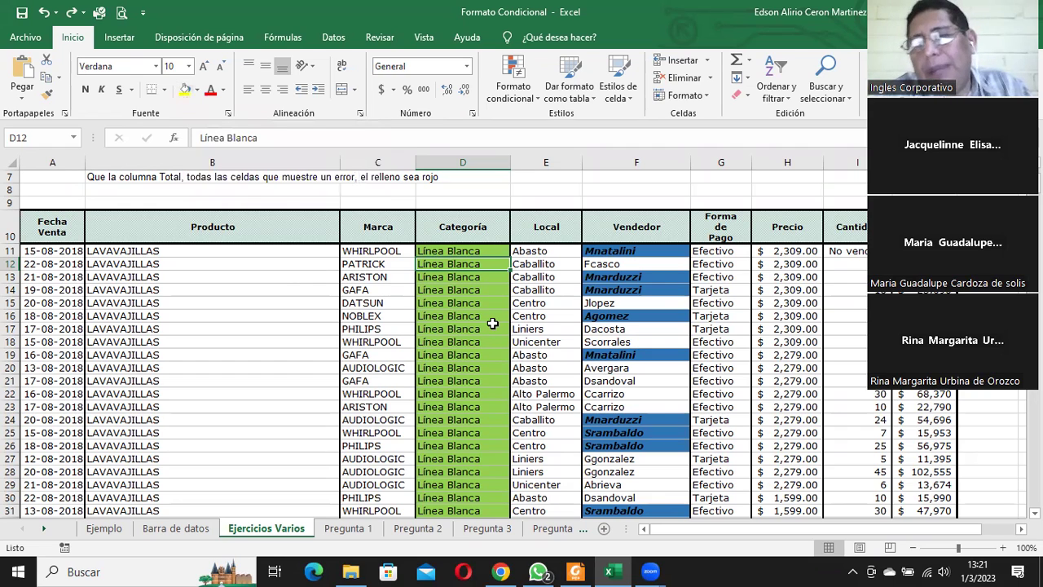
left_click(477, 251)
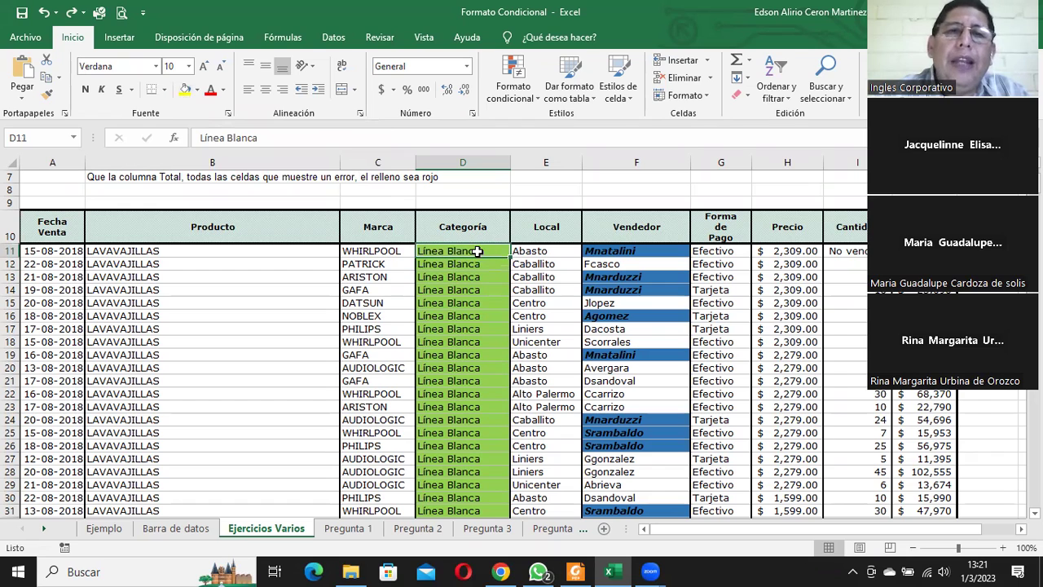
left_click(531, 75)
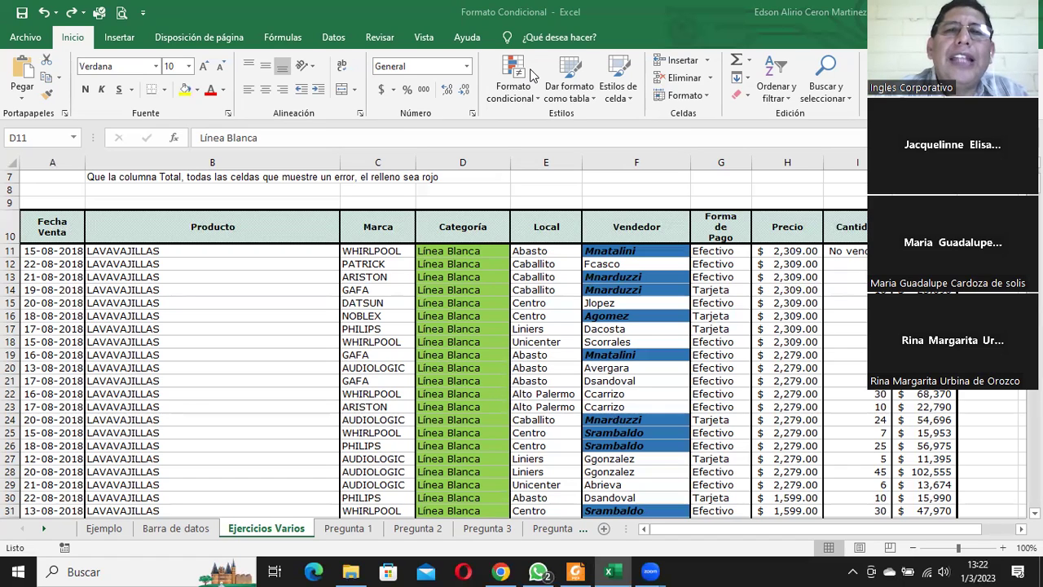
- On the Ejemplo sheet, fill the Electrónica cells A2, A25 and A40 yellow
left_click(94, 530)
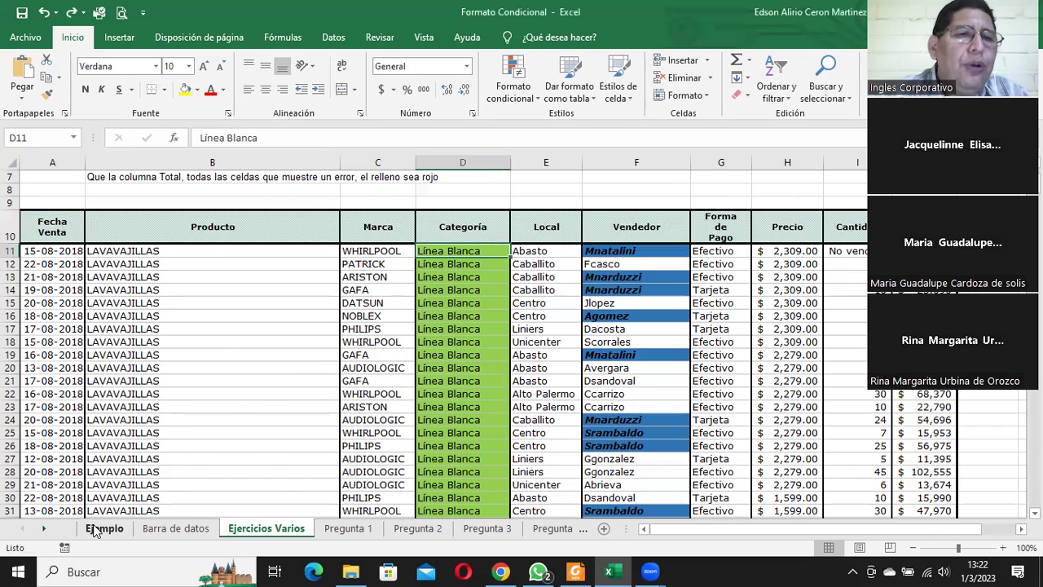
left_click(100, 529)
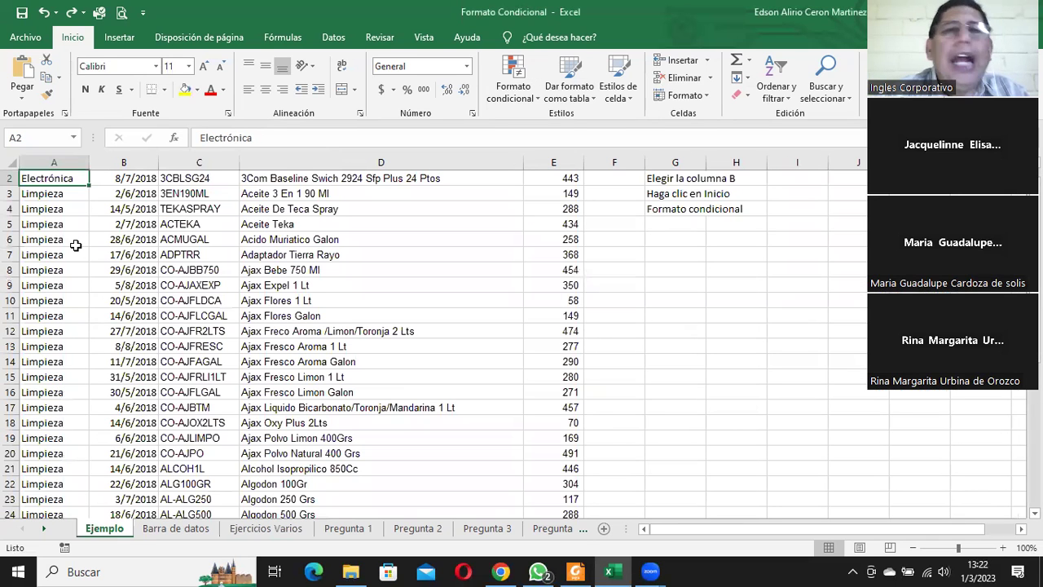
scroll(52, 228, "down", 3)
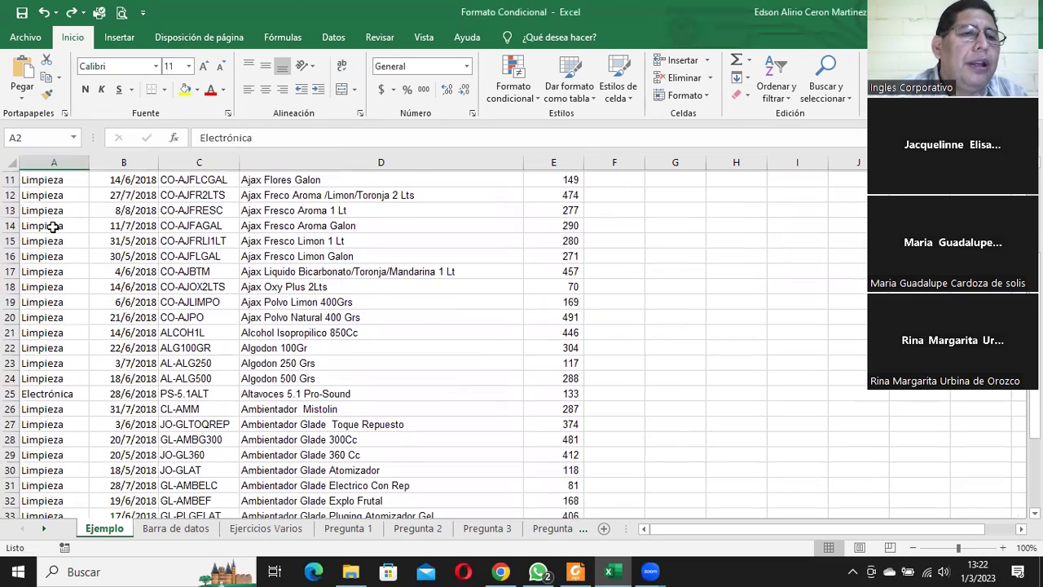
left_click(56, 388)
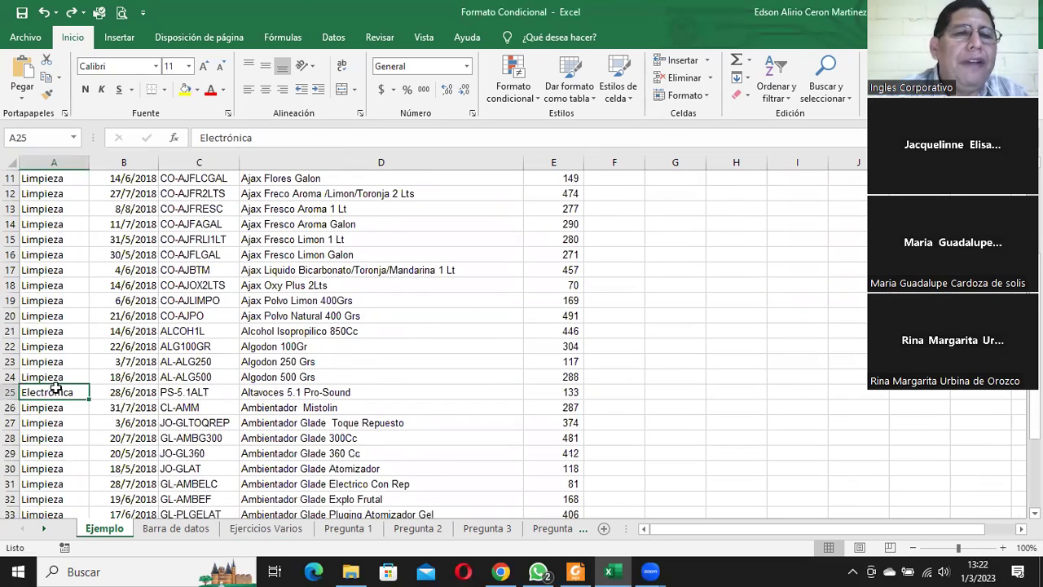
scroll(66, 367, "up", 3)
left_click(46, 193)
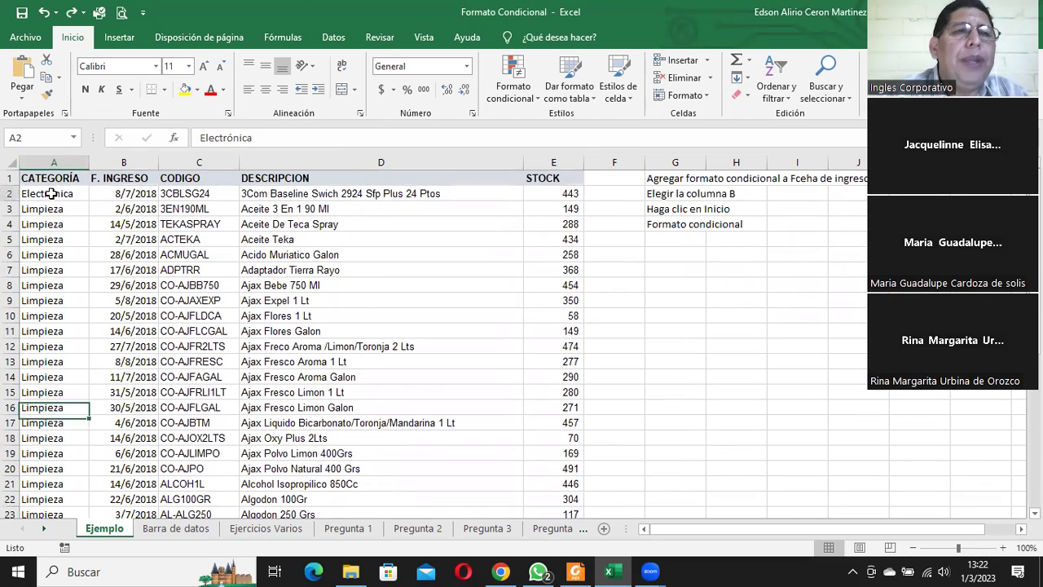
left_click(184, 91)
scroll(82, 403, "down", 2)
scroll(82, 402, "down", 1)
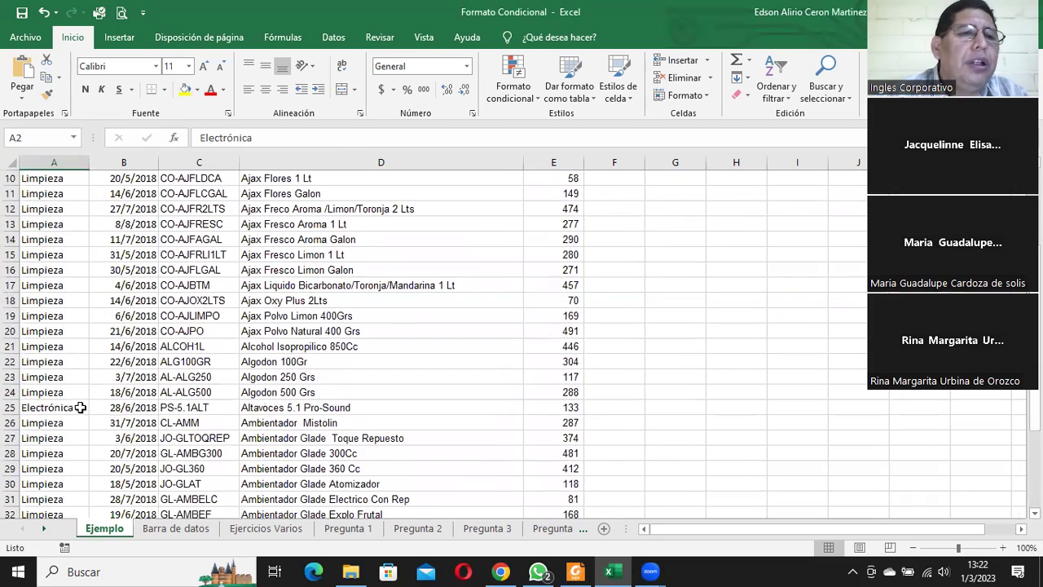
left_click(46, 406)
left_click(184, 92)
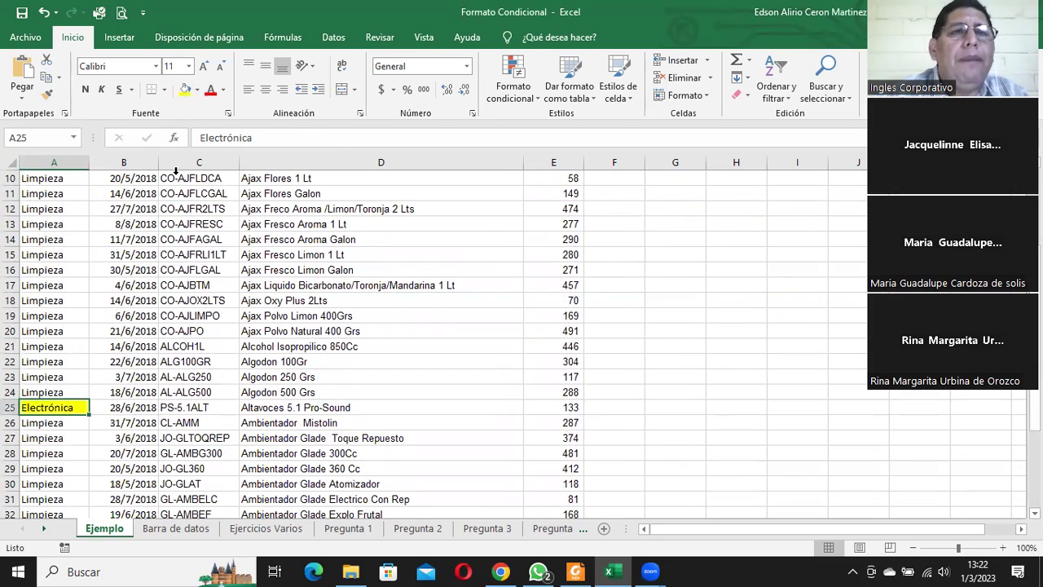
scroll(189, 460, "down", 2)
scroll(178, 456, "down", 2)
left_click(52, 451)
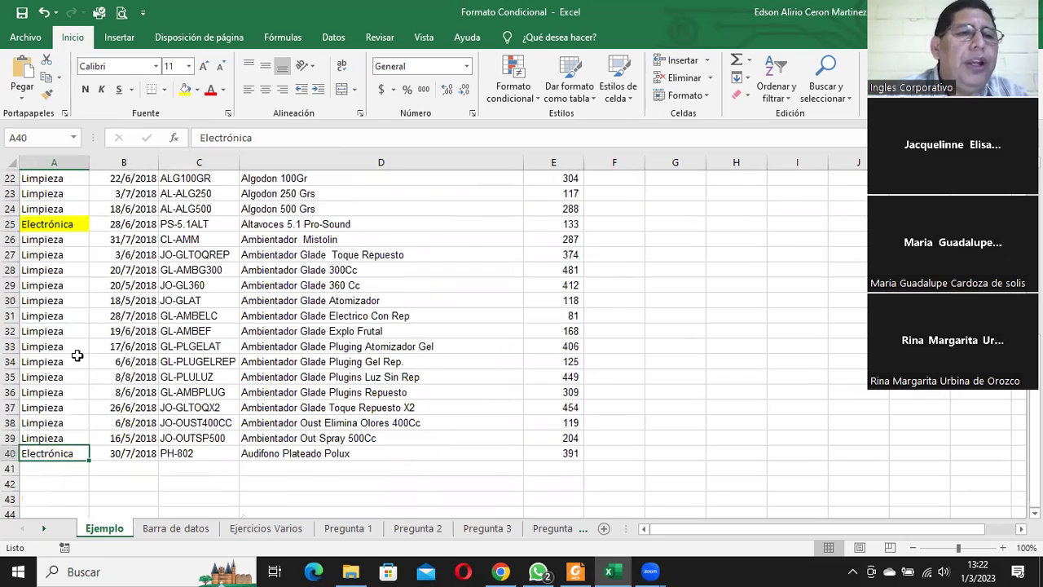
left_click(185, 92)
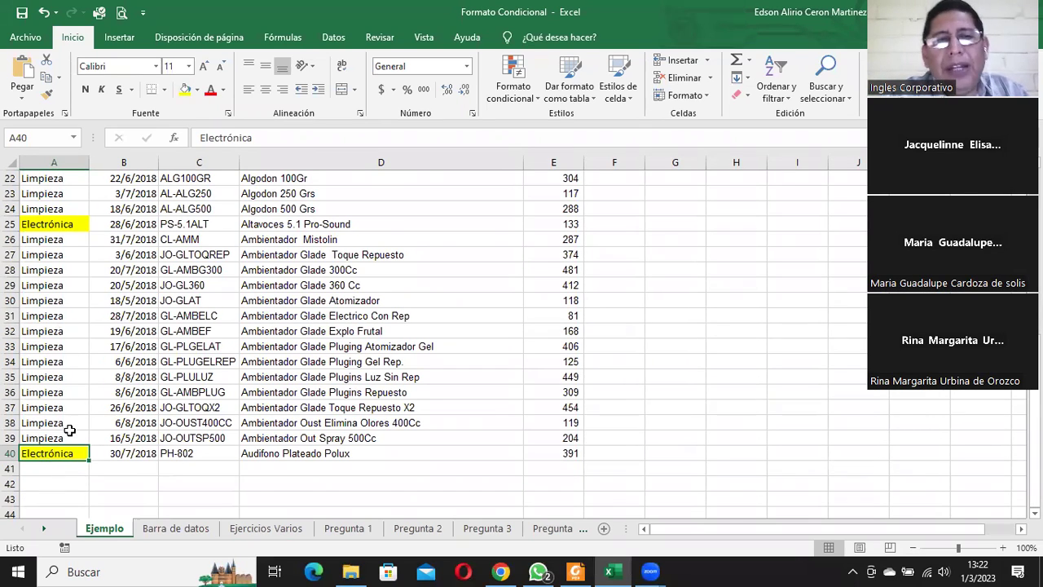
- Undo the yellow fills on A40, A25 and A2
left_click(47, 12)
left_click(47, 12)
left_click(47, 12)
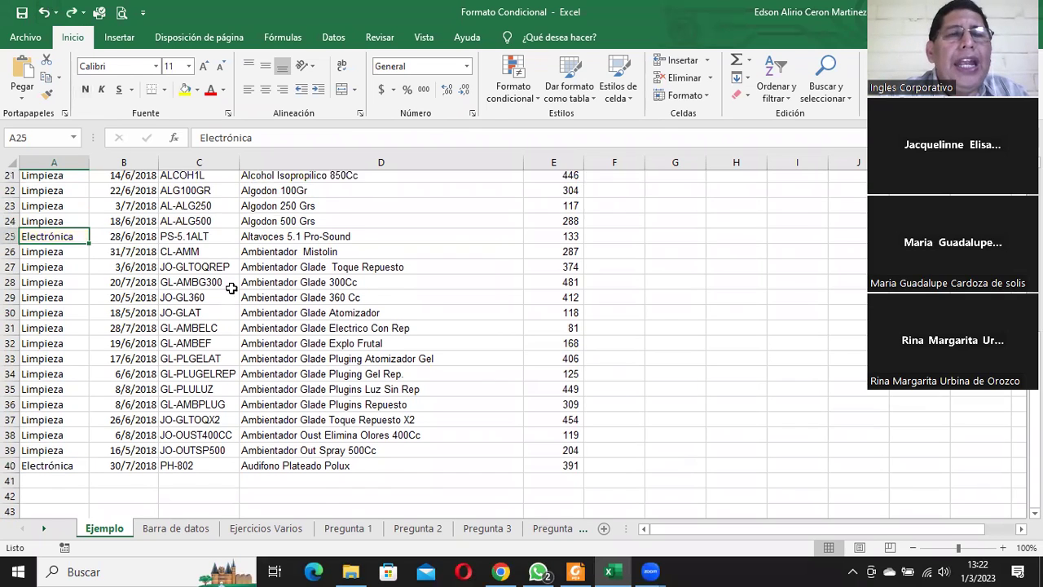
key("ctrl+z")
left_click(46, 14)
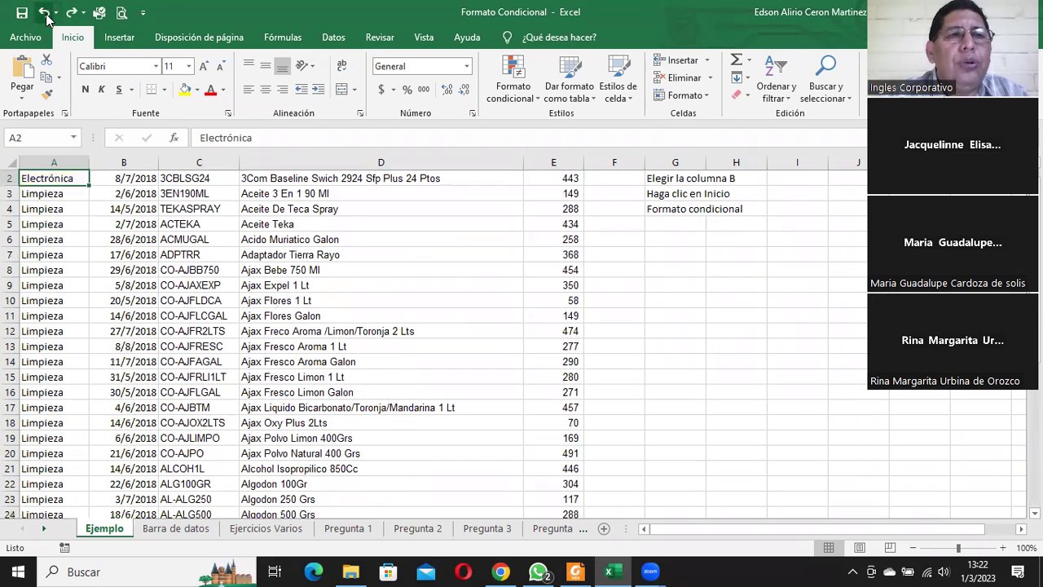
scroll(359, 348, "up", 1)
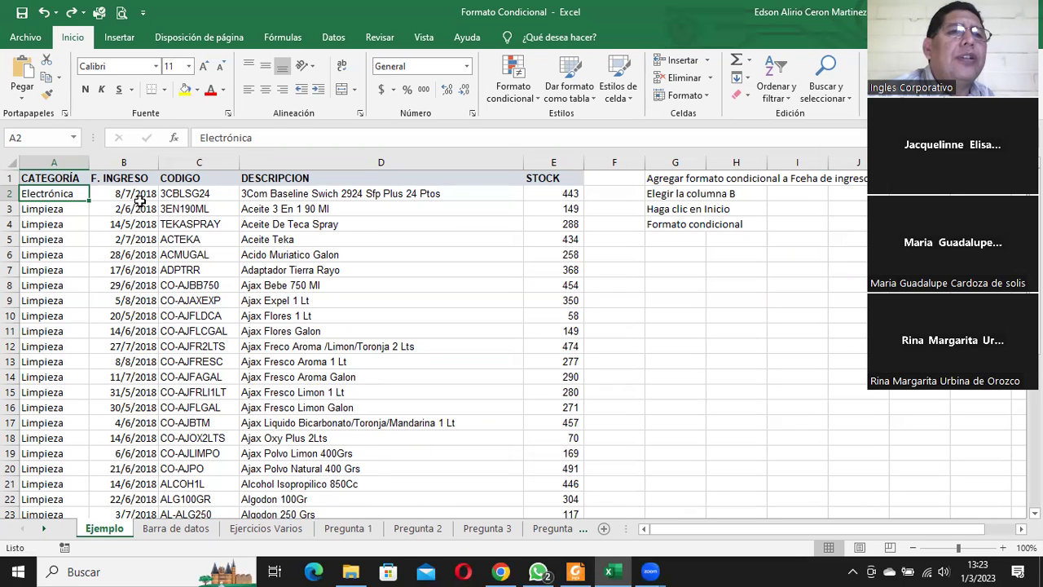
- Apply a new orange two-colour scale rule to the F. INGRESO dates B2:B40
left_click_drag(136, 196, 135, 472)
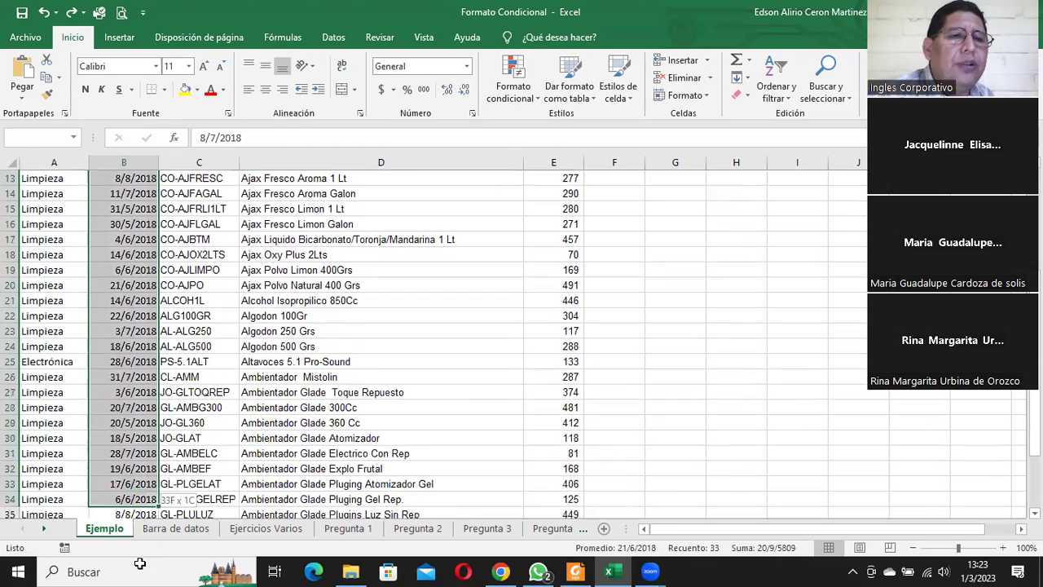
left_click_drag(135, 471, 132, 485)
scroll(705, 277, "up", 6)
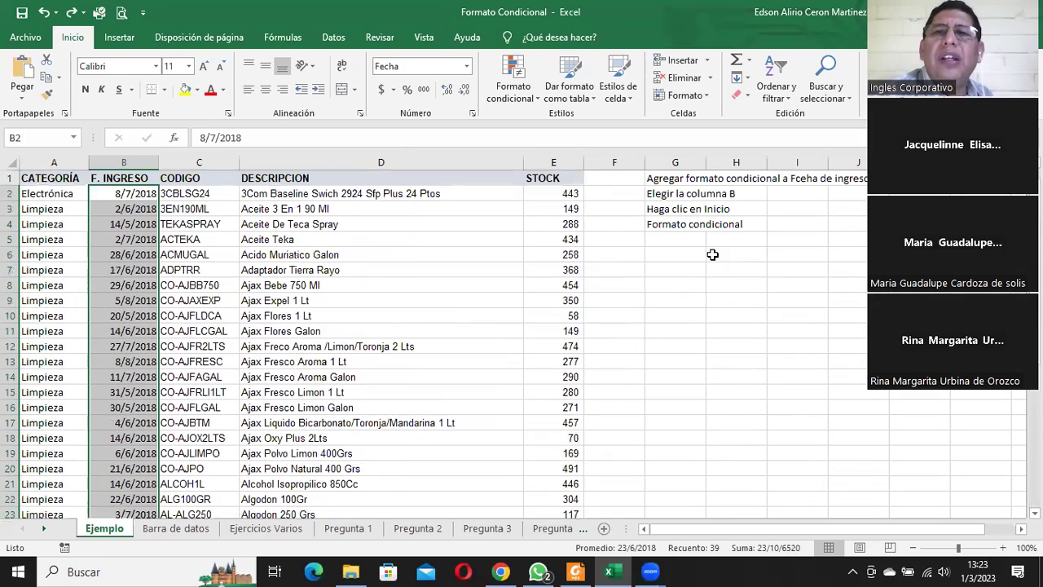
left_click(513, 82)
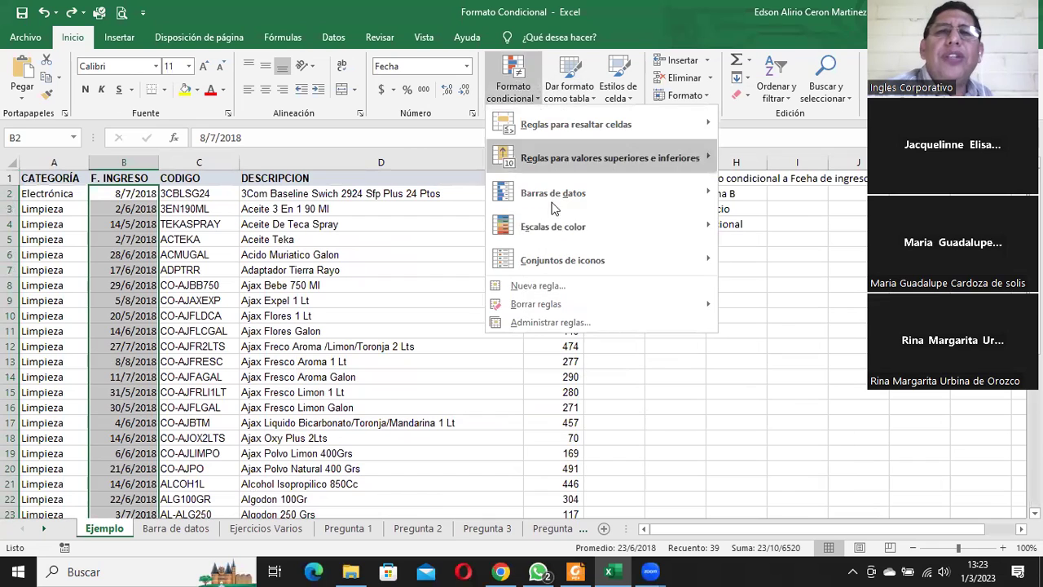
left_click(556, 289)
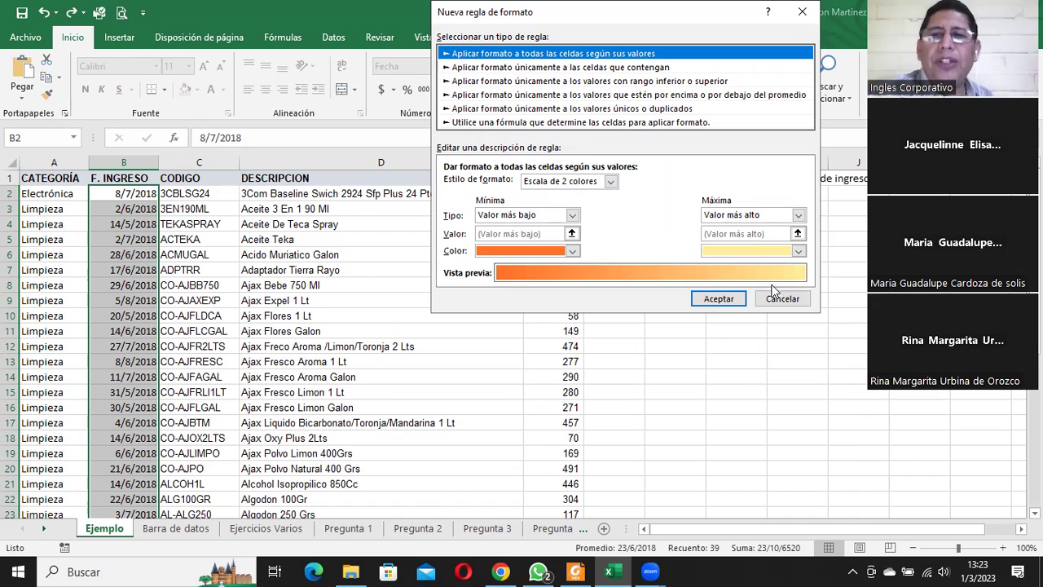
left_click(719, 298)
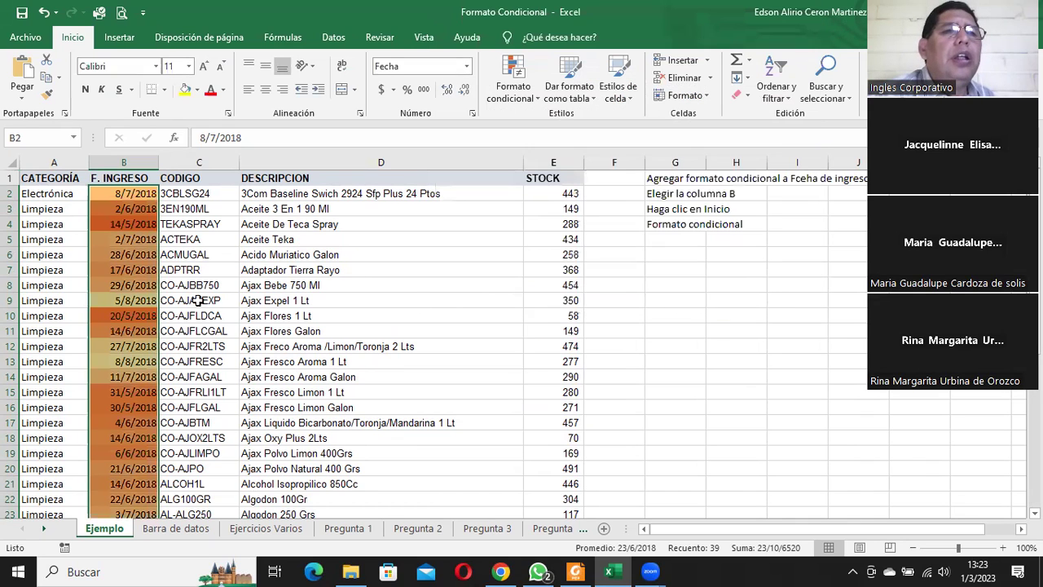
- Check the shaded dates, e.g. dark 14/5/2018 and 16/5/2018 versus light 30/7/2018
left_click(135, 197)
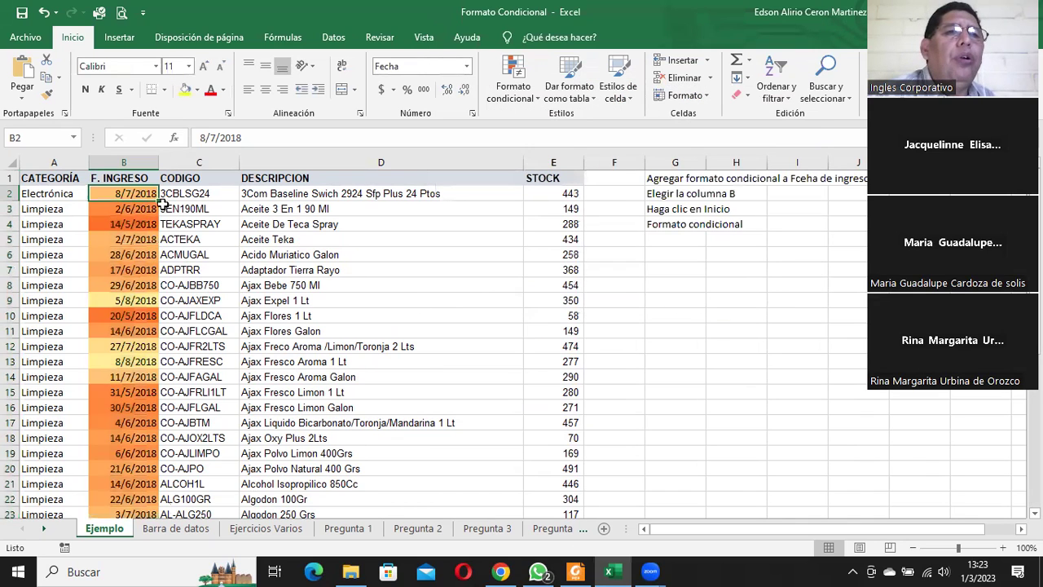
left_click(119, 211)
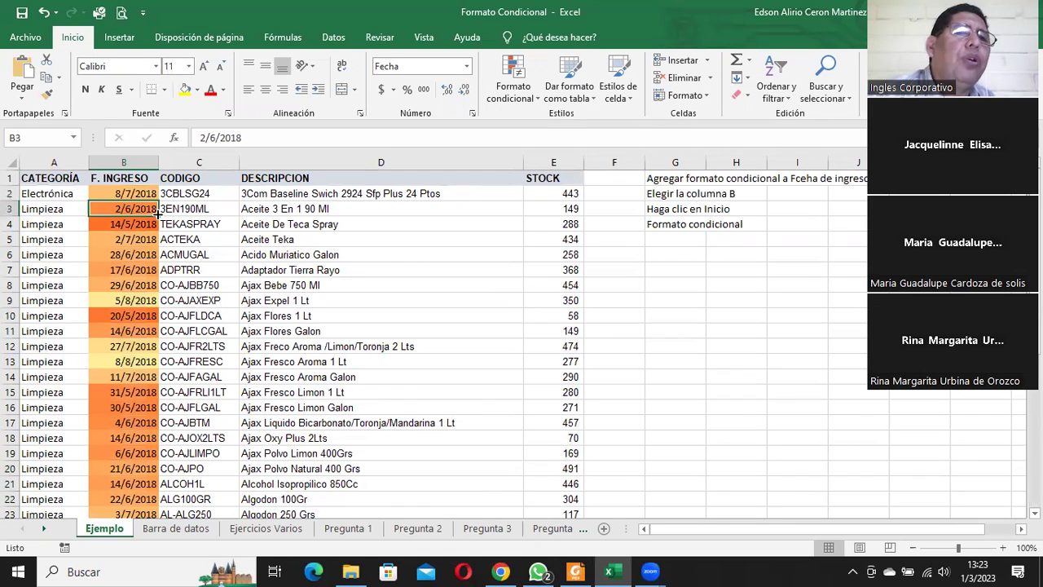
left_click(129, 226)
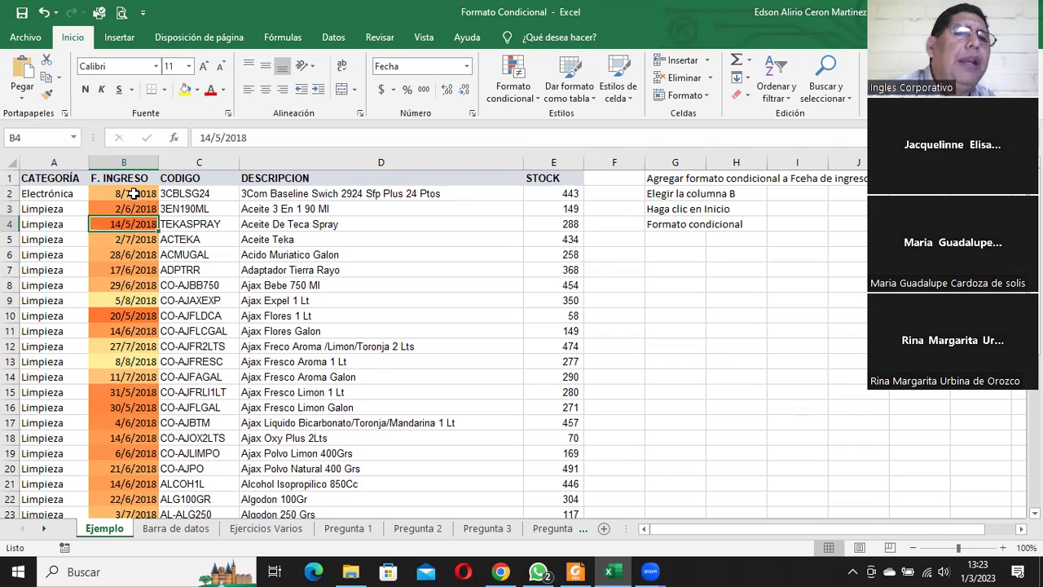
left_click(126, 195)
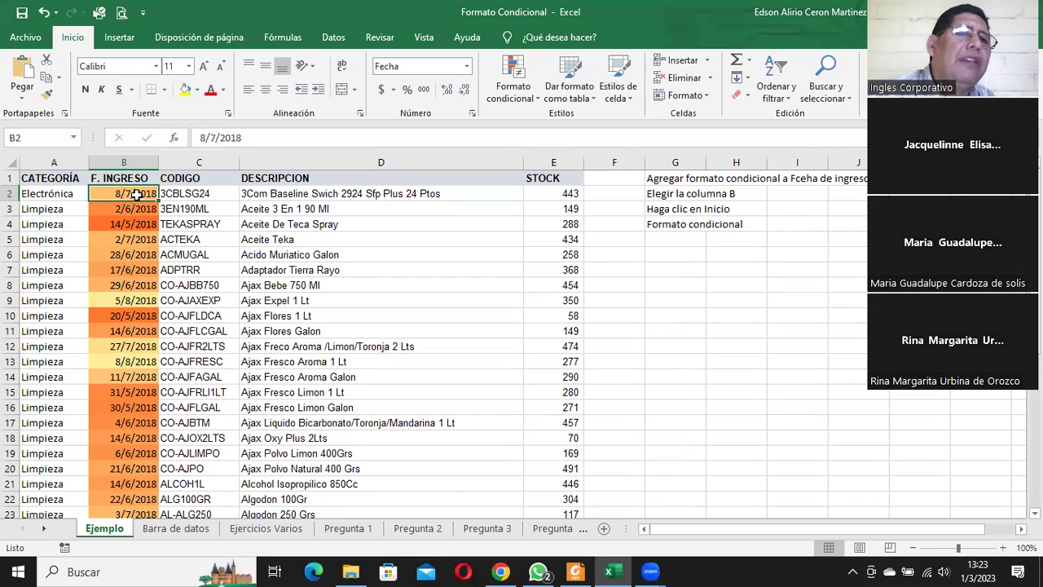
left_click(137, 240)
left_click(140, 255)
left_click(139, 271)
left_click(139, 315)
left_click(134, 347)
scroll(130, 342, "down", 1)
scroll(130, 342, "down", 1)
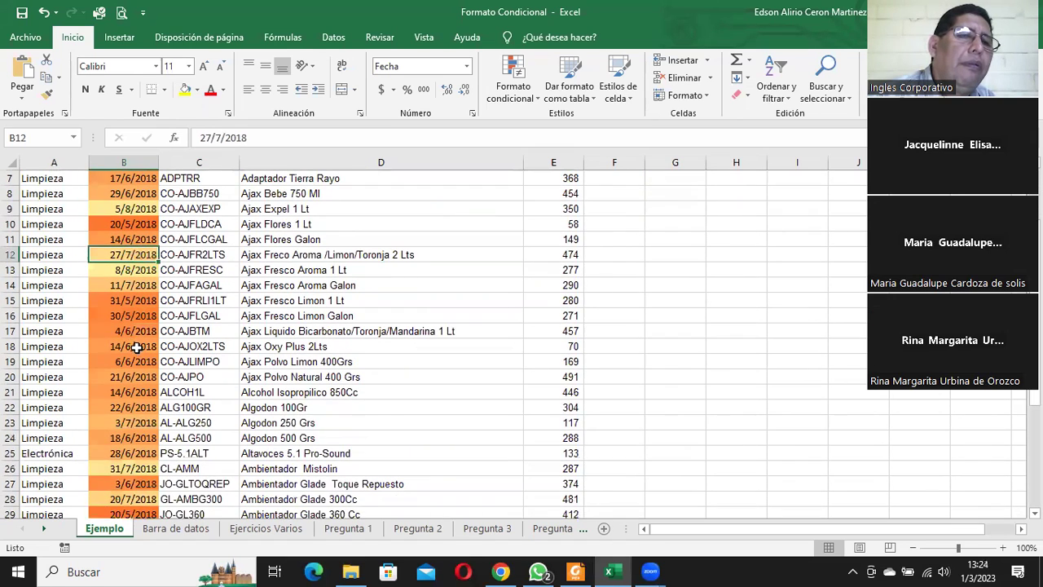
left_click(138, 393)
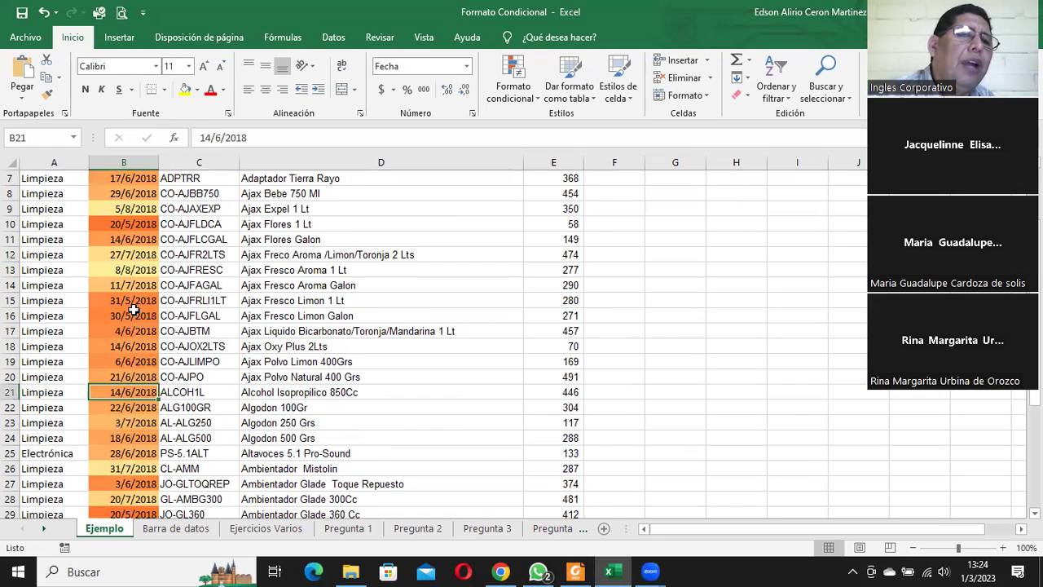
left_click(135, 300)
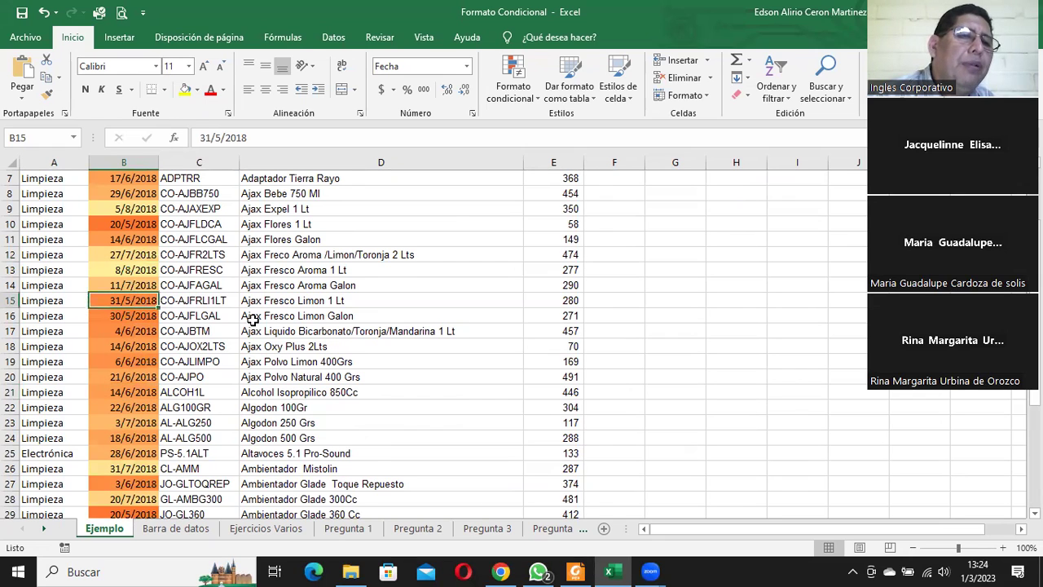
left_click(132, 437)
left_click(121, 423)
scroll(225, 420, "down", 2)
scroll(224, 421, "down", 1)
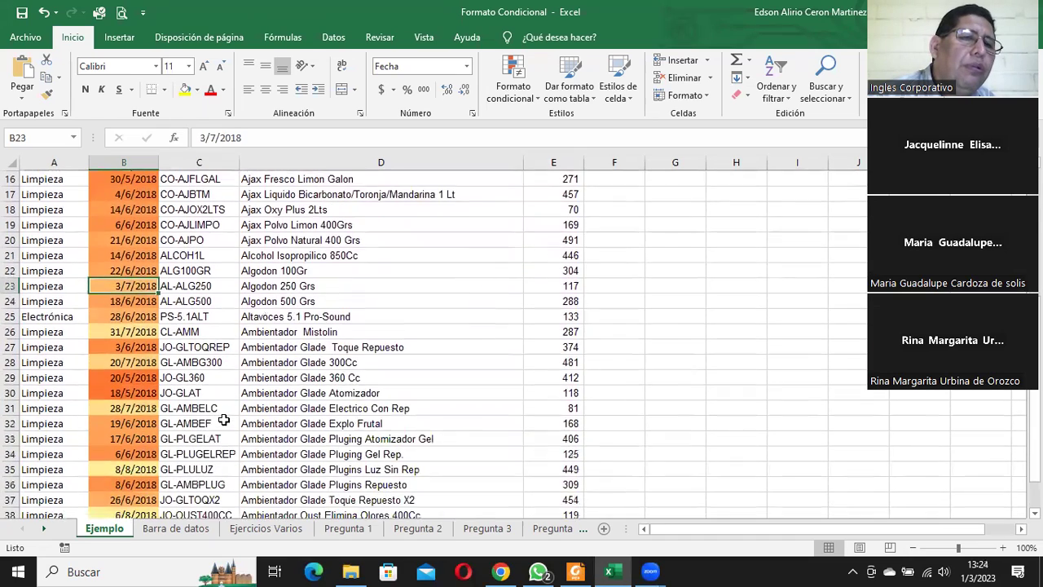
scroll(224, 418, "down", 1)
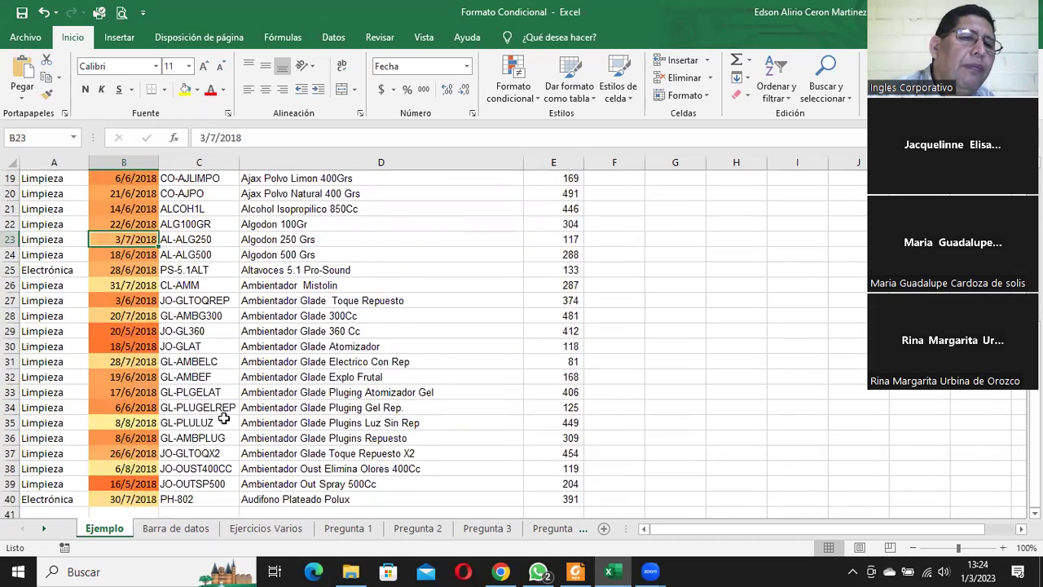
left_click(129, 484)
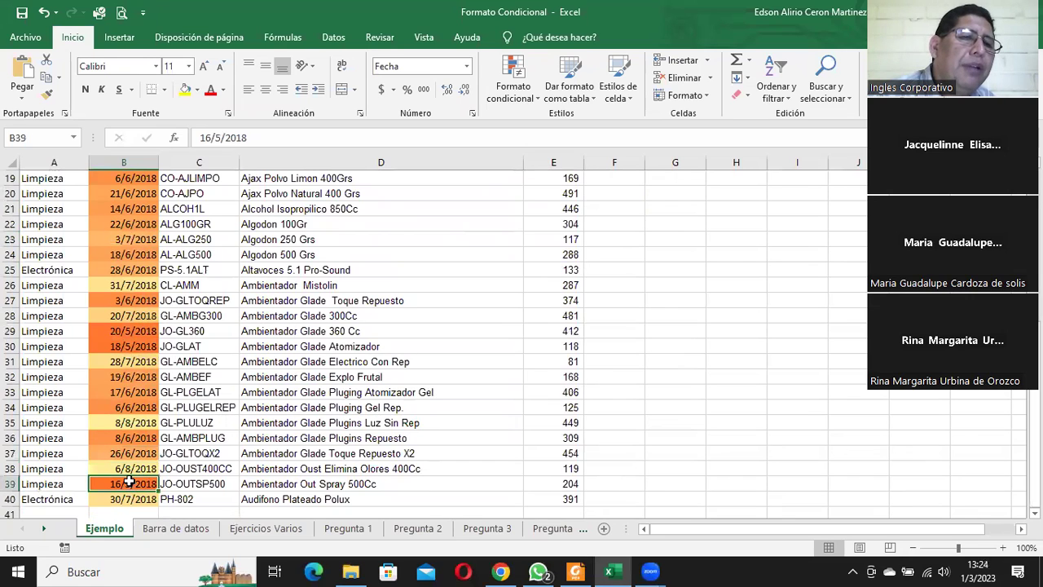
left_click(137, 497)
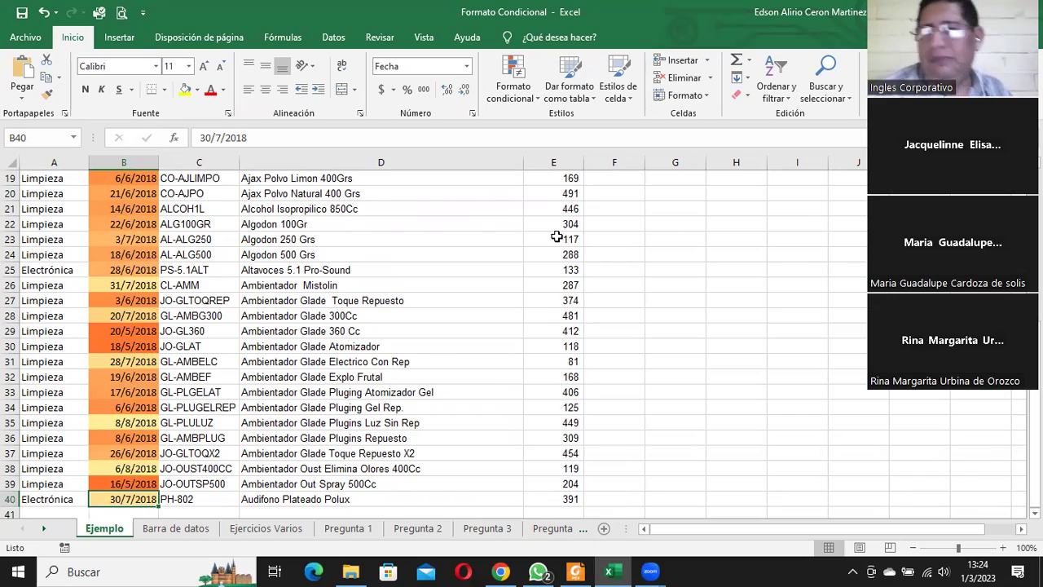
scroll(548, 238, "up", 4)
scroll(547, 239, "up", 2)
- Select the STOCK values E2:E40 and open the Formato condicional menu
left_click_drag(558, 194, 579, 489)
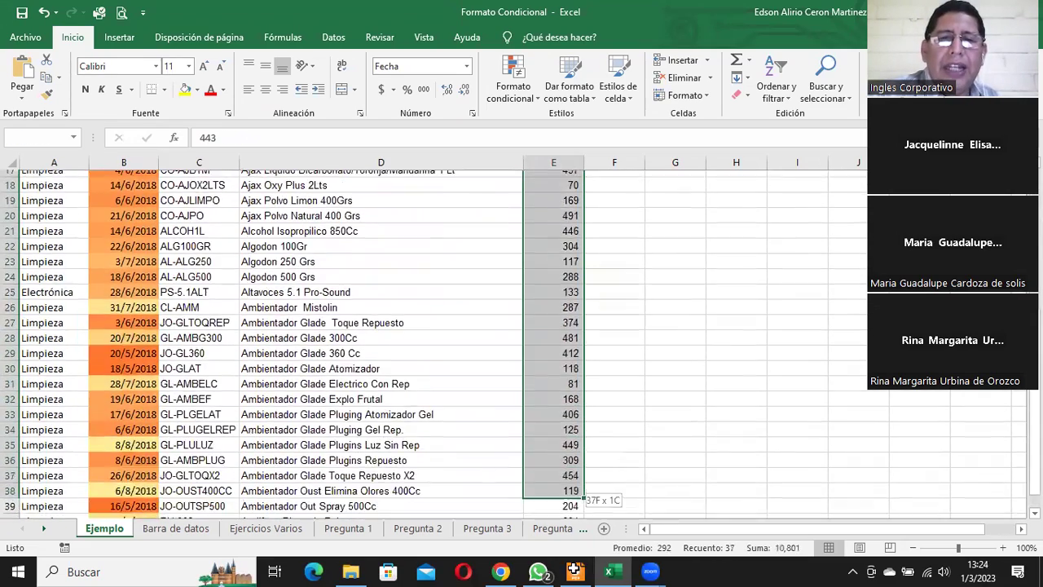
left_click_drag(579, 489, 580, 476)
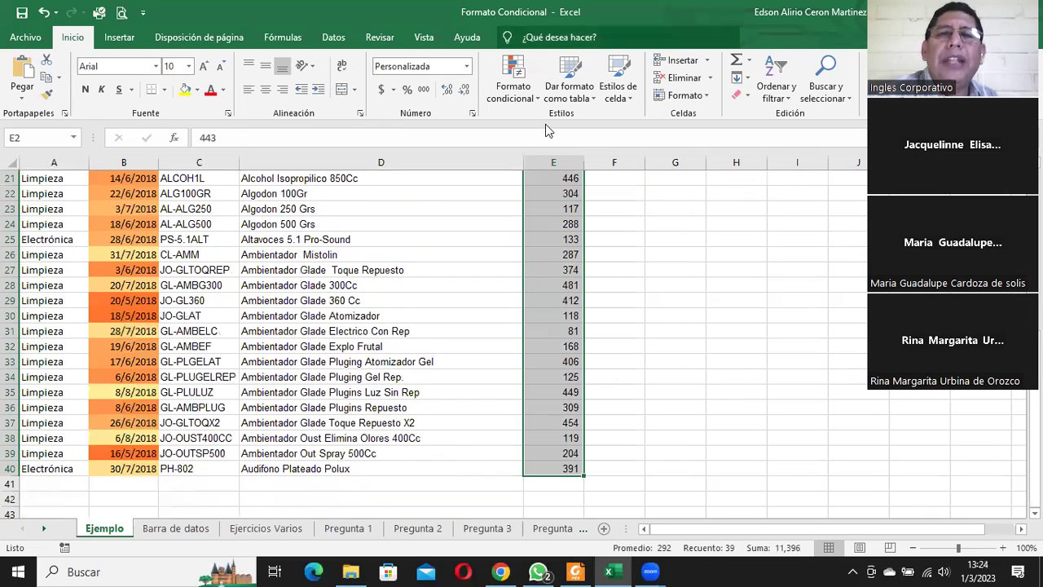
scroll(615, 373, "up", 7)
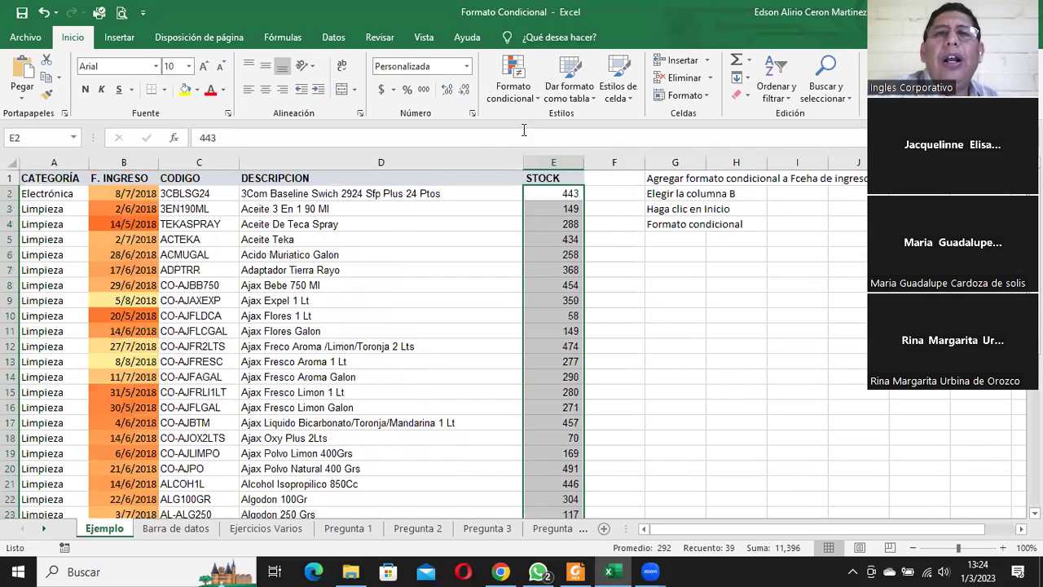
left_click(513, 85)
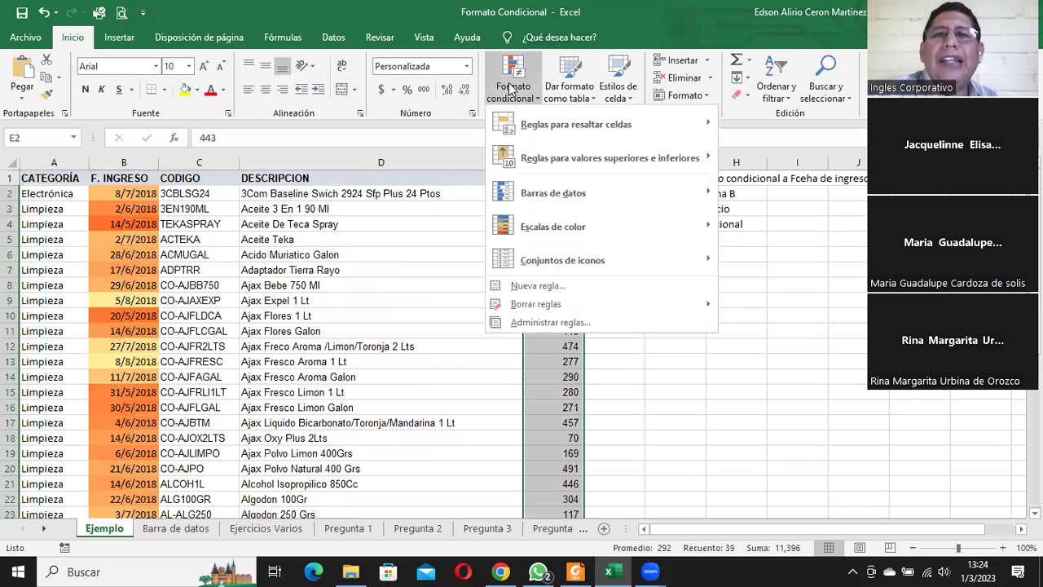
- Create a new three-colour scale rule with a dark blue minimum
left_click(554, 285)
left_click(610, 181)
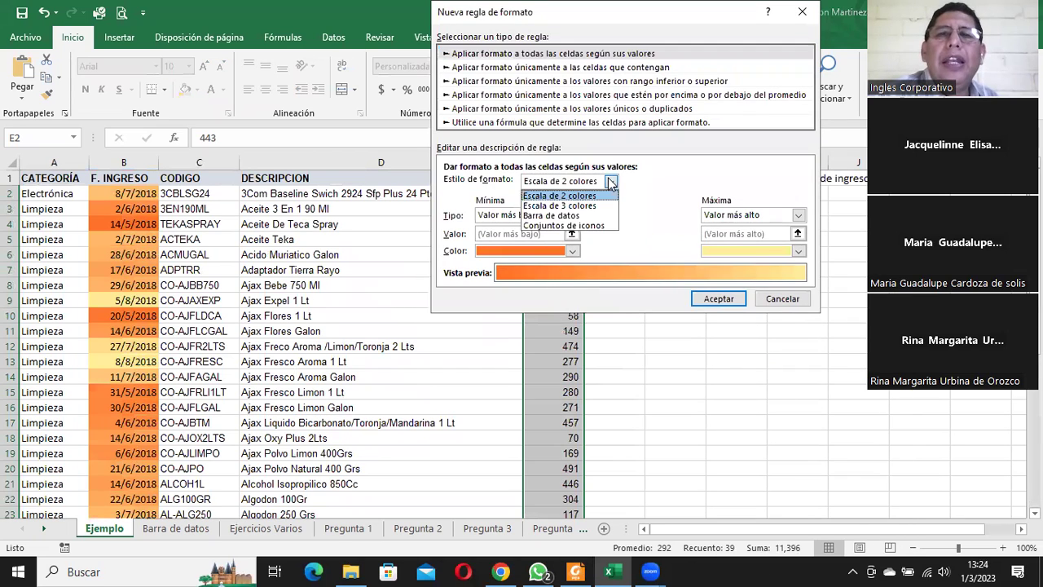
left_click(592, 206)
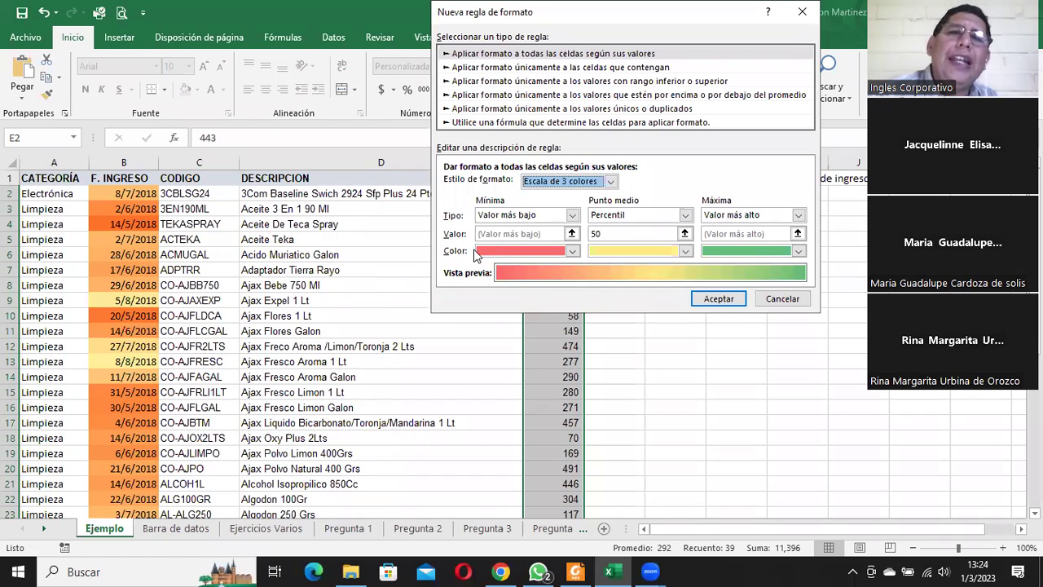
left_click(572, 250)
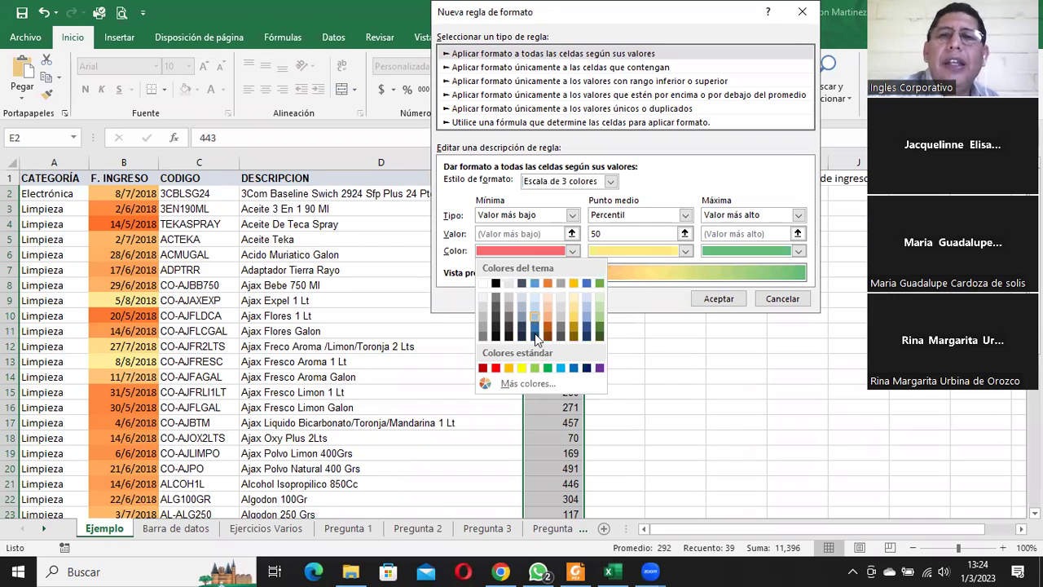
left_click(535, 334)
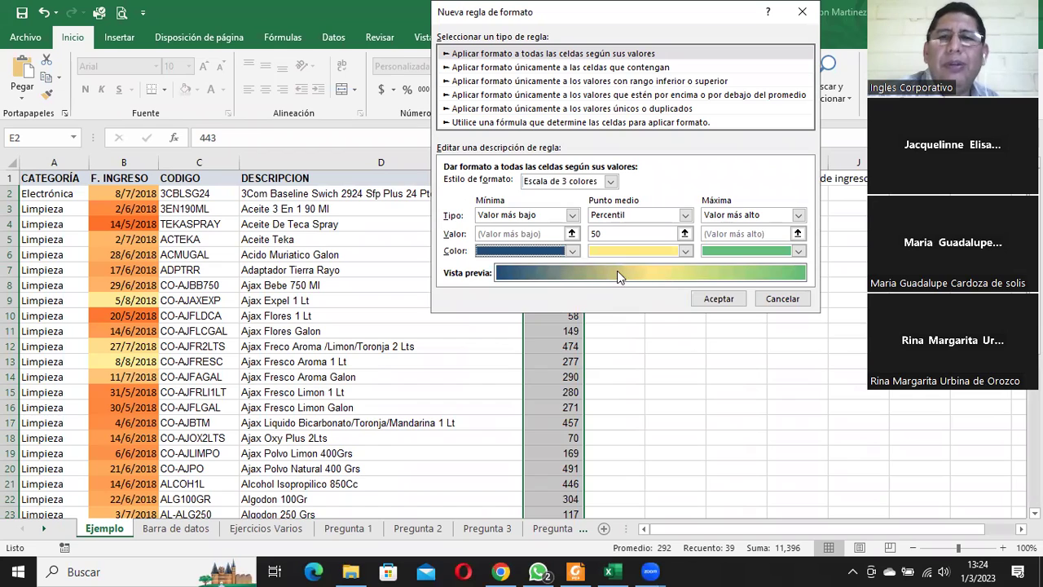
- Set the midpoint to light grey-blue and the maximum to light grey
left_click(686, 252)
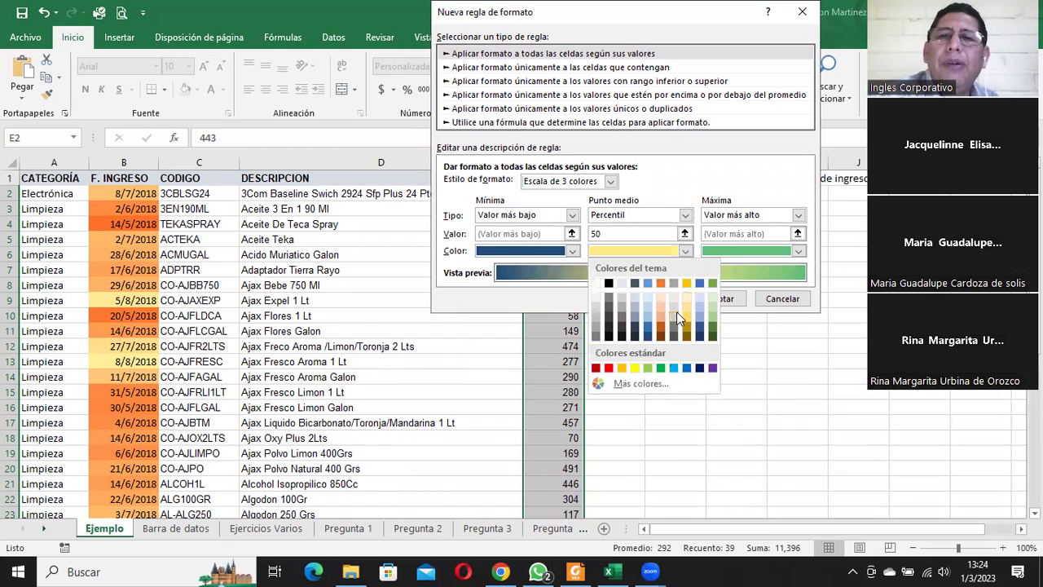
left_click(648, 333)
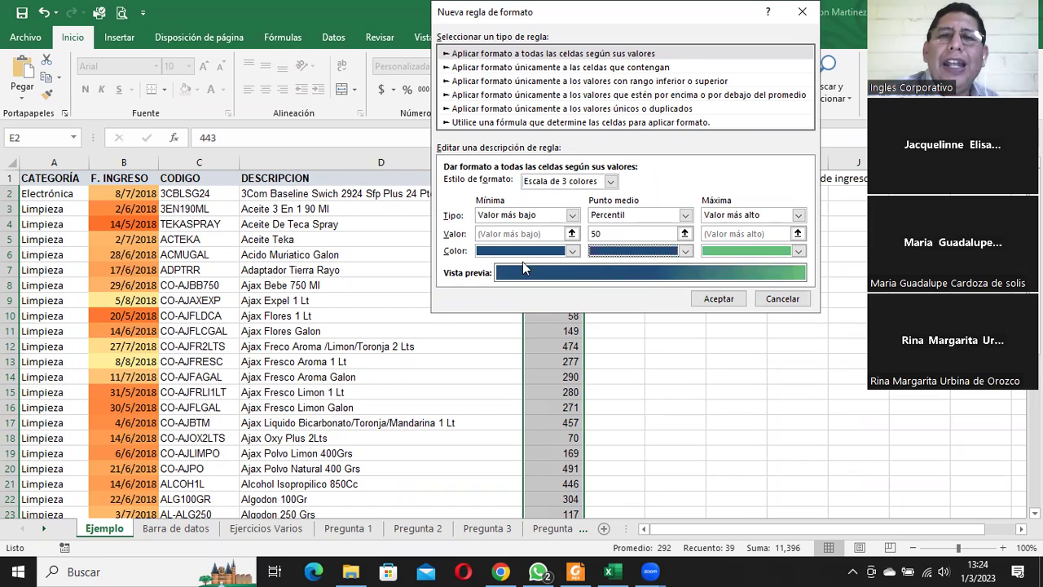
left_click(685, 251)
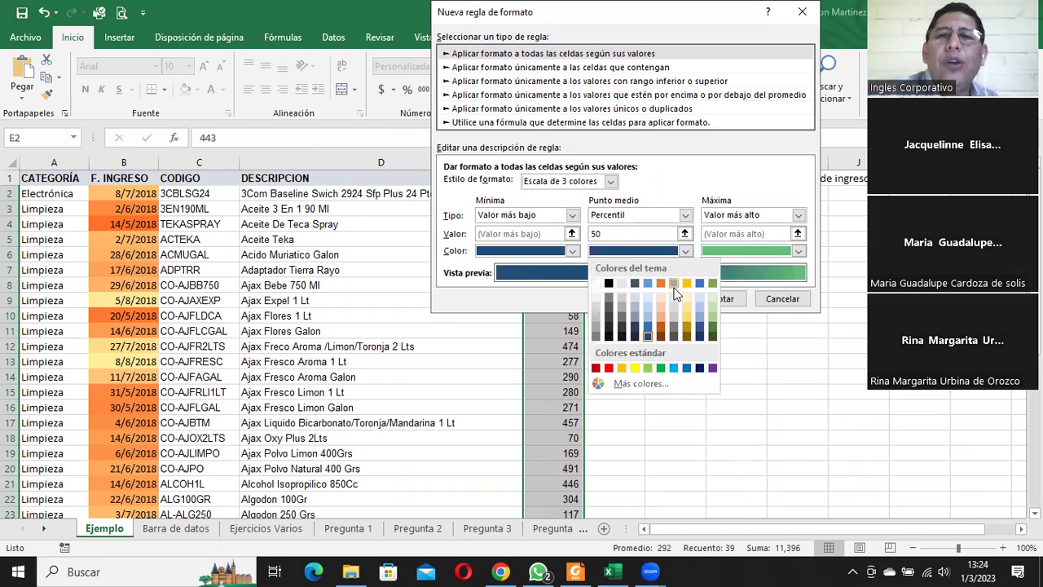
left_click(636, 304)
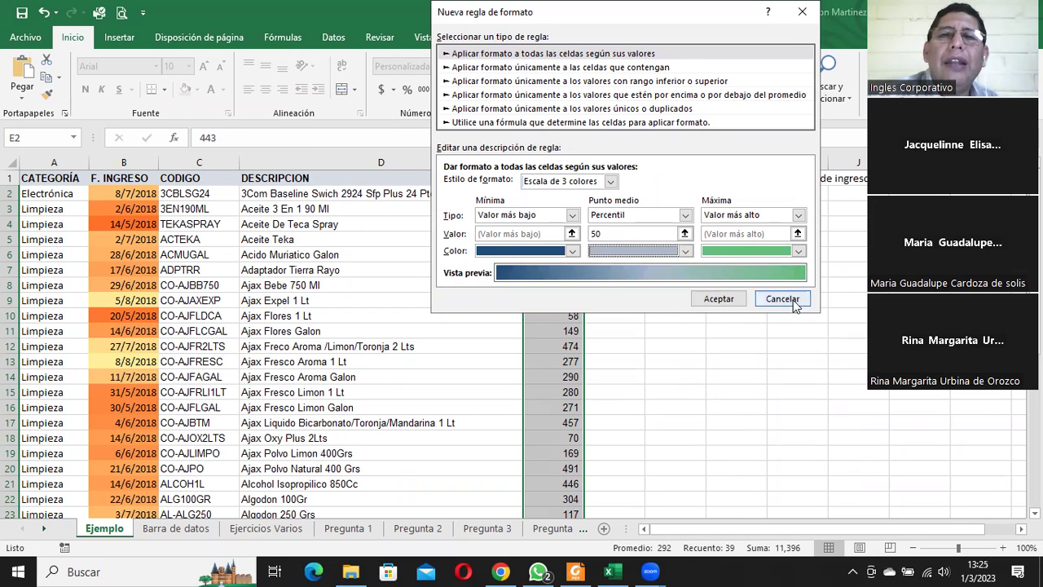
left_click(798, 251)
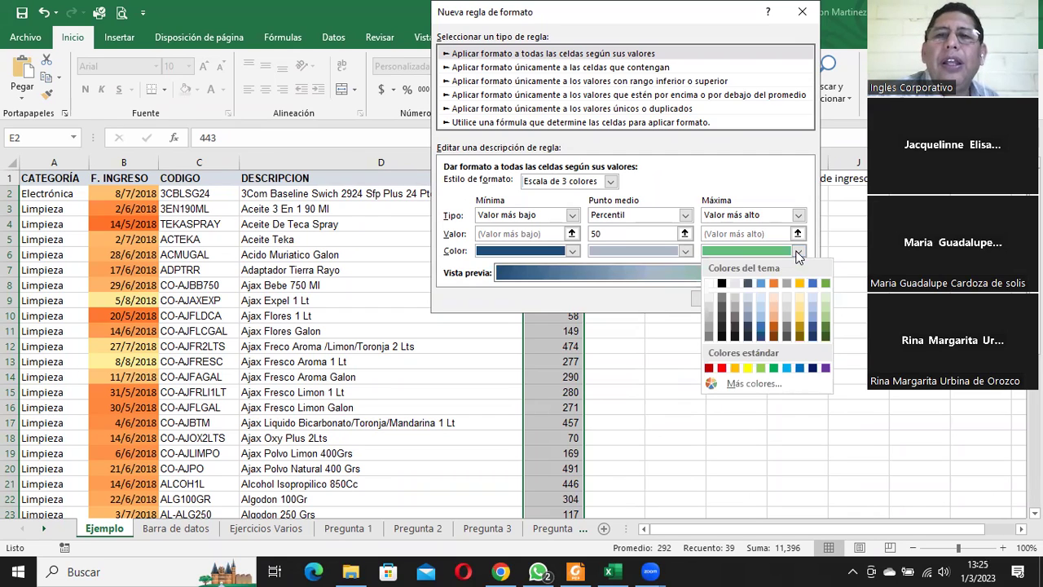
left_click(748, 307)
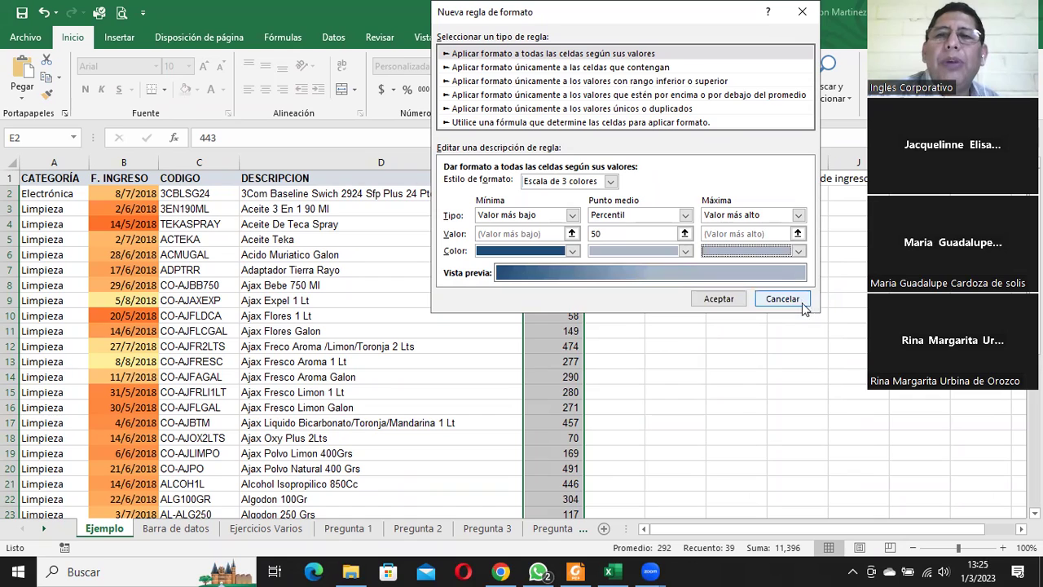
left_click(802, 252)
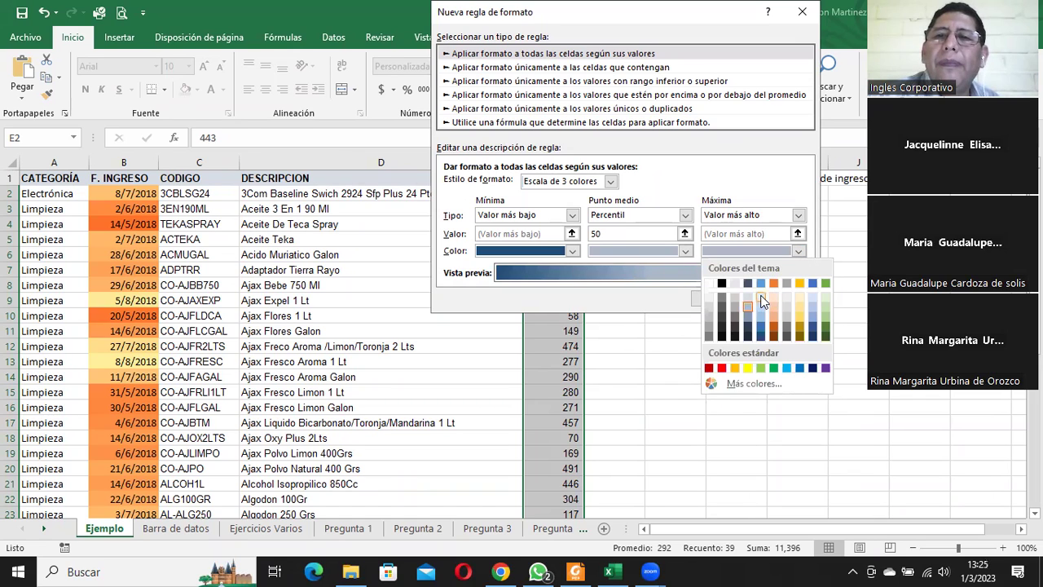
left_click(761, 299)
left_click(799, 252)
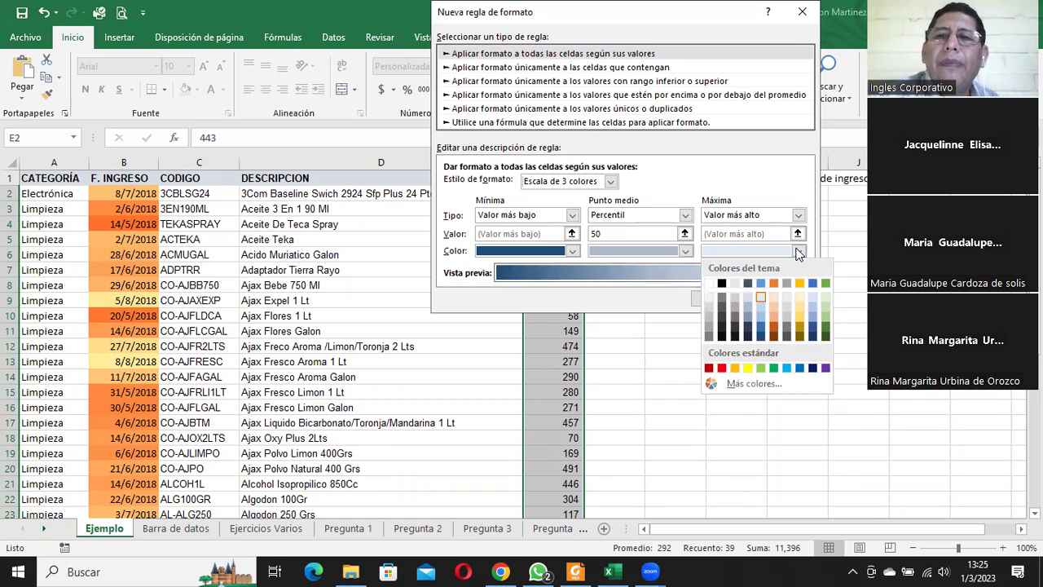
left_click(742, 293)
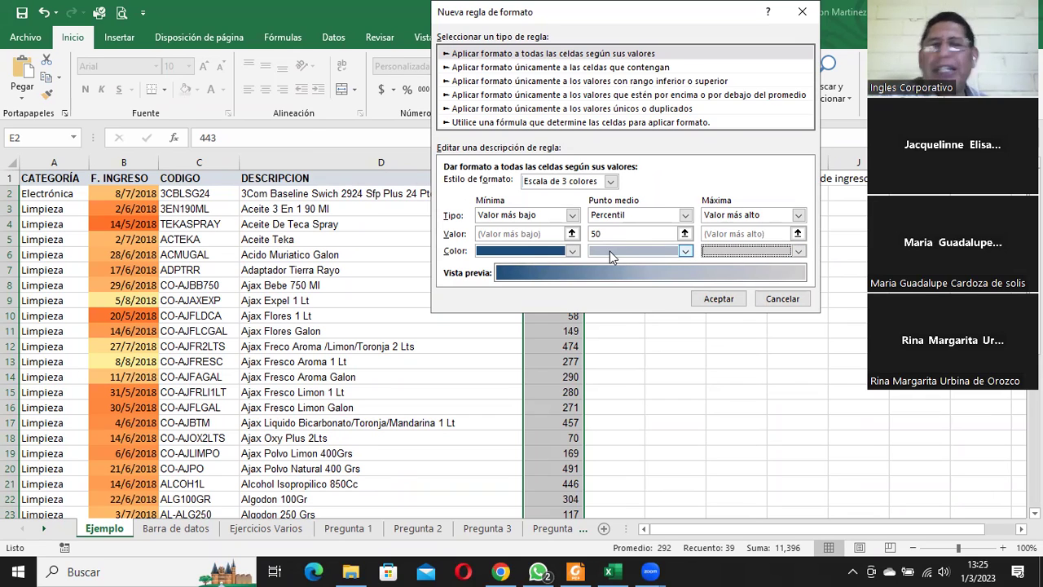
- Change the minimum colour of the scale to dark brown-orange
left_click(573, 252)
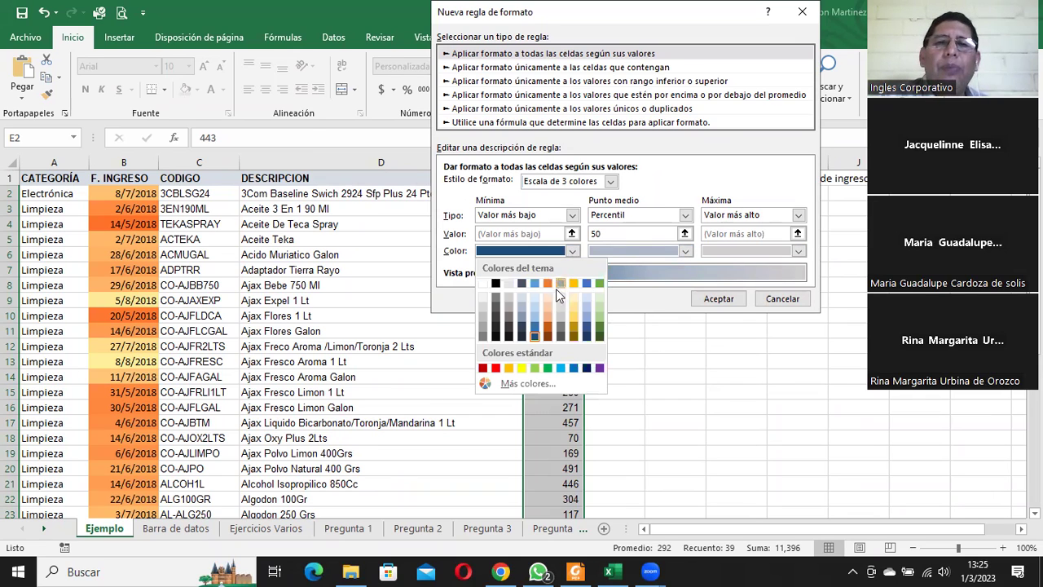
left_click(495, 368)
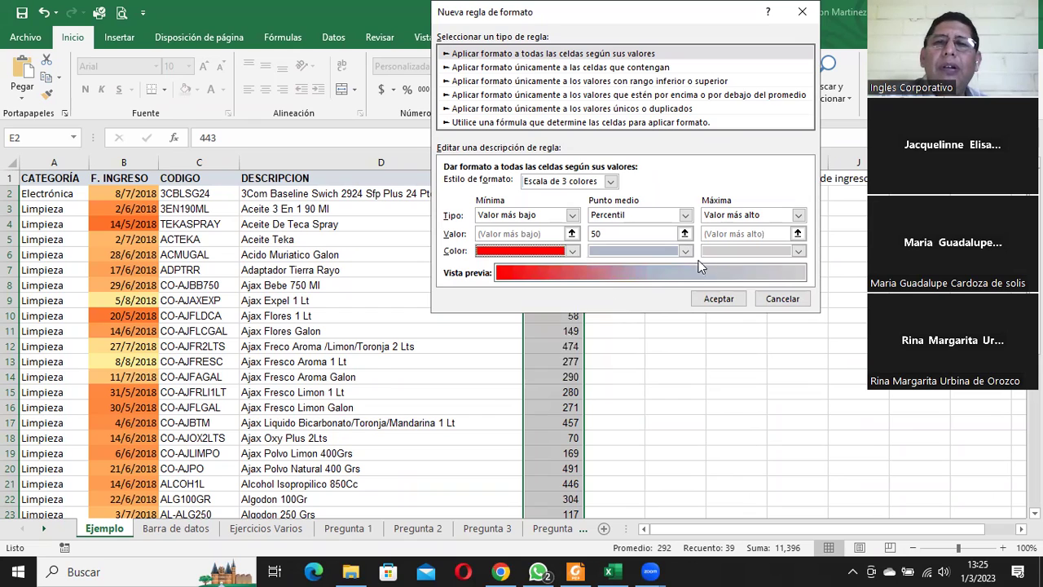
left_click(572, 251)
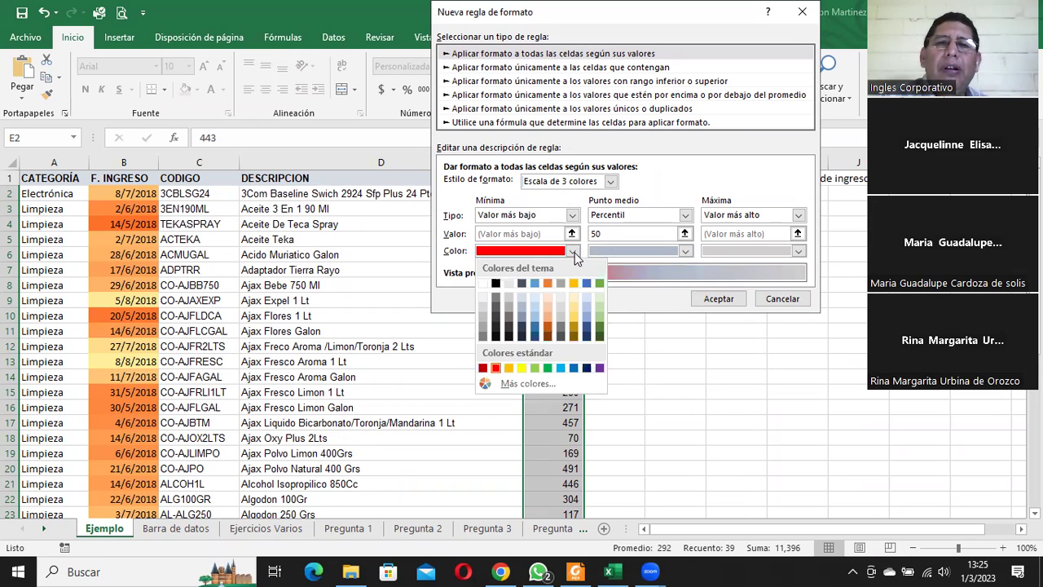
left_click(547, 317)
left_click(686, 252)
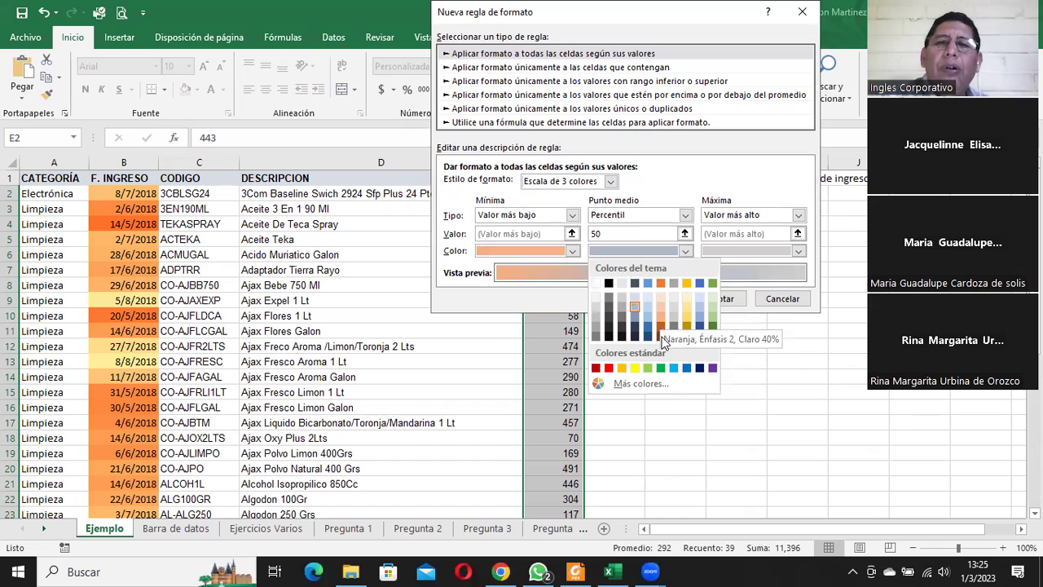
left_click(555, 269)
left_click(572, 251)
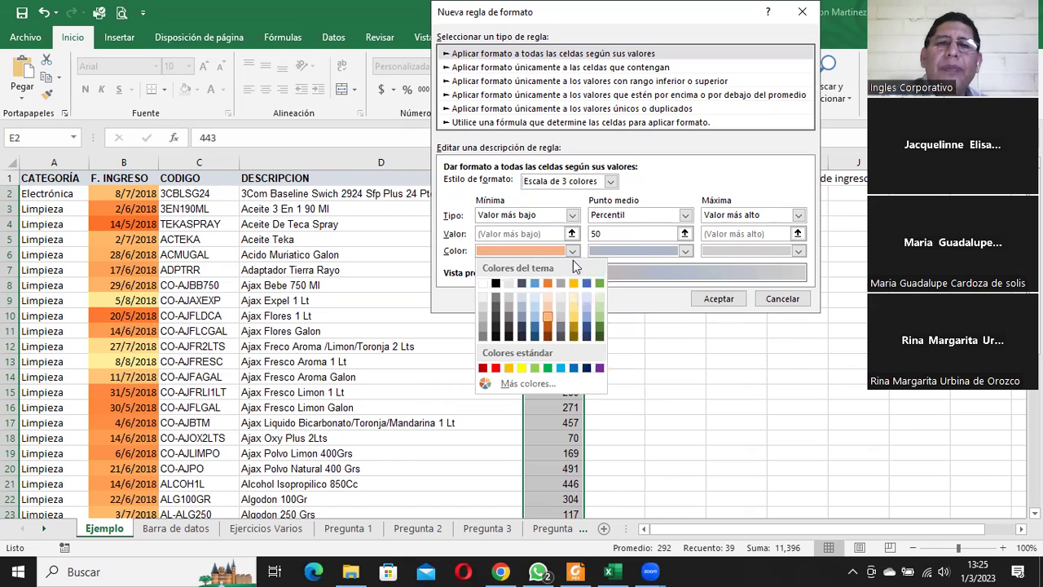
left_click(548, 332)
- Set the midpoint to light orange and the maximum to pale peach, then apply
left_click(684, 251)
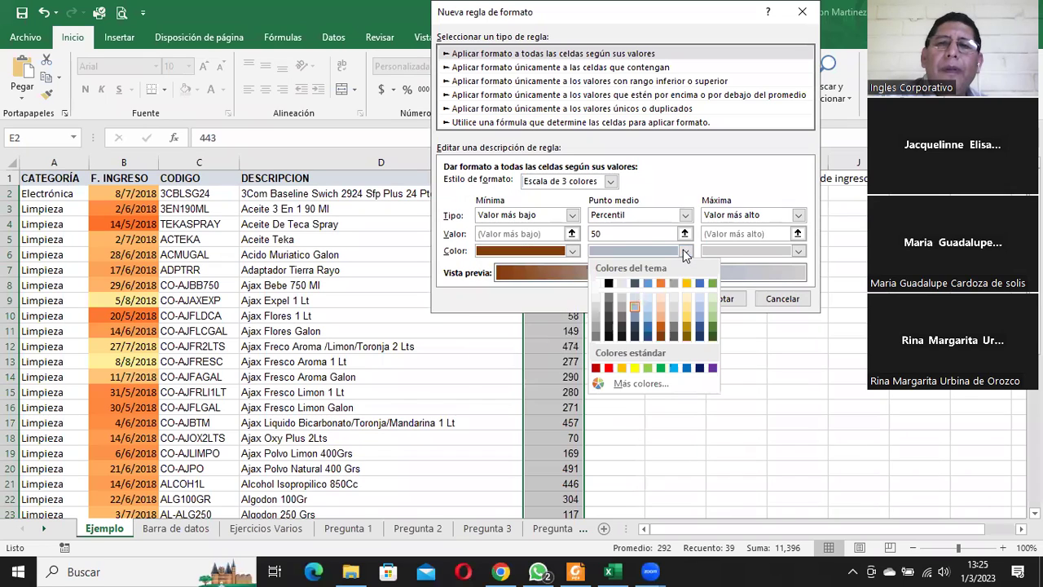
left_click(662, 319)
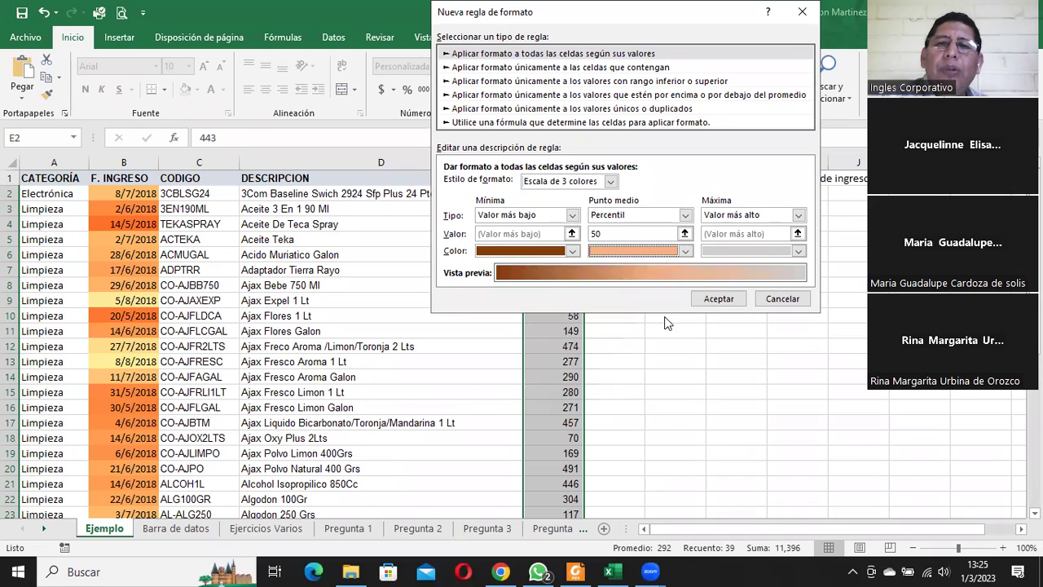
left_click(797, 253)
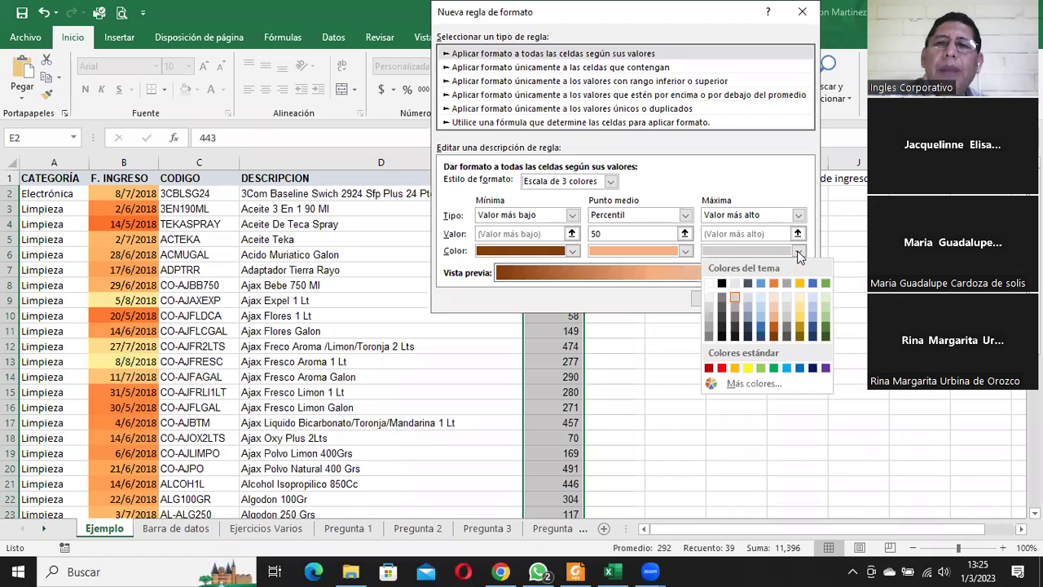
left_click(770, 298)
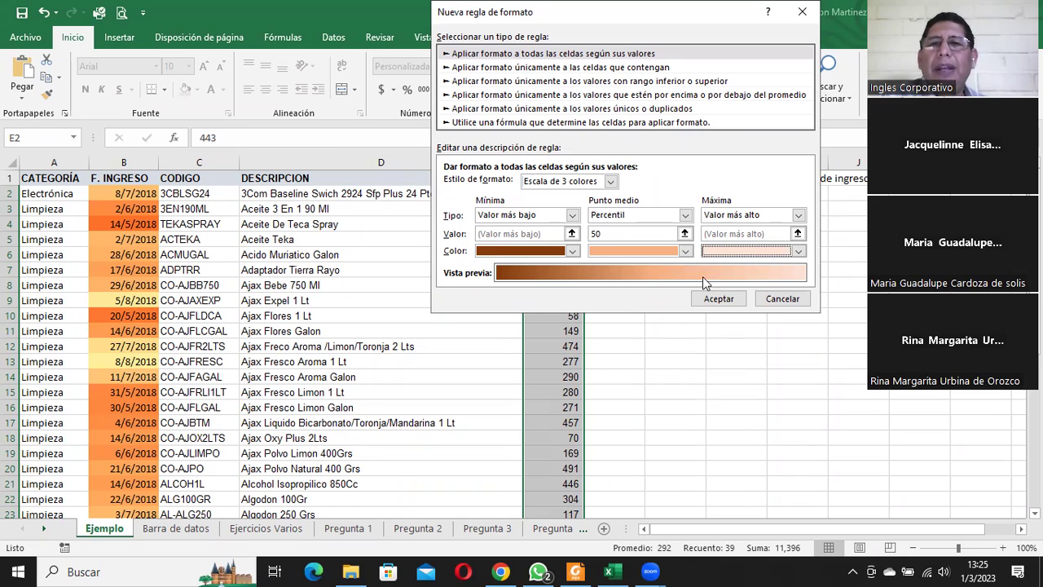
left_click(717, 298)
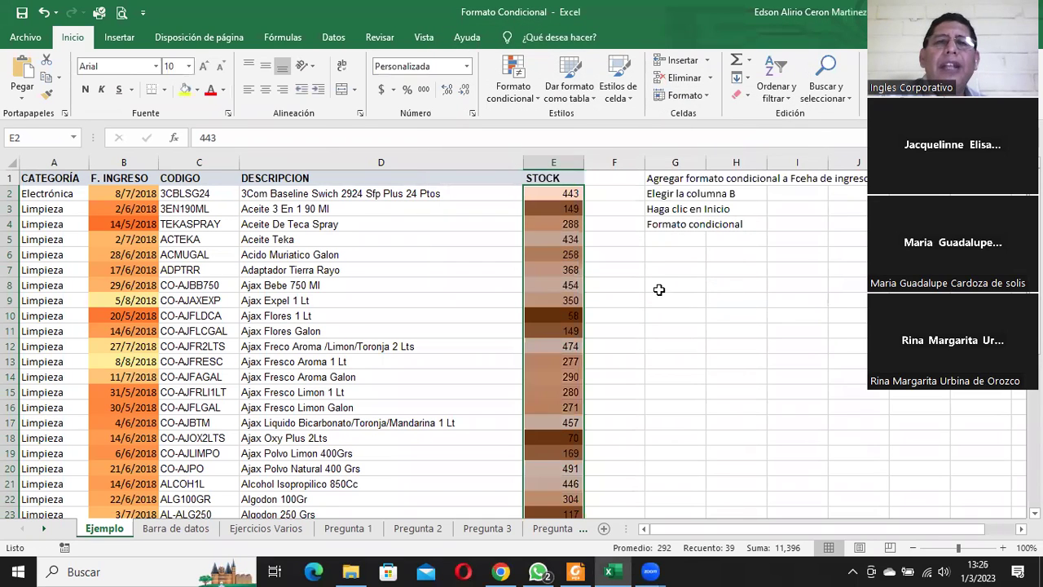
left_click(562, 252)
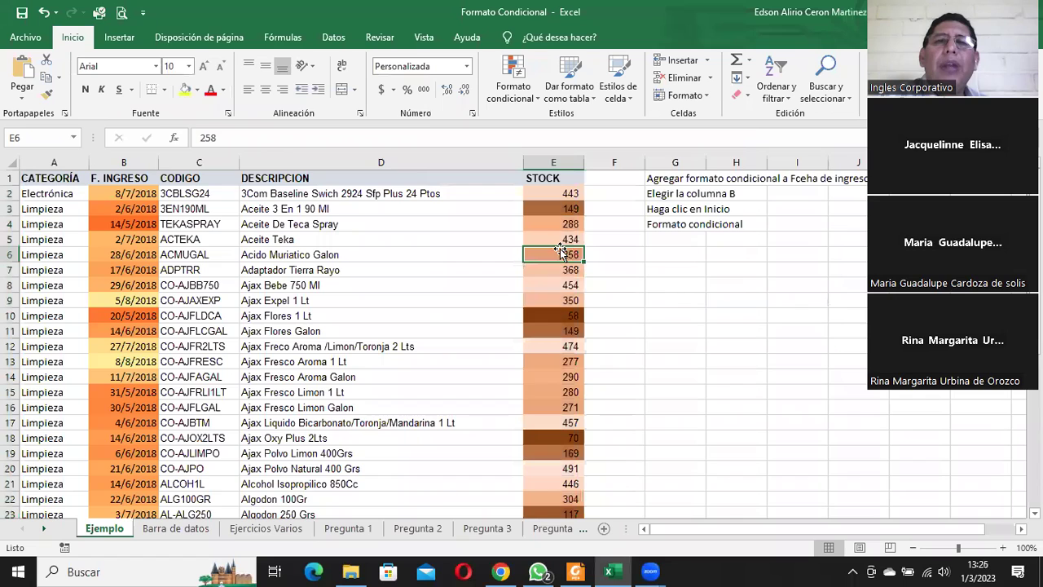
left_click(555, 210)
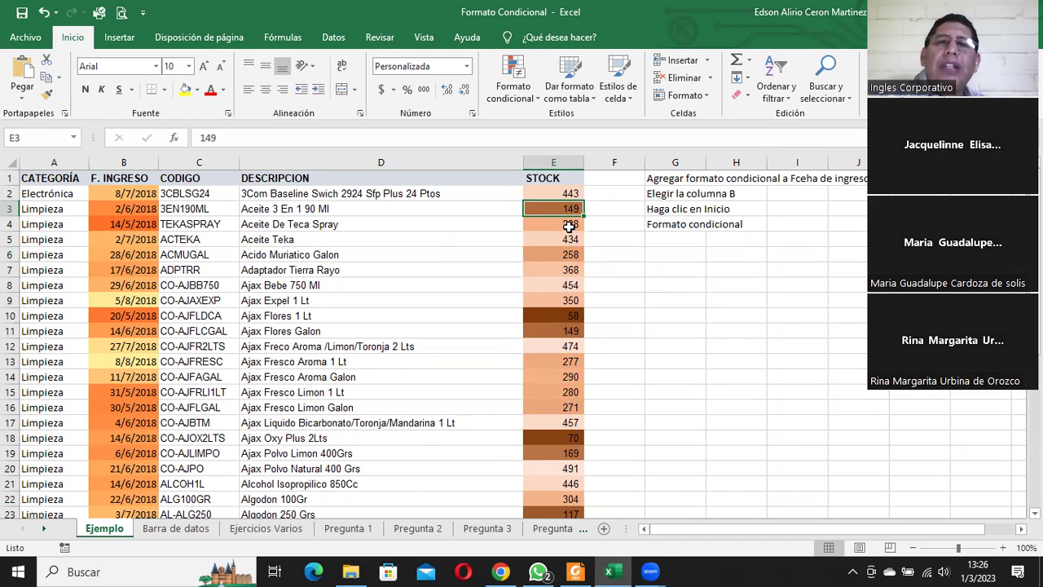
left_click(571, 196)
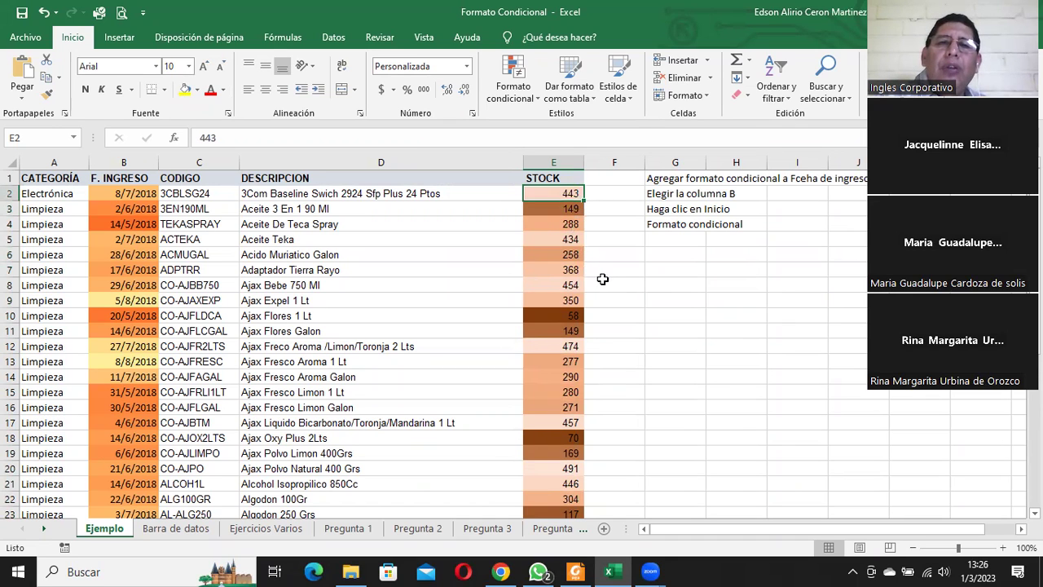
scroll(597, 291, "down", 3)
scroll(597, 291, "down", 2)
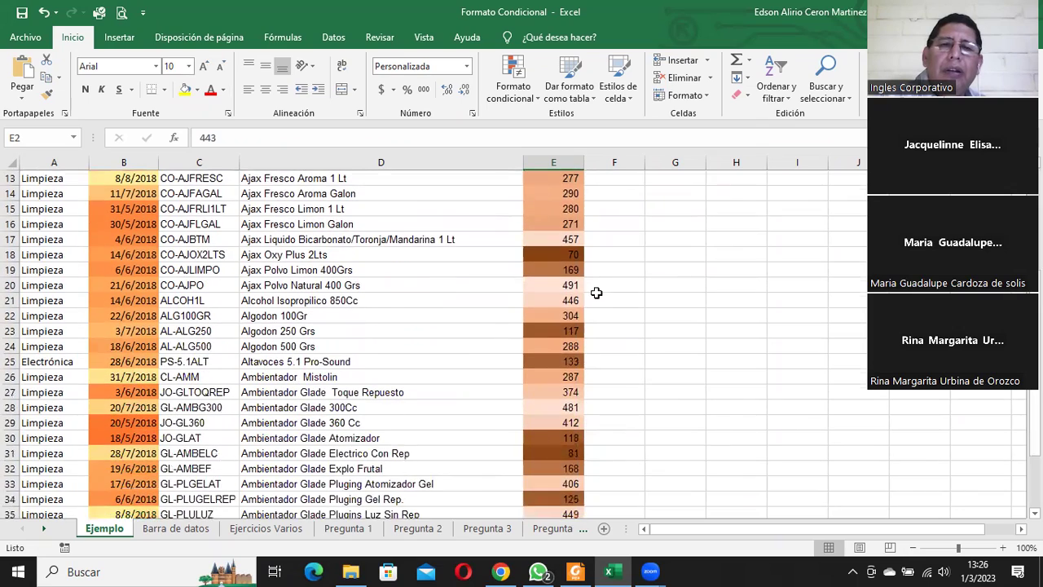
scroll(597, 291, "down", 1)
scroll(598, 291, "down", 1)
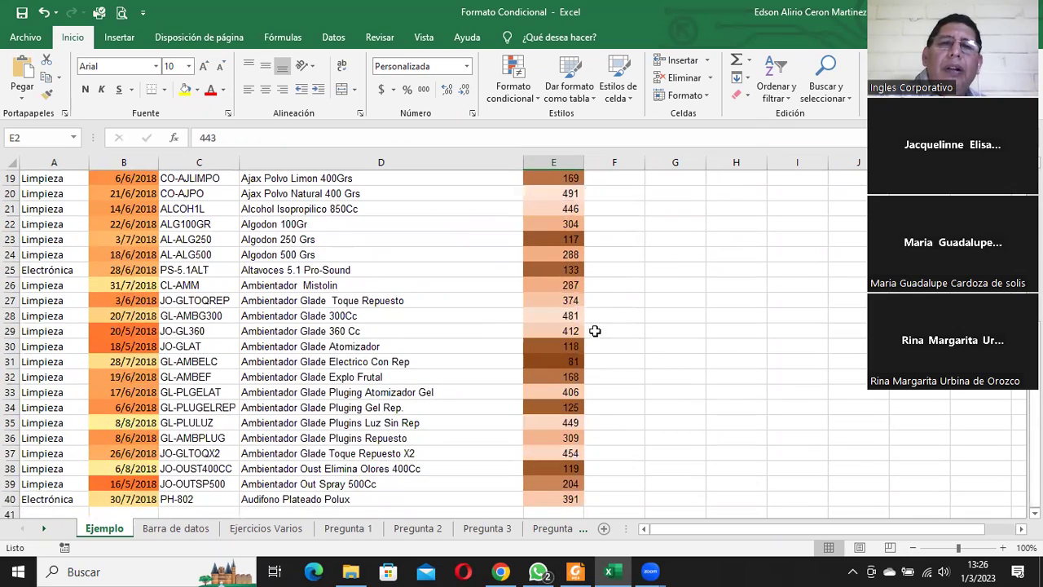
left_click(564, 361)
left_click(564, 347)
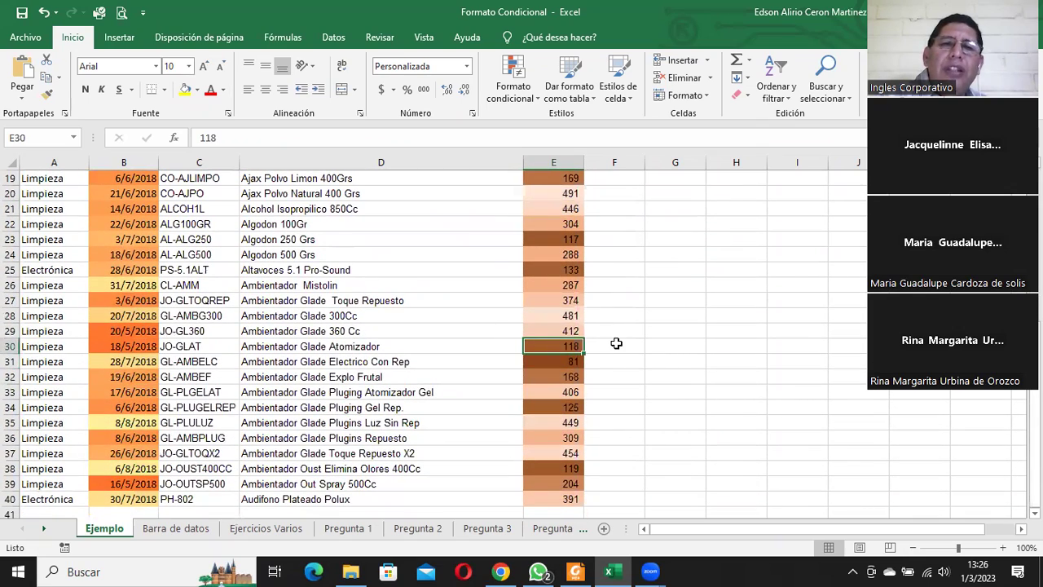
scroll(616, 343, "down", 1)
scroll(616, 343, "down", 1)
left_click(559, 405)
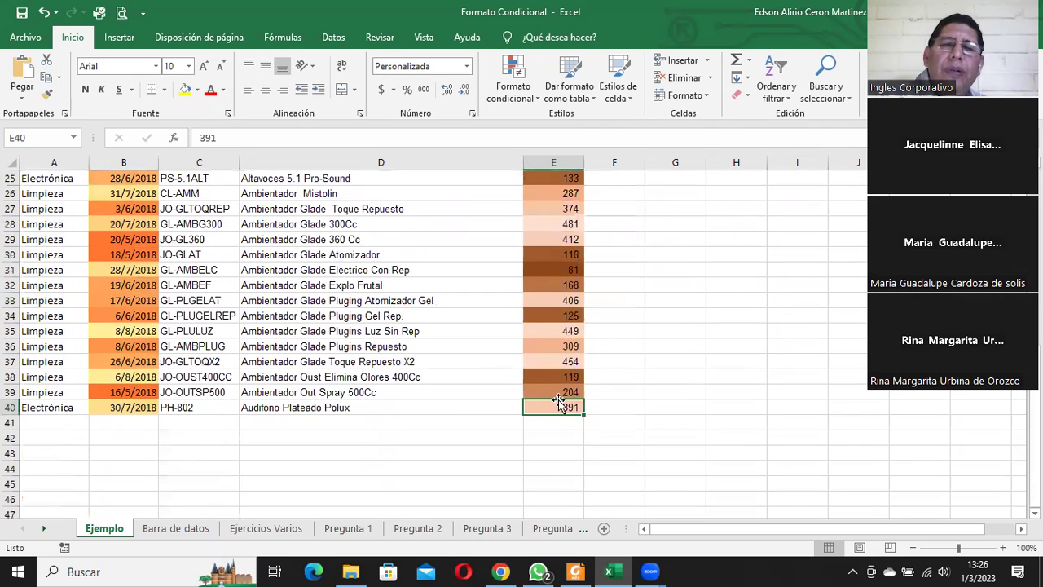
left_click(570, 377)
scroll(629, 347, "up", 2)
scroll(628, 348, "up", 3)
scroll(628, 347, "up", 3)
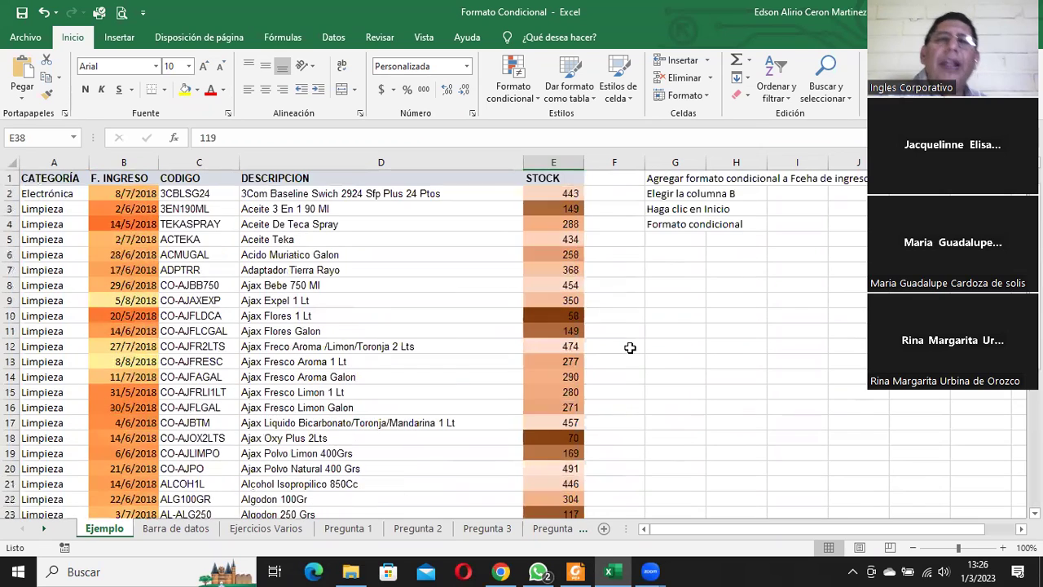
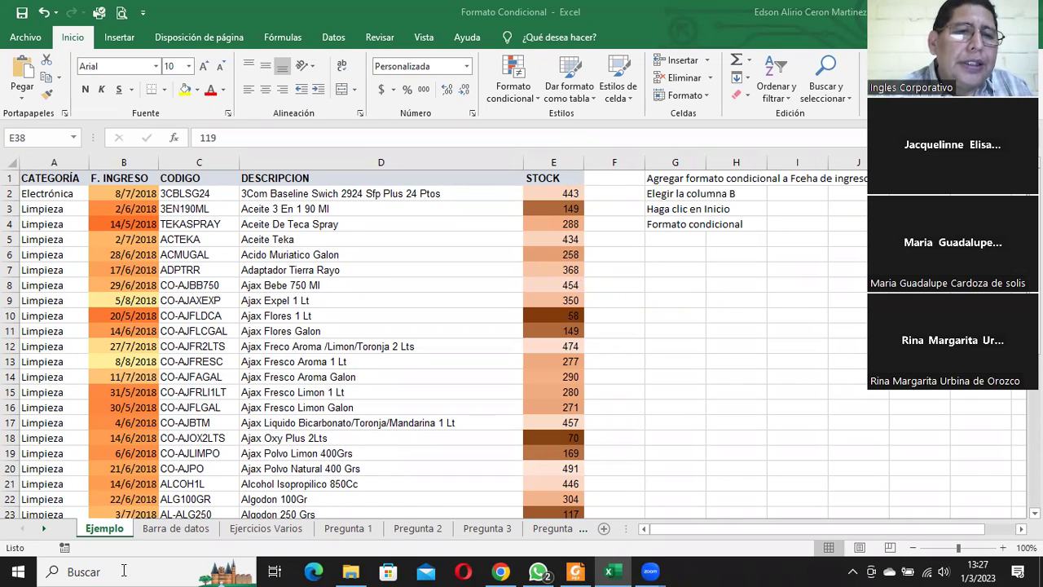
- On the Barra de datos sheet, add a Barra de datos rule to the STOCK quantities in E2:E40
left_click(184, 536)
left_click(184, 536)
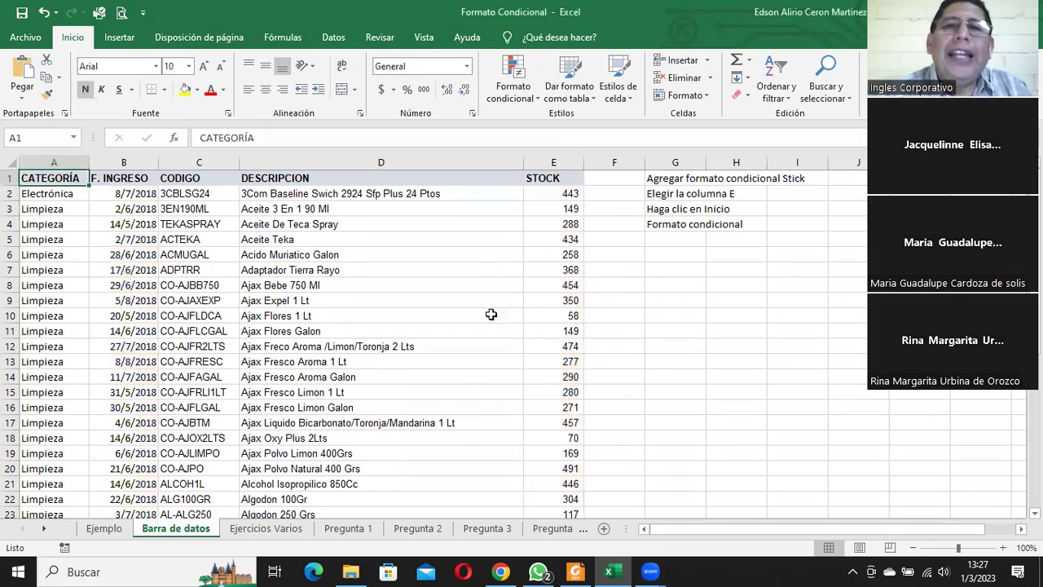
left_click_drag(539, 194, 571, 513)
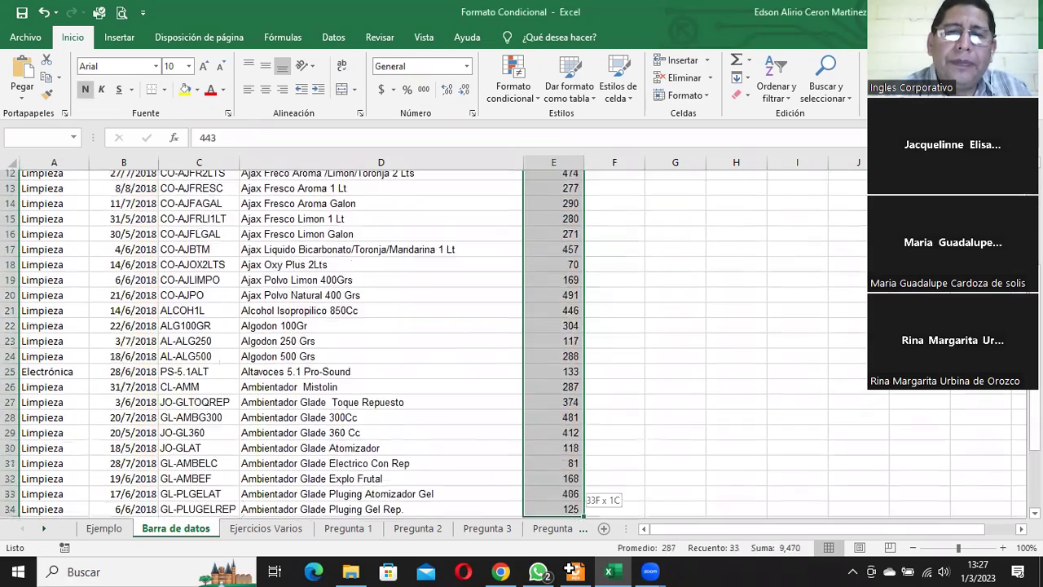
scroll(570, 487, "down", 1)
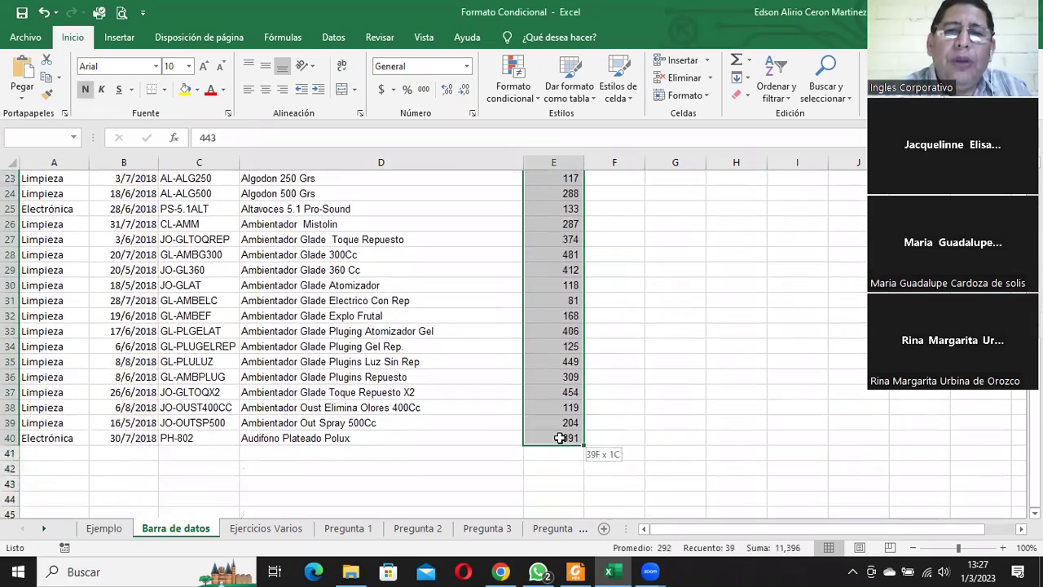
left_click(513, 81)
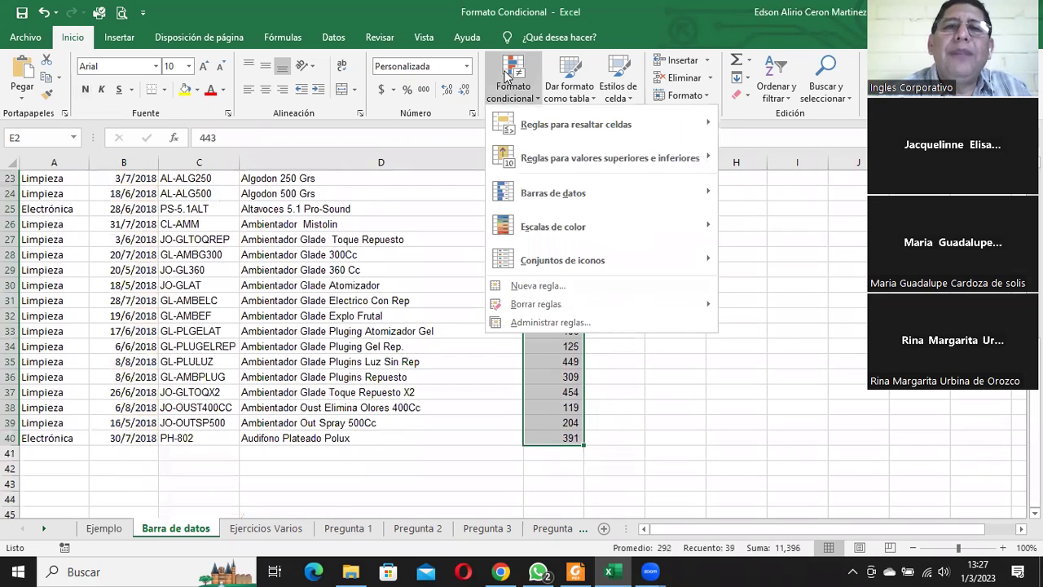
left_click(584, 284)
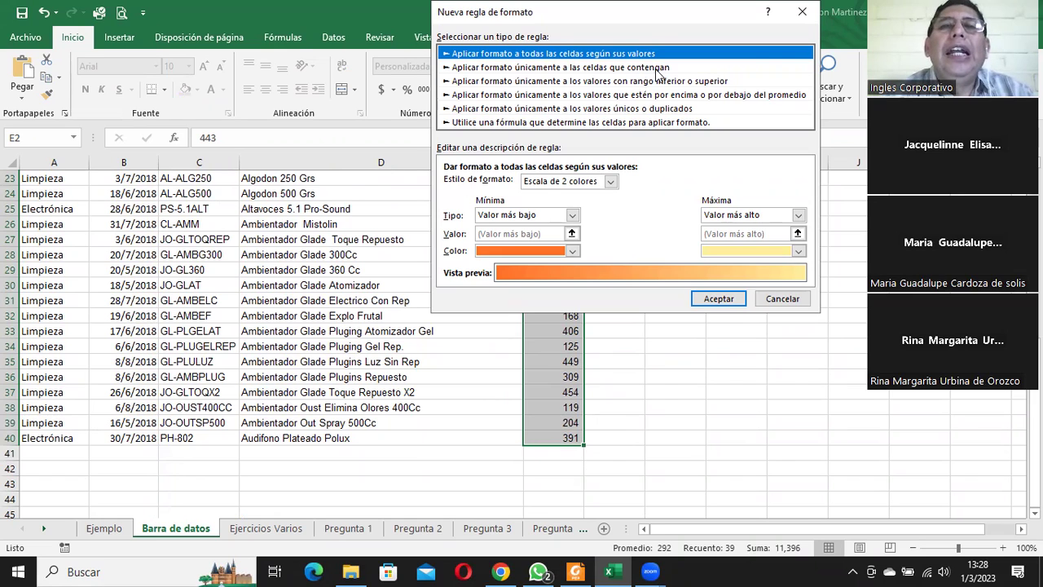
left_click(609, 182)
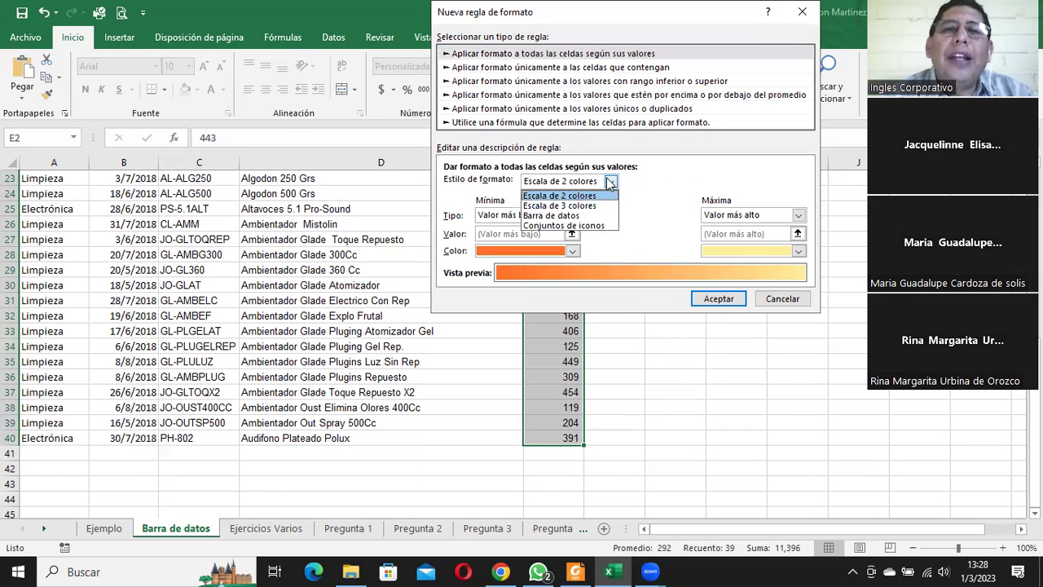
left_click(544, 216)
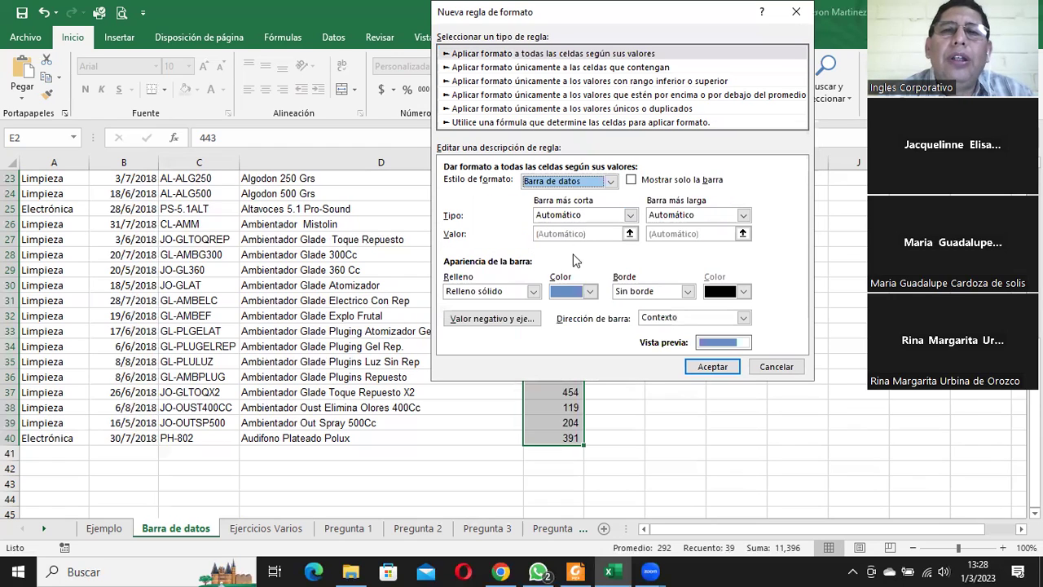
left_click(717, 367)
scroll(655, 317, "up", 2)
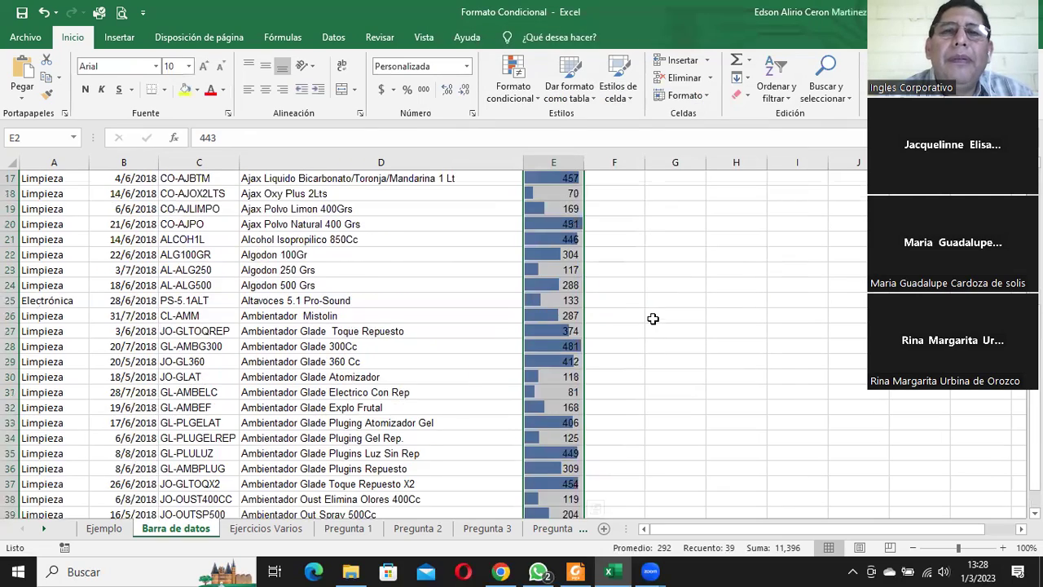
scroll(655, 317, "up", 1)
scroll(655, 313, "up", 3)
scroll(654, 312, "up", 1)
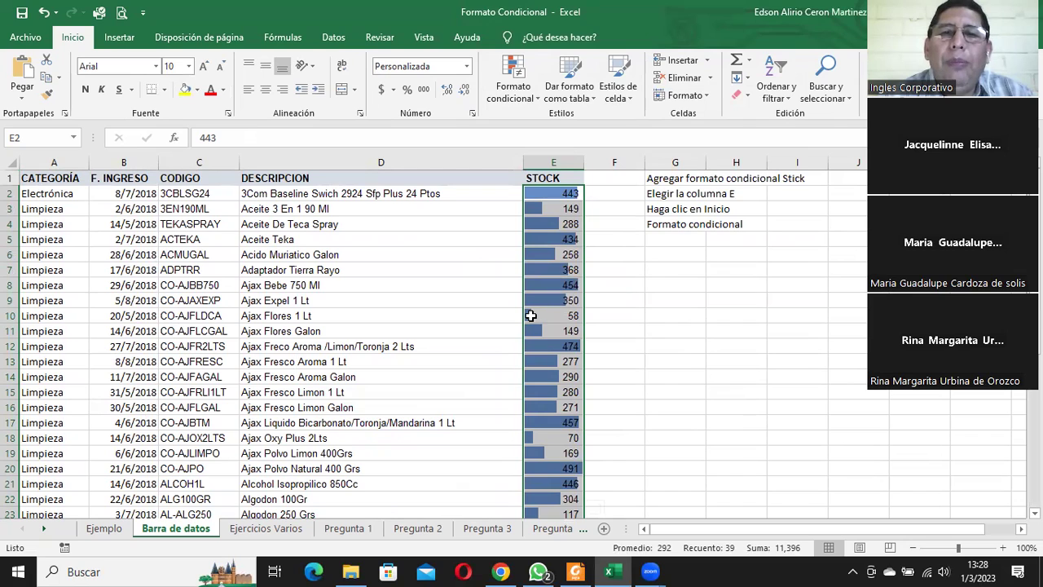
left_click(656, 326)
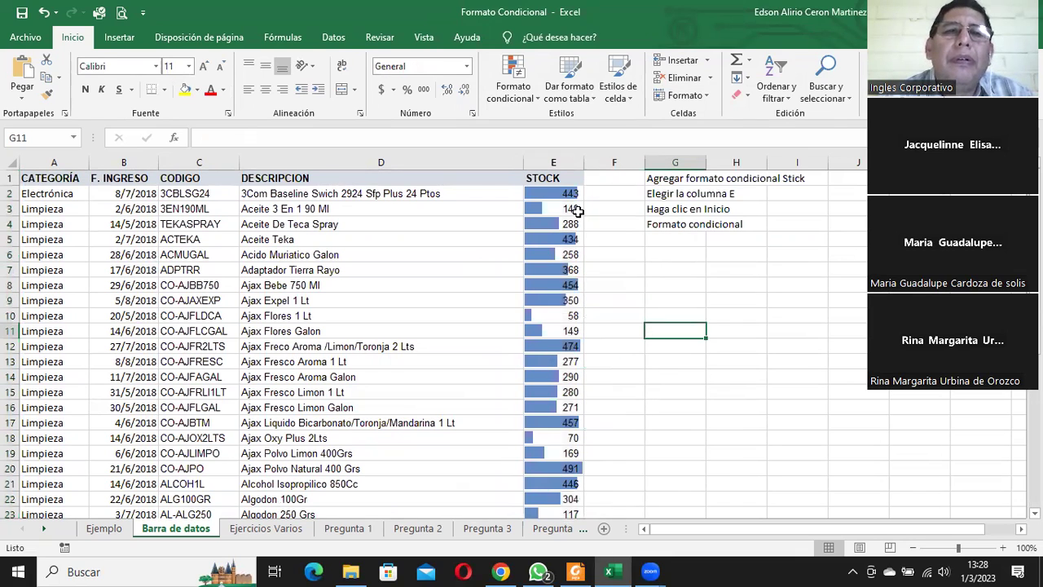
left_click(576, 211)
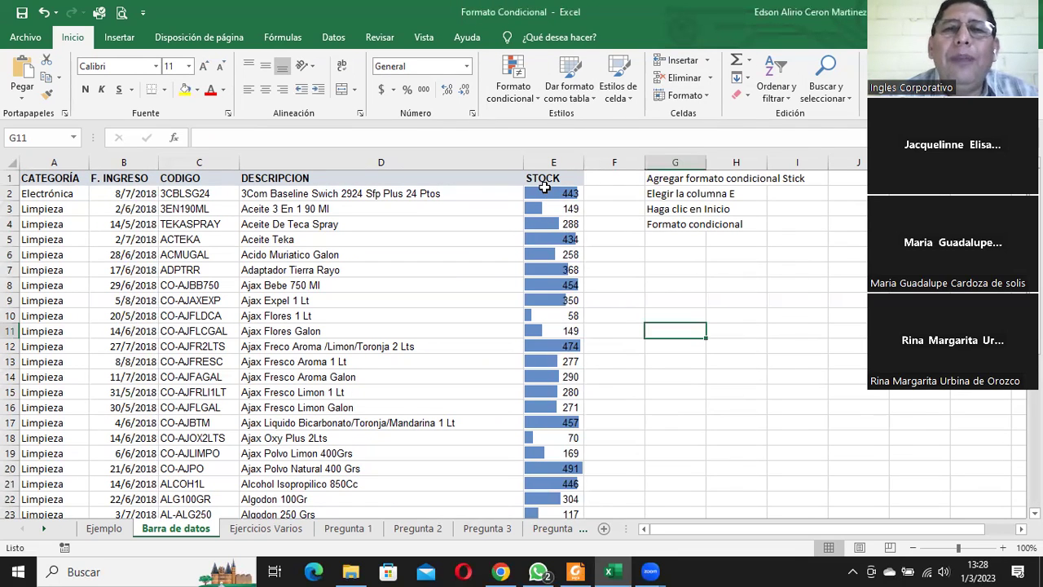
left_click(544, 188)
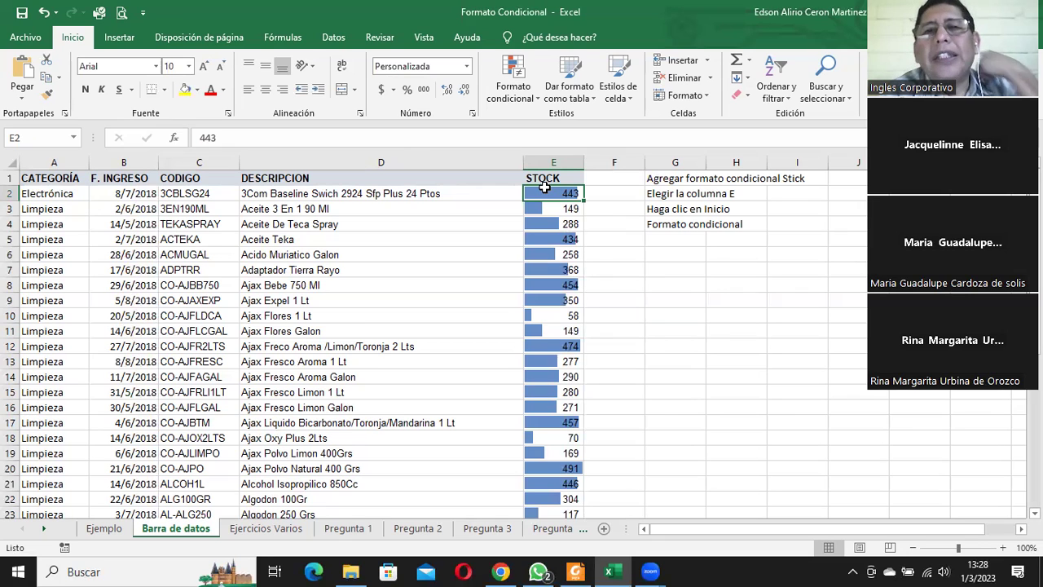
left_click(550, 315)
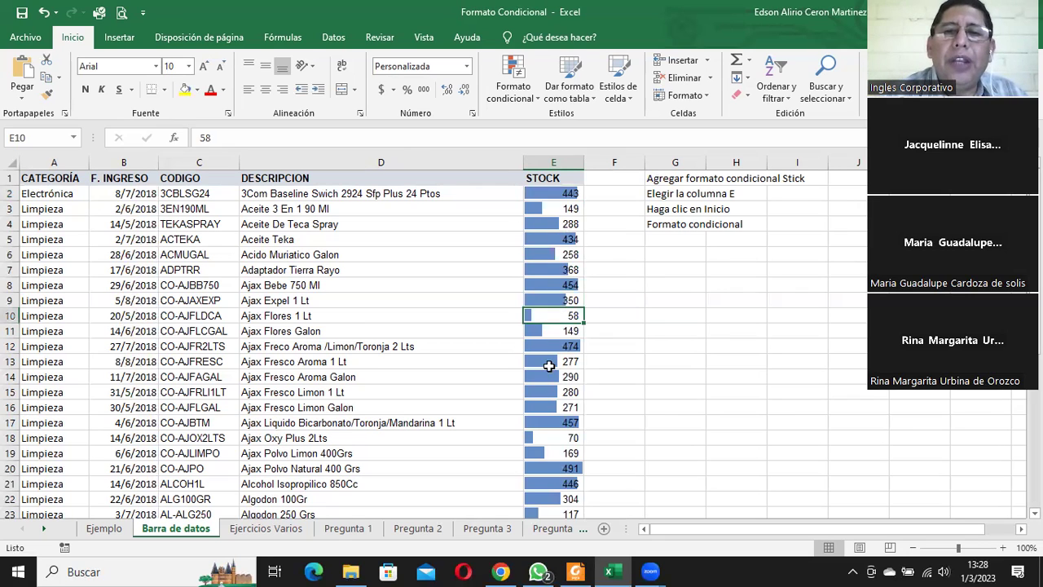
left_click(542, 440)
scroll(543, 445, "down", 1)
scroll(562, 437, "down", 1)
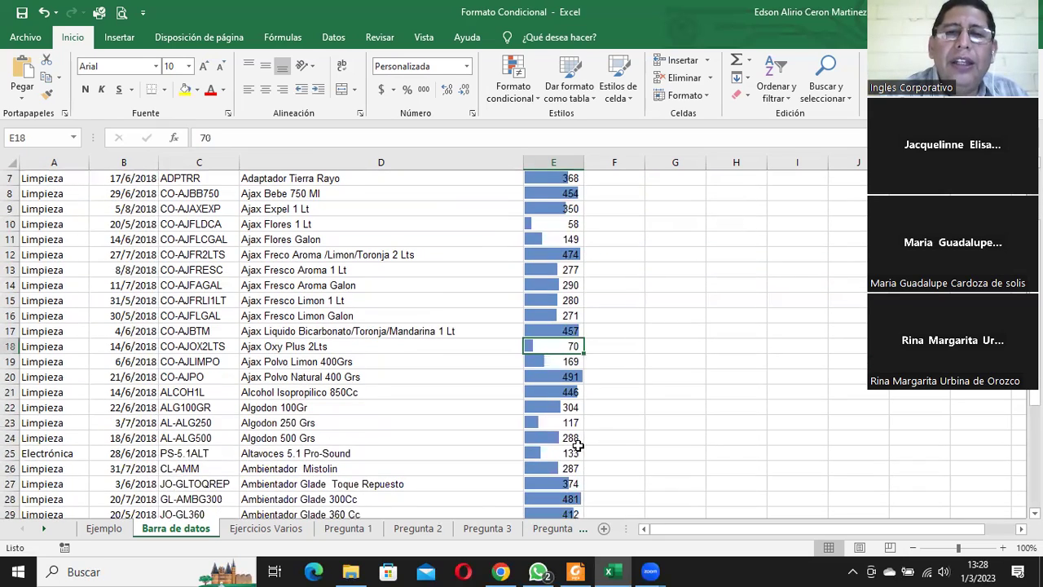
left_click(546, 424)
scroll(595, 448, "down", 2)
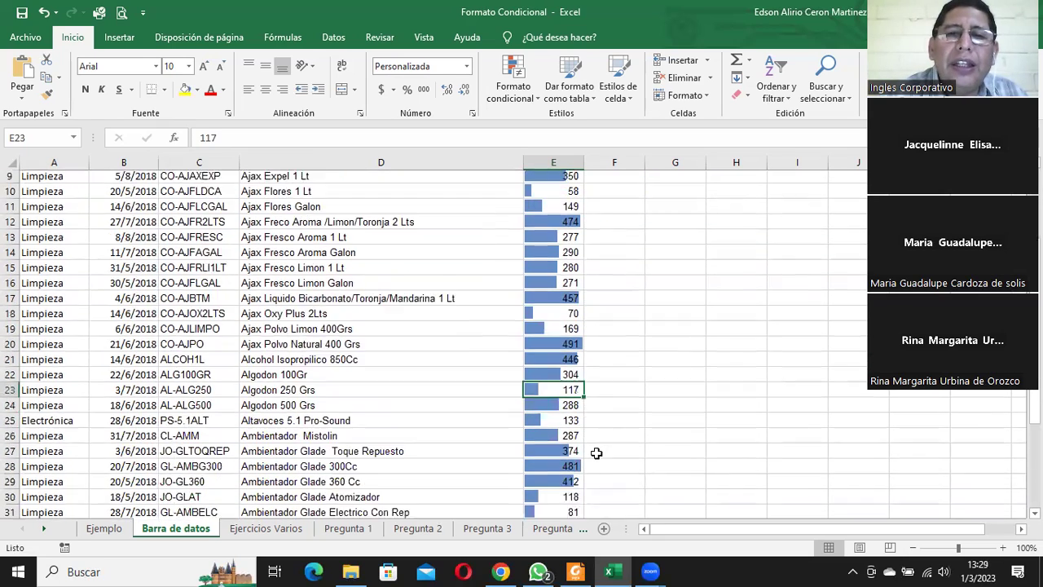
left_click(560, 453)
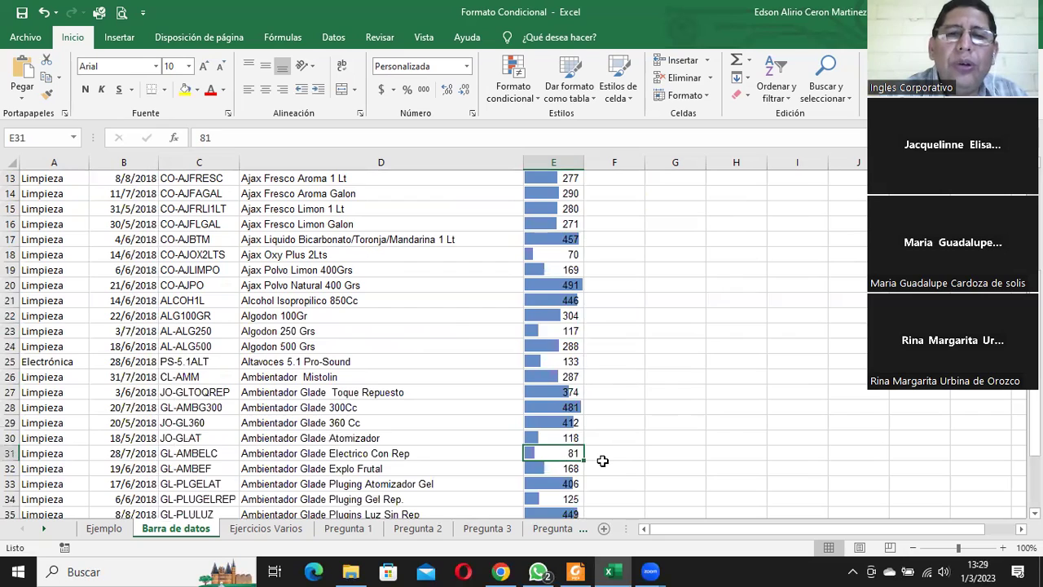
scroll(602, 460, "down", 1)
scroll(601, 459, "down", 1)
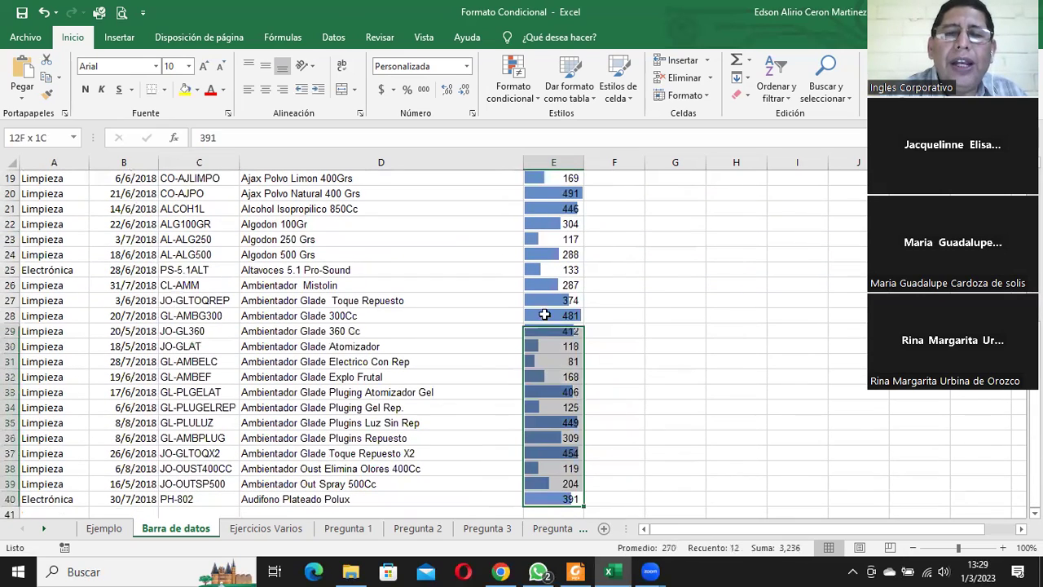
left_click_drag(551, 491, 554, 300)
scroll(730, 377, "up", 5)
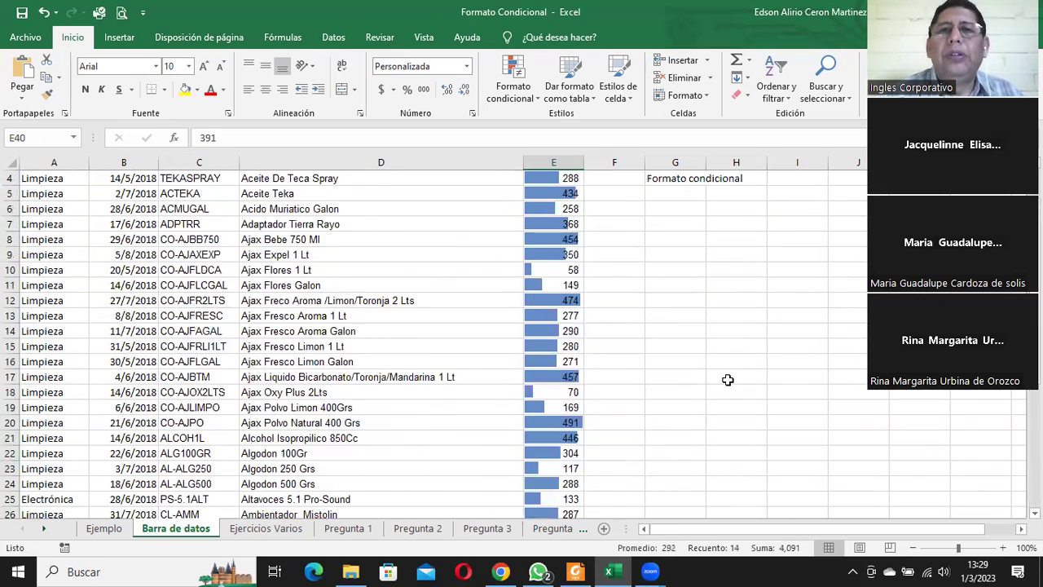
scroll(726, 380, "up", 1)
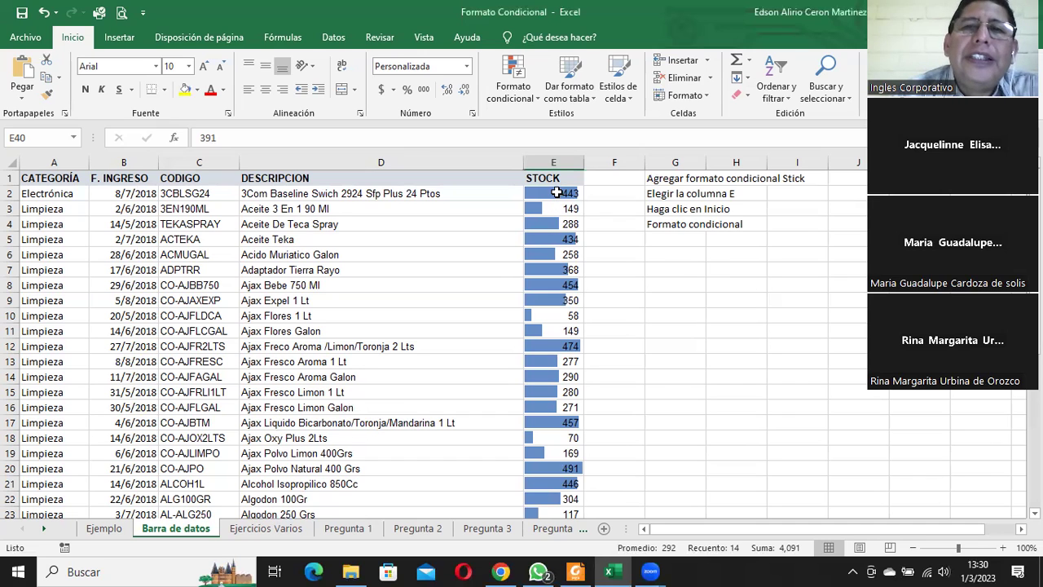
left_click_drag(568, 194, 556, 422)
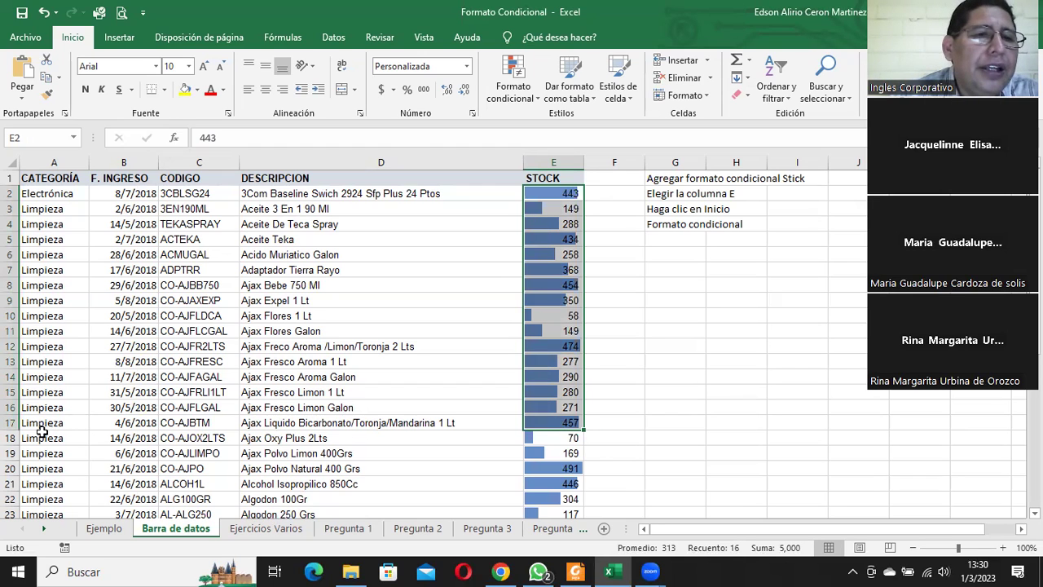
mouse_move(537, 193)
left_mouse_down()
mouse_move(580, 497)
mouse_move(564, 465)
left_mouse_up()
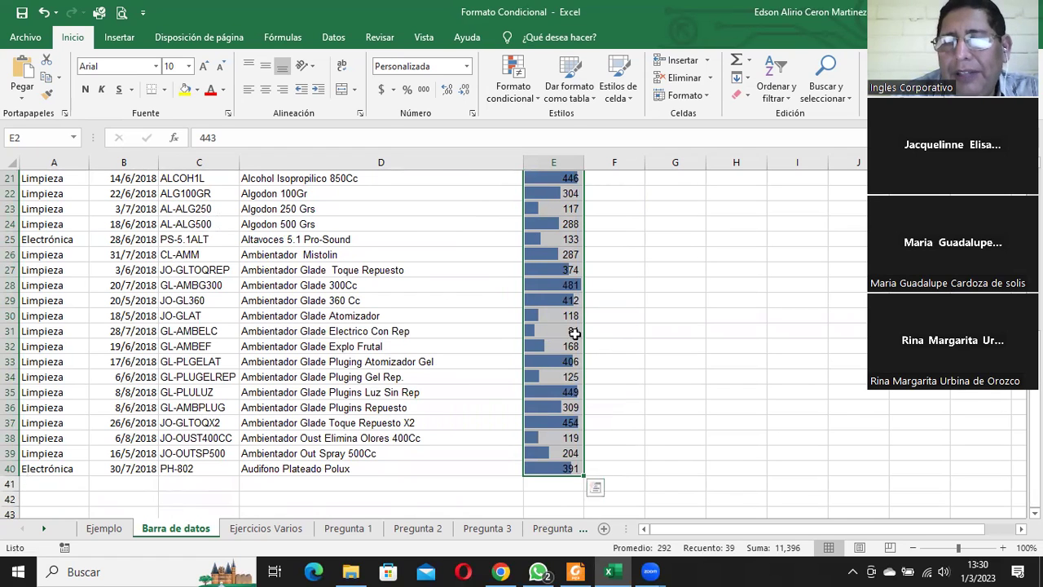
scroll(660, 327, "up", 2)
scroll(660, 328, "up", 5)
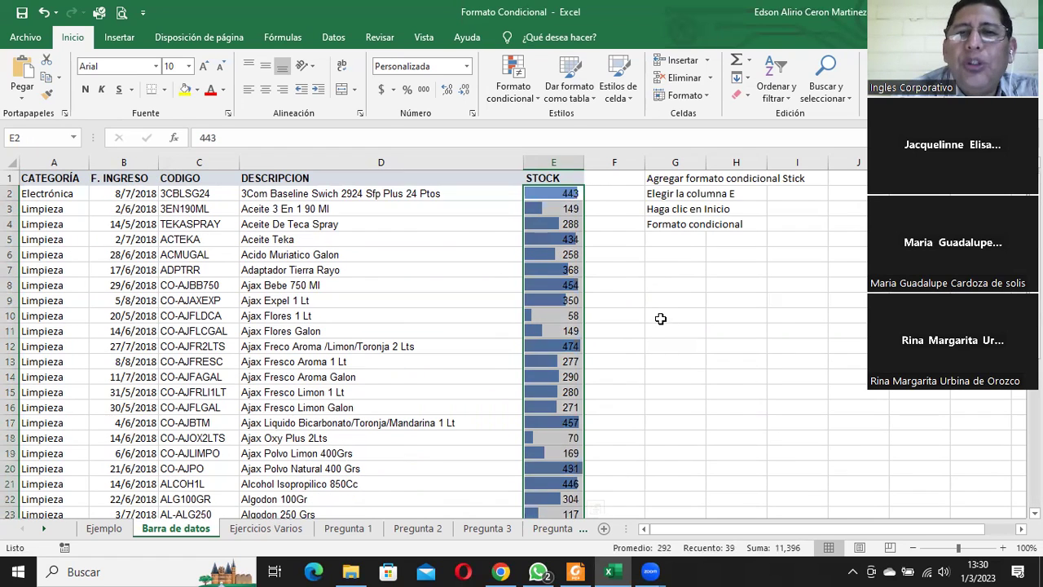
left_click(539, 193)
left_click_drag(539, 193, 557, 333)
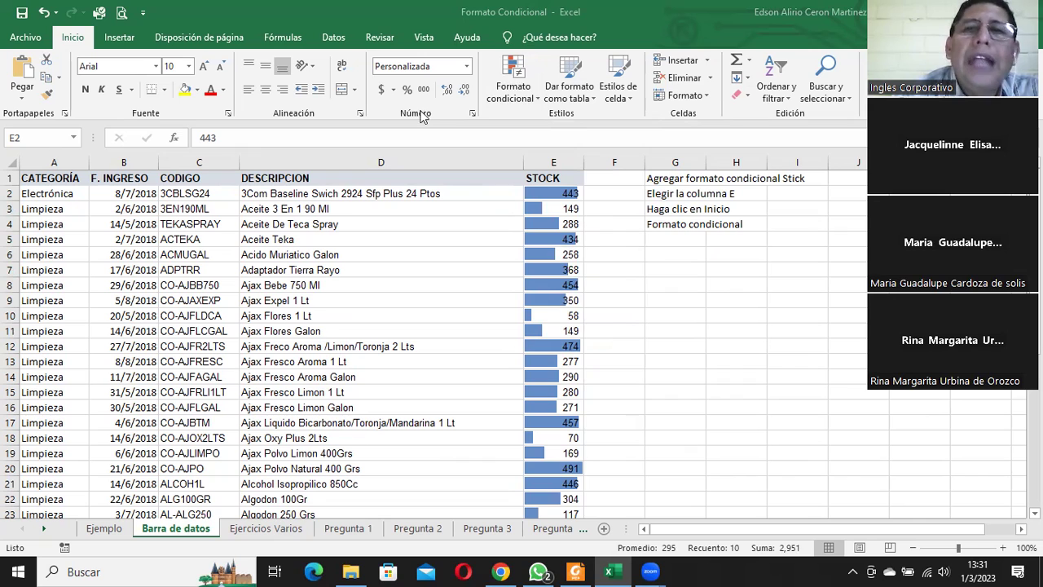
- Move from the Ejercicios Varios sheet to the Pregunta 1 sheet
left_click(261, 528)
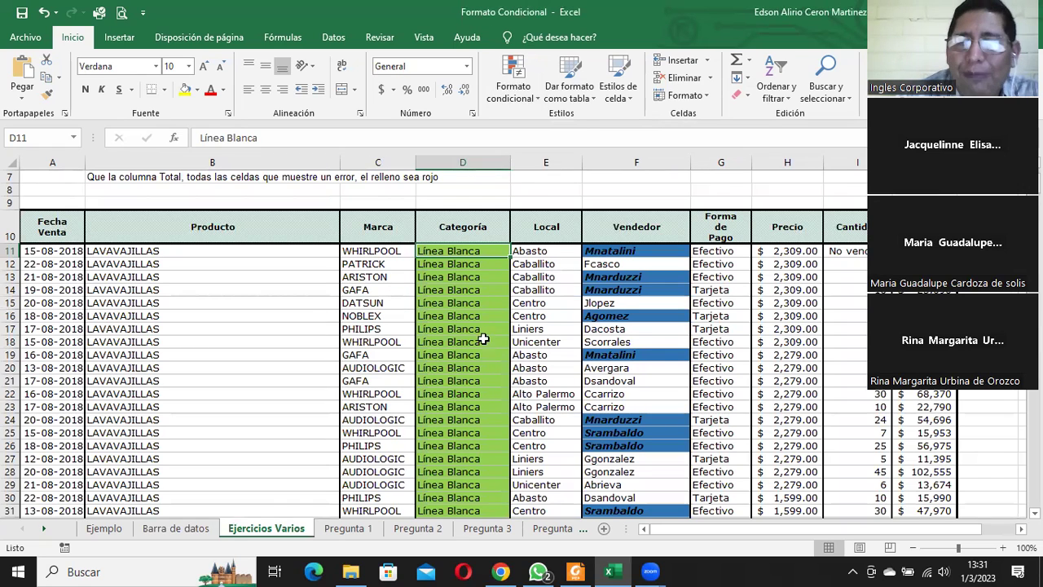
left_click(356, 529)
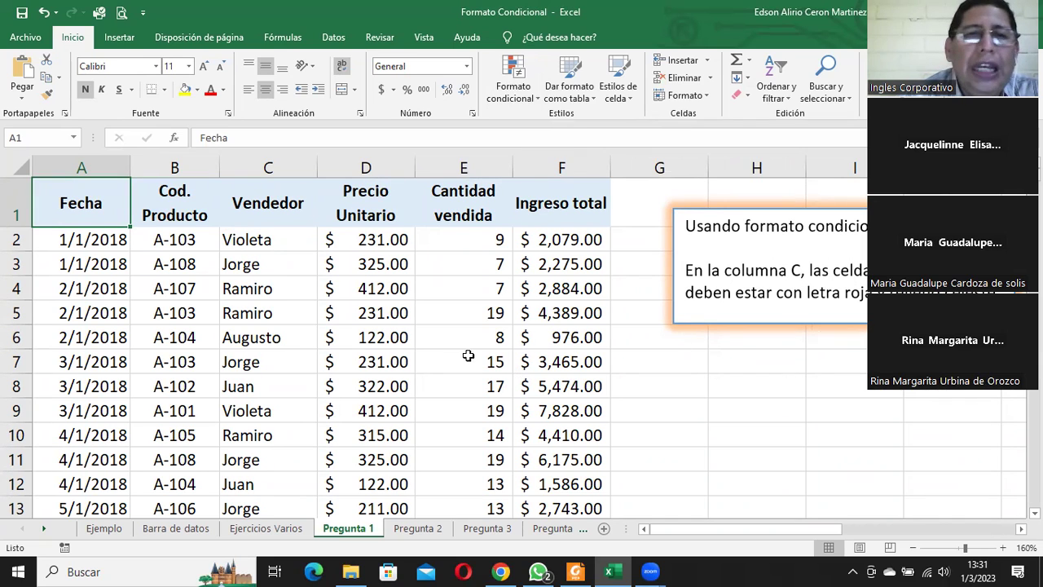
- Select the Vendedor names C2:C1726 and scroll back to the top of the sheet
left_click(240, 243)
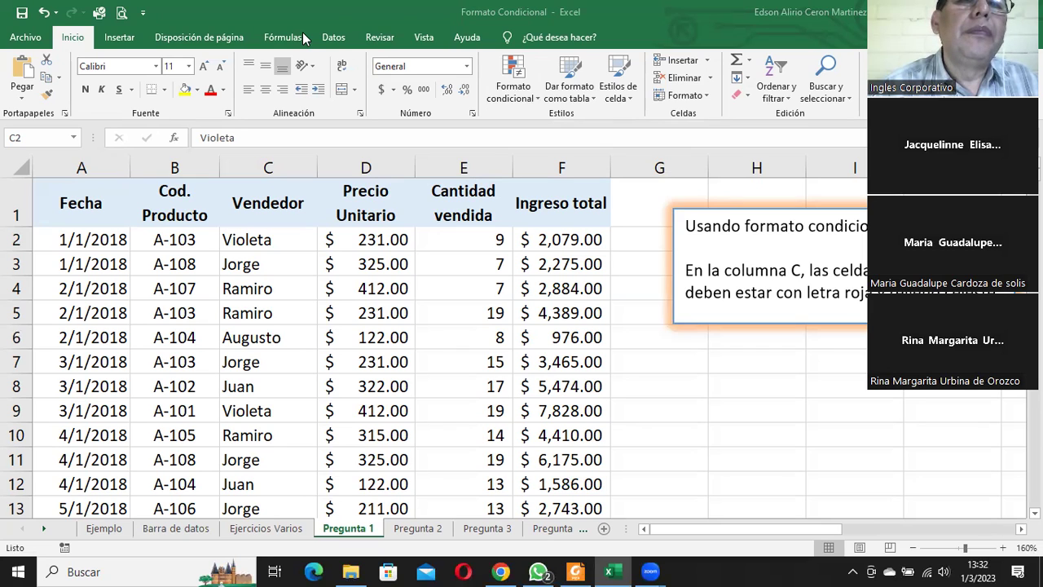
left_click(327, 110)
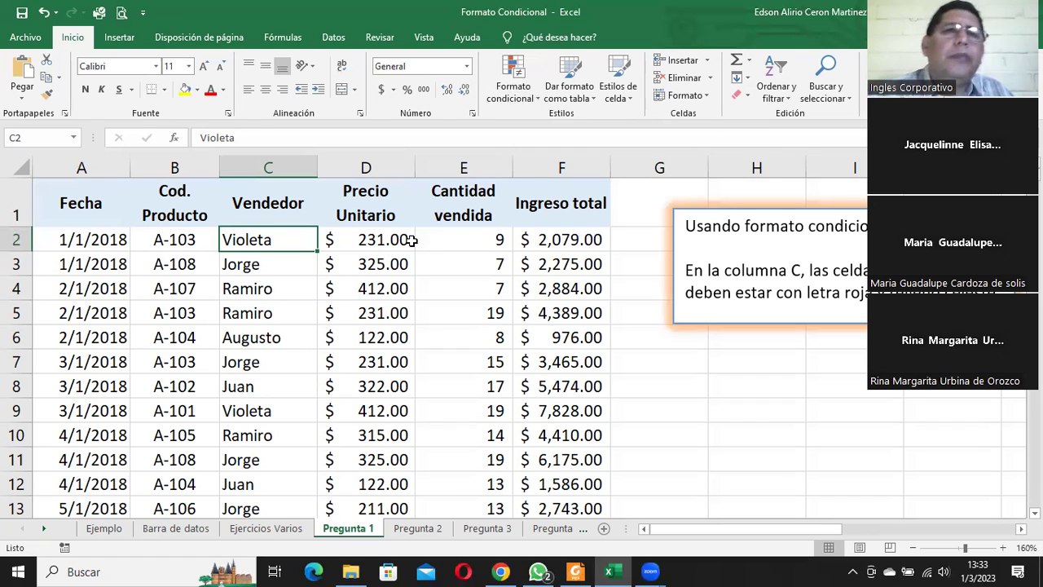
left_click(259, 221)
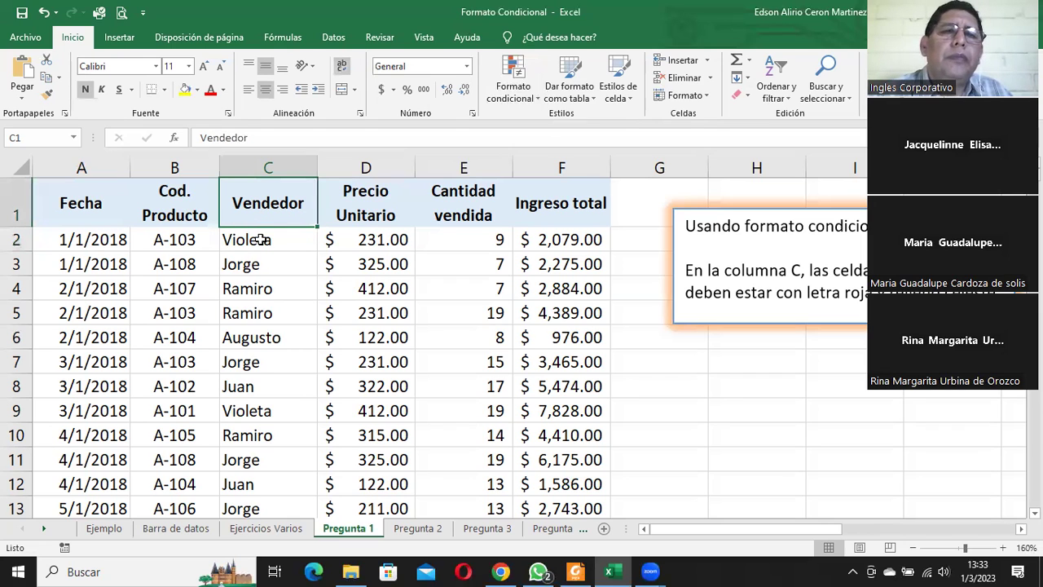
left_click(263, 248)
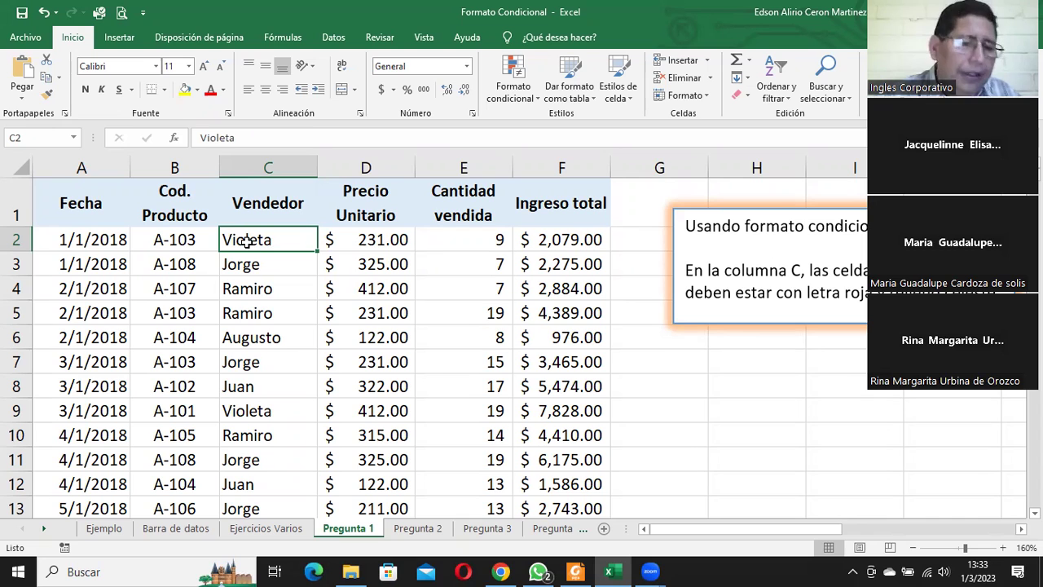
key("ctrl+shift+Down")
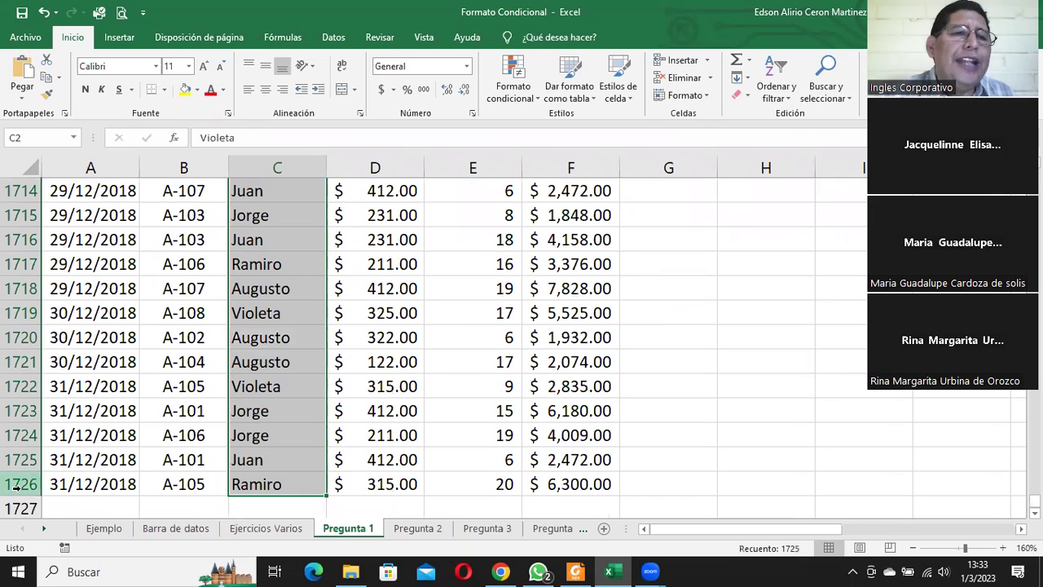
scroll(740, 421, "up", 5)
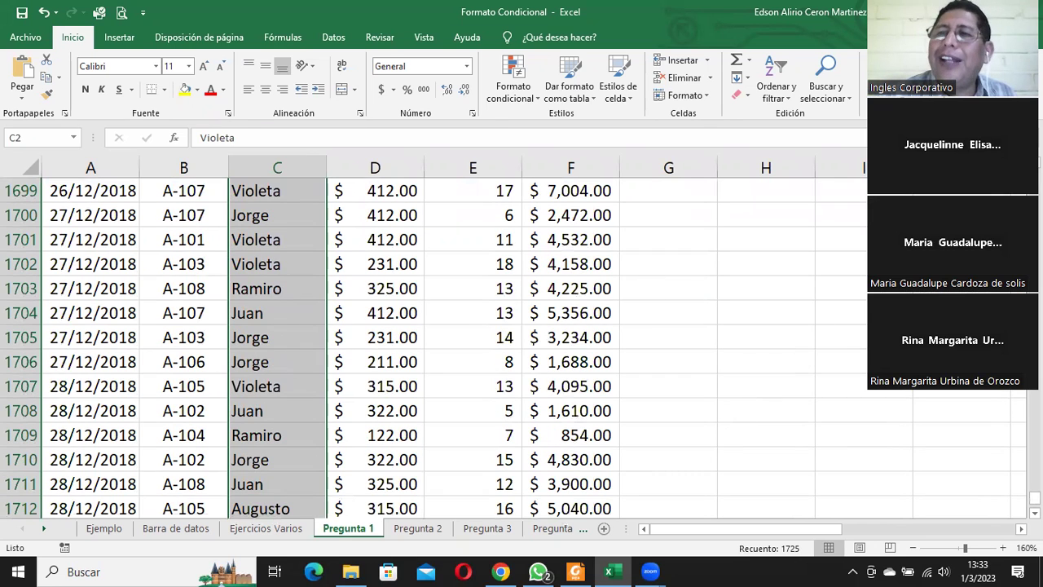
left_click_drag(1034, 498, 1034, 183)
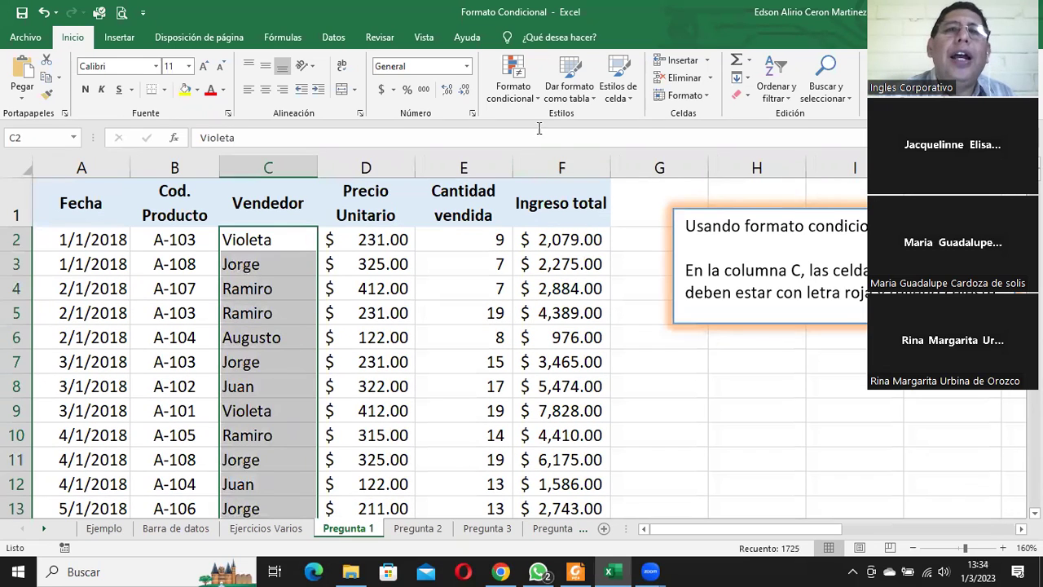
left_click(330, 69)
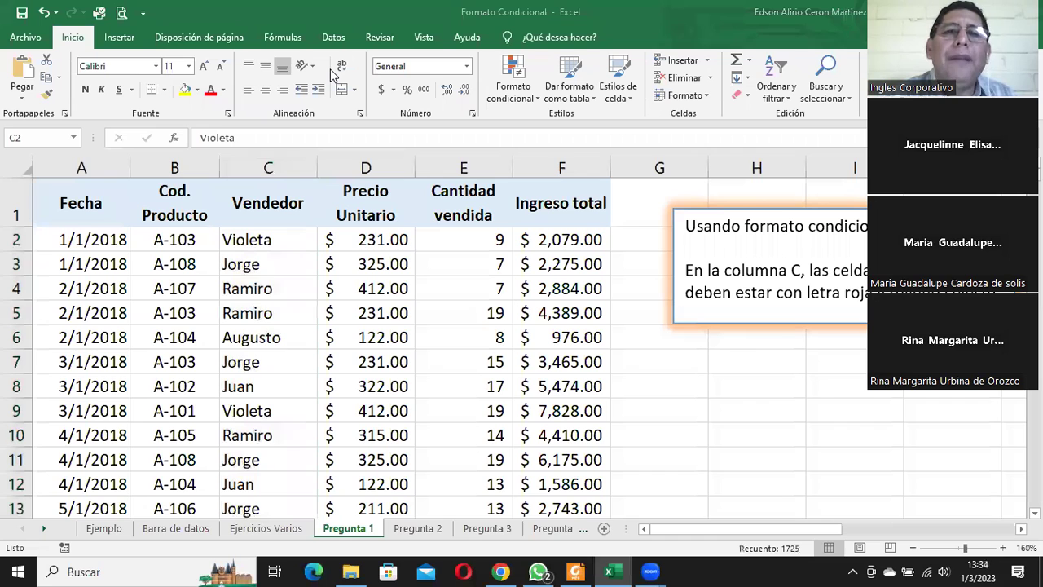
left_click(254, 234)
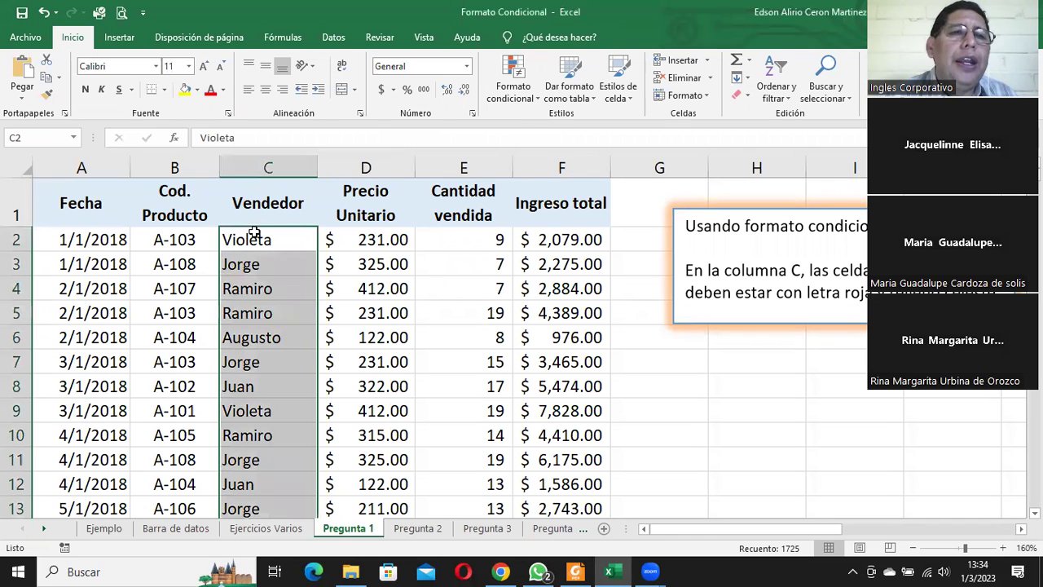
- Create a new 'celdas que contengan' rule with Texto específico containing 'Jorge'
left_click(507, 89)
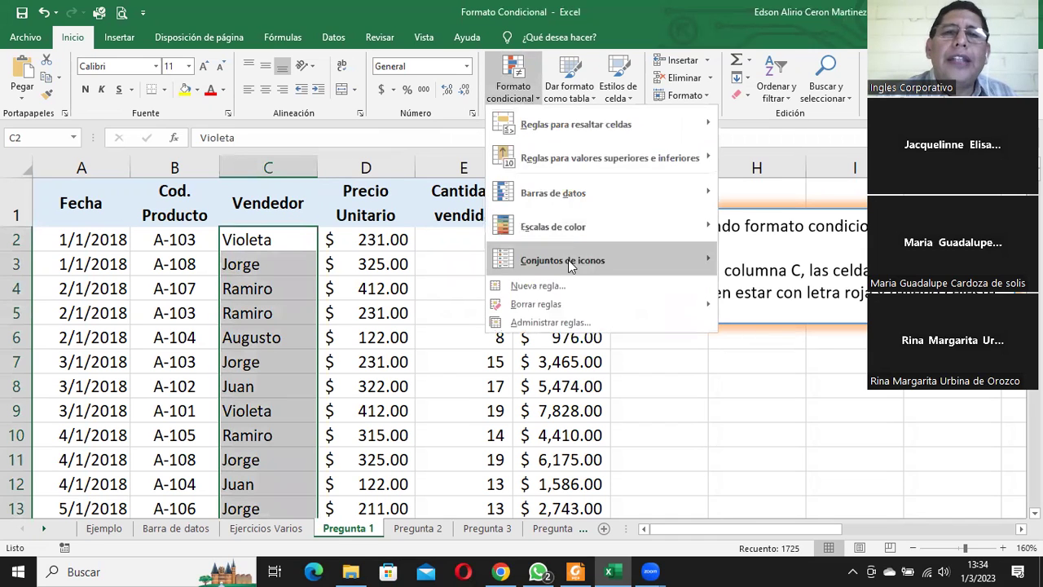
left_click(547, 290)
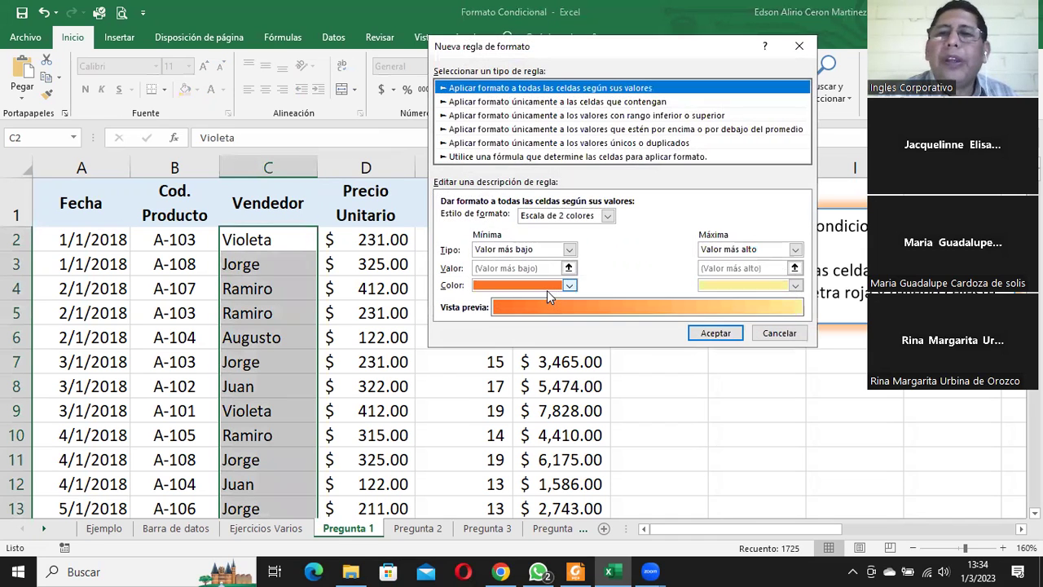
left_click(615, 102)
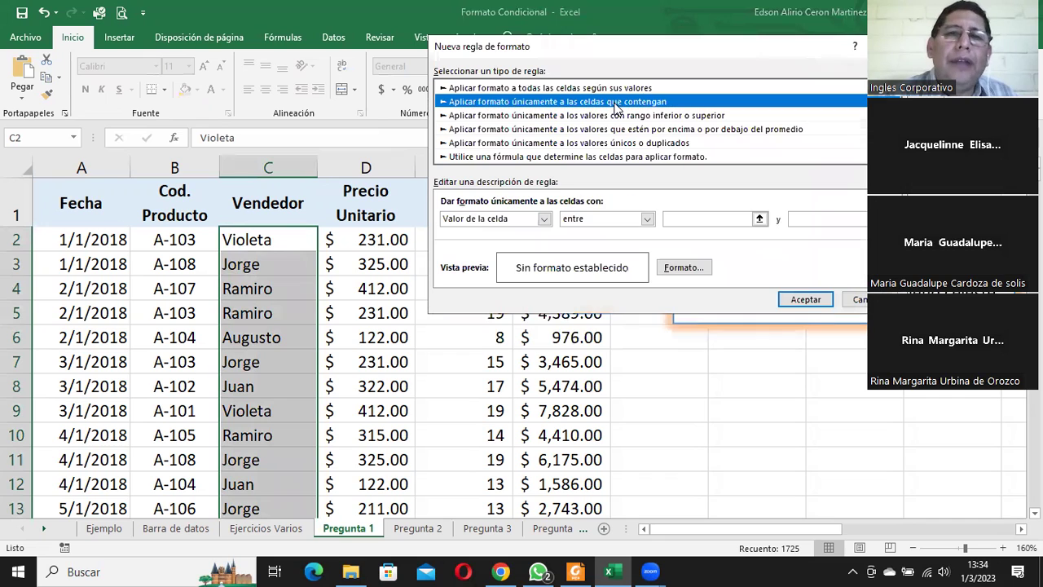
left_click(544, 218)
left_click(497, 244)
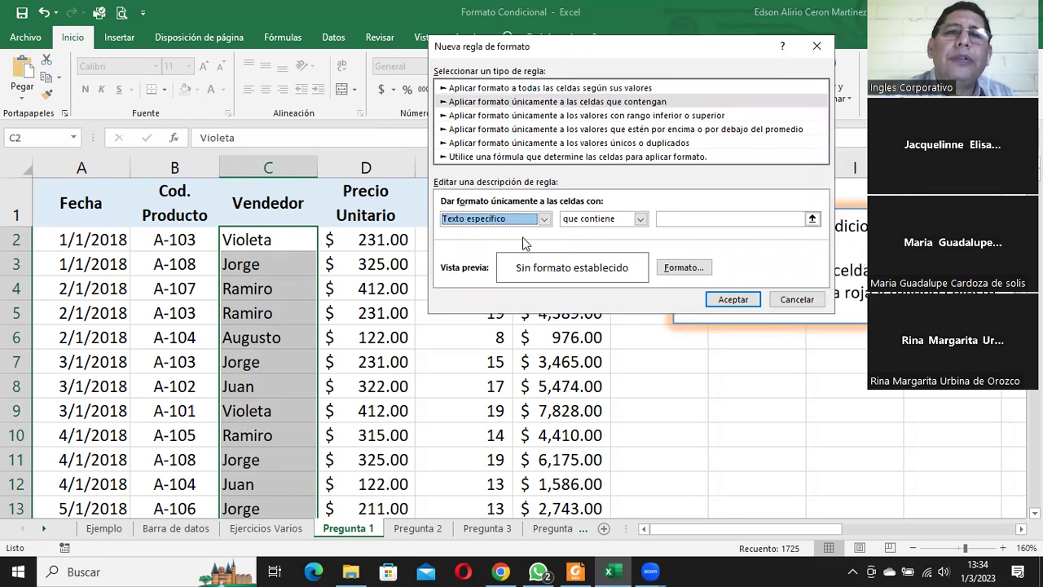
left_click(683, 218)
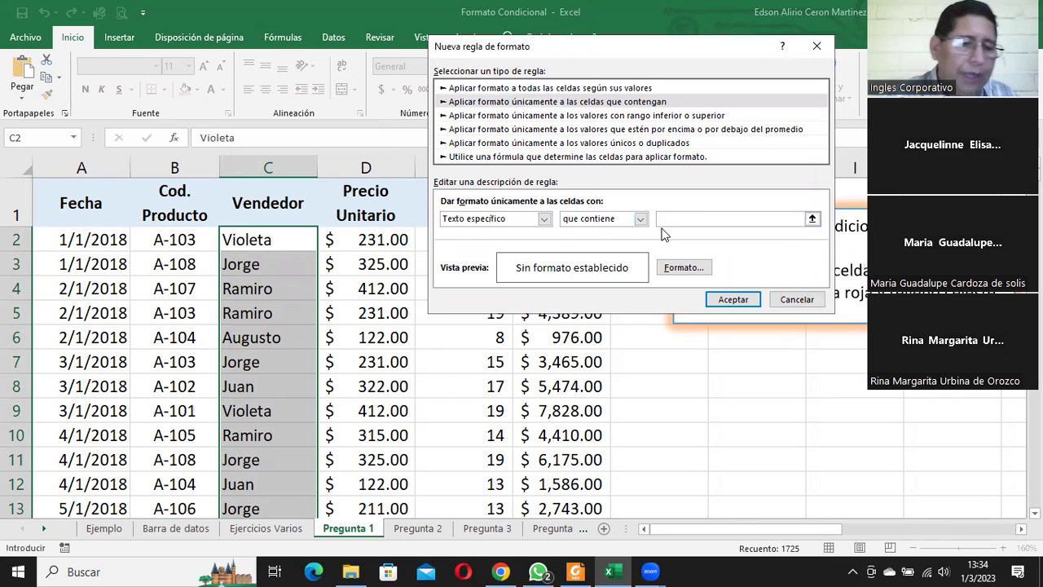
type("Jorge")
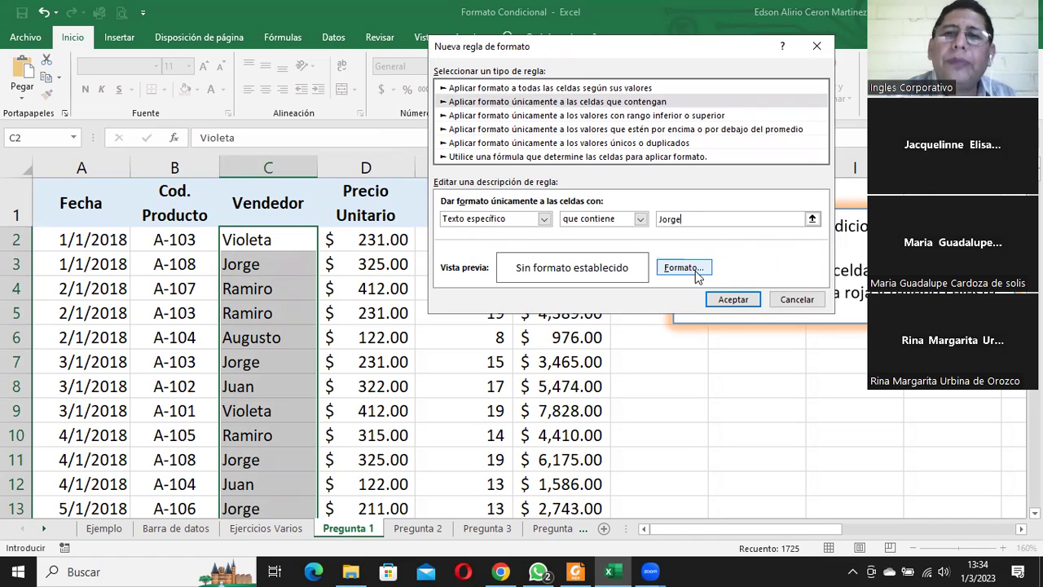
- Give the rule's format a light blue fill and a red font colour
left_click(682, 268)
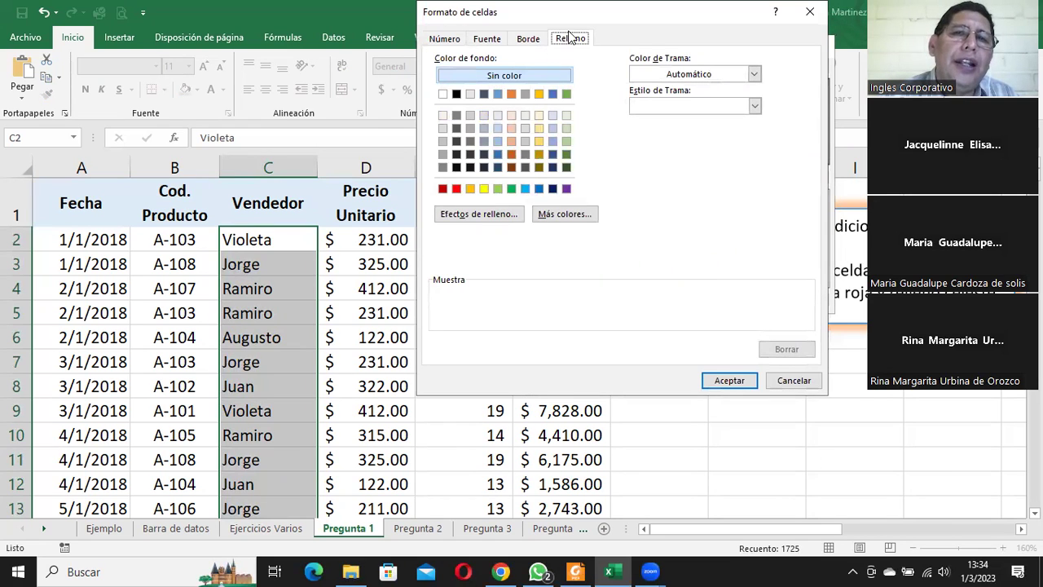
left_click(526, 188)
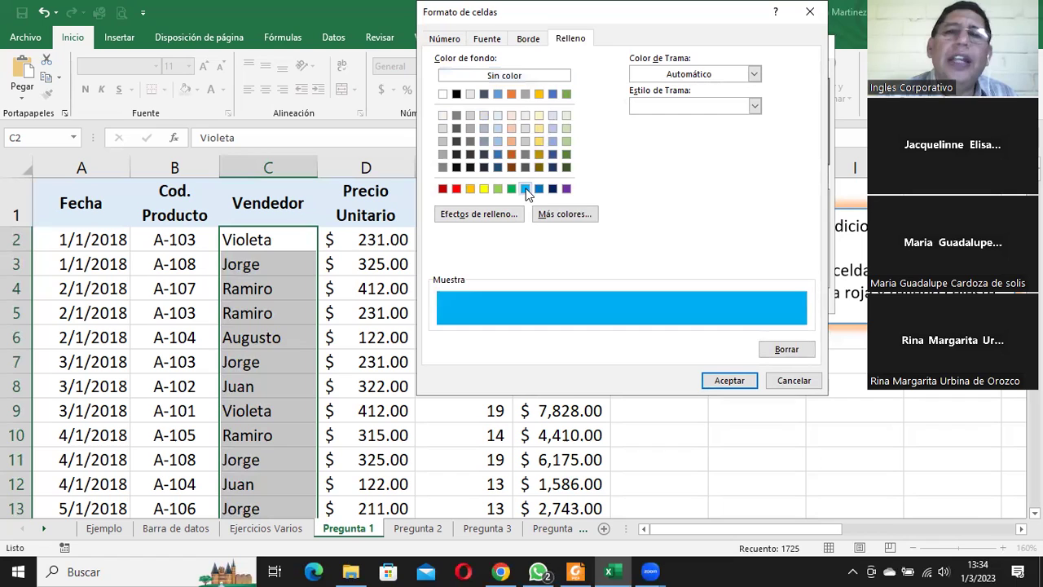
left_click(486, 41)
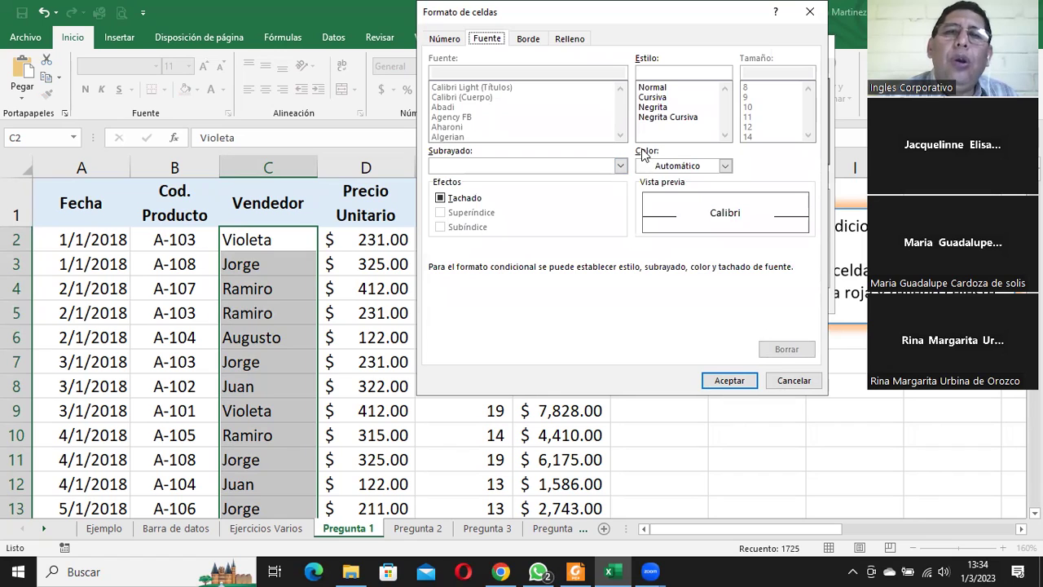
left_click(725, 166)
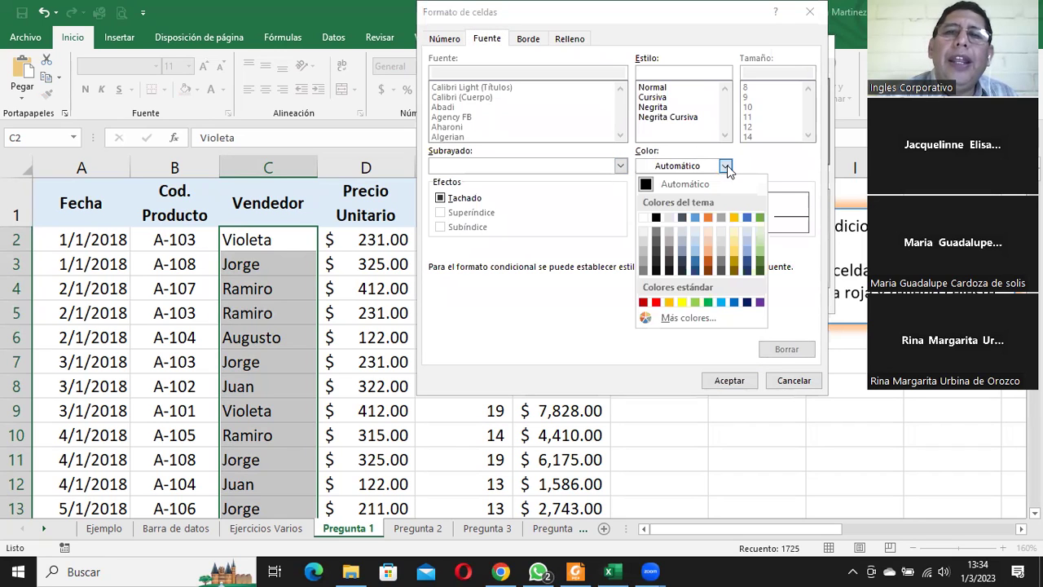
left_click(655, 302)
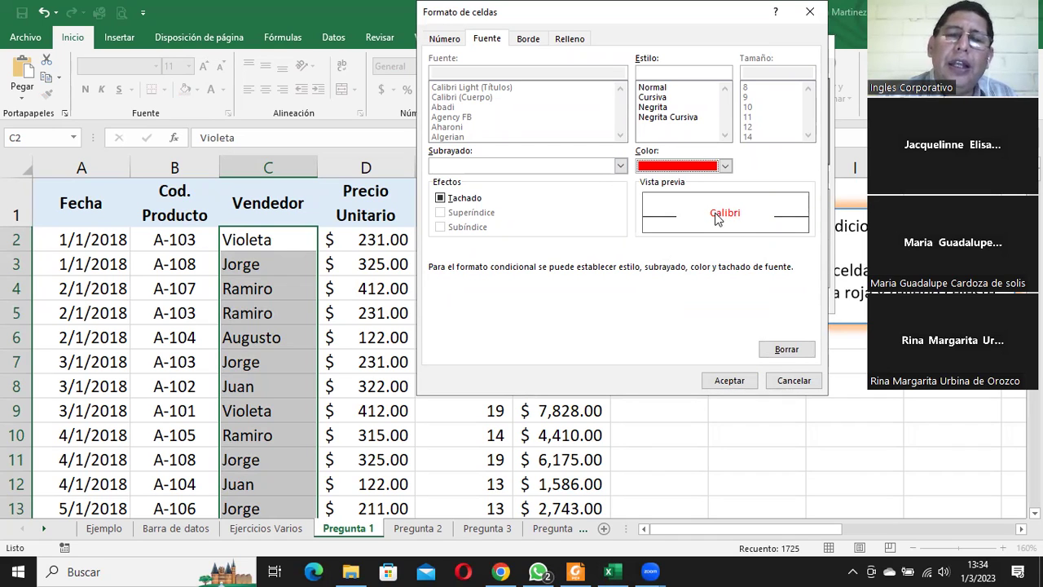
left_click(733, 381)
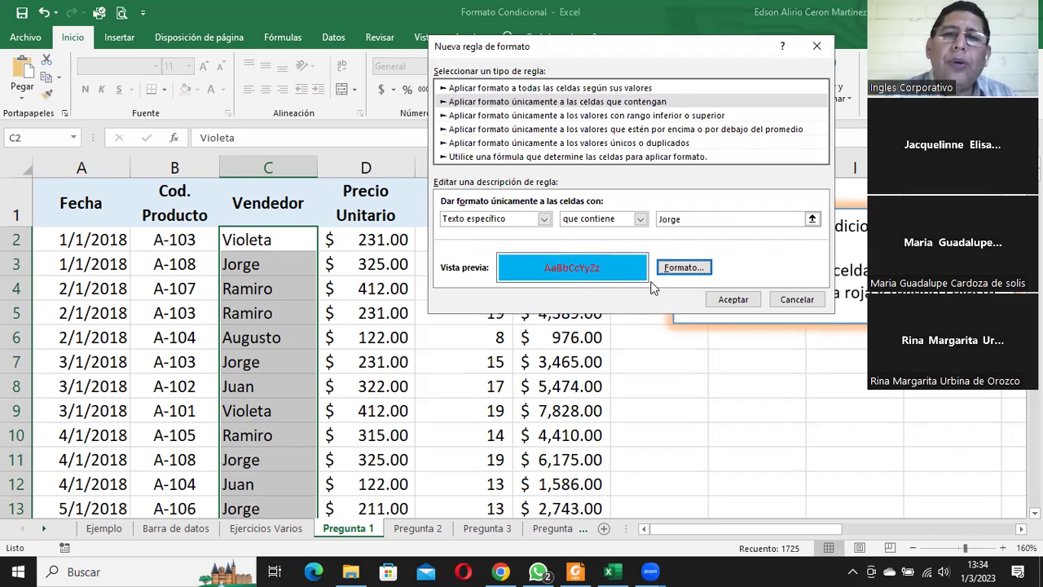
- Apply the Jorge rule and check the highlighted cells down the Vendedor column
left_click(733, 299)
left_click(279, 326)
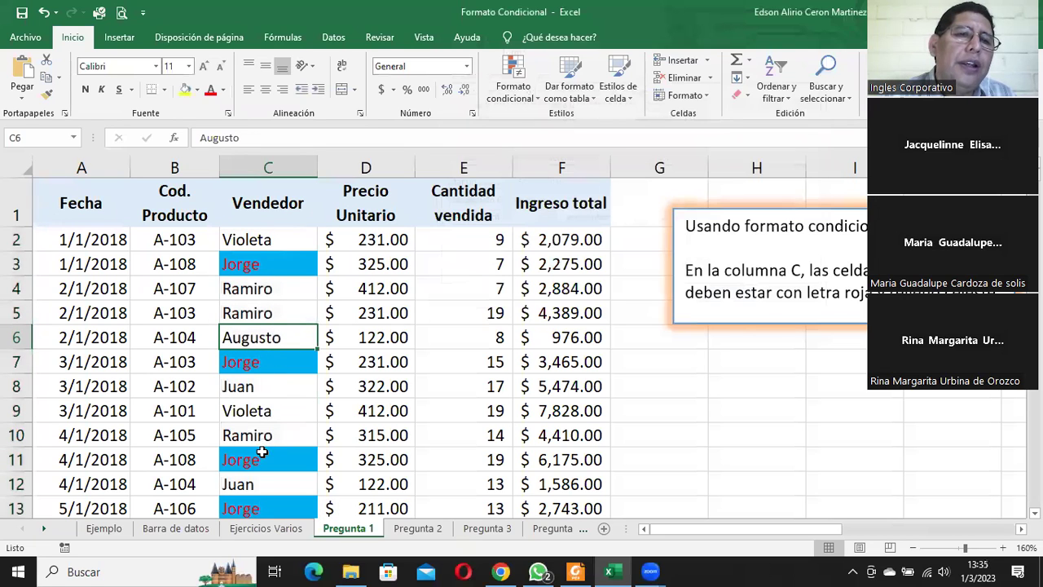
left_click(252, 365)
left_click(254, 390)
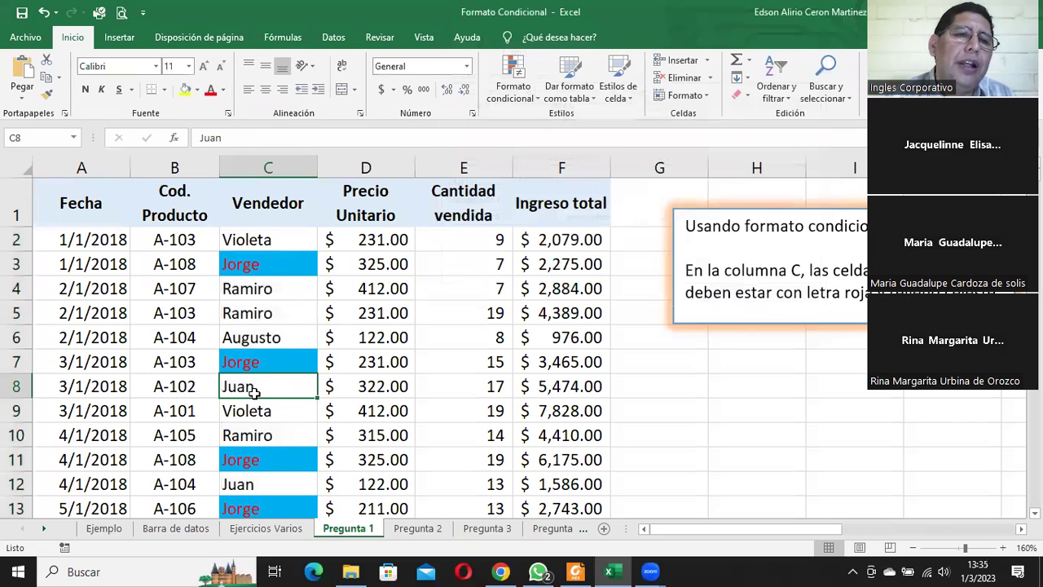
- Test the rule by entering 'JOrge' in C2, then undo the change
left_click(248, 236)
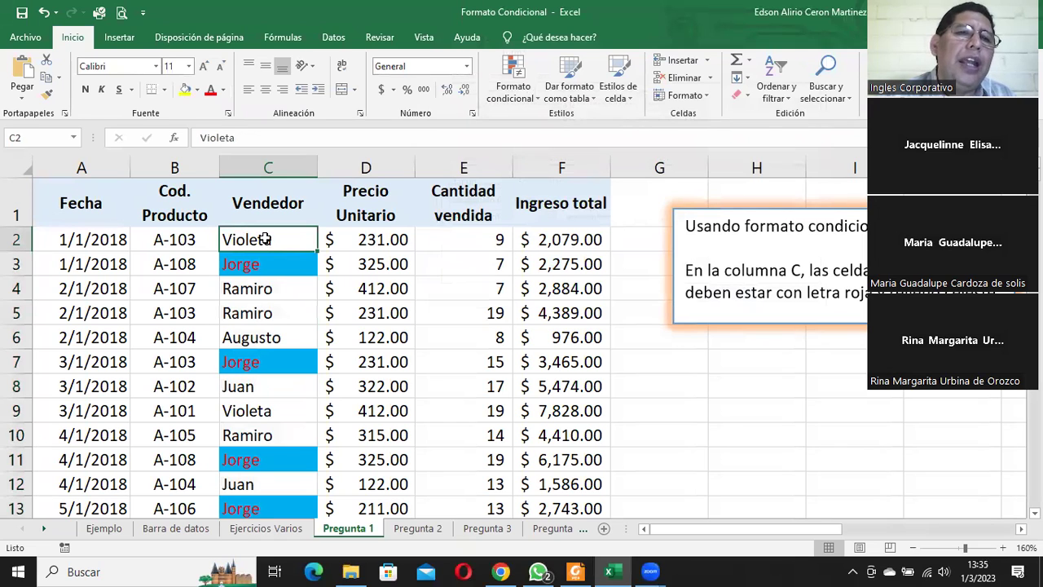
type("JOrge")
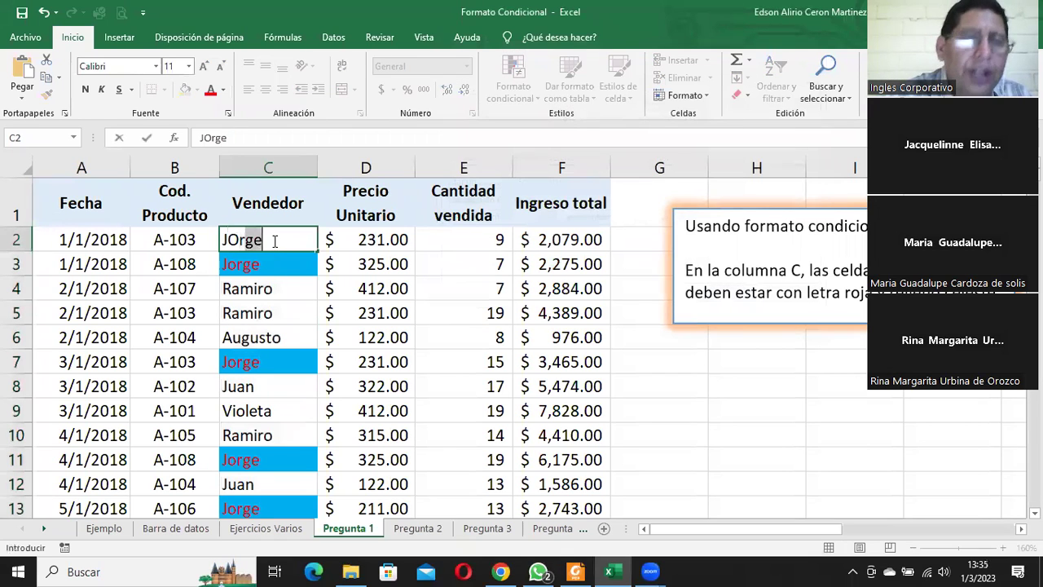
key("Return")
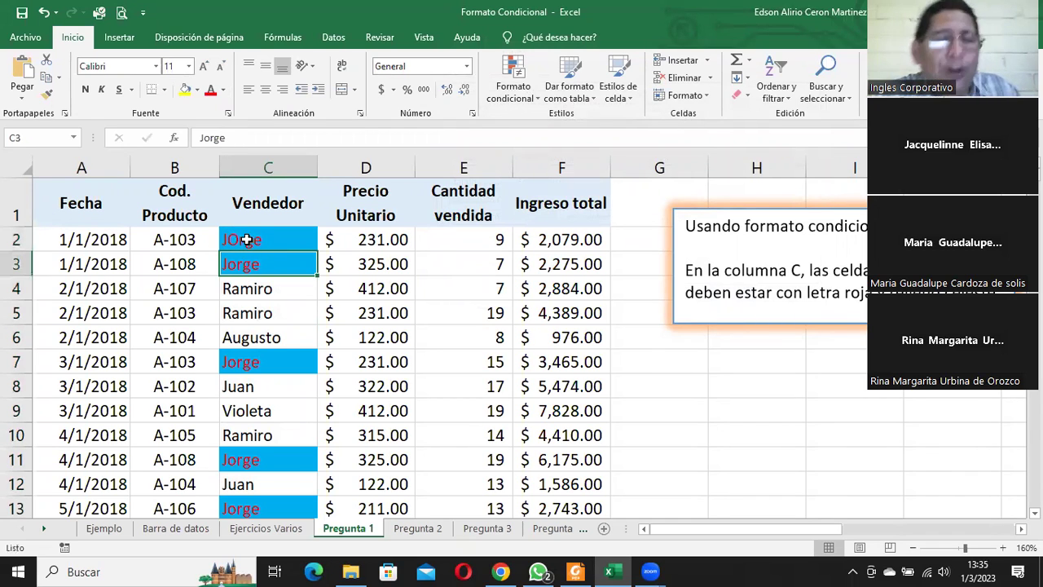
key("ctrl+z")
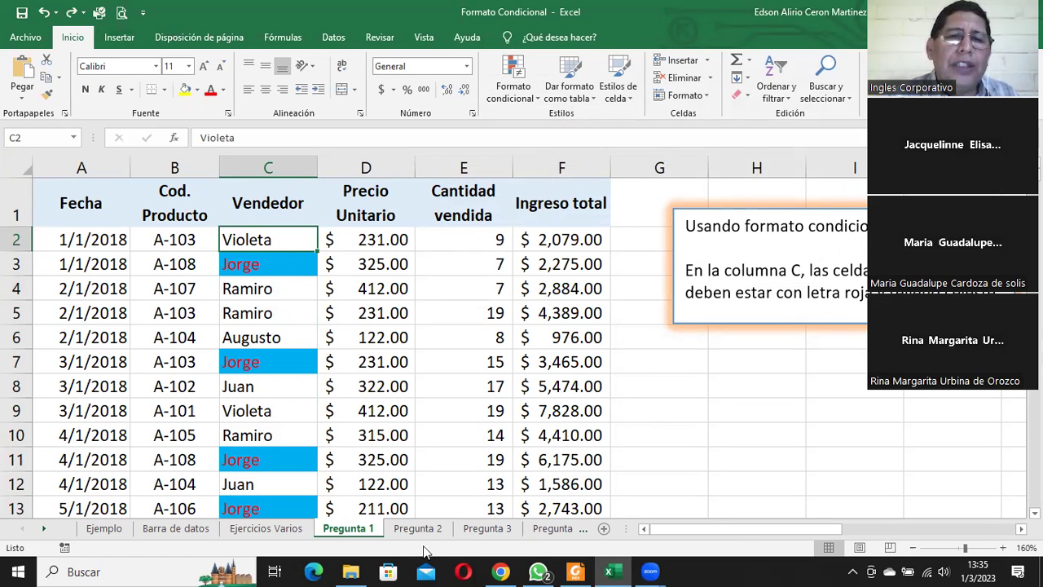
- On Pregunta 2, select the dates A2:A1726 in column A, excluding the header
left_click(418, 528)
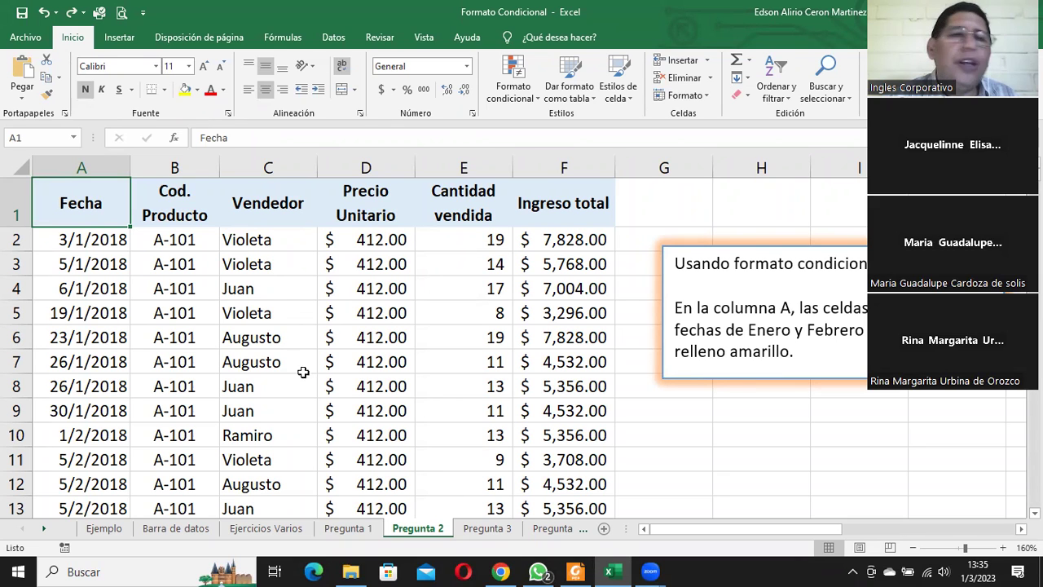
left_click(100, 275)
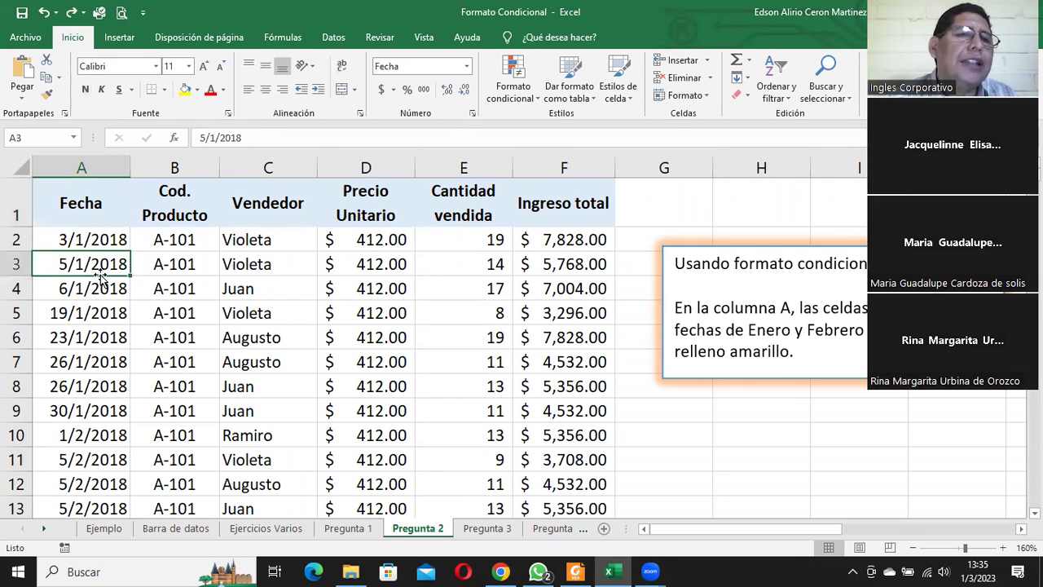
scroll(101, 274, "down", 3)
scroll(102, 278, "down", 3)
left_click(104, 281)
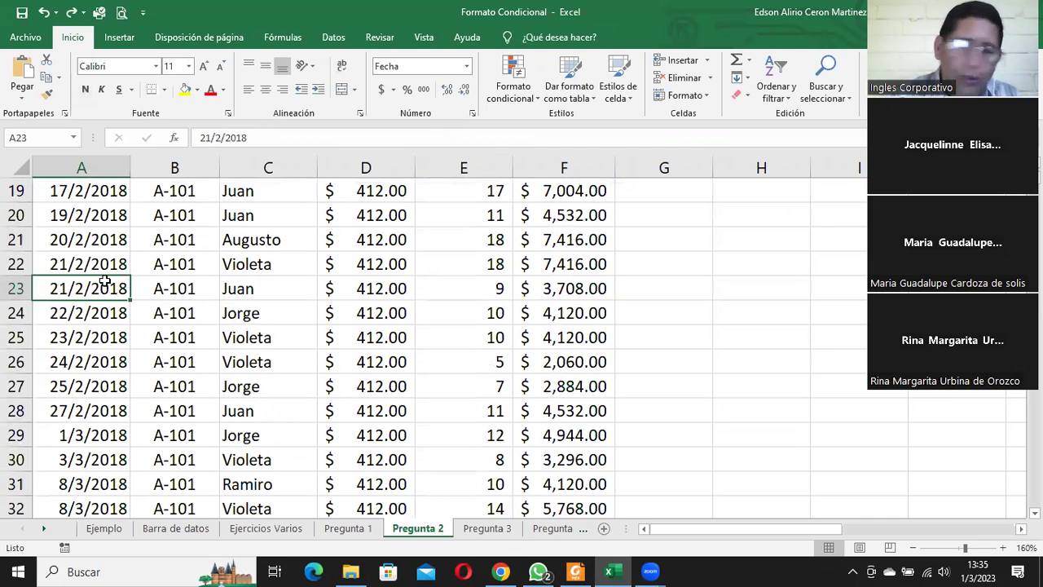
key("ctrl+Down")
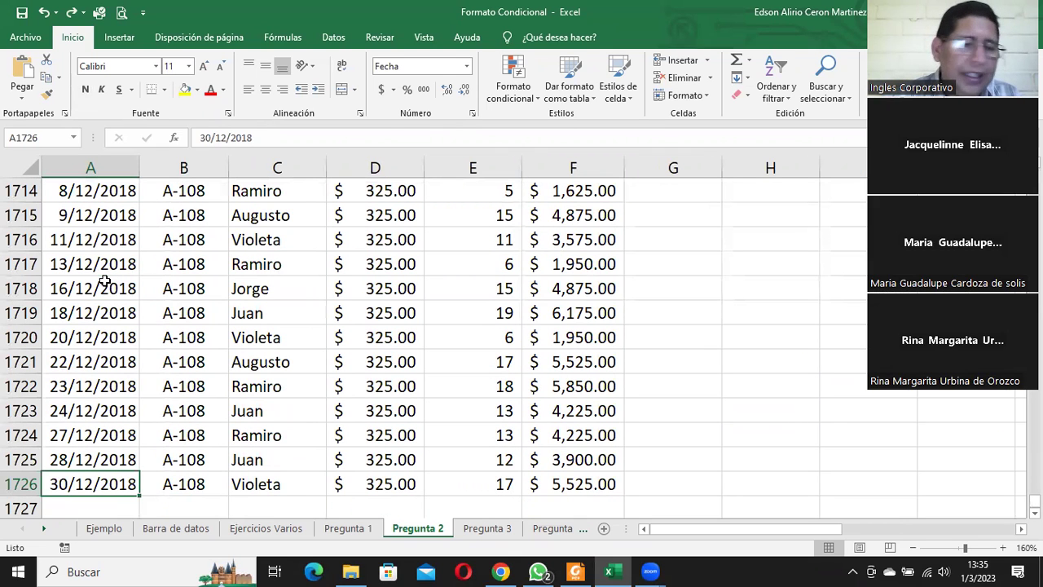
key("ctrl+shift+Up")
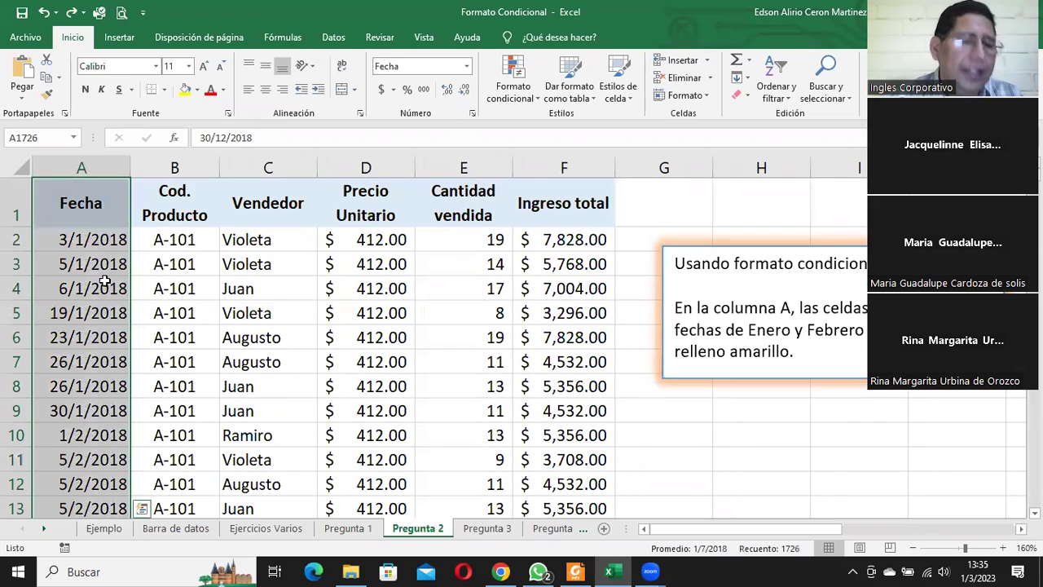
key("shift+Down")
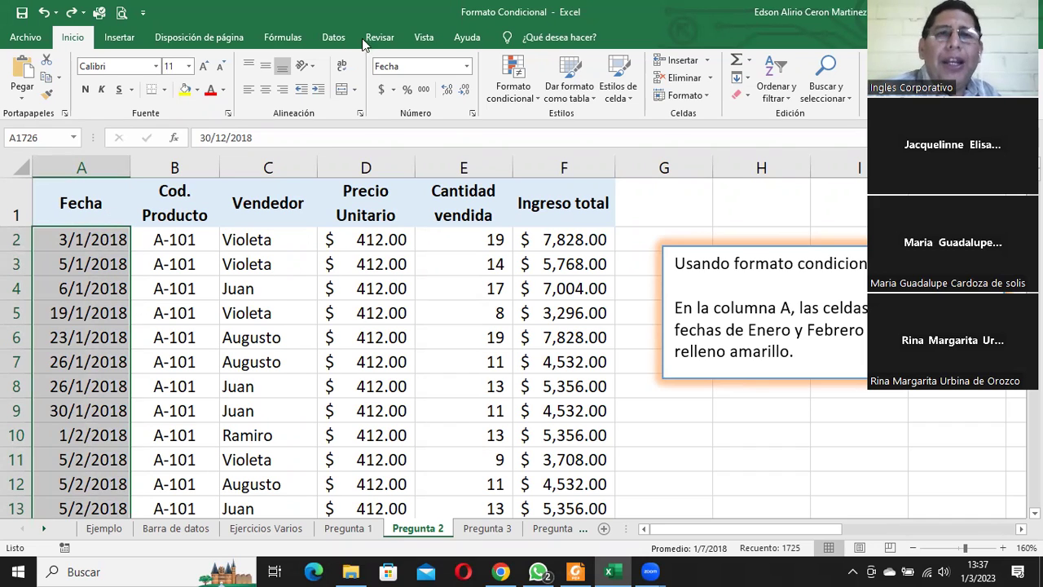
- Start a new 'celdas que contengan' rule and browse the date condition options
left_click(516, 90)
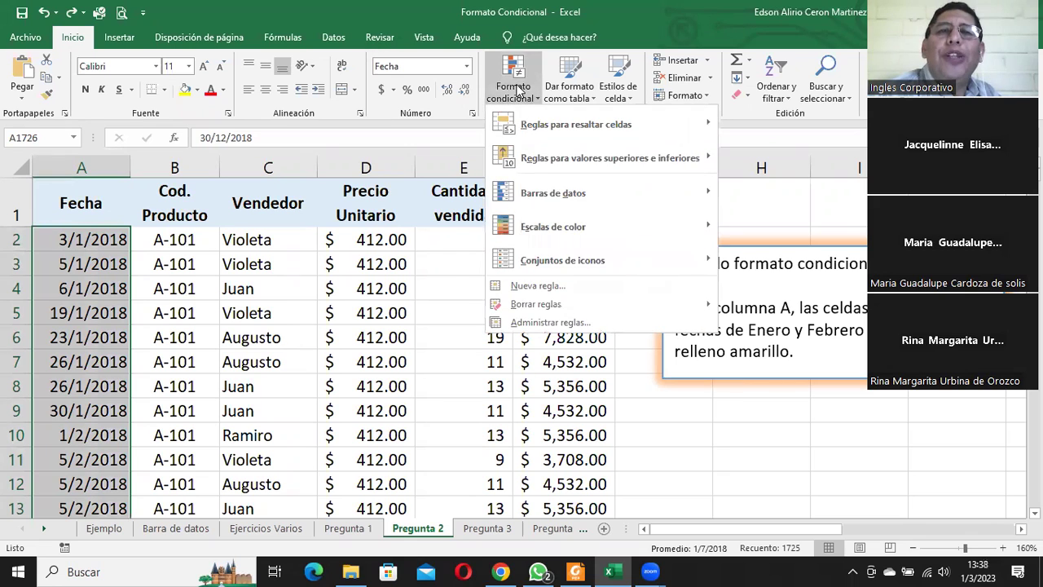
left_click(555, 291)
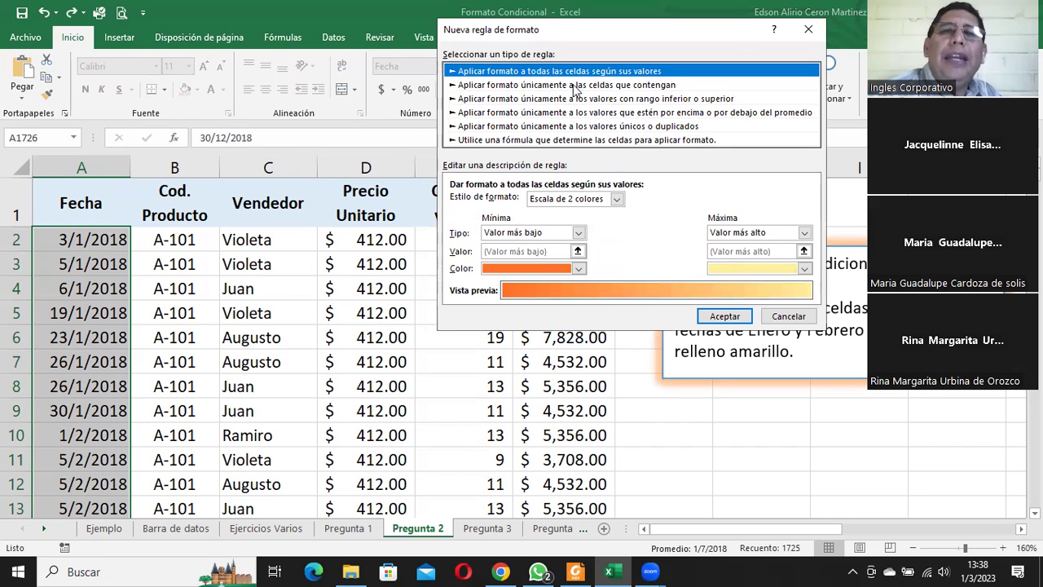
left_click(609, 85)
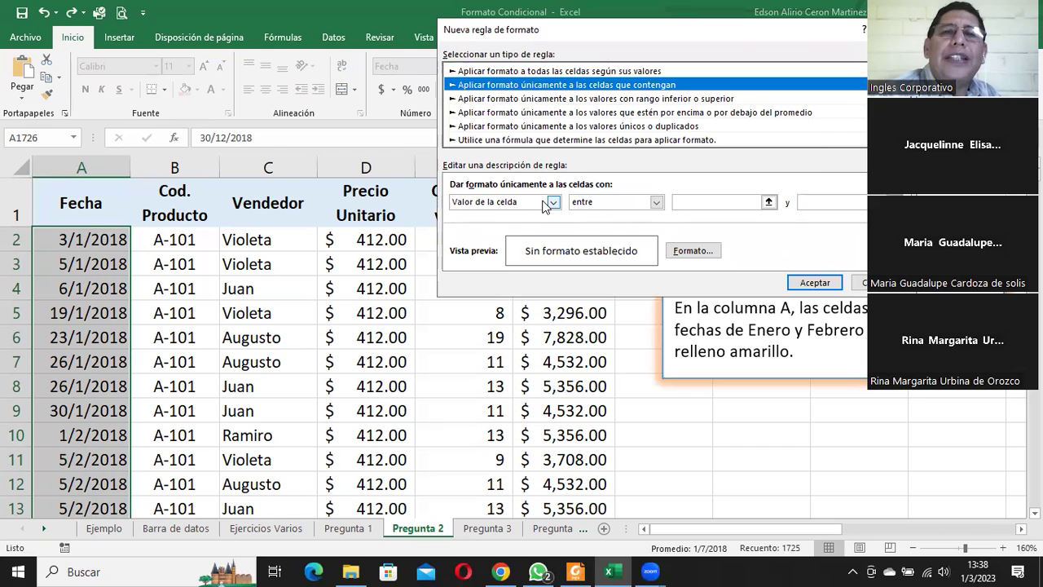
left_click(554, 203)
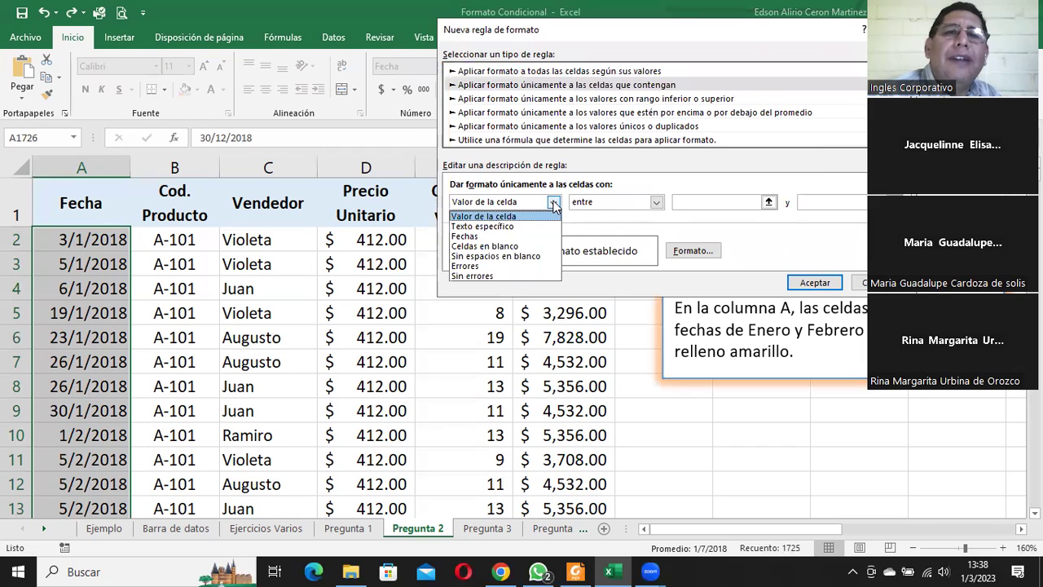
left_click(491, 236)
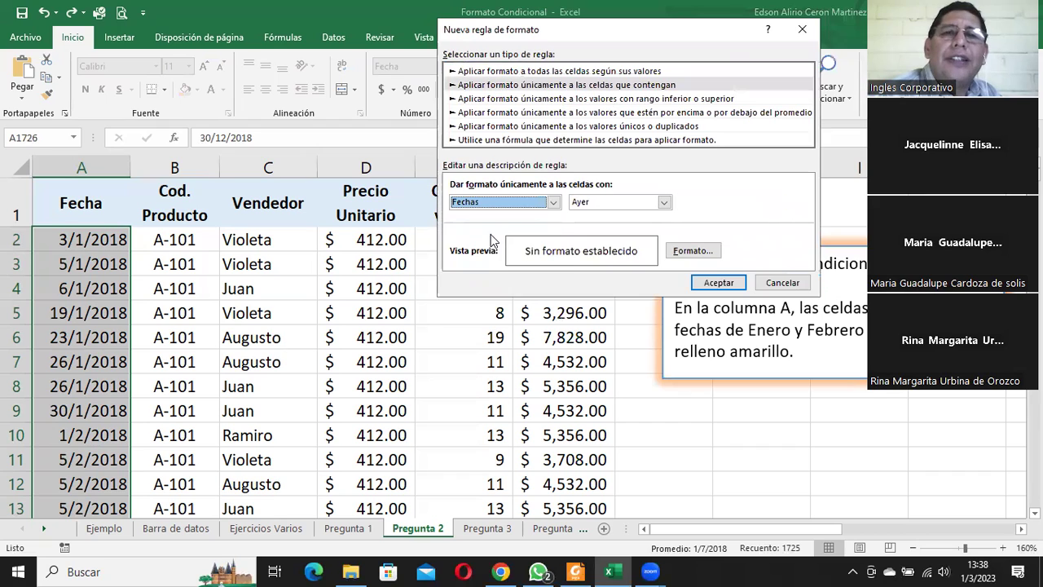
left_click(664, 202)
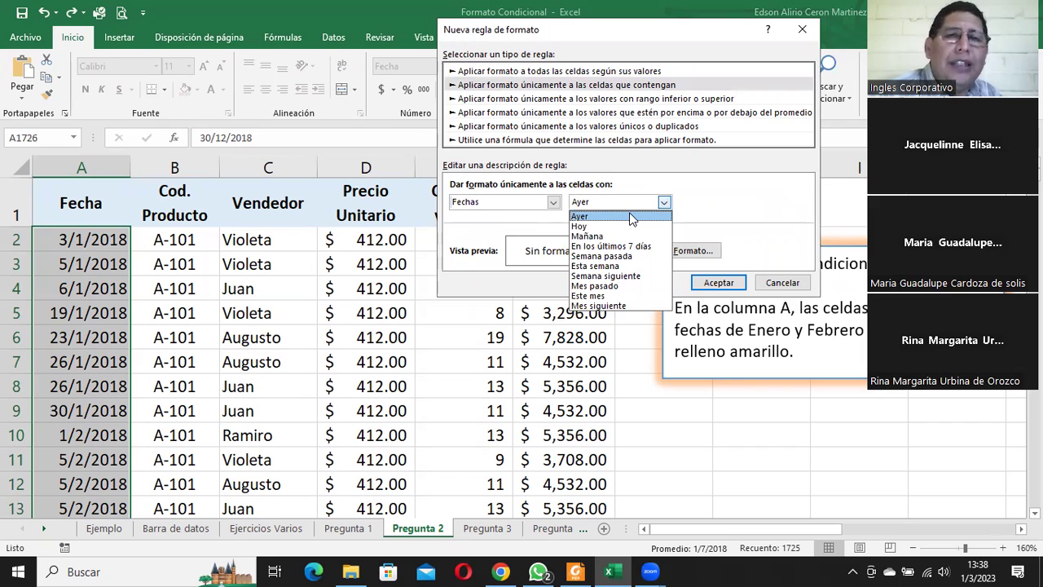
left_click(624, 201)
left_click(553, 202)
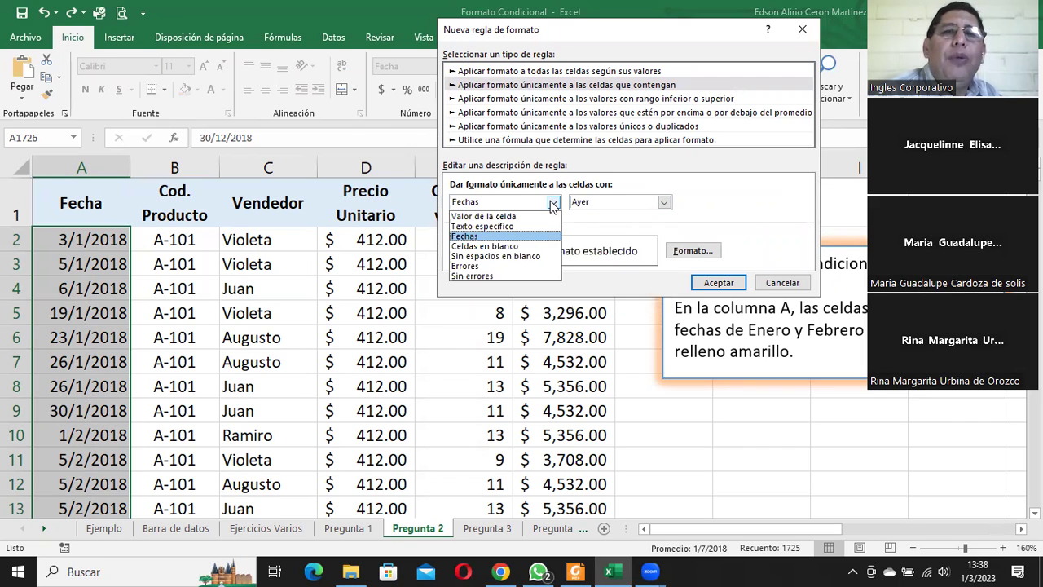
- Set the condition to Valor de la celda entre and begin entering the date limits
left_click(489, 226)
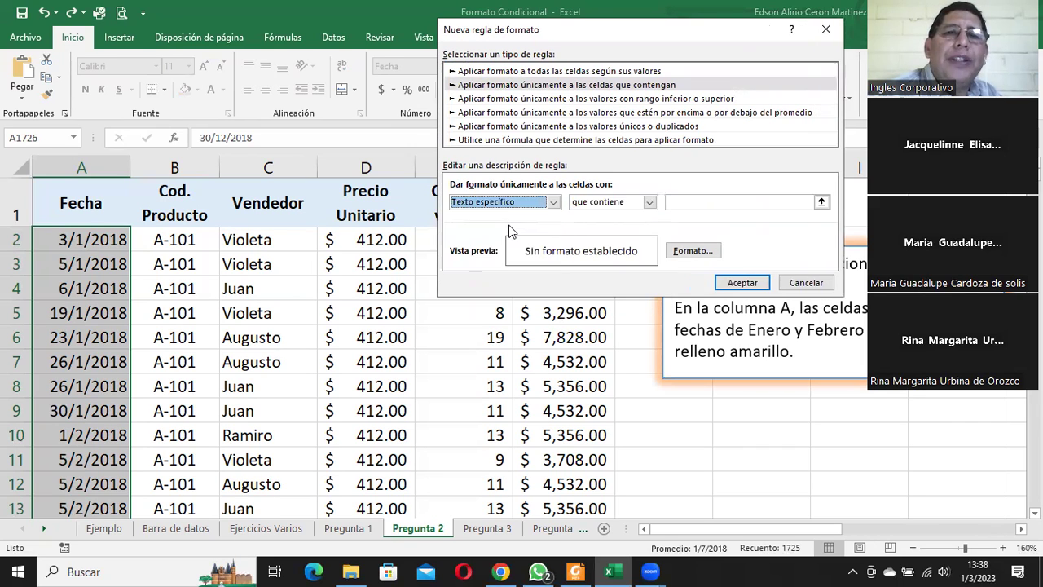
left_click(603, 202)
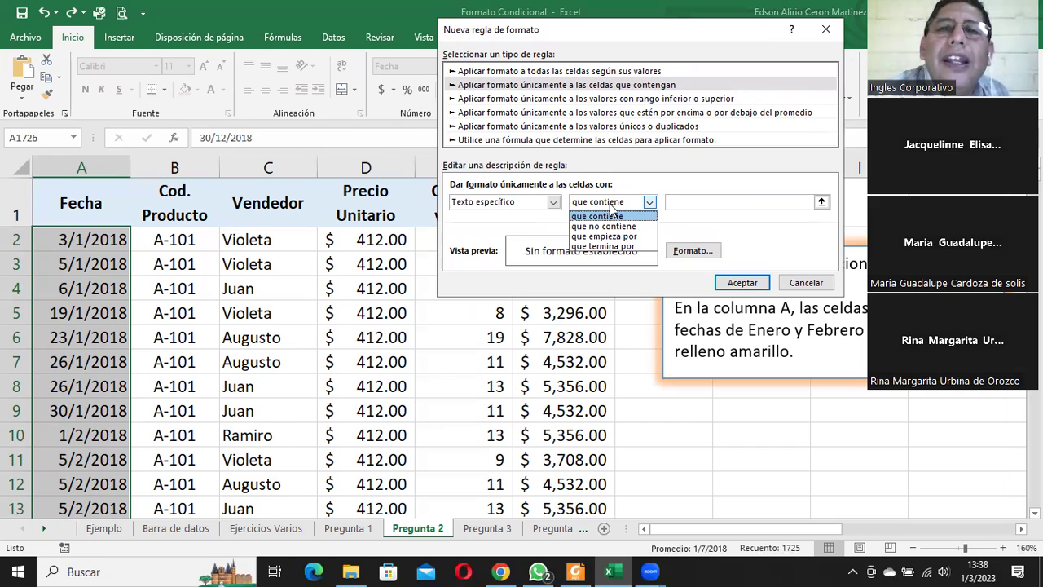
left_click(559, 208)
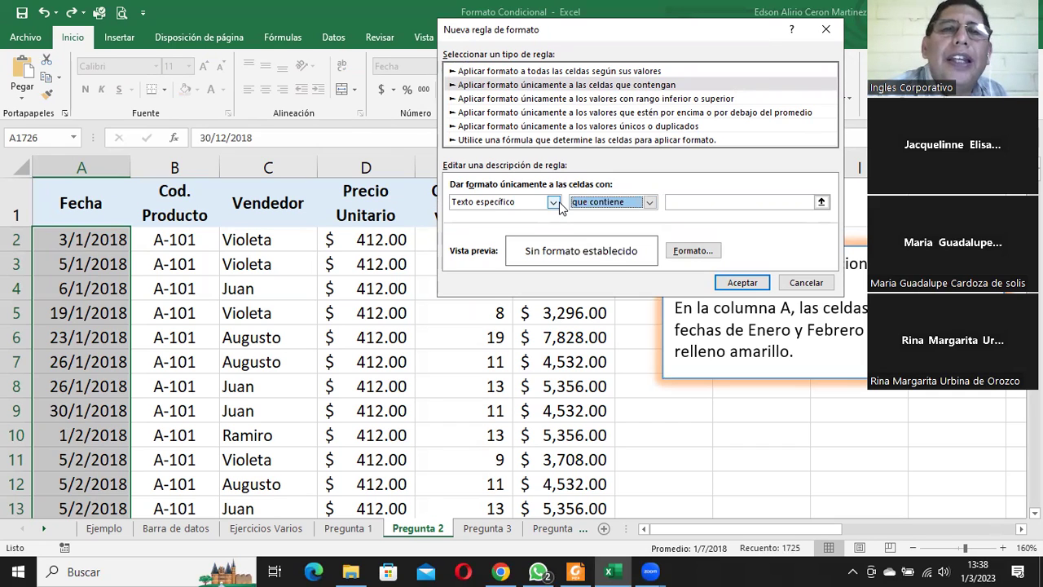
left_click(553, 202)
left_click(522, 214)
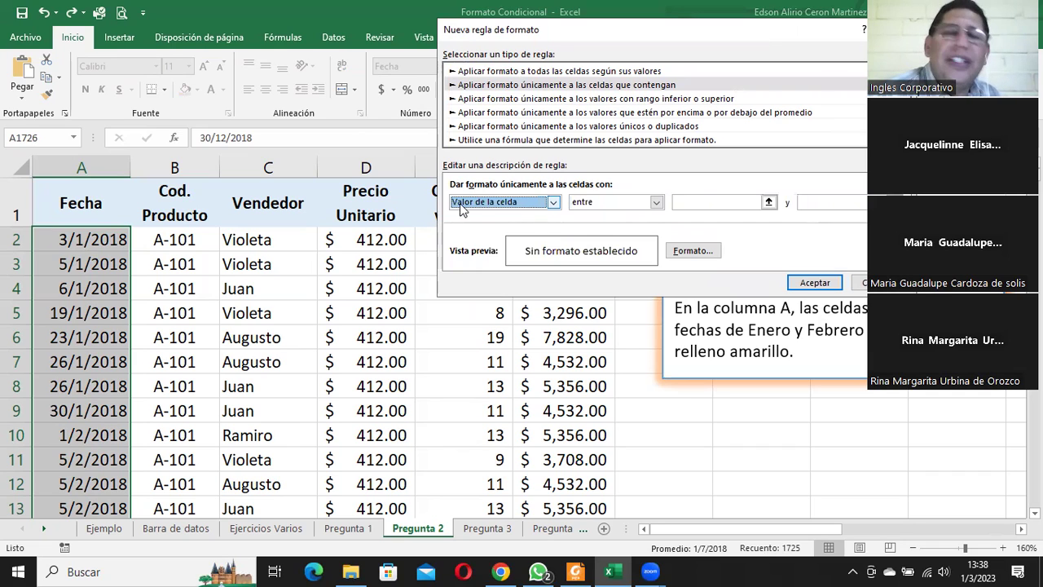
left_click(703, 203)
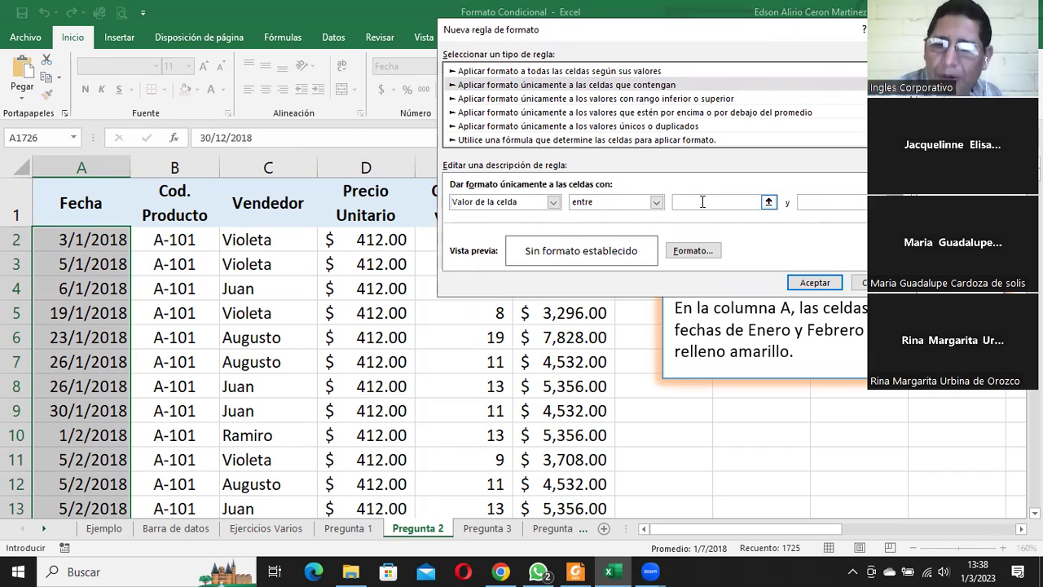
type("1/20")
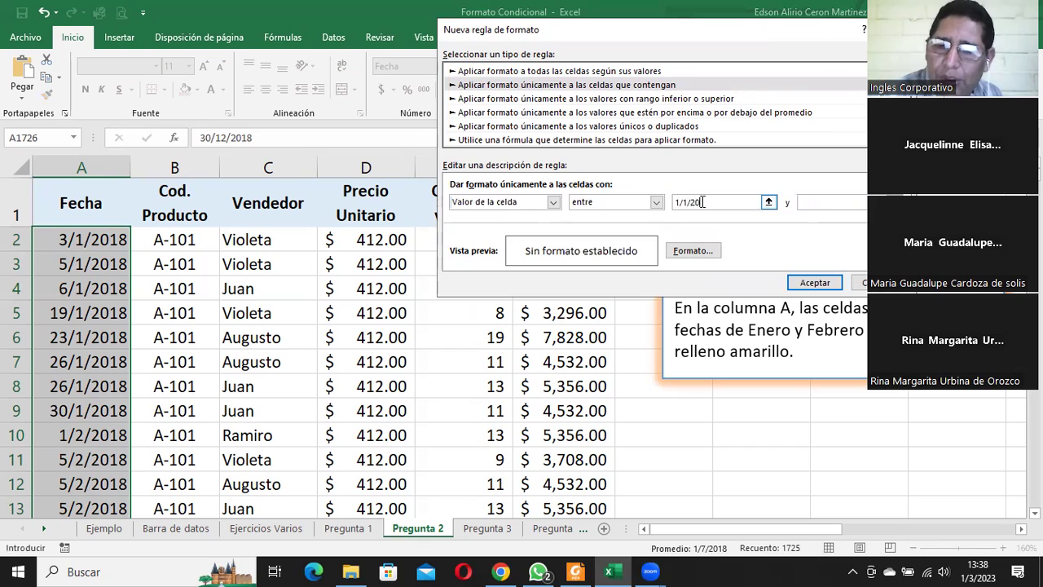
type("18")
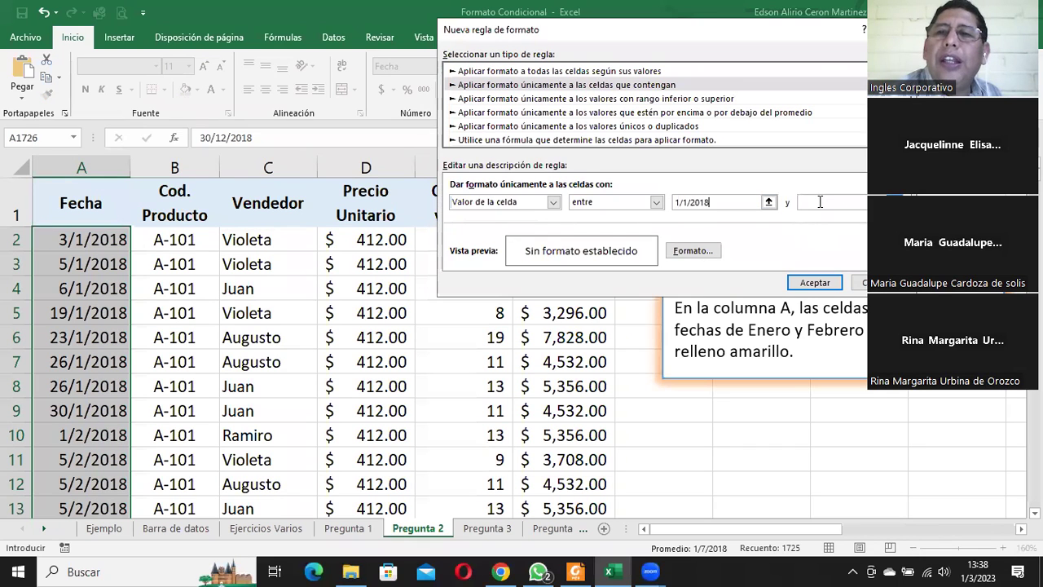
type("28/02/2018")
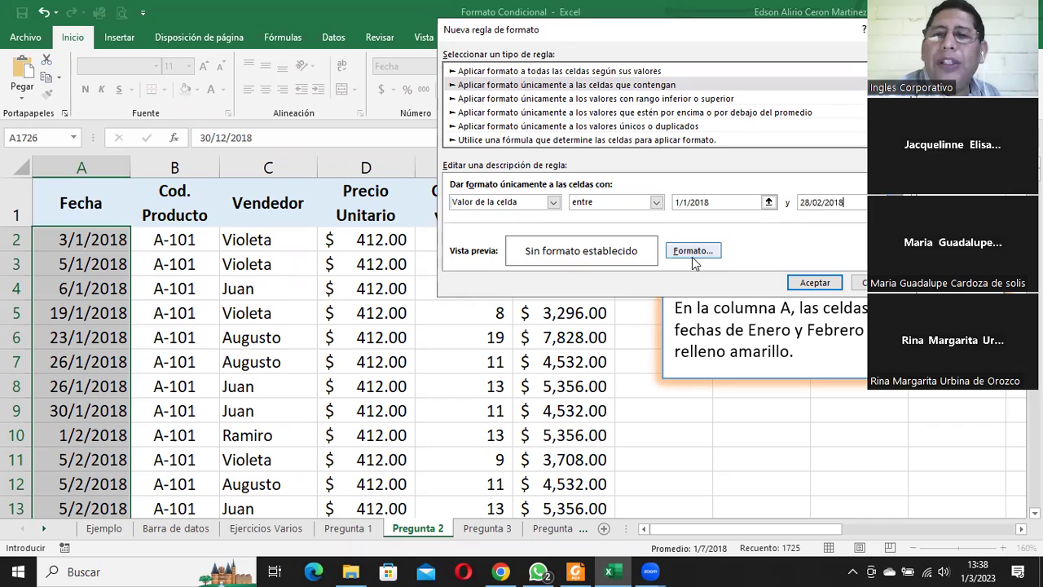
- Give the between-dates rule a yellow fill and apply it to column A
left_click(692, 255)
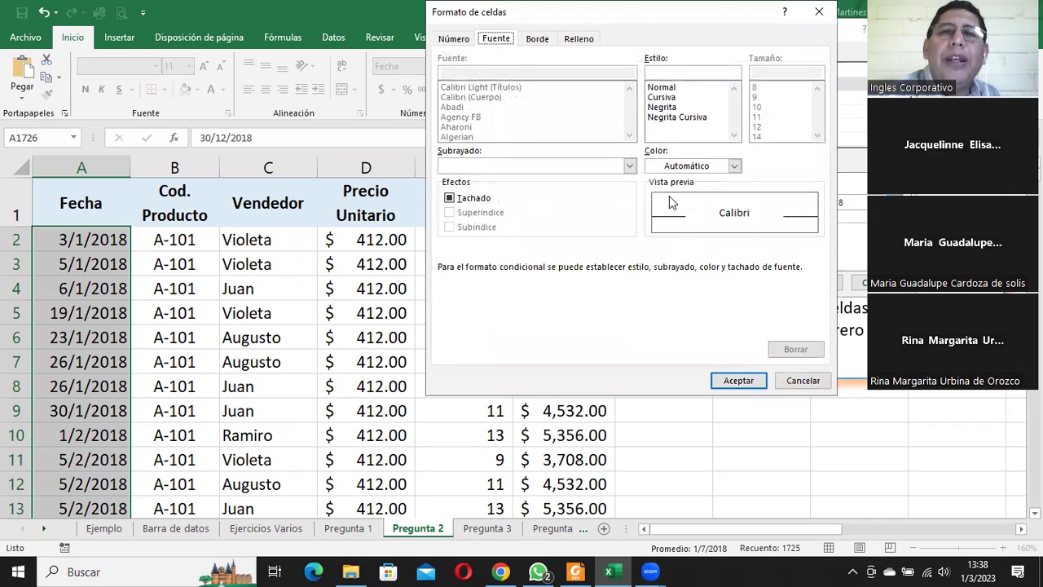
left_click(580, 40)
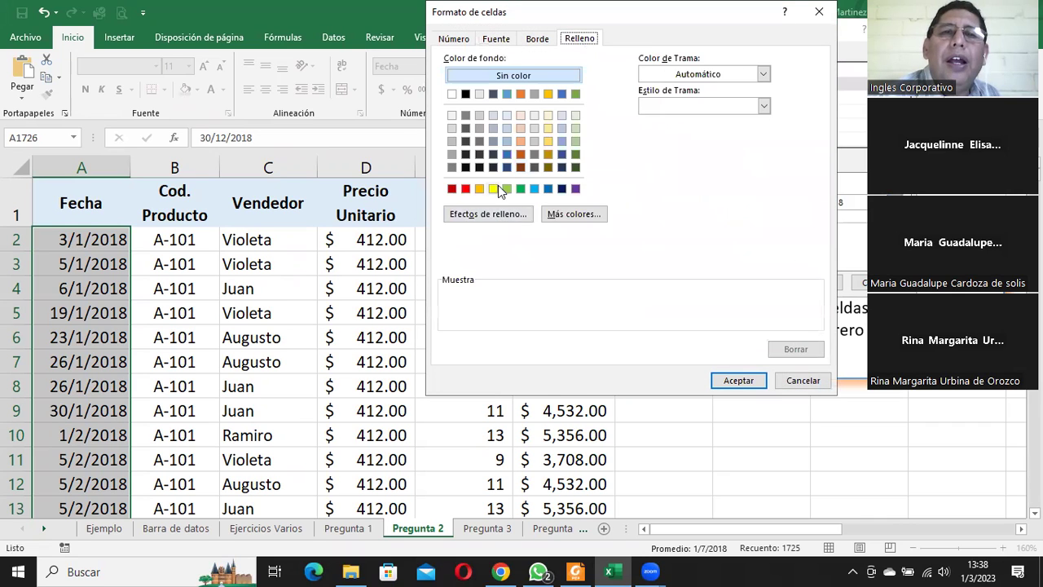
left_click(495, 188)
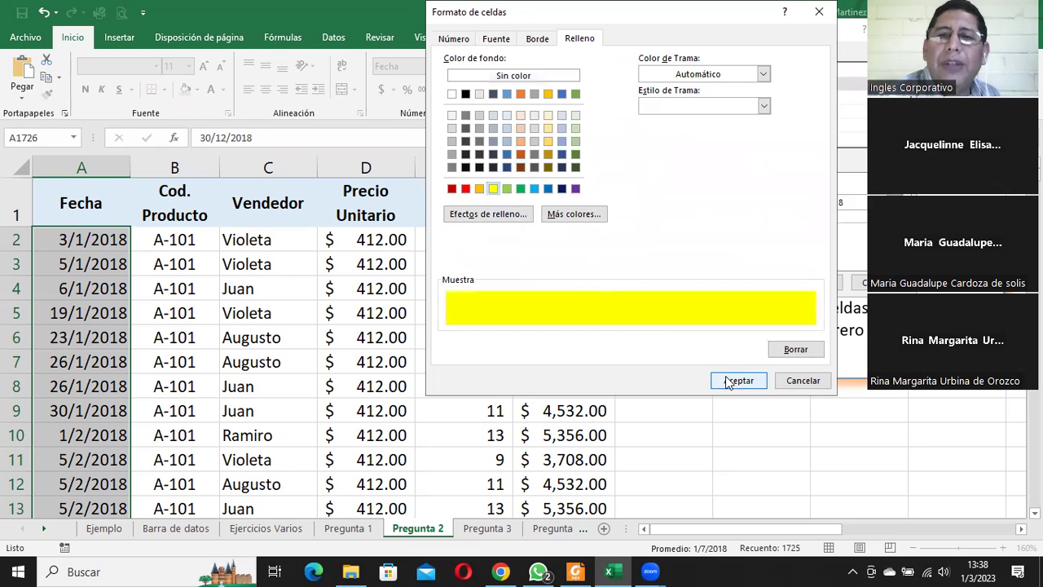
left_click(729, 381)
left_click(808, 346)
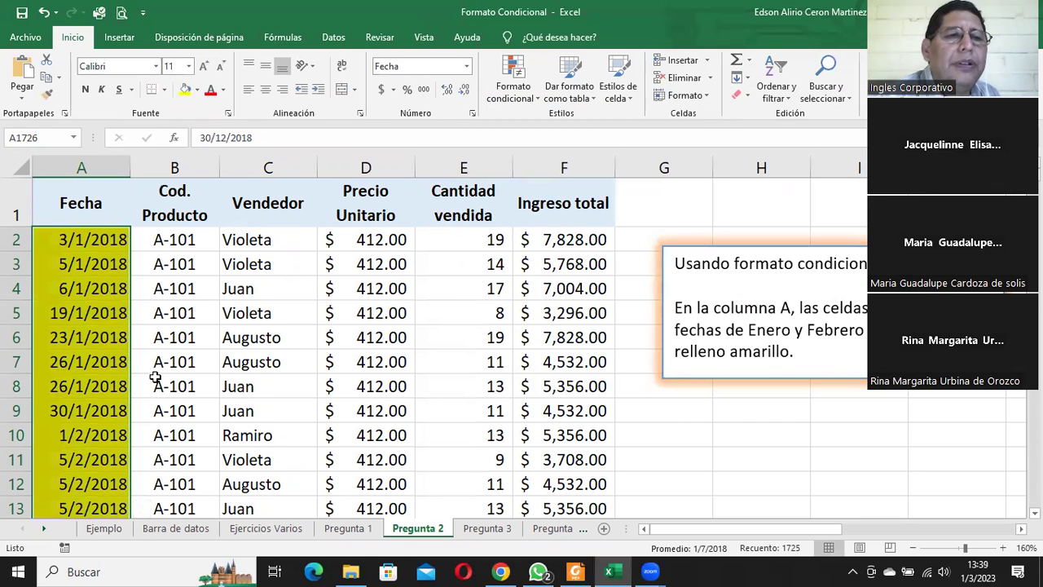
scroll(154, 377, "down", 4)
scroll(155, 374, "down", 4)
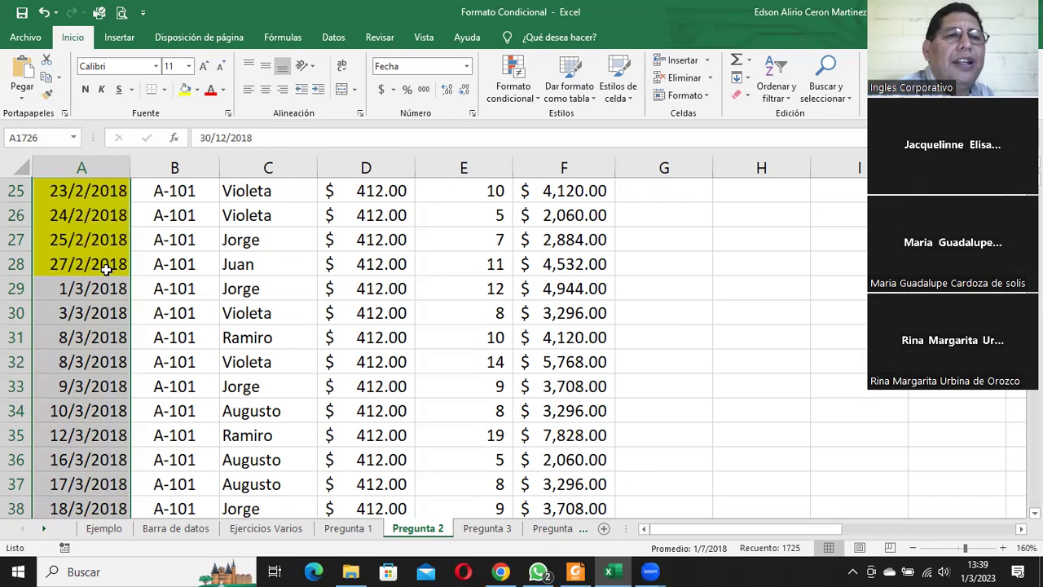
scroll(112, 268, "up", 3)
scroll(111, 267, "up", 5)
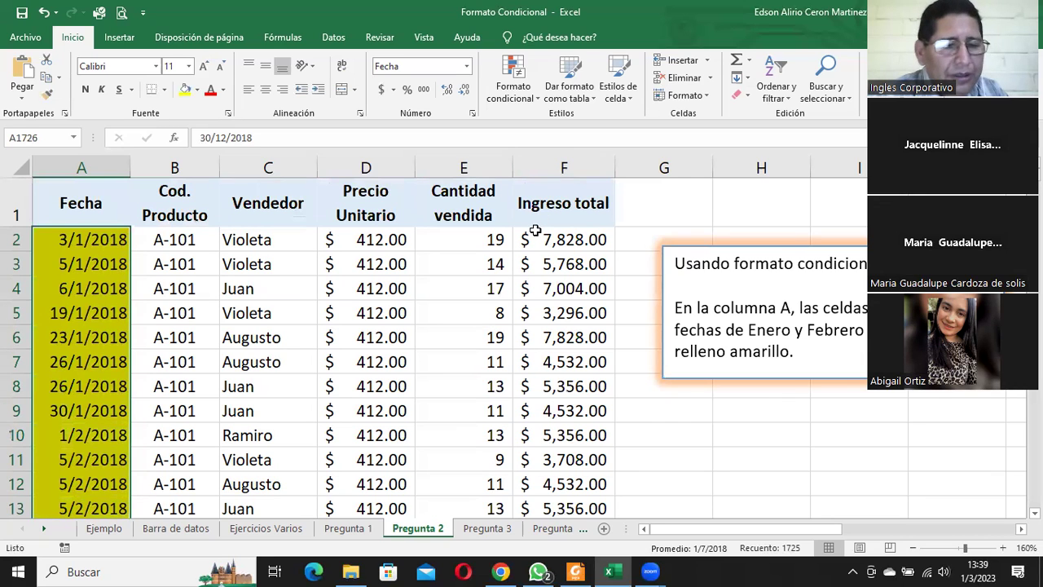
key("ctrl+BackSpace")
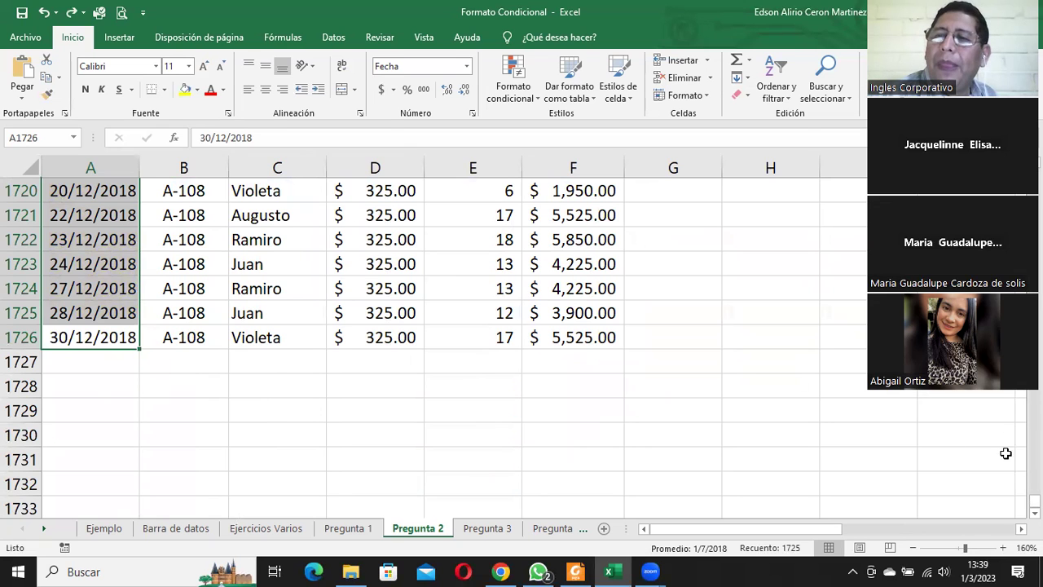
left_click_drag(1034, 500, 1035, 181)
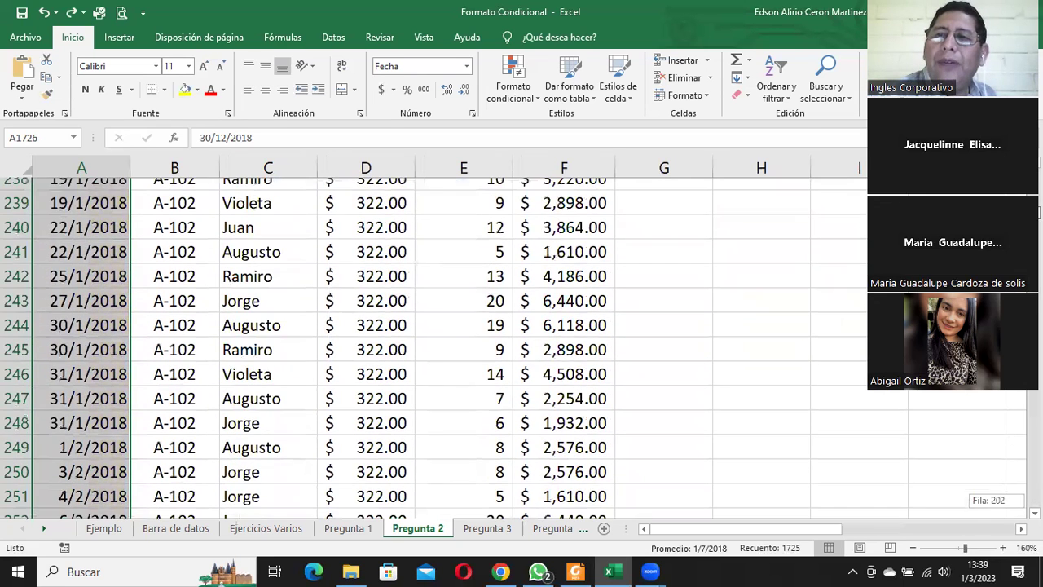
left_click(517, 72)
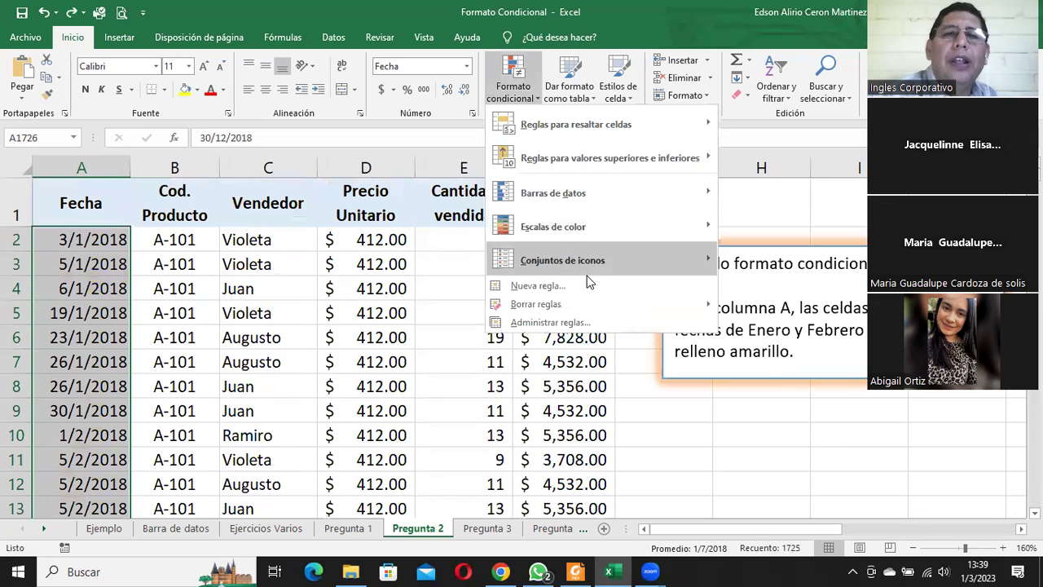
left_click(537, 286)
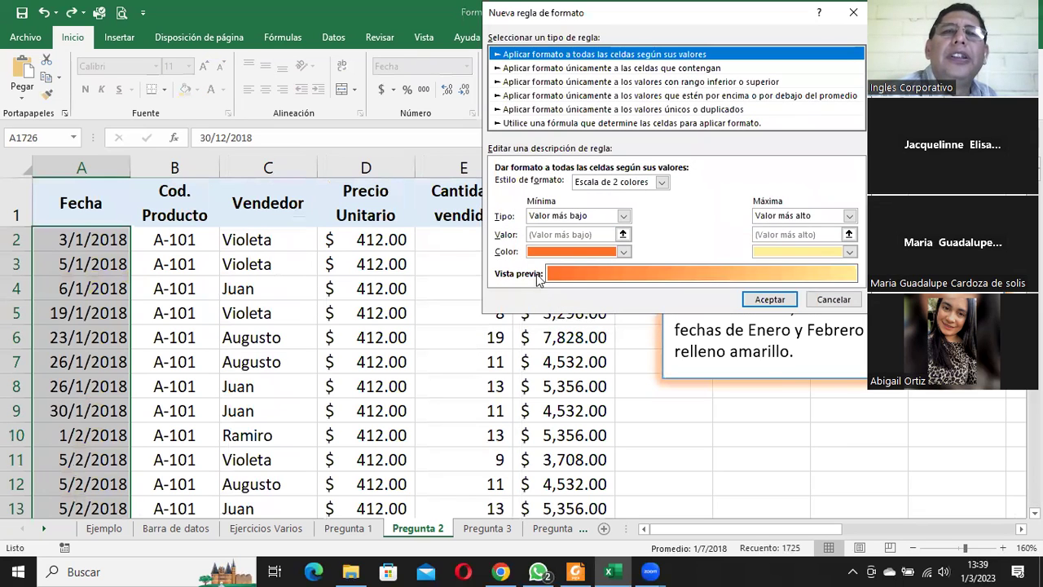
left_click(664, 69)
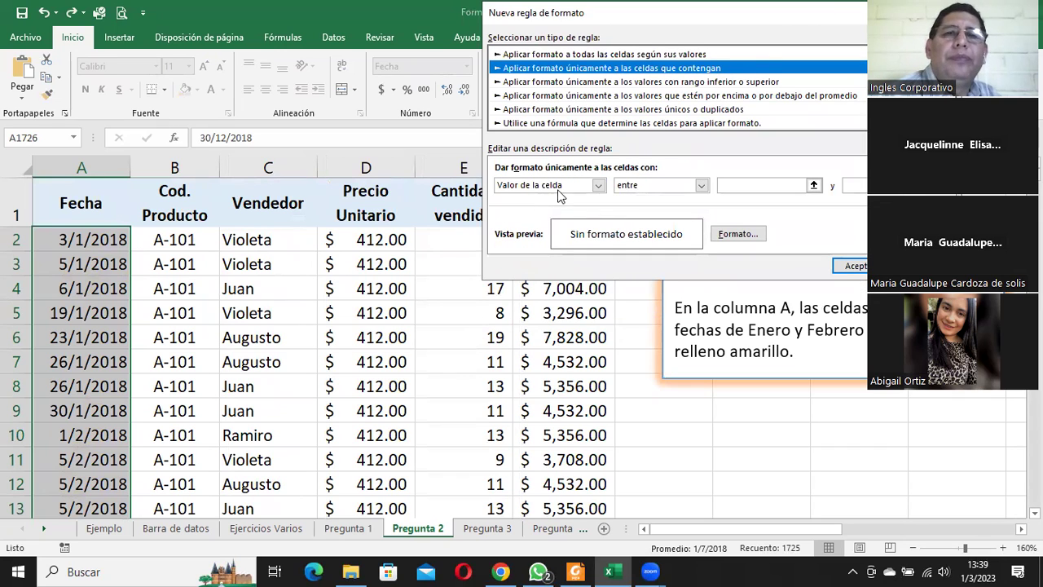
left_click(588, 186)
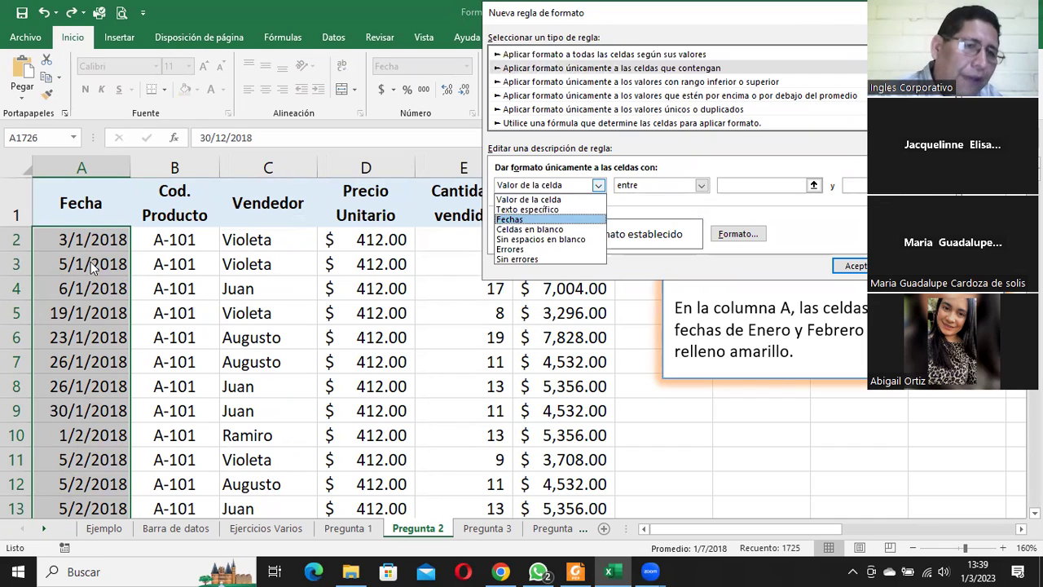
left_click(523, 222)
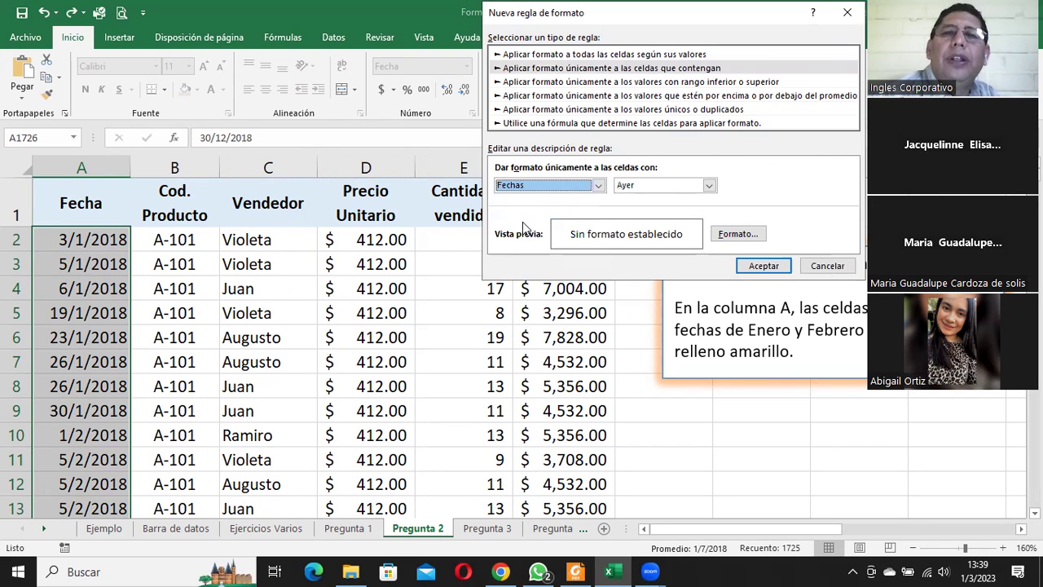
left_click(648, 188)
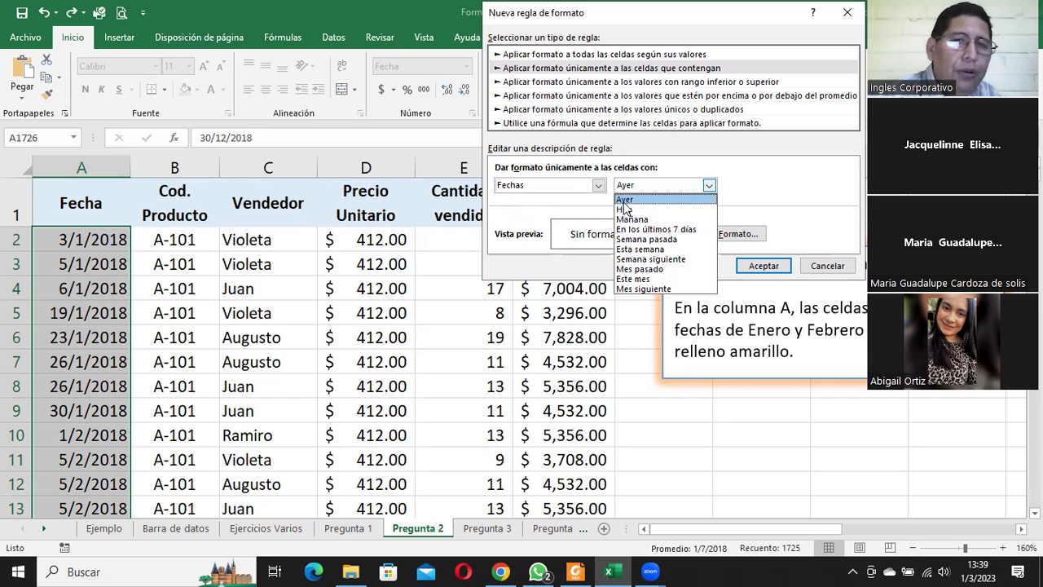
left_click(596, 187)
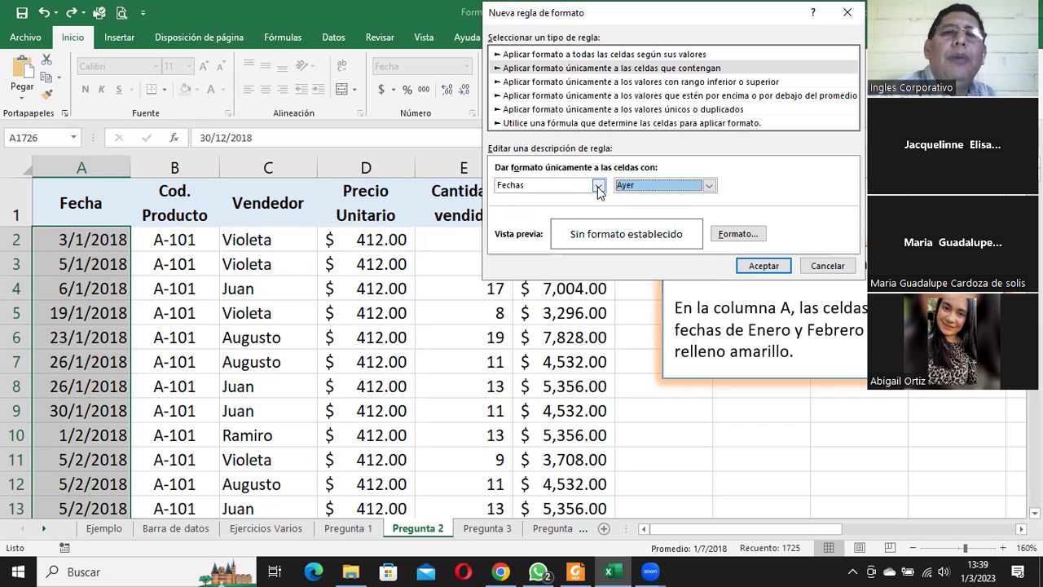
left_click(599, 187)
left_click(574, 199)
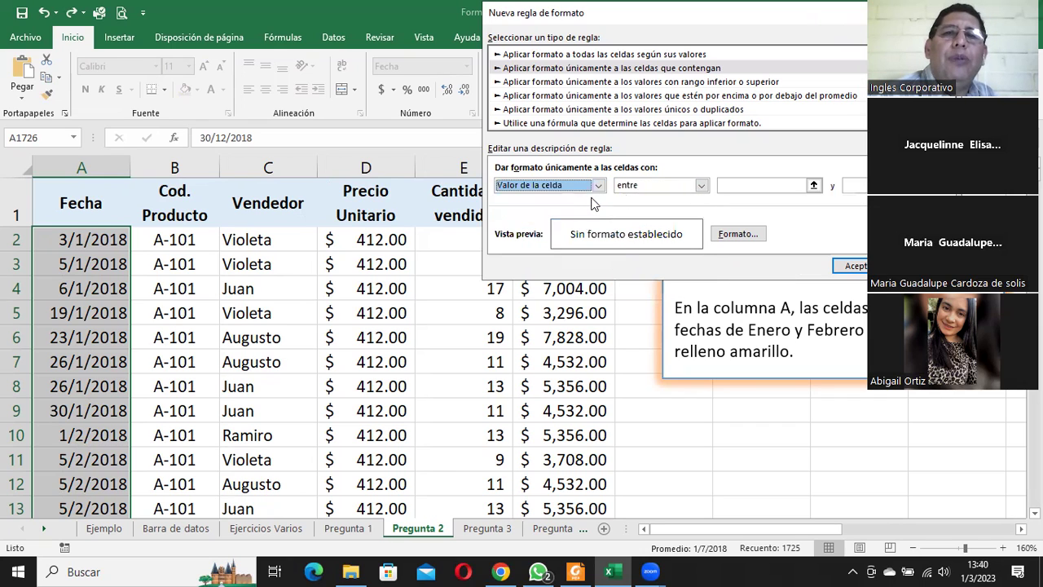
left_click(636, 185)
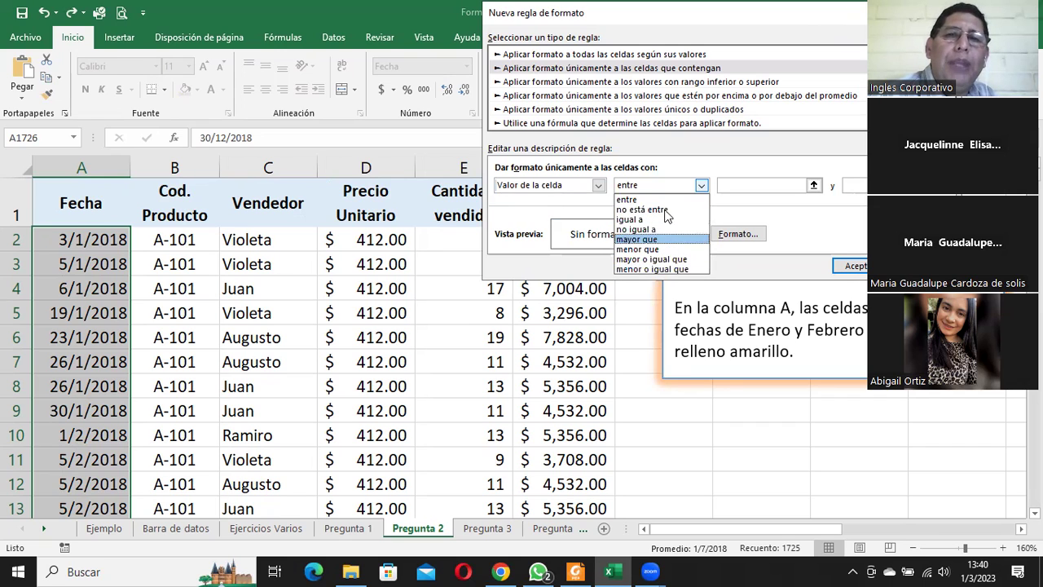
left_click(639, 199)
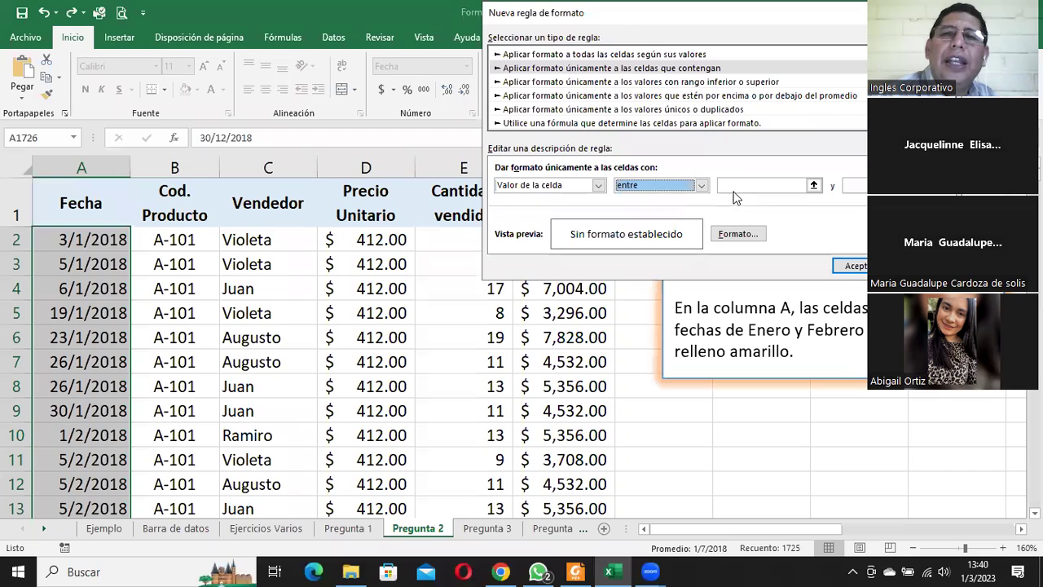
- Enter the limits 1/1/2018 and 28/02, and choose a yellow fill format
left_click(739, 185)
type("1")
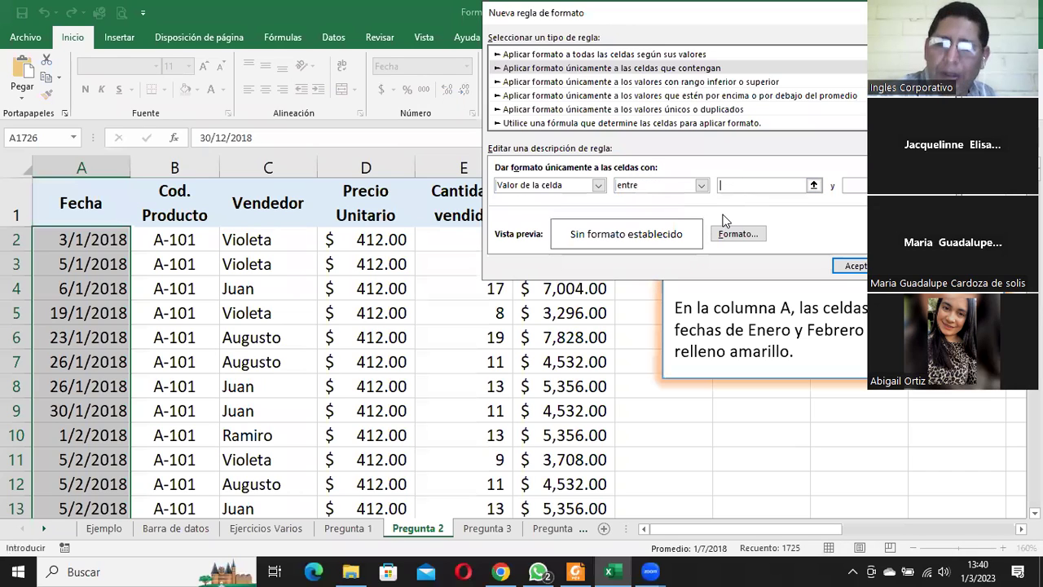
type("/1/2018")
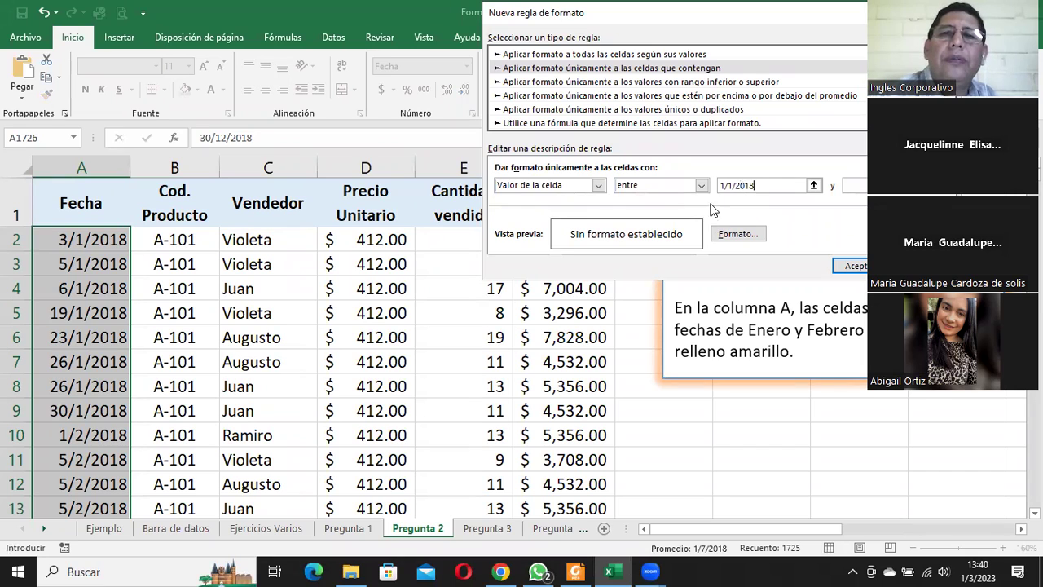
key("Tab")
type("28/02")
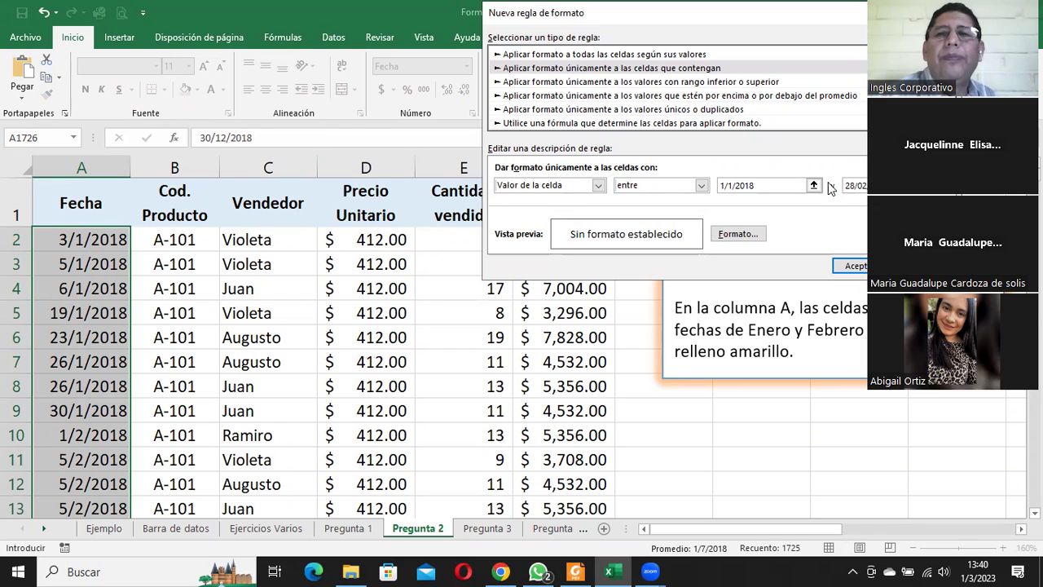
left_click(727, 233)
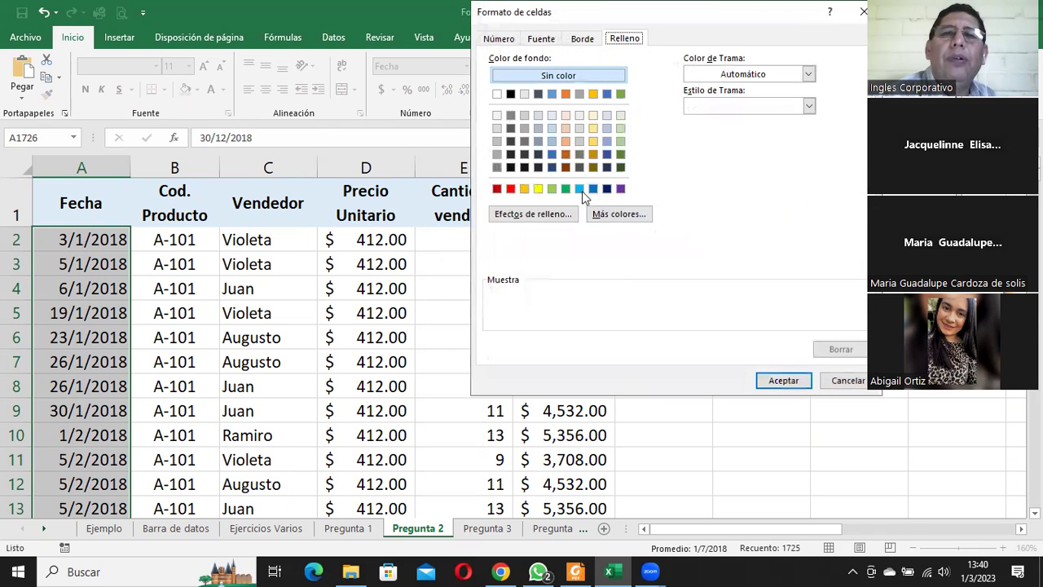
left_click(538, 188)
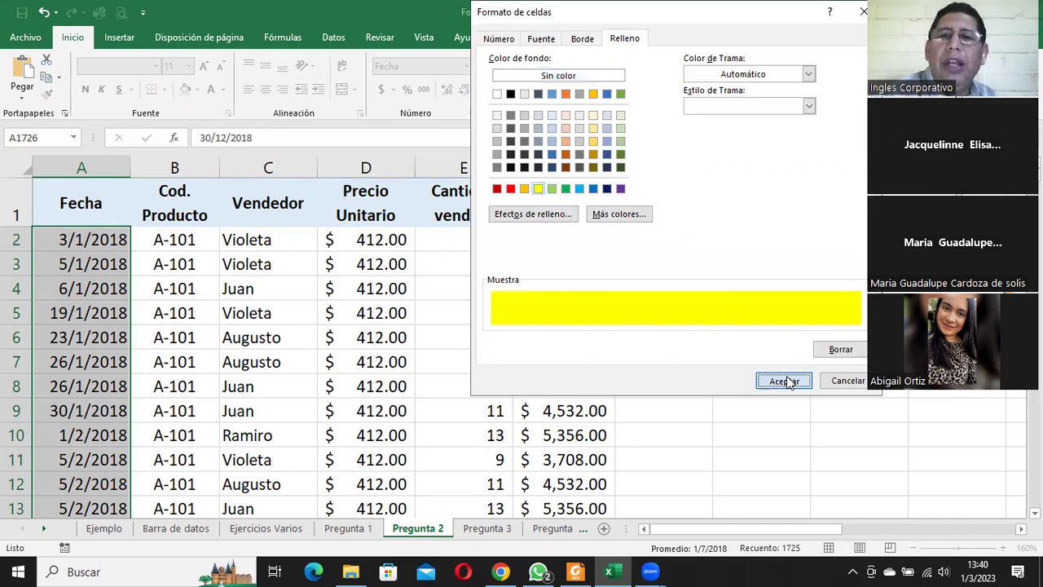
left_click(785, 380)
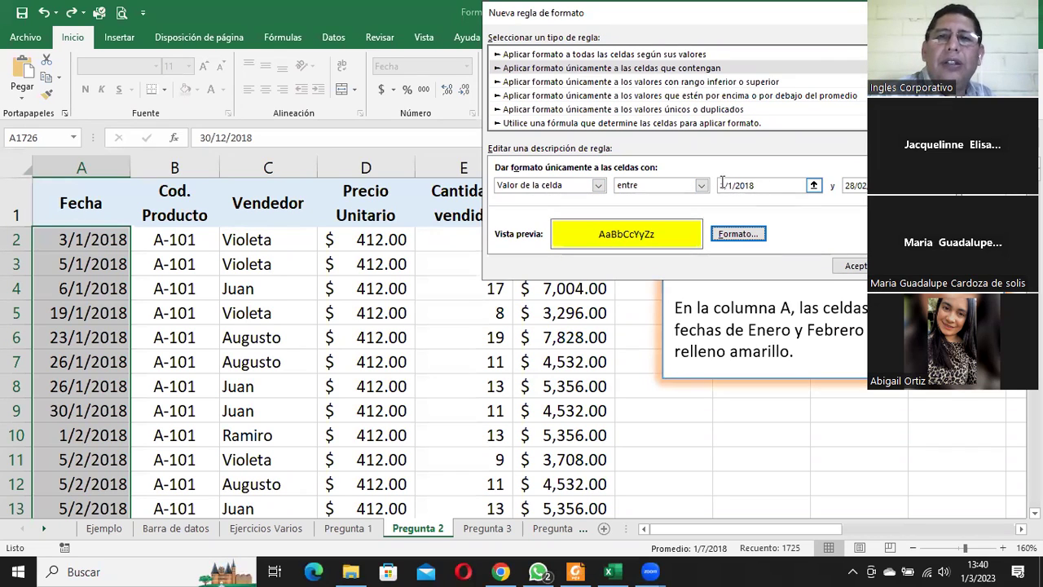
- Apply the yellow-fill rule to column A and deselect to reveal the highlighted January and February dates
left_click(851, 266)
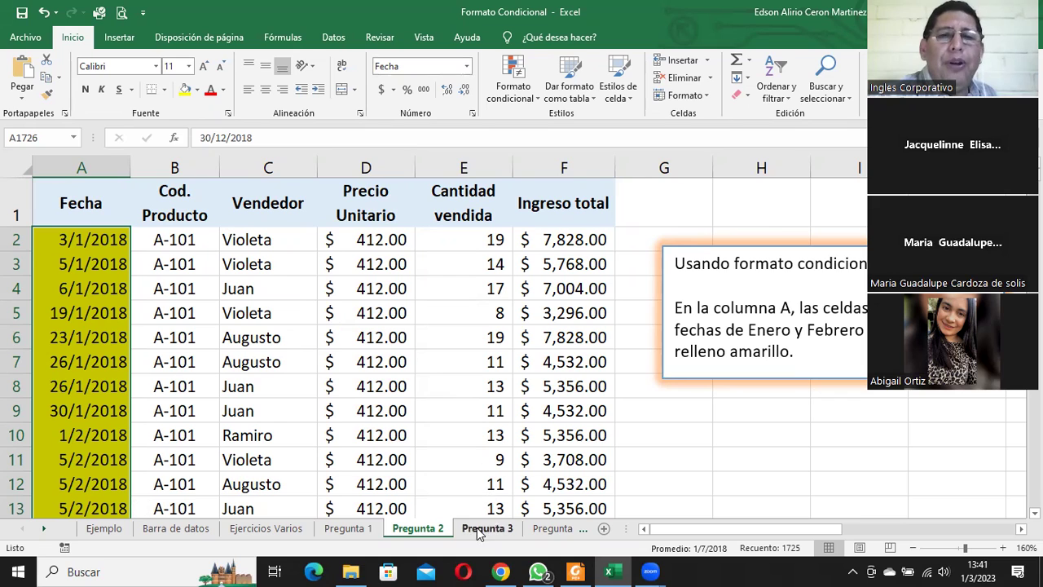
left_click(513, 72)
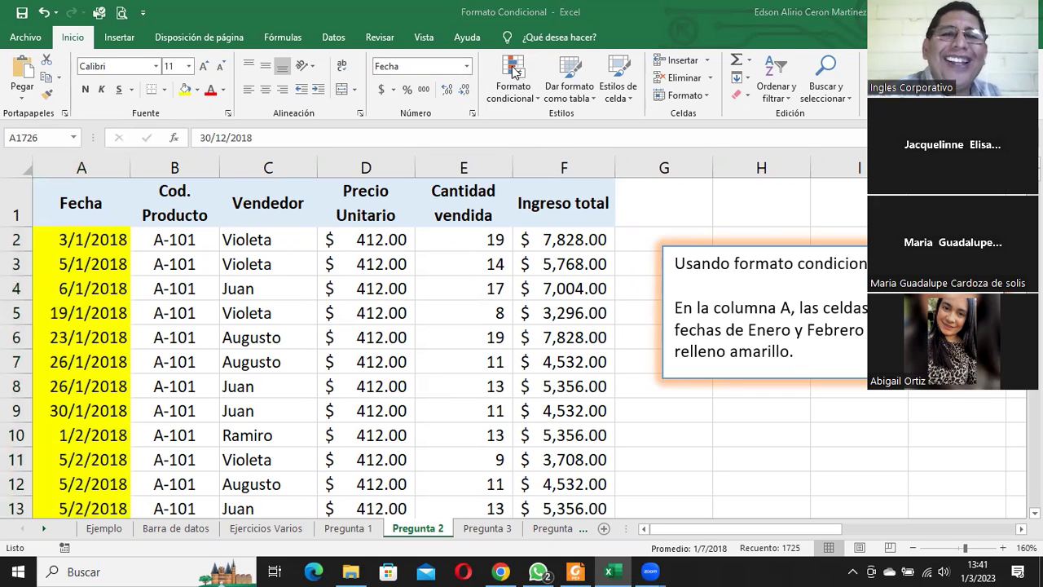
- Switch to the Pregunta 3 sheet and select the first quantity in cell E2
left_click(489, 529)
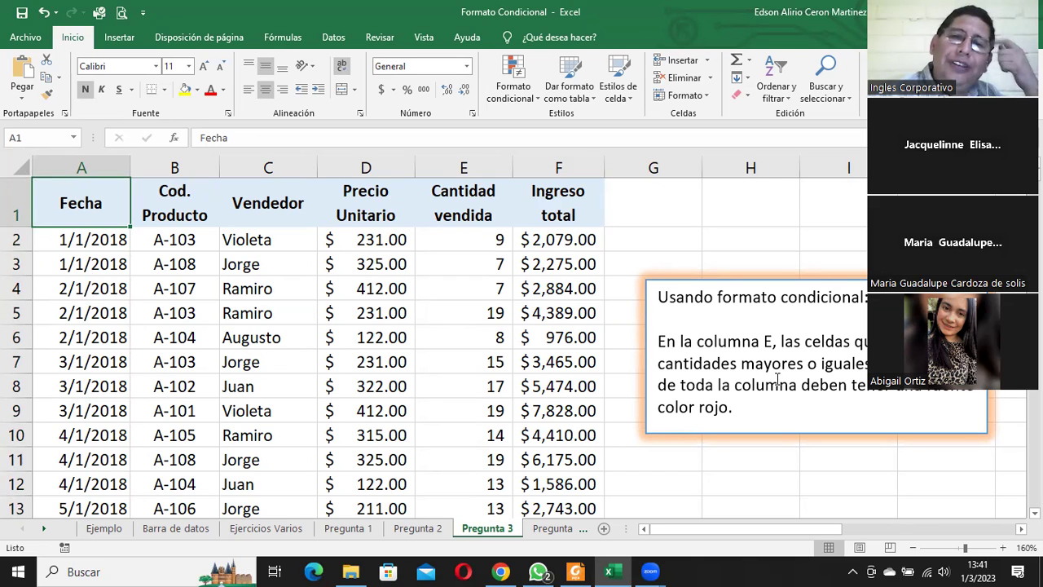
left_click(446, 239)
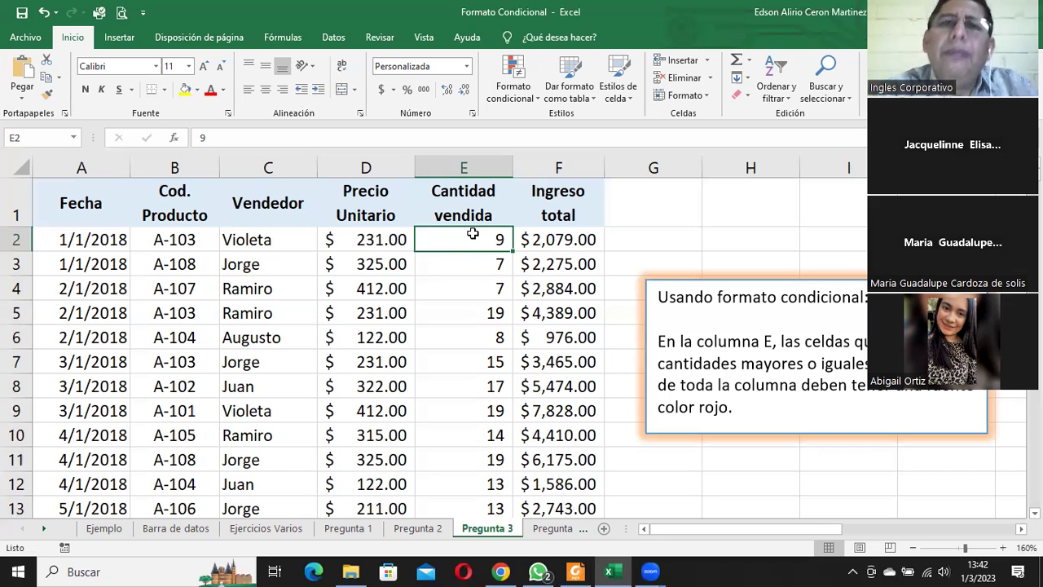
left_click(559, 72)
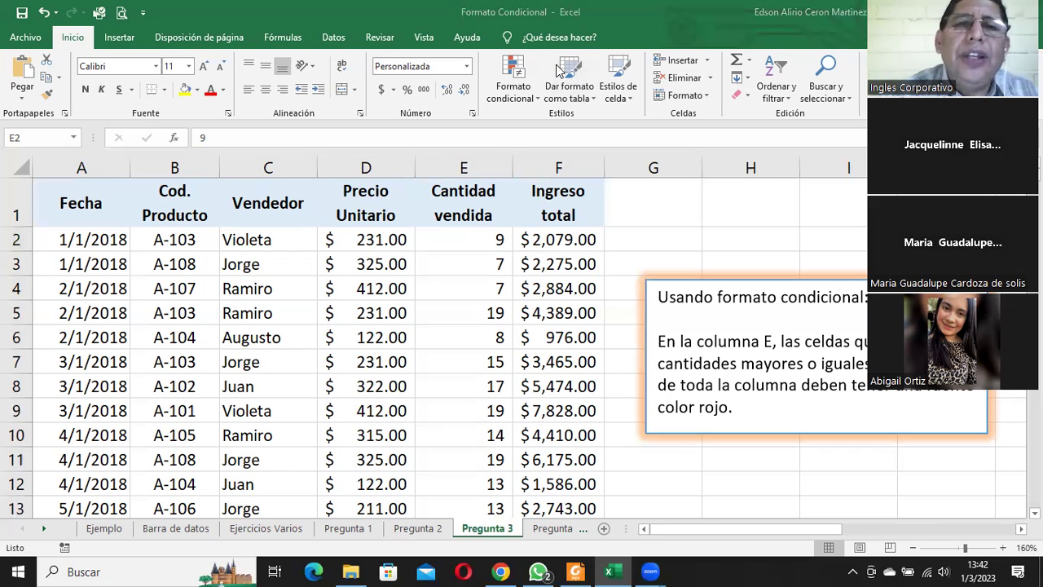
left_click(279, 287)
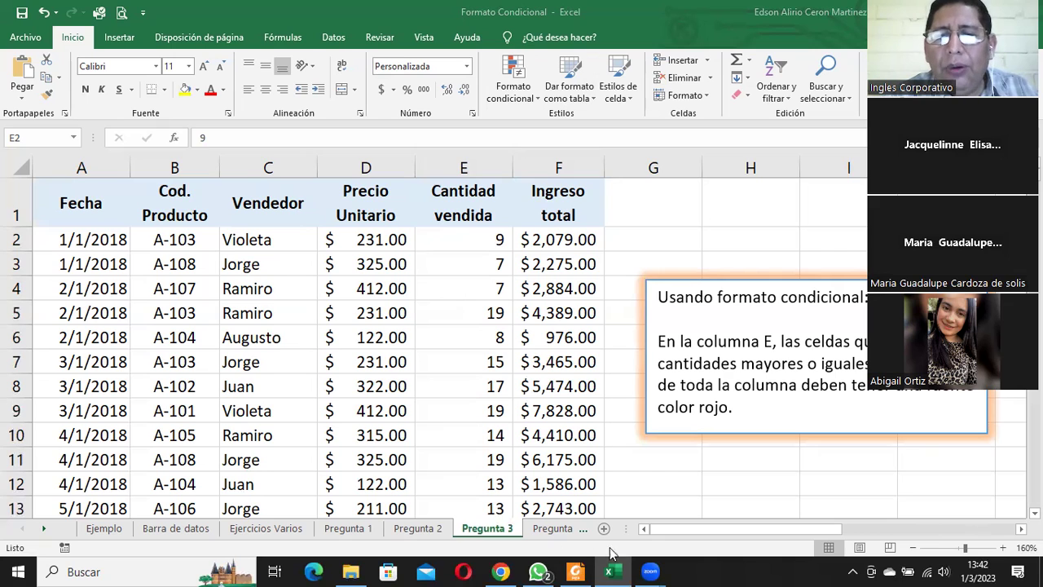
left_click(479, 238)
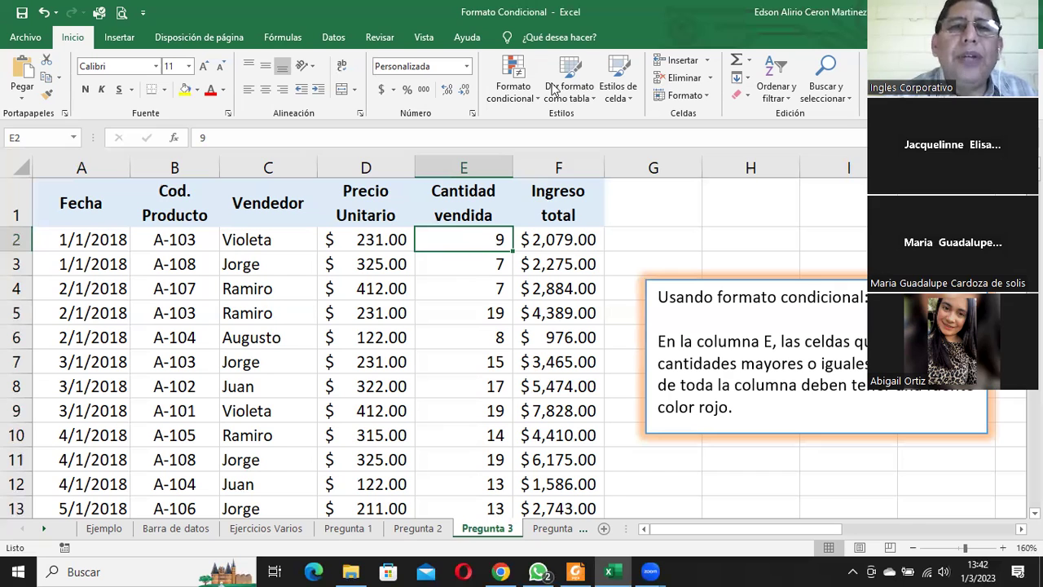
- Select the Cantidad vendida quantities from E2 down to E1726 with Ctrl+Shift+Down
key("ctrl+shift+Down")
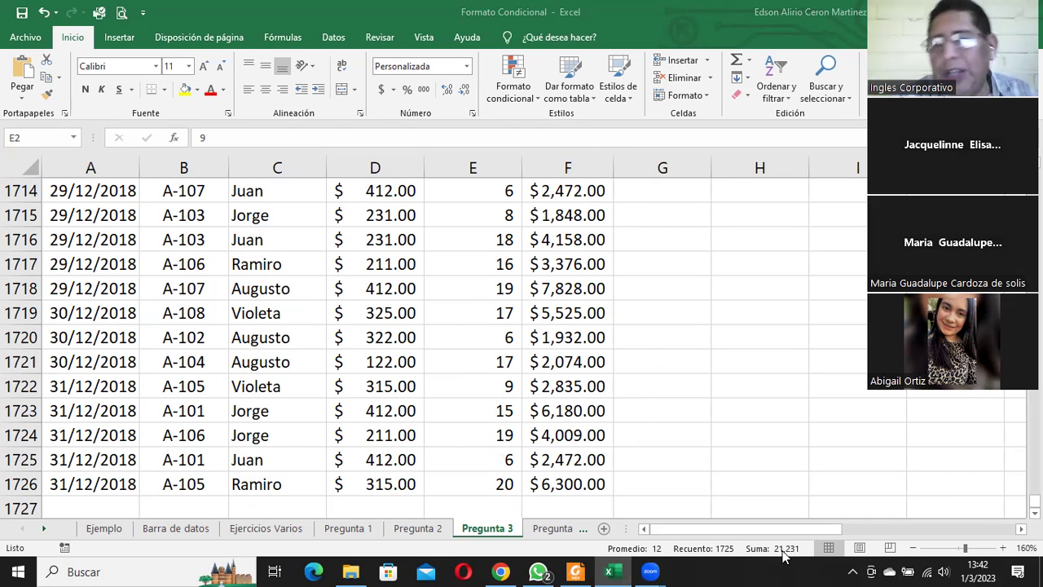
scroll(713, 483, "up", 4)
scroll(713, 484, "up", 9)
scroll(713, 483, "up", 9)
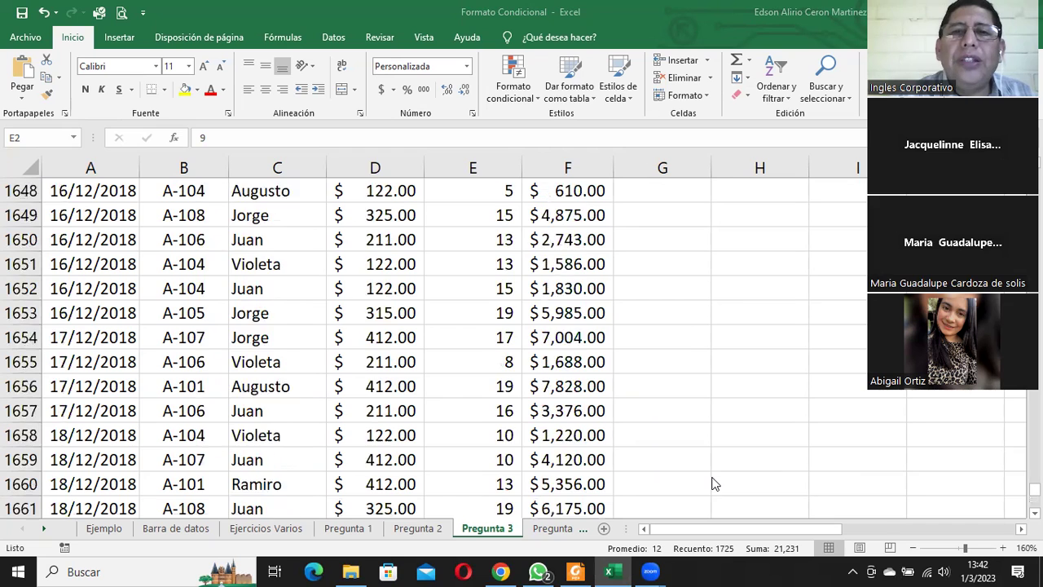
scroll(713, 484, "up", 11)
scroll(713, 483, "up", 9)
scroll(713, 483, "up", 10)
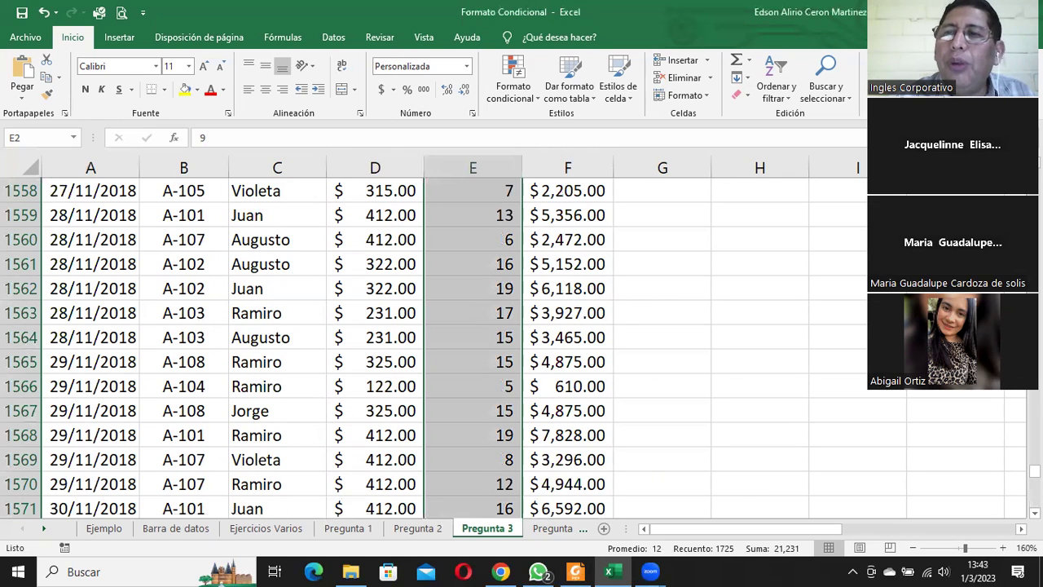
left_click_drag(1033, 470, 1034, 411)
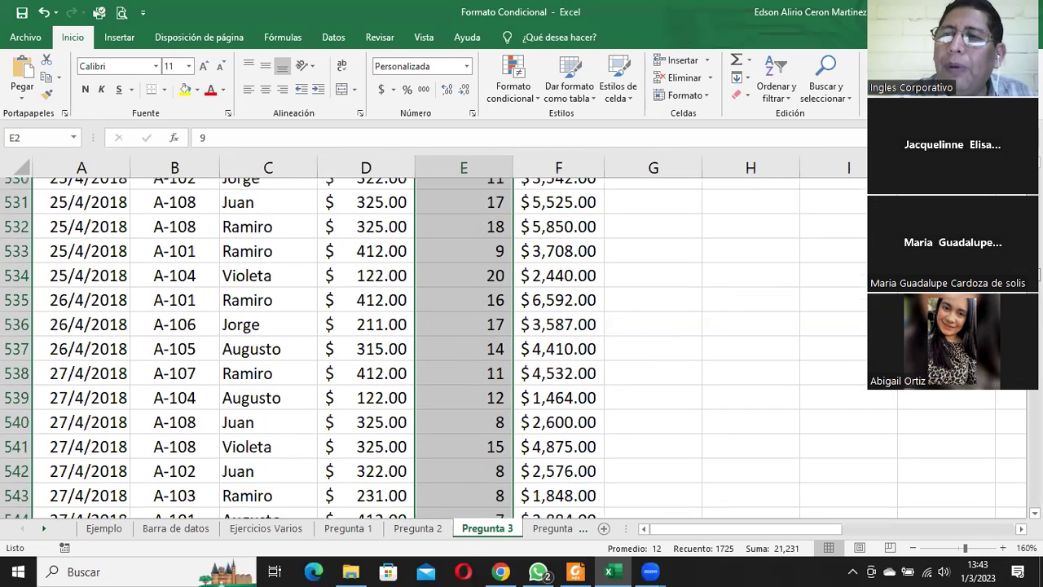
scroll(521, 348, "up", 20)
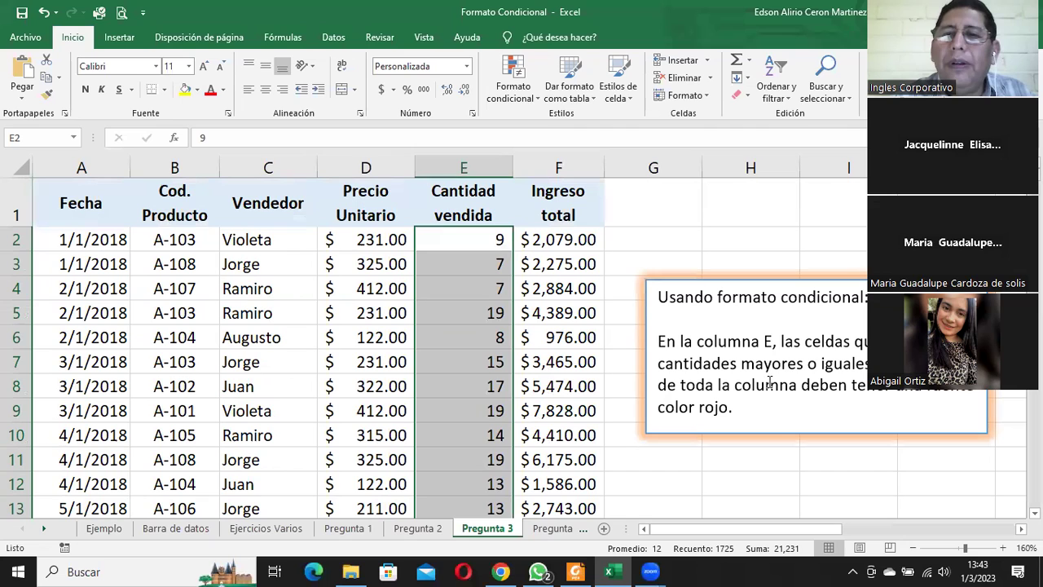
left_click(568, 88)
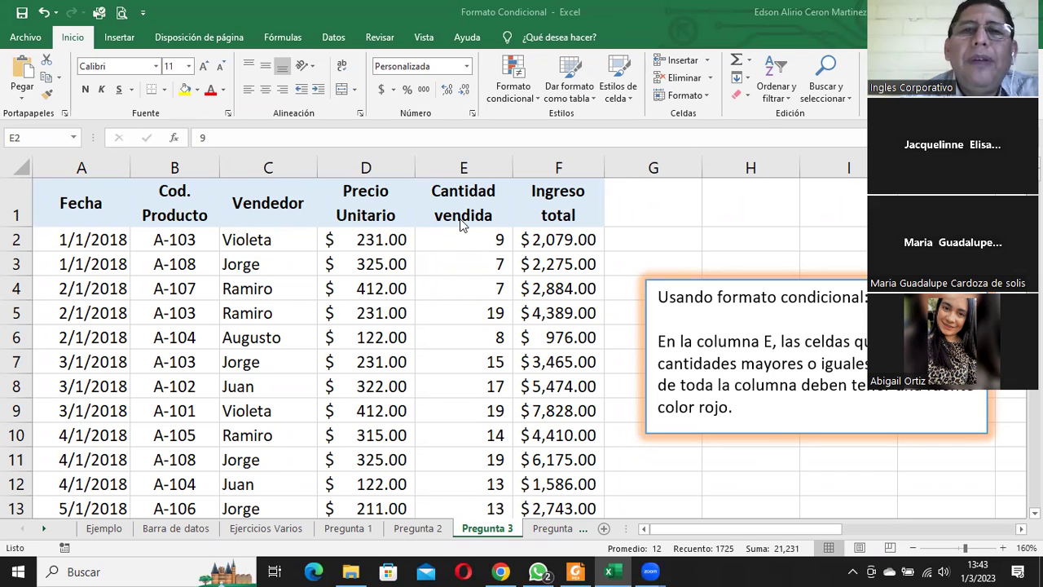
key("ctrl+shift+Down")
- In Nueva regla de formato, choose the above-or-below-average rule type instead of the cell-value rule
left_click(510, 74)
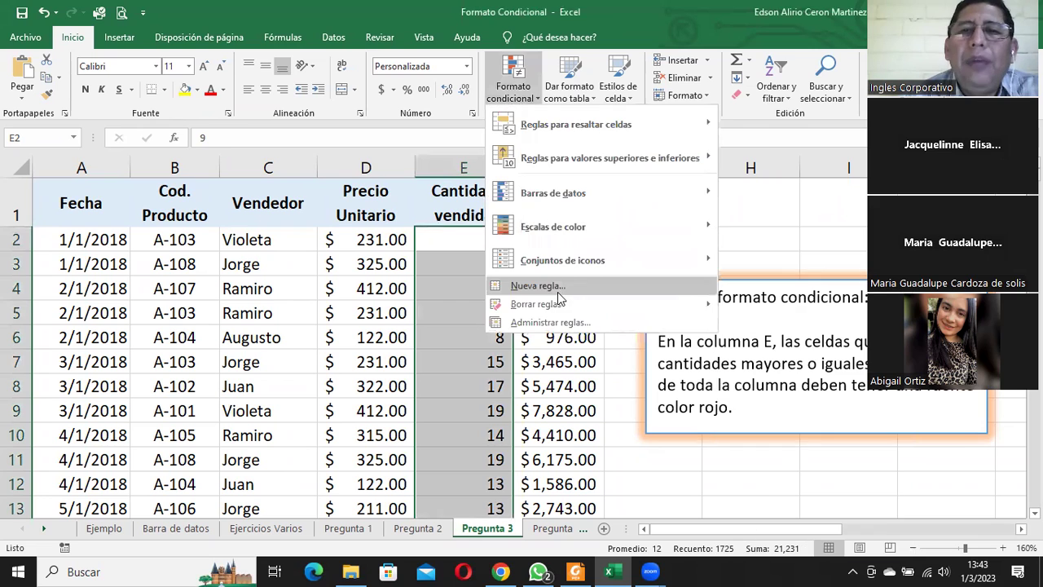
key("Escape")
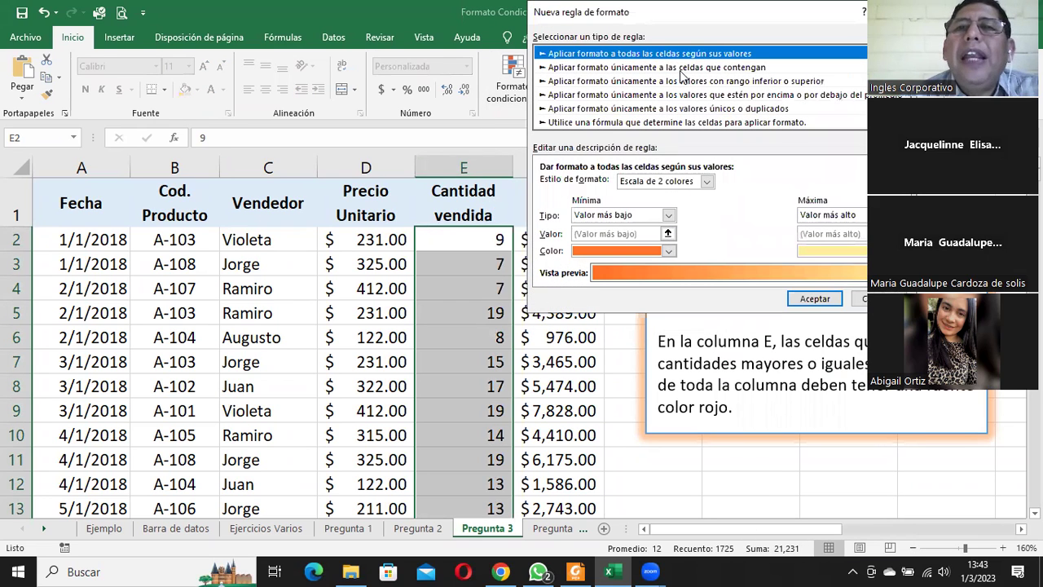
left_click(683, 68)
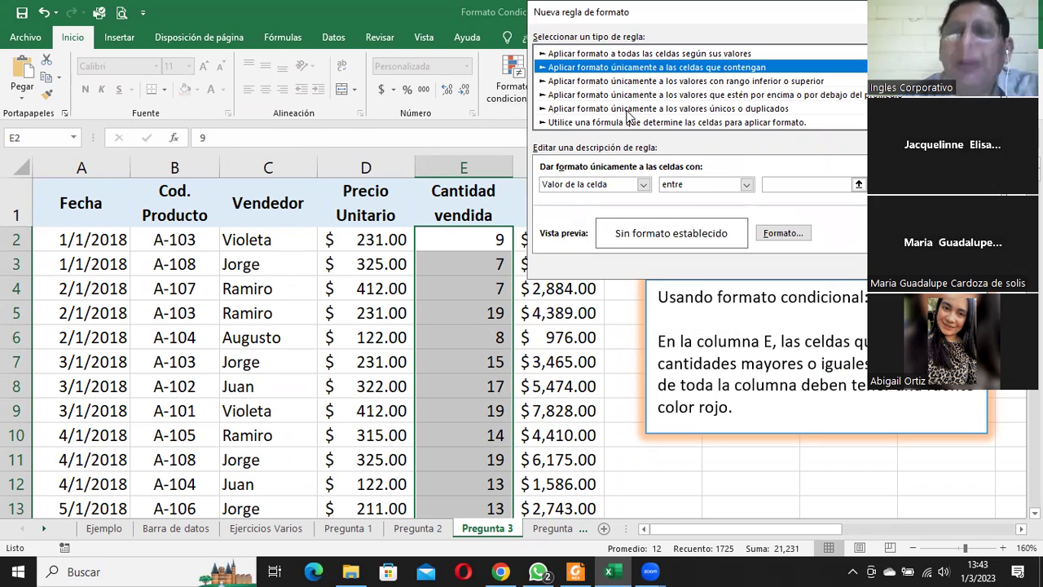
left_click(643, 185)
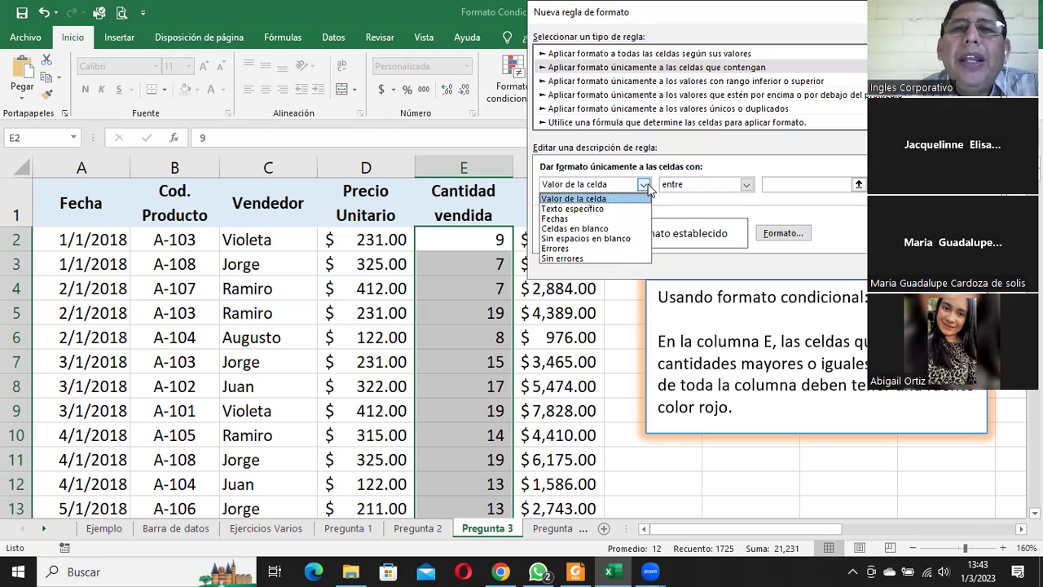
left_click(632, 199)
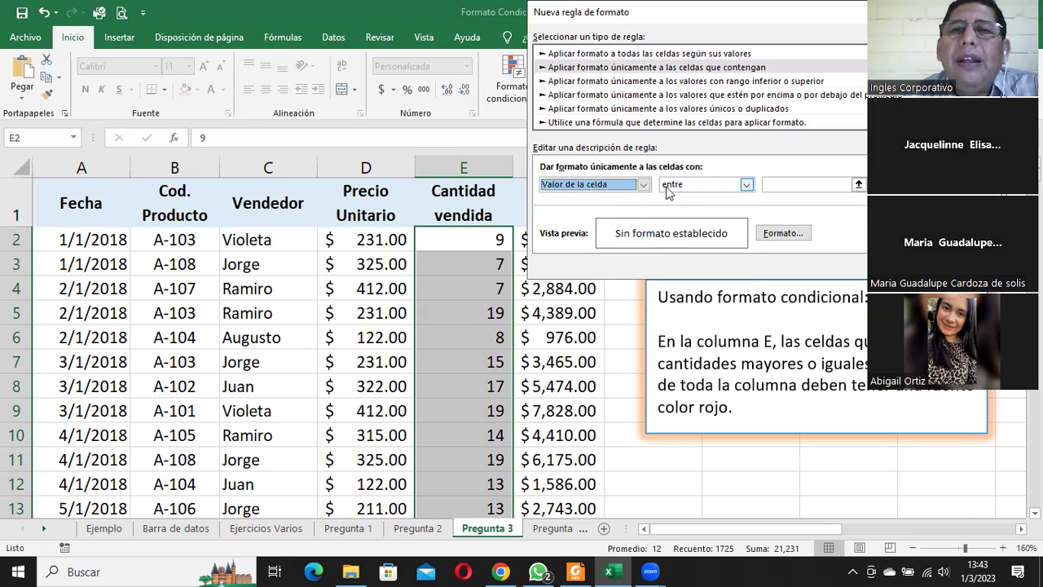
left_click(683, 185)
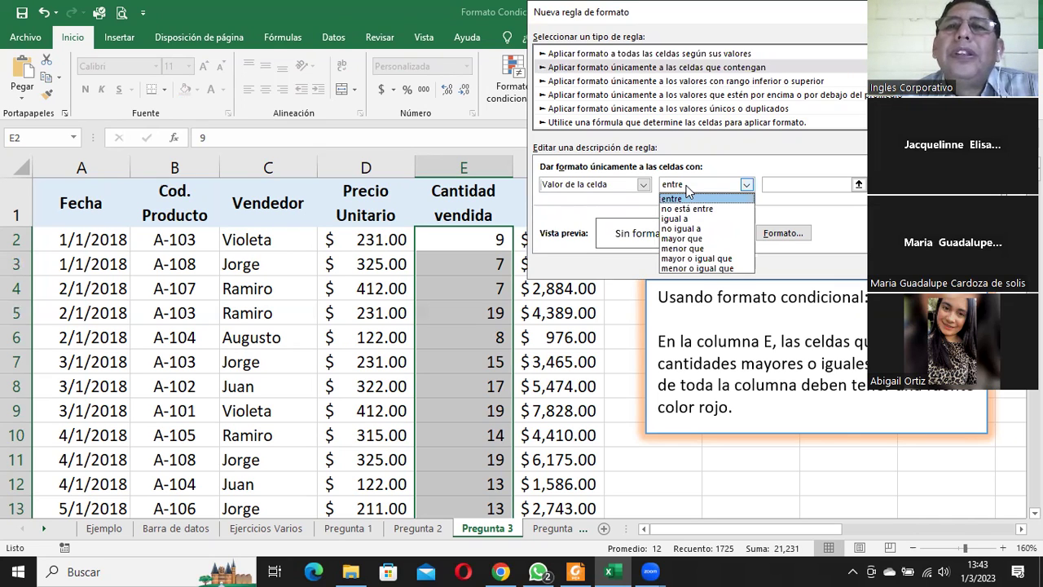
left_click(687, 189)
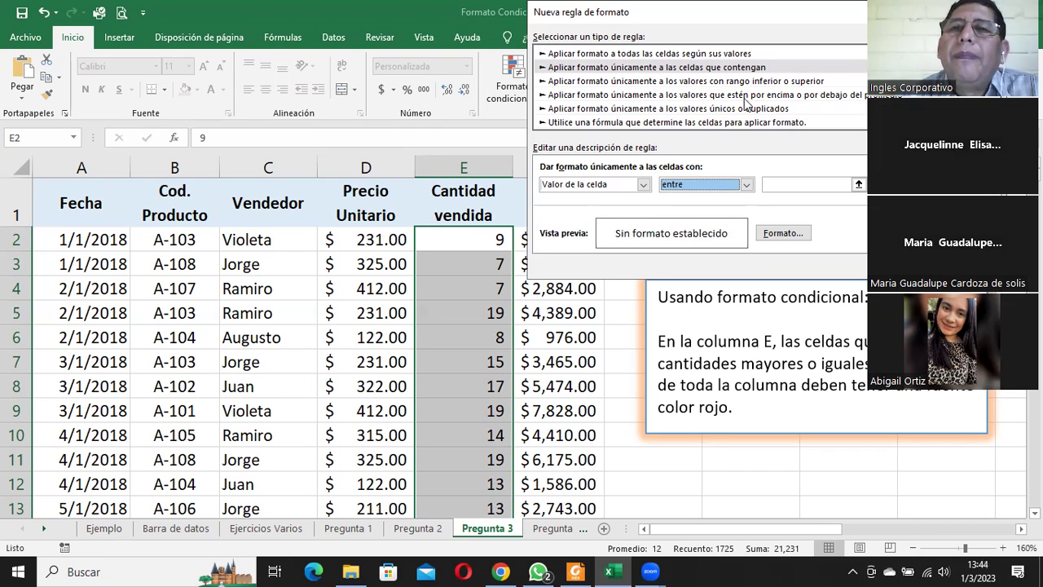
left_click(567, 95)
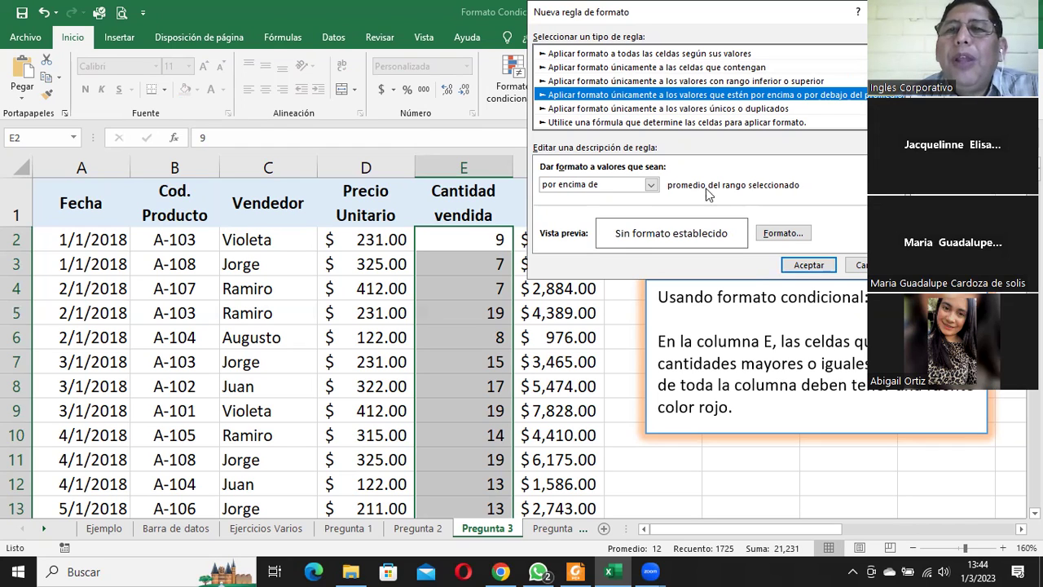
- Set the rule to 'mayor o igual' than the average with red font, and apply it to column E
left_click(651, 185)
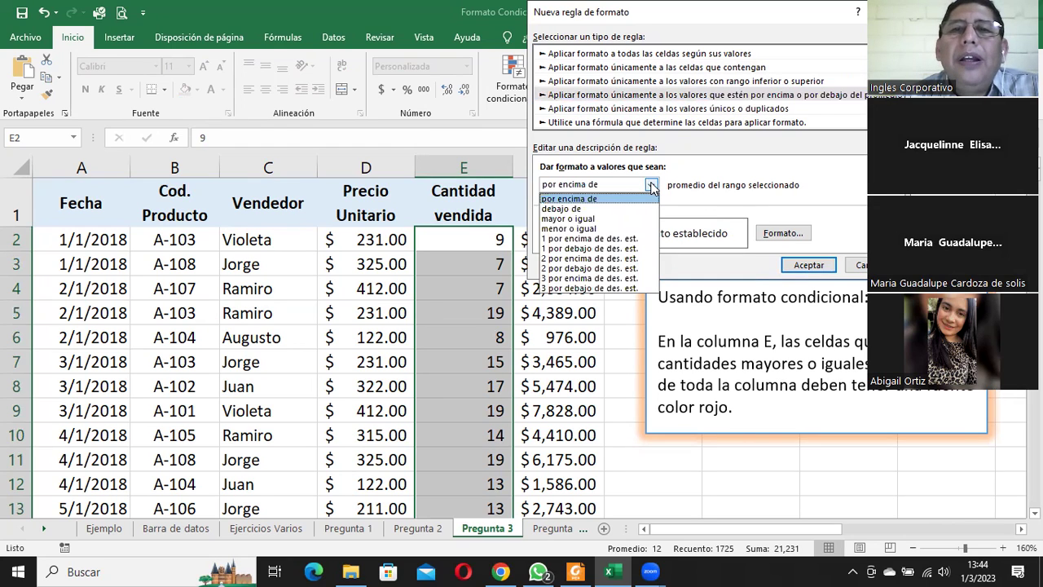
left_click(575, 219)
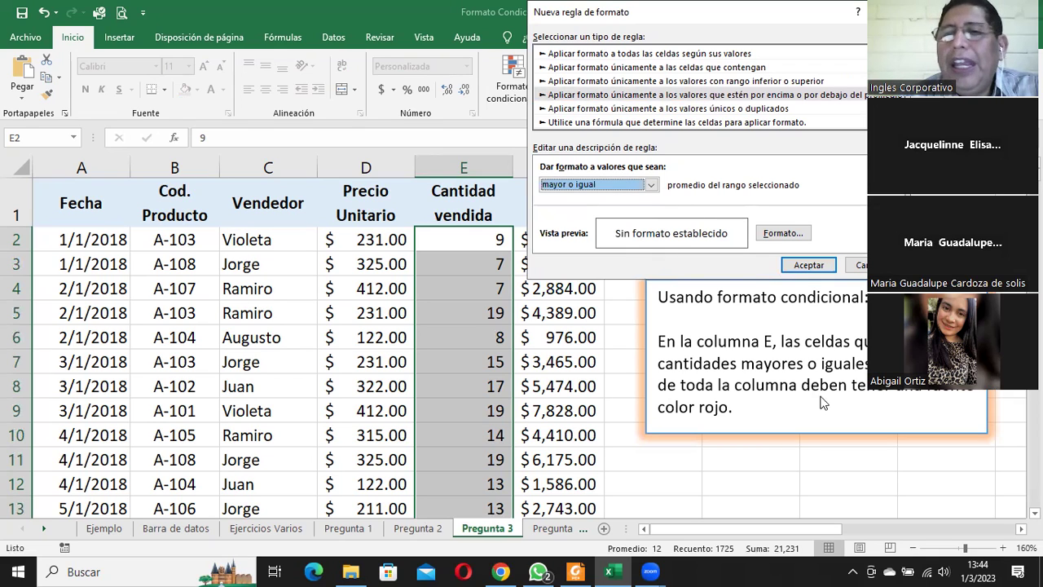
left_click(787, 236)
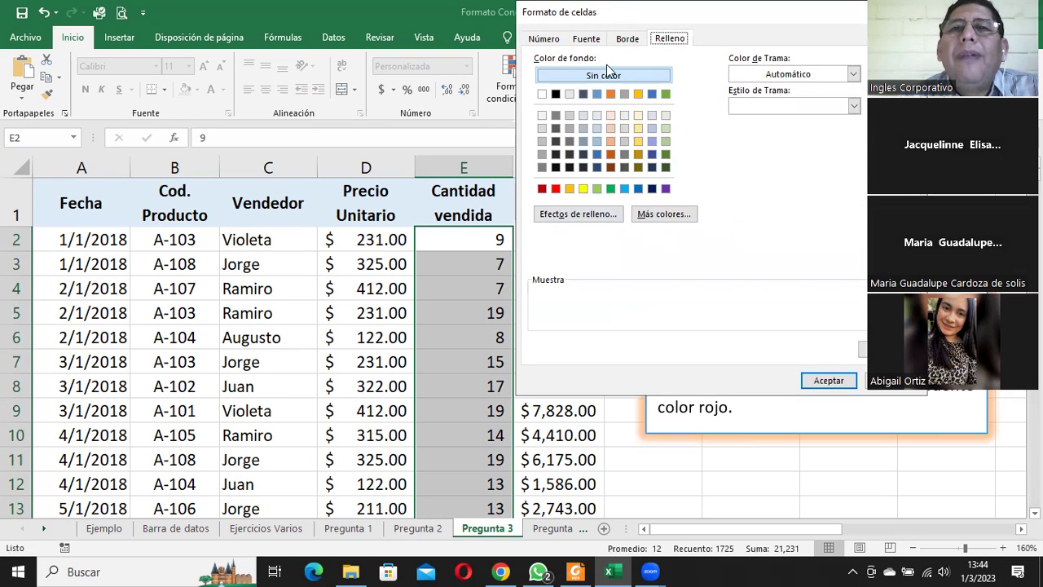
left_click(599, 41)
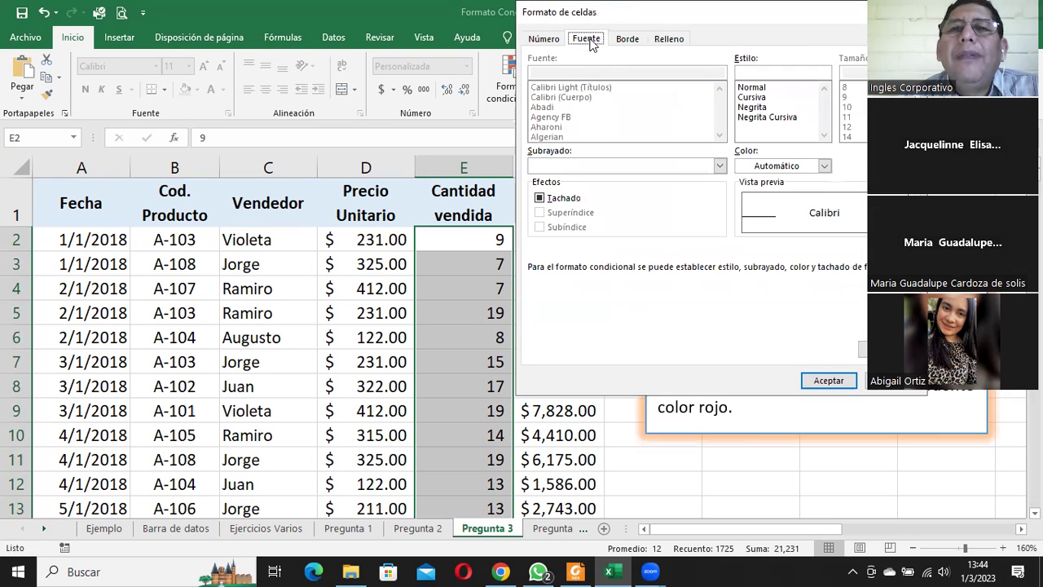
left_click(781, 167)
left_click(755, 302)
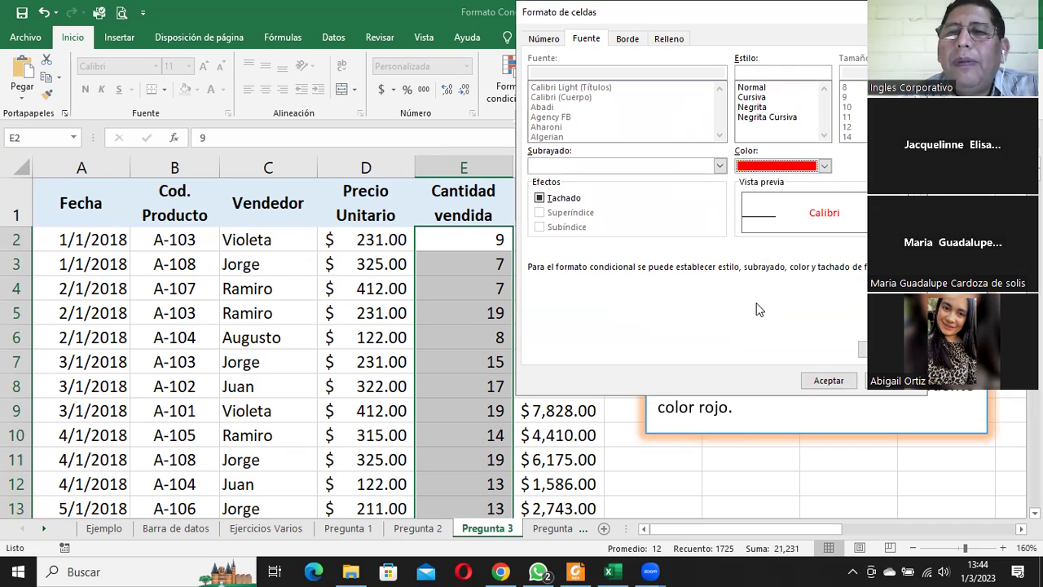
left_click(839, 383)
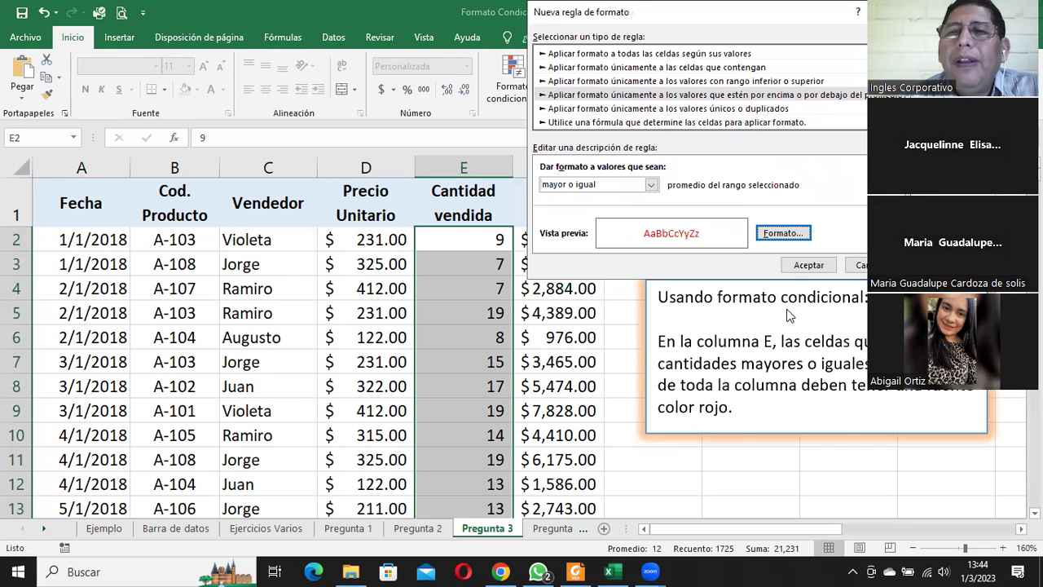
left_click(806, 266)
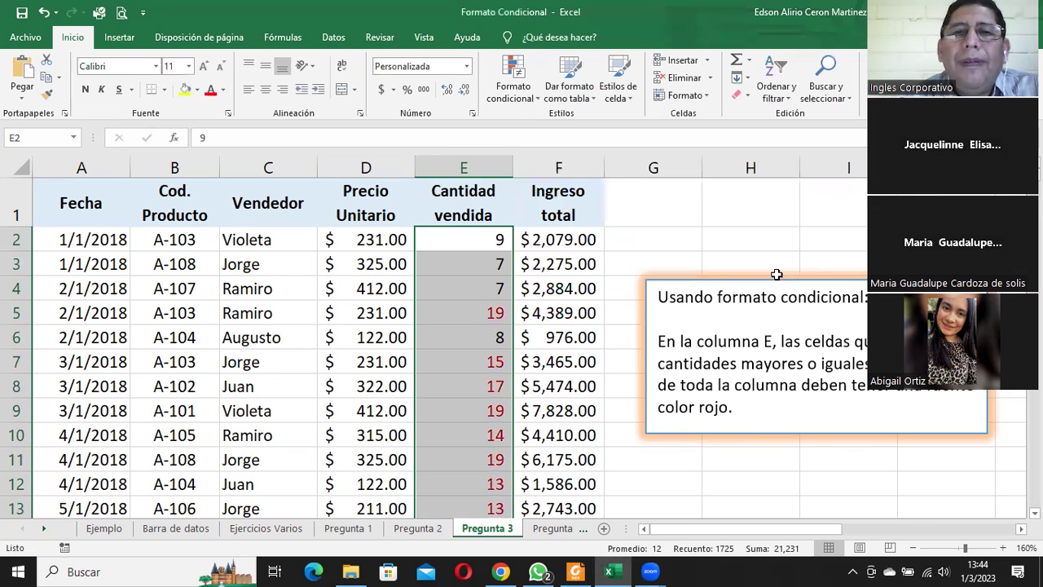
left_click(491, 318)
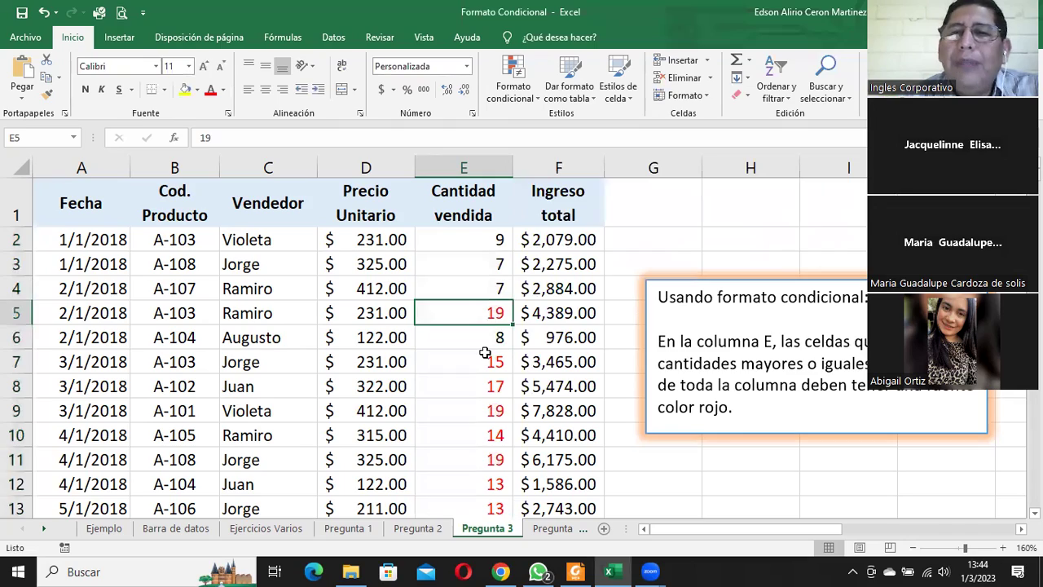
scroll(485, 352, "down", 1)
scroll(485, 352, "down", 1)
scroll(484, 352, "down", 2)
scroll(485, 356, "down", 1)
scroll(484, 355, "down", 1)
scroll(485, 355, "down", 3)
scroll(484, 355, "down", 1)
scroll(485, 355, "down", 3)
scroll(484, 355, "down", 3)
scroll(485, 355, "down", 2)
scroll(485, 355, "down", 2)
scroll(485, 355, "down", 1)
scroll(485, 355, "down", 3)
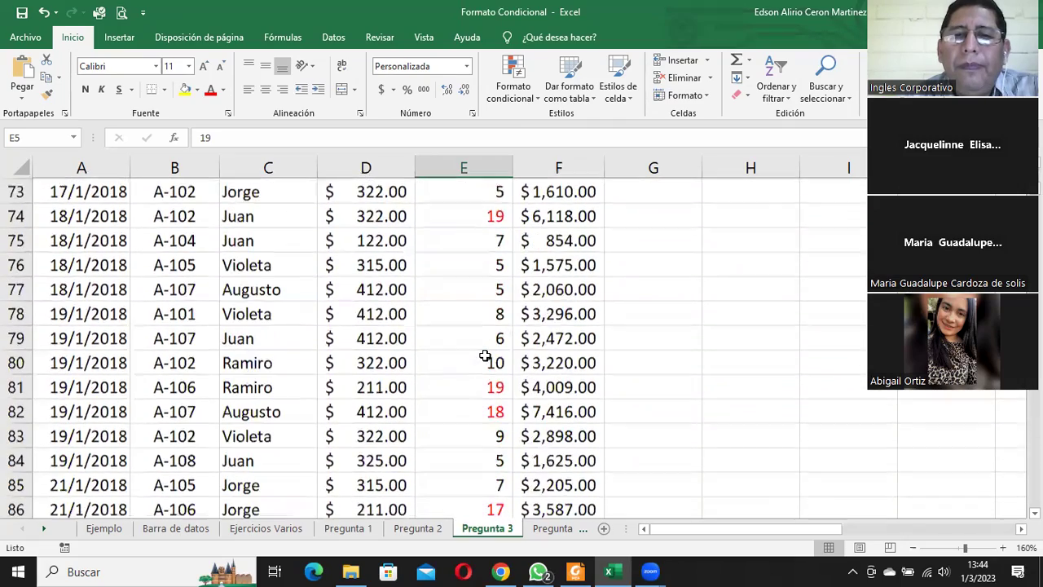
left_click(485, 355)
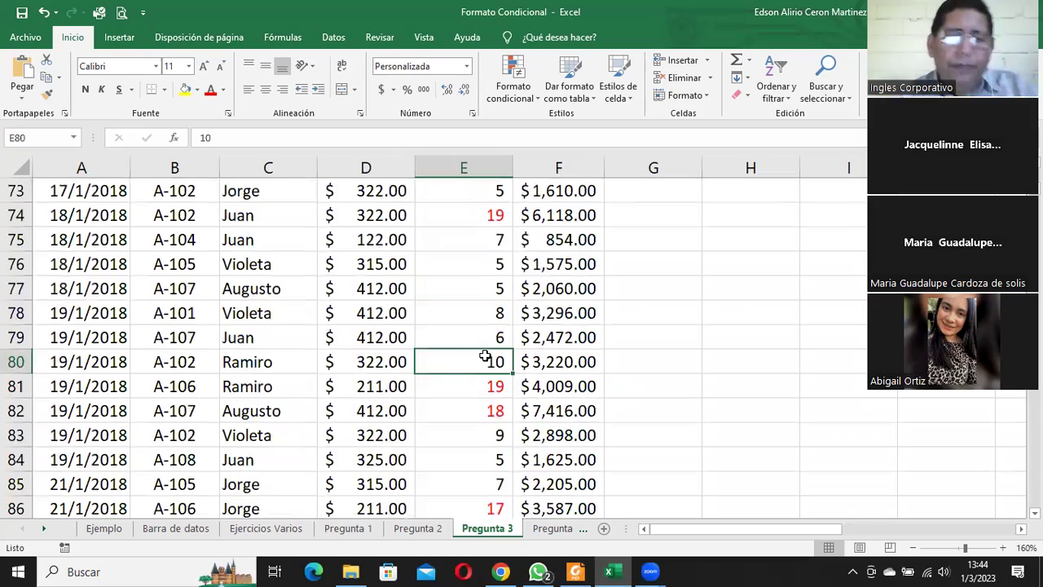
scroll(484, 355, "down", 3)
scroll(485, 356, "down", 2)
scroll(485, 355, "down", 3)
scroll(485, 356, "down", 1)
scroll(485, 355, "down", 4)
scroll(485, 355, "down", 1)
scroll(485, 356, "down", 3)
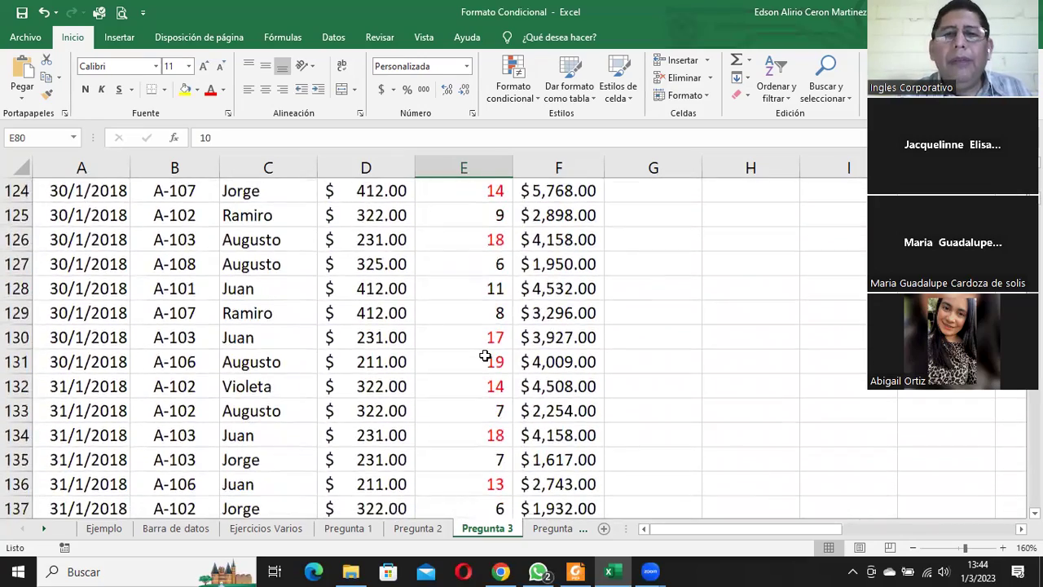
scroll(485, 355, "down", 2)
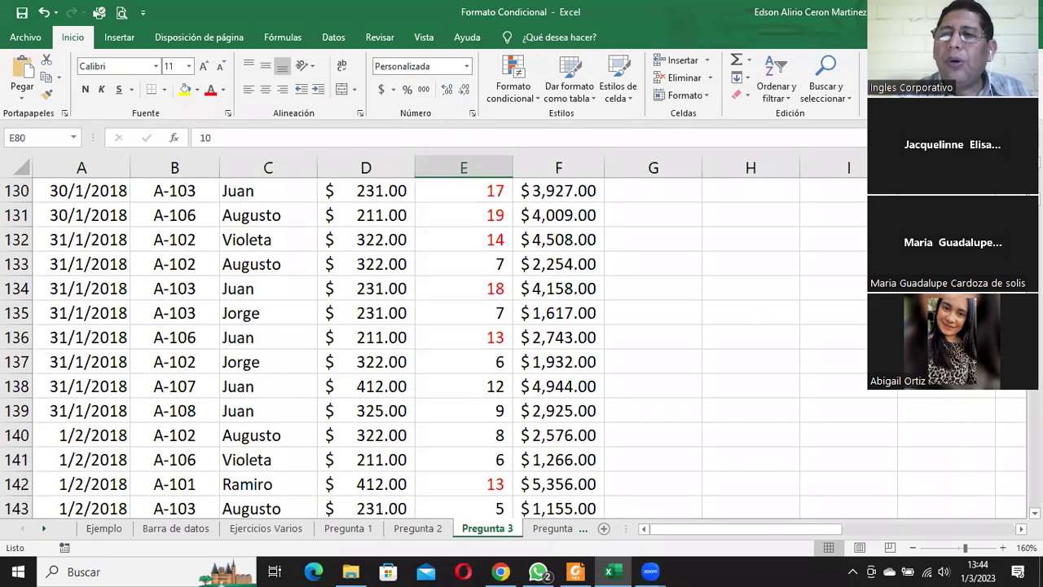
scroll(515, 347, "up", 20)
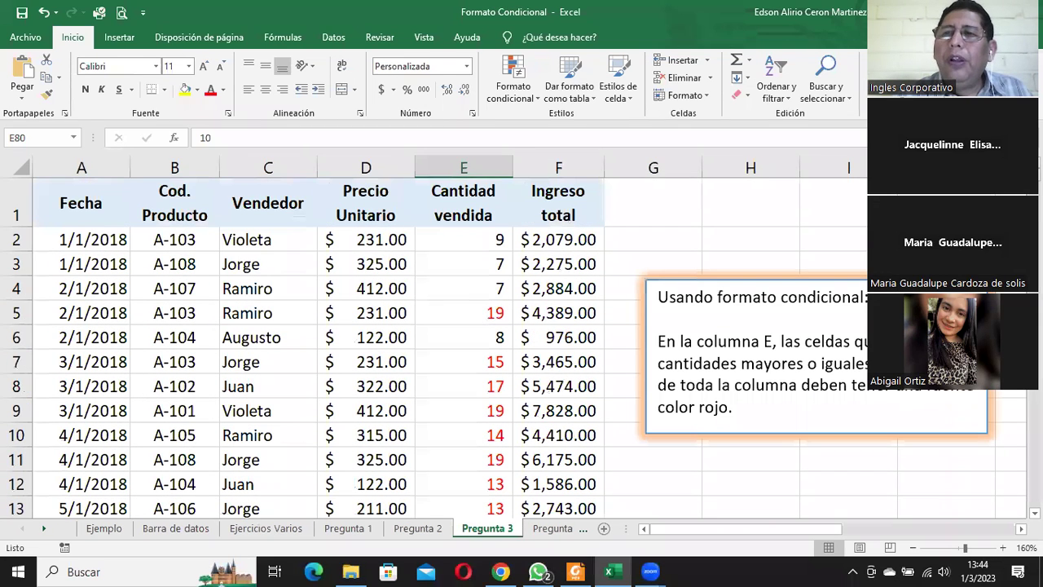
left_click(456, 249)
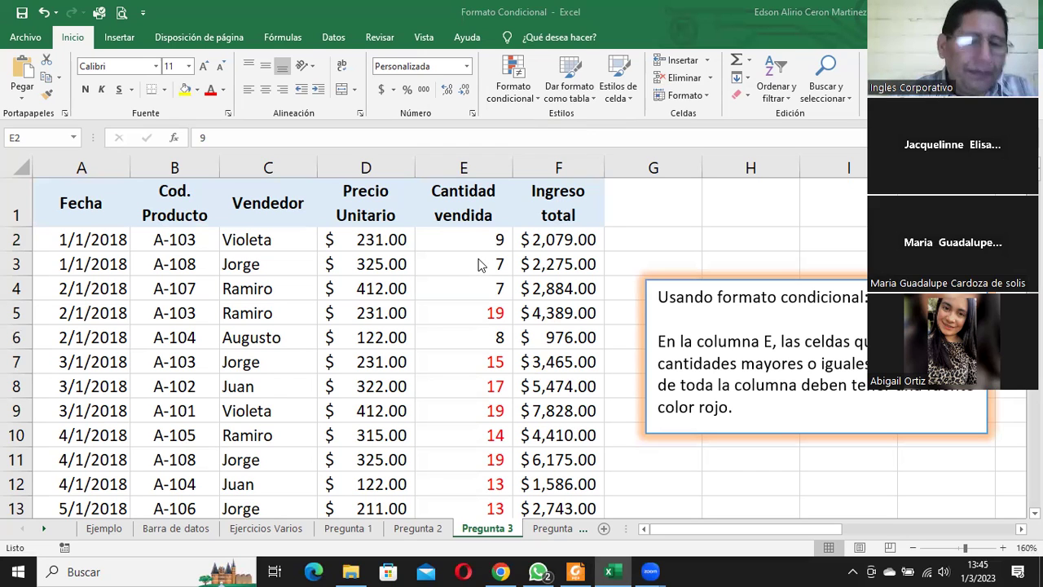
- Undo the red average rule and reselect the quantities E2:E1726, returning to the top
left_click(482, 248)
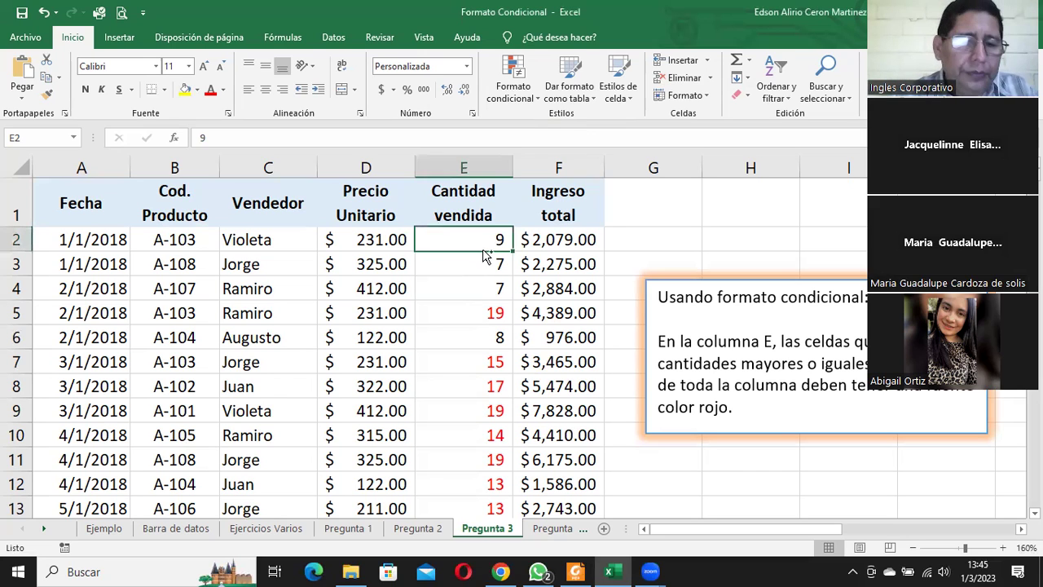
key("ctrl+shift+Down")
scroll(507, 259, "down", 1)
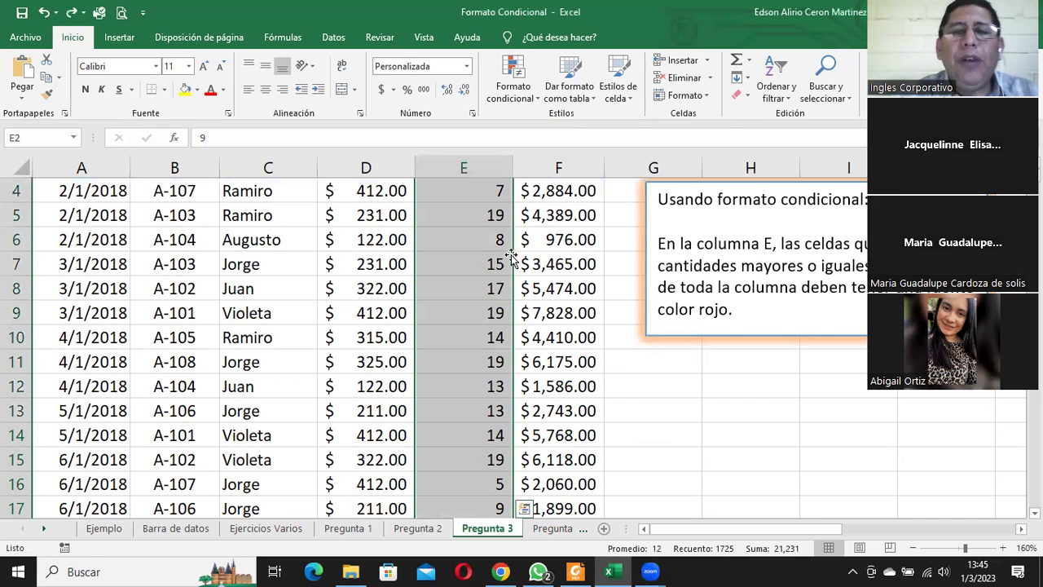
scroll(505, 261, "up", 1)
left_click(485, 244)
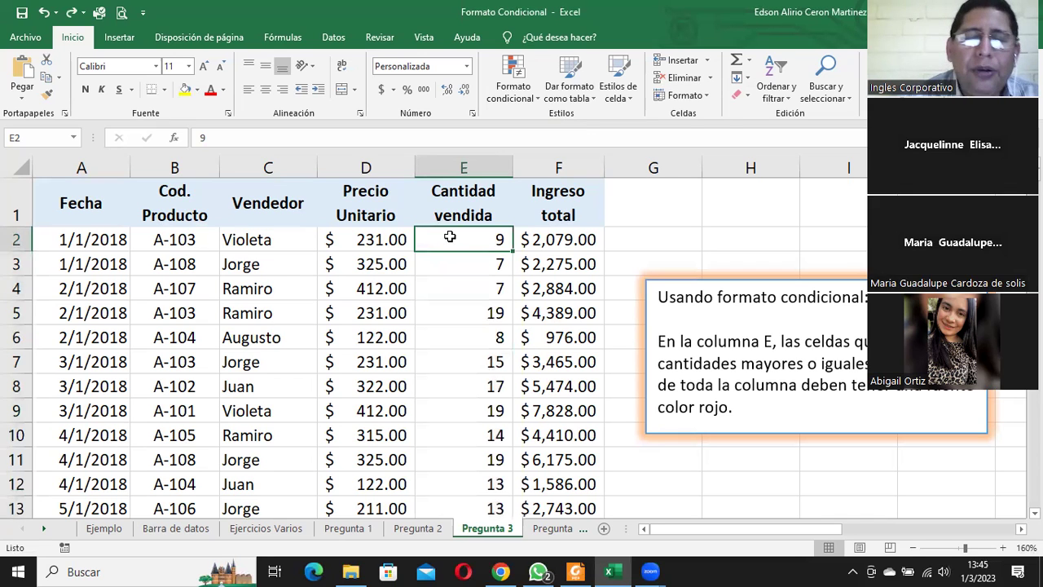
key("ctrl+shift+Down")
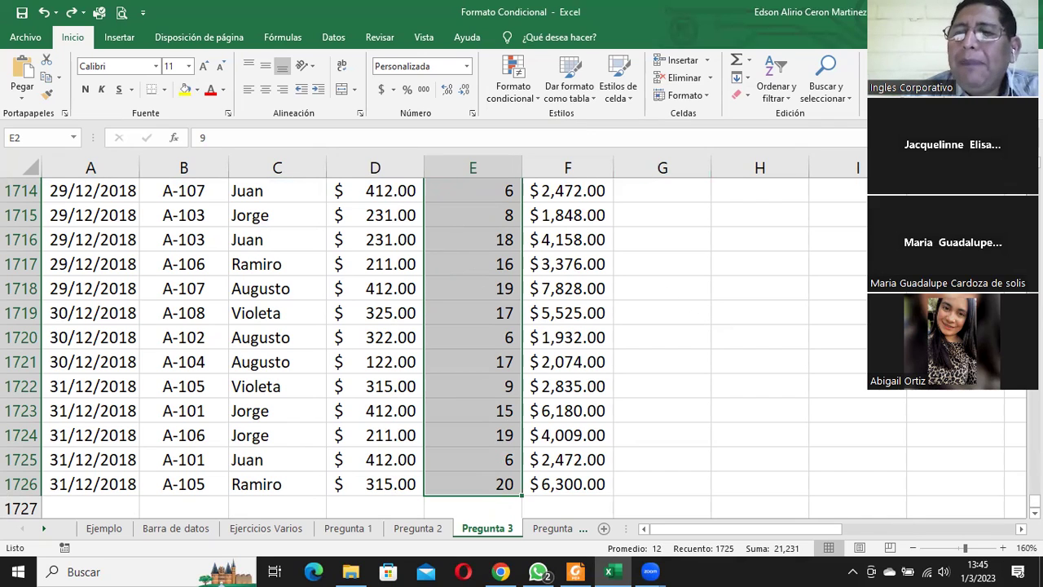
left_click_drag(1035, 500, 1035, 186)
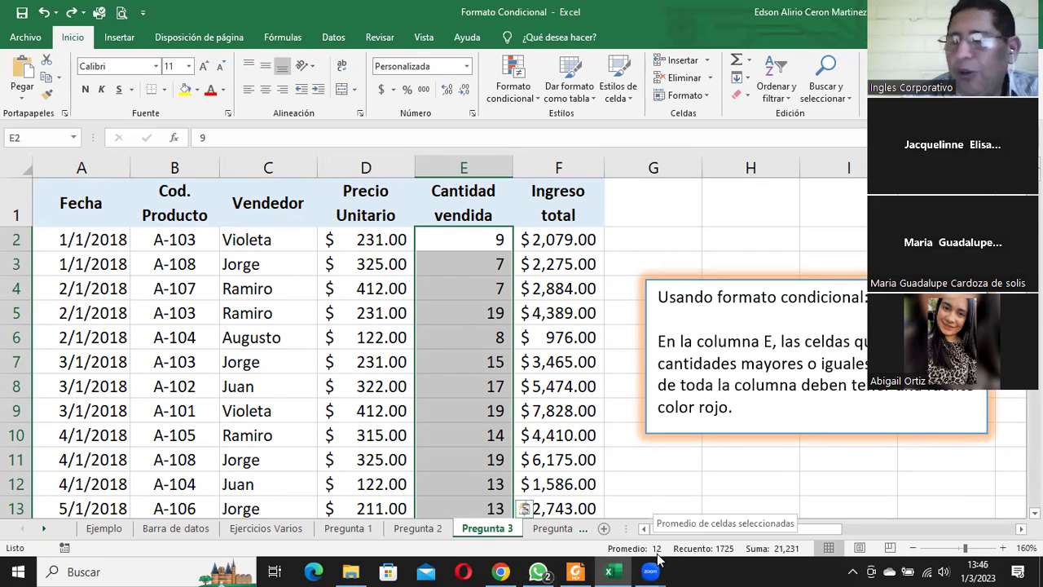
mouse_move(651, 570)
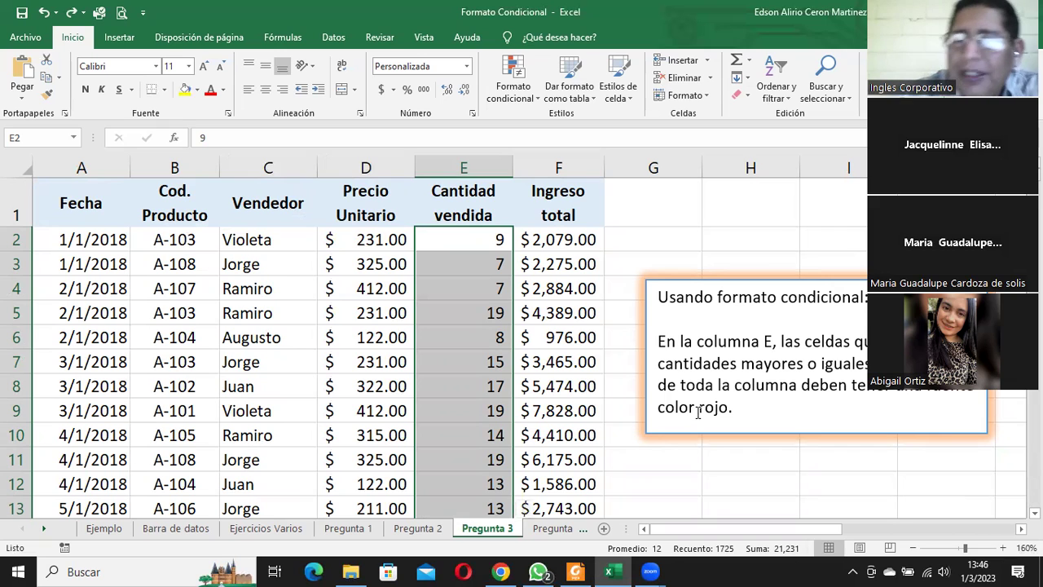
- Start a new conditional formatting rule using the above-or-below-average rule type
left_click(522, 88)
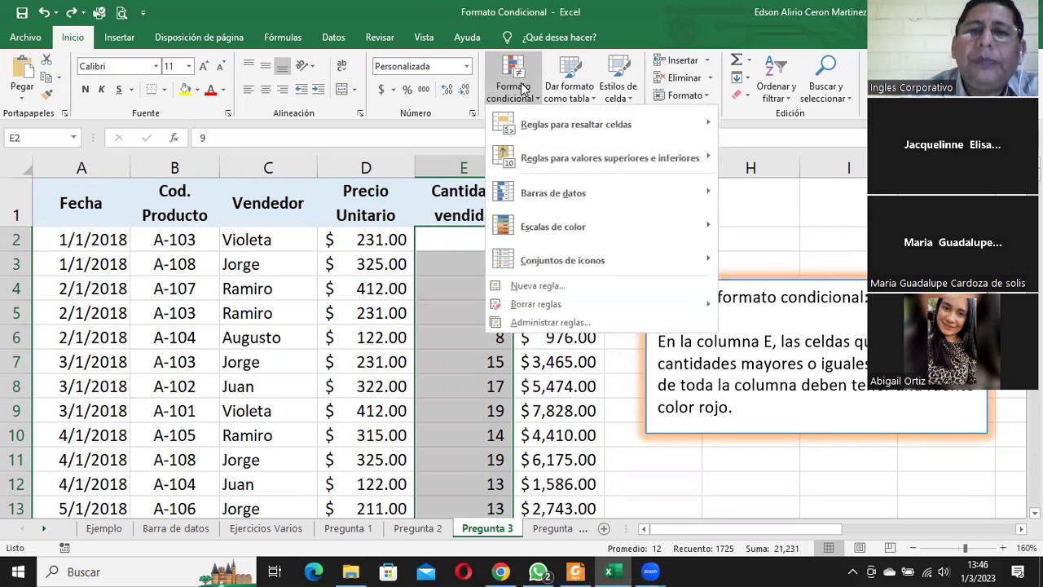
left_click(555, 290)
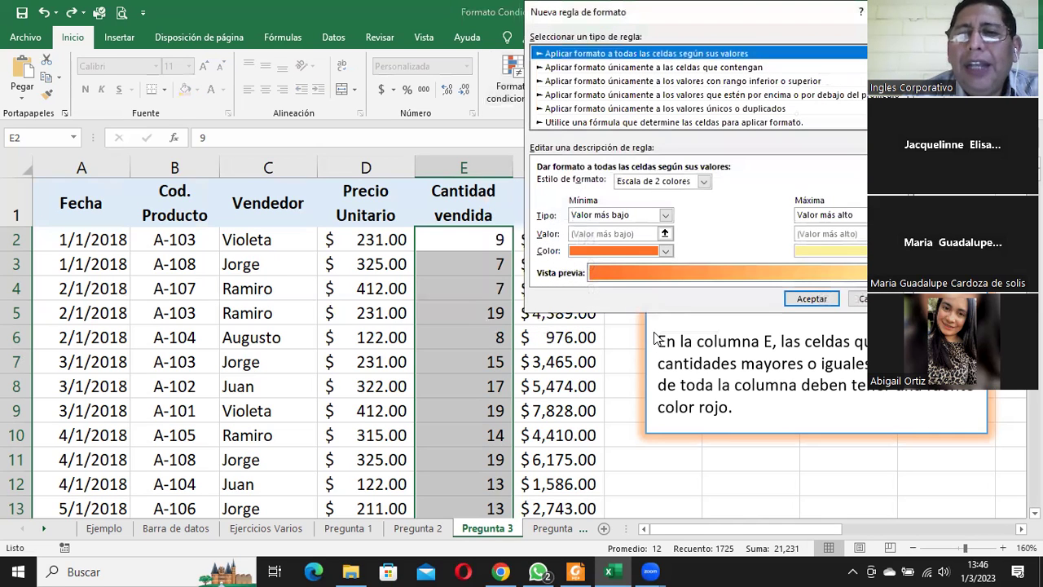
left_click(629, 69)
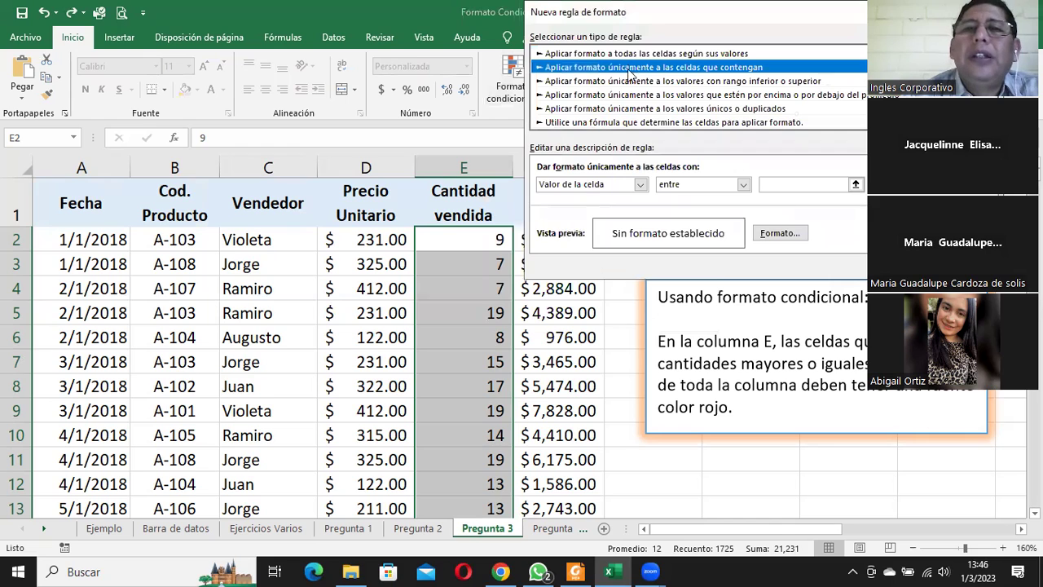
left_click(642, 184)
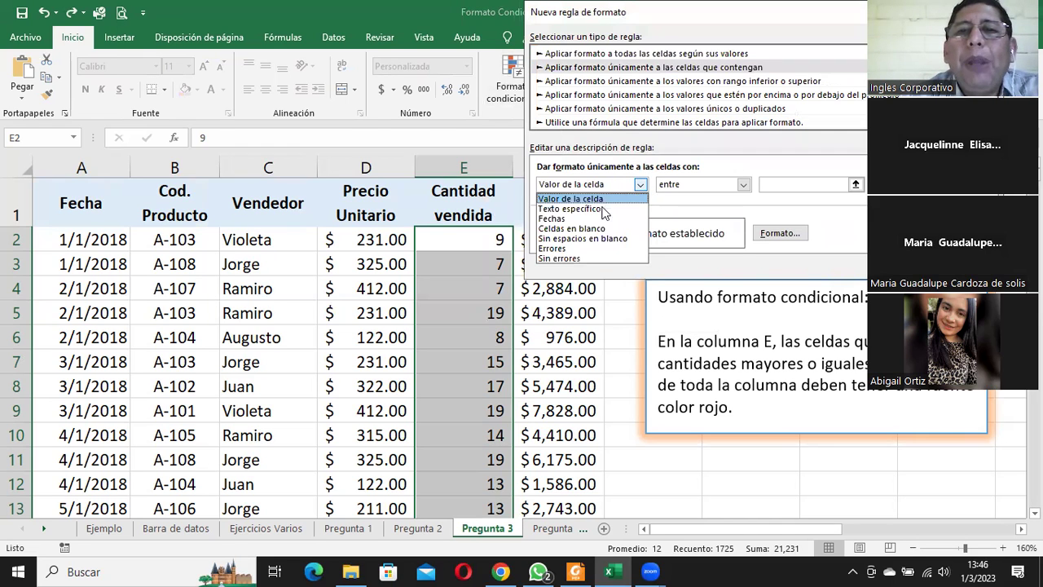
left_click(574, 198)
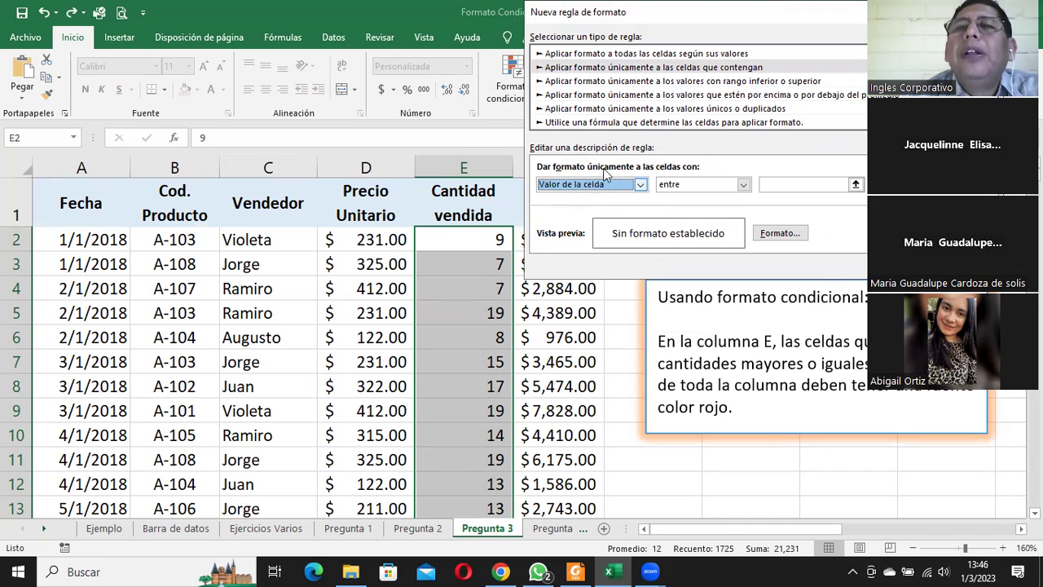
left_click(572, 82)
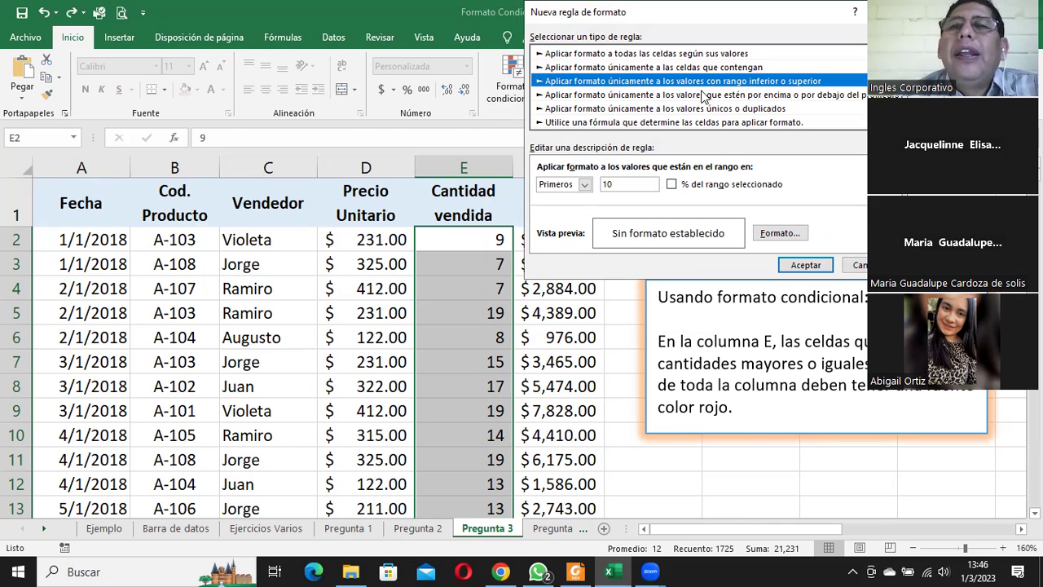
left_click(676, 96)
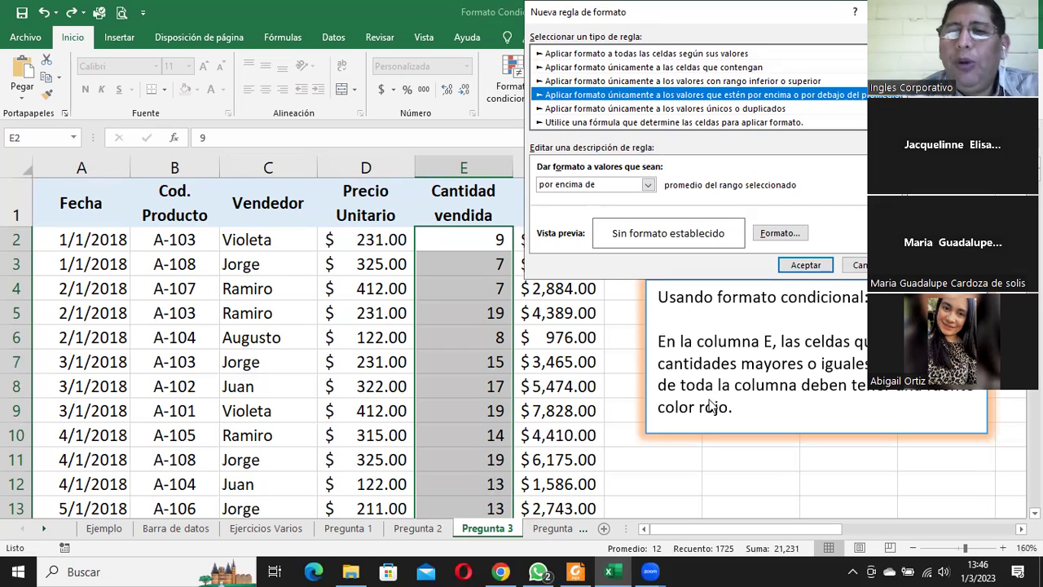
left_click(764, 235)
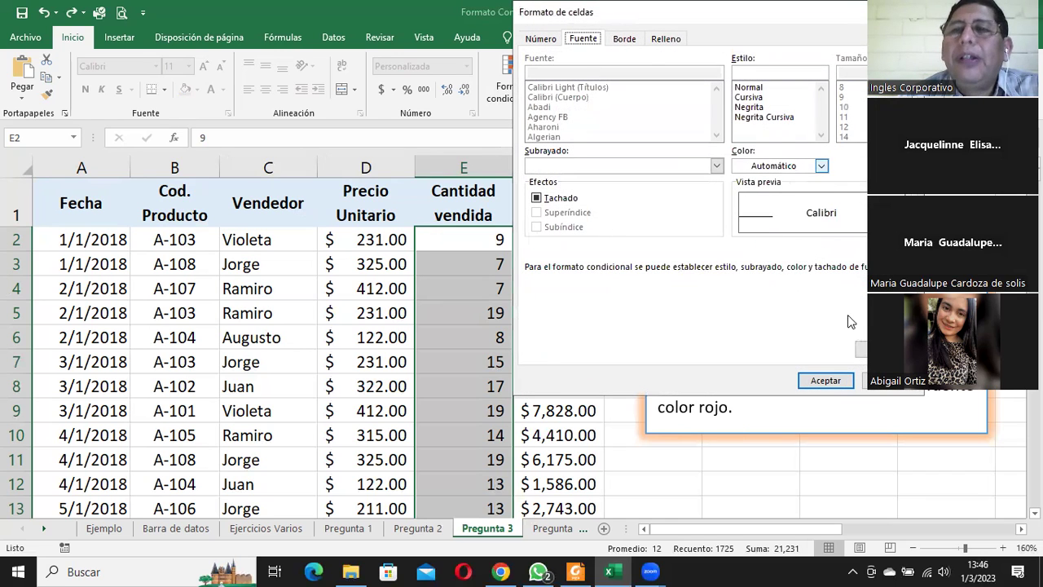
left_click(894, 383)
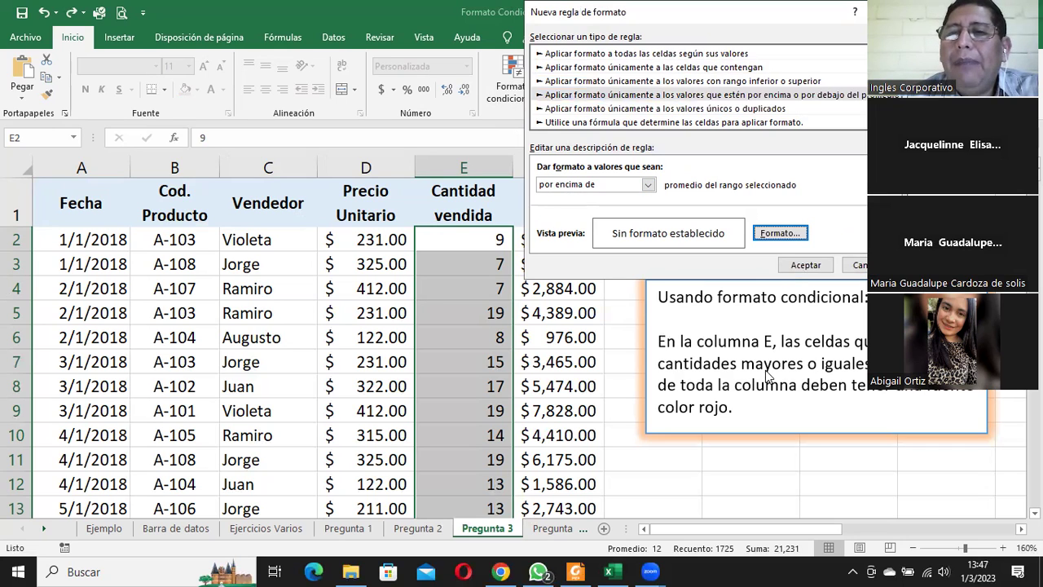
- Set the comparison to 'mayor o igual' than the average with red font, and apply it to column E
left_click(648, 185)
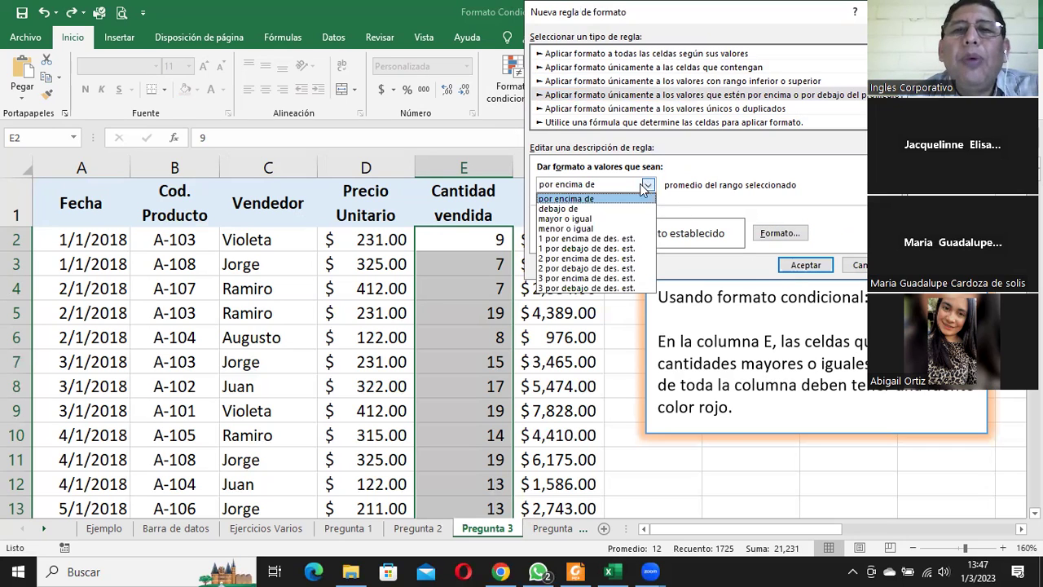
left_click(584, 220)
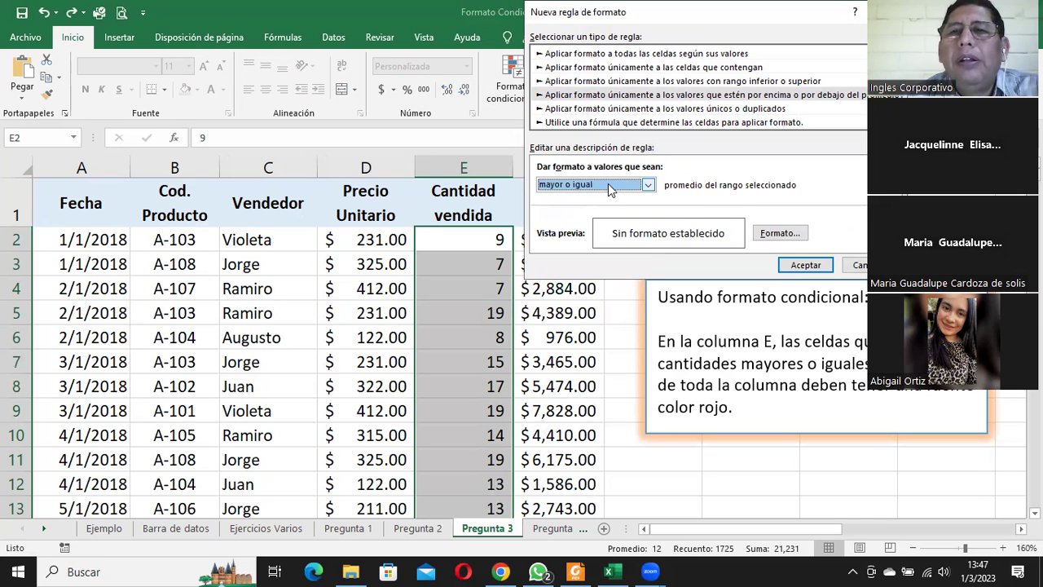
left_click(787, 236)
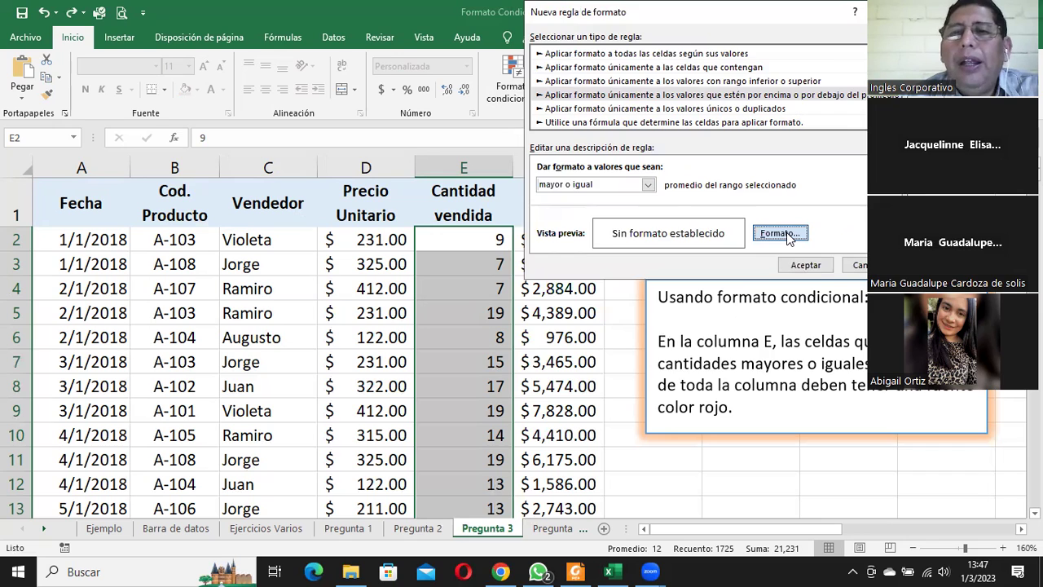
left_click(770, 167)
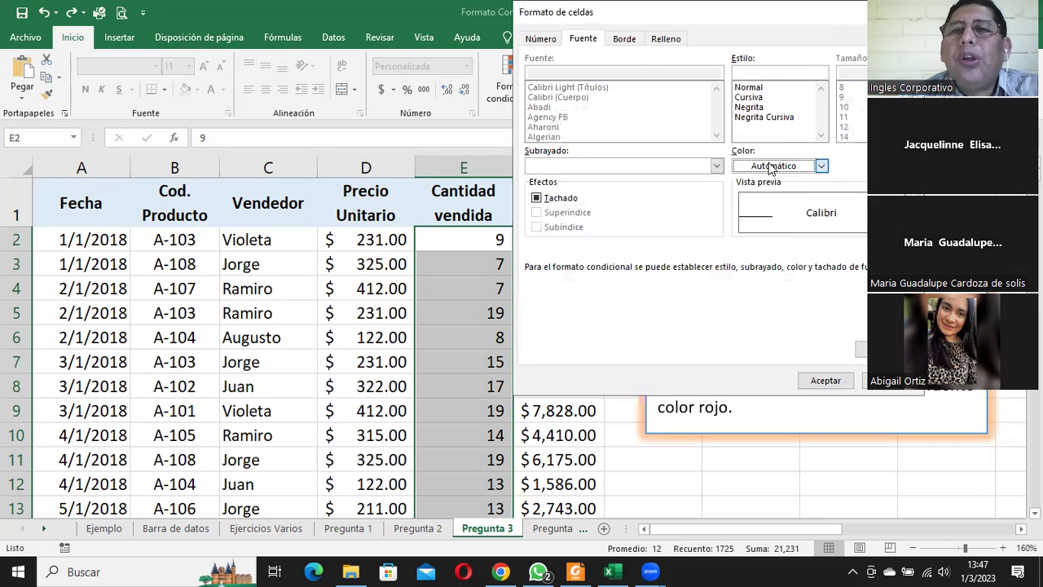
left_click(770, 167)
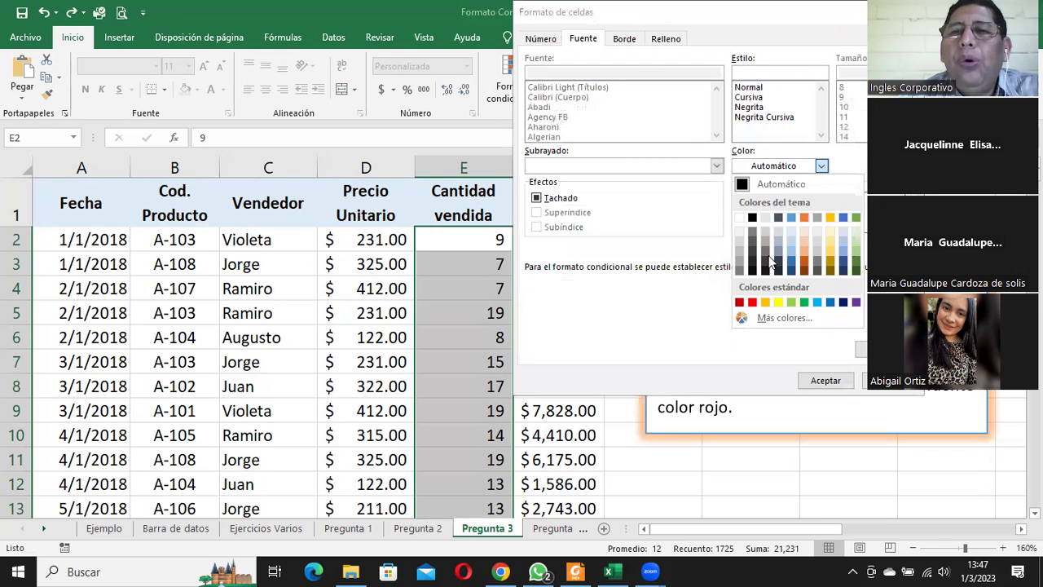
left_click(753, 302)
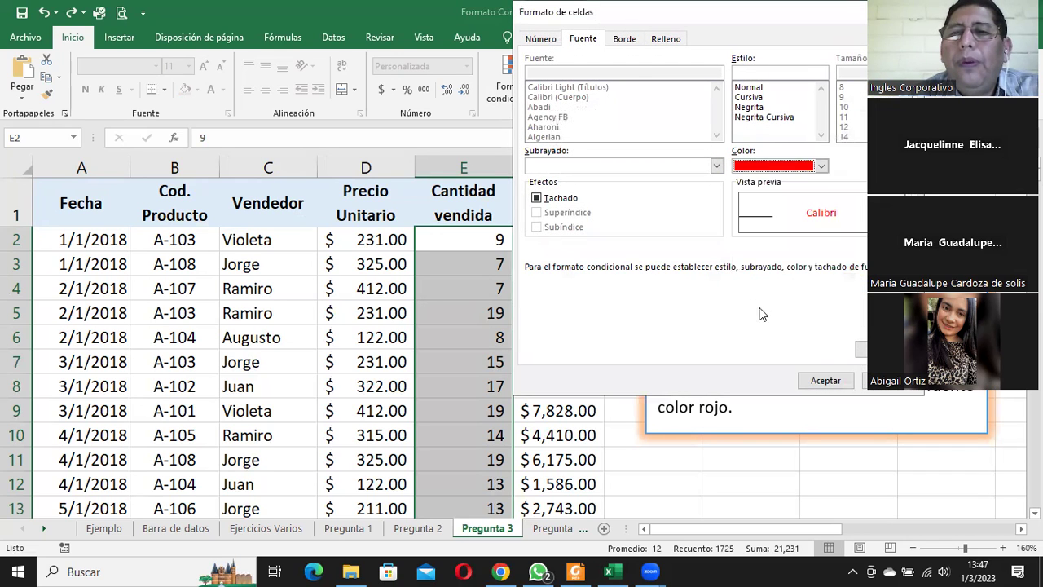
left_click(837, 386)
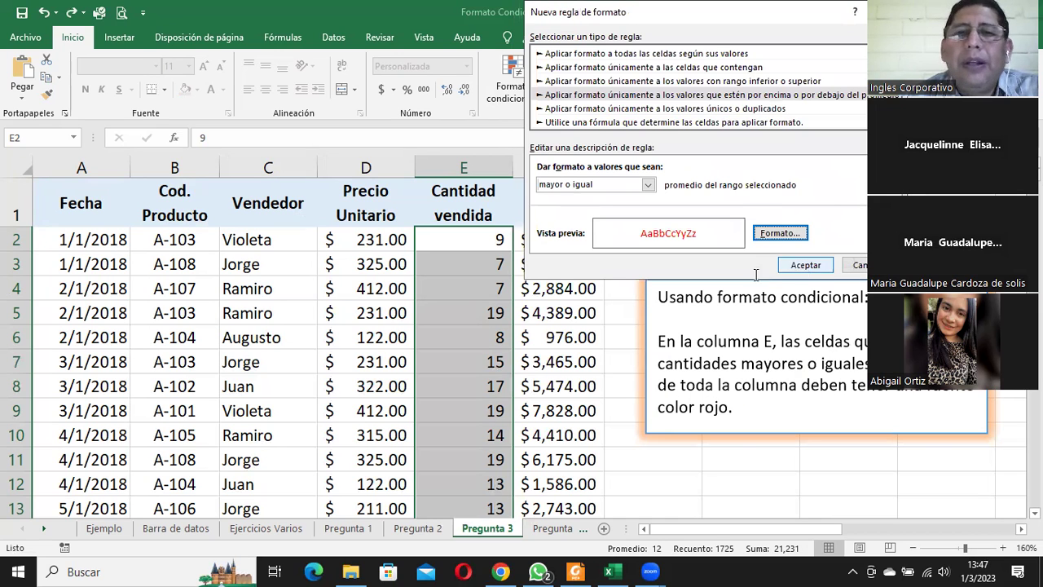
left_click(803, 267)
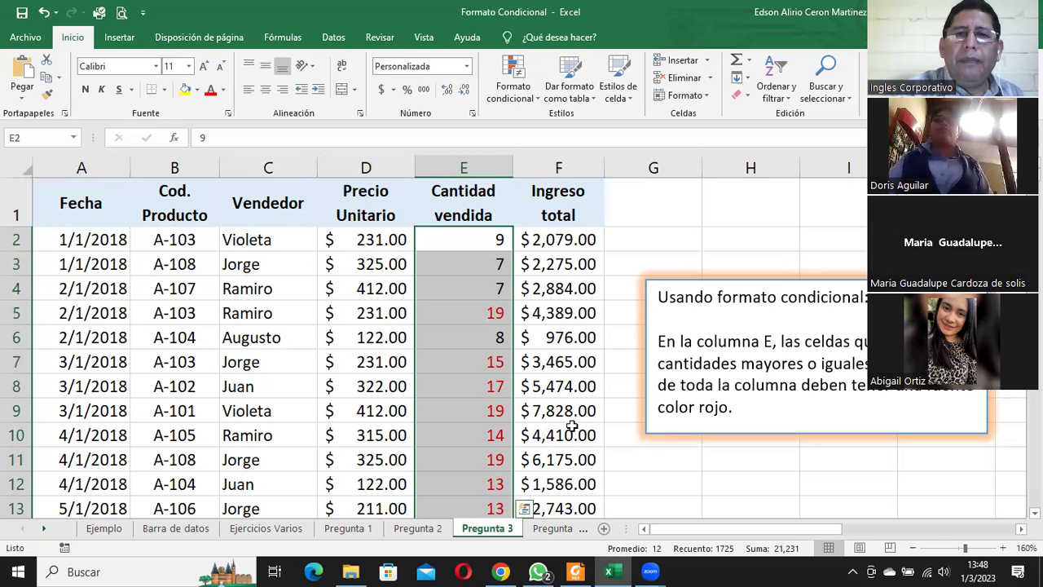
left_click(499, 88)
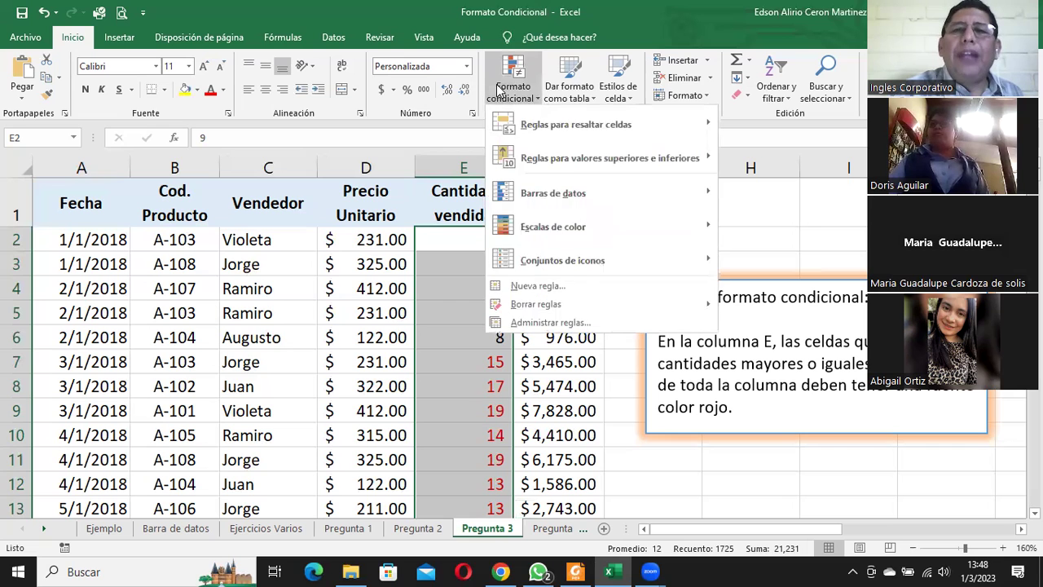
left_click(542, 287)
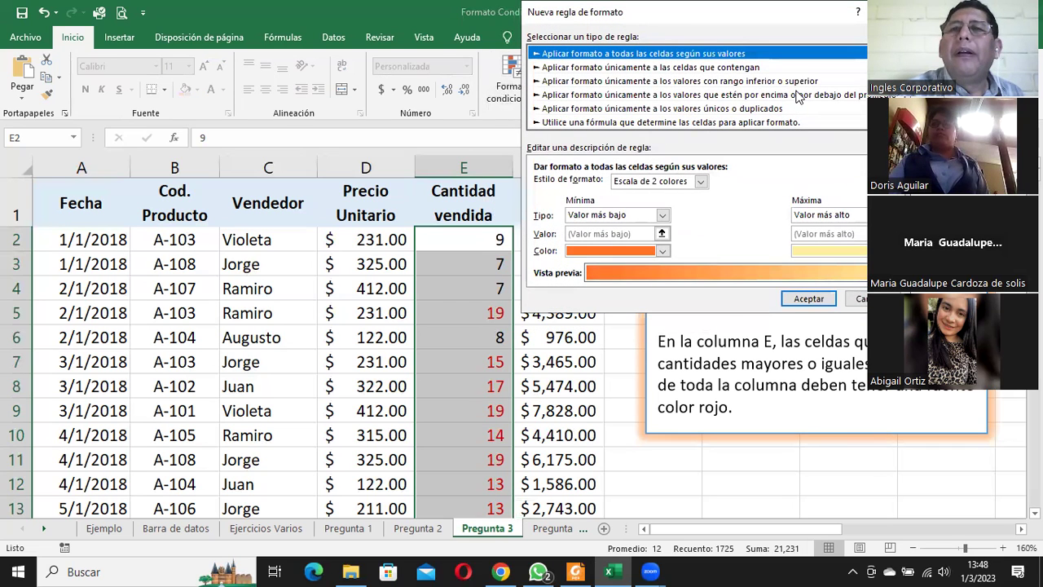
left_click(798, 96)
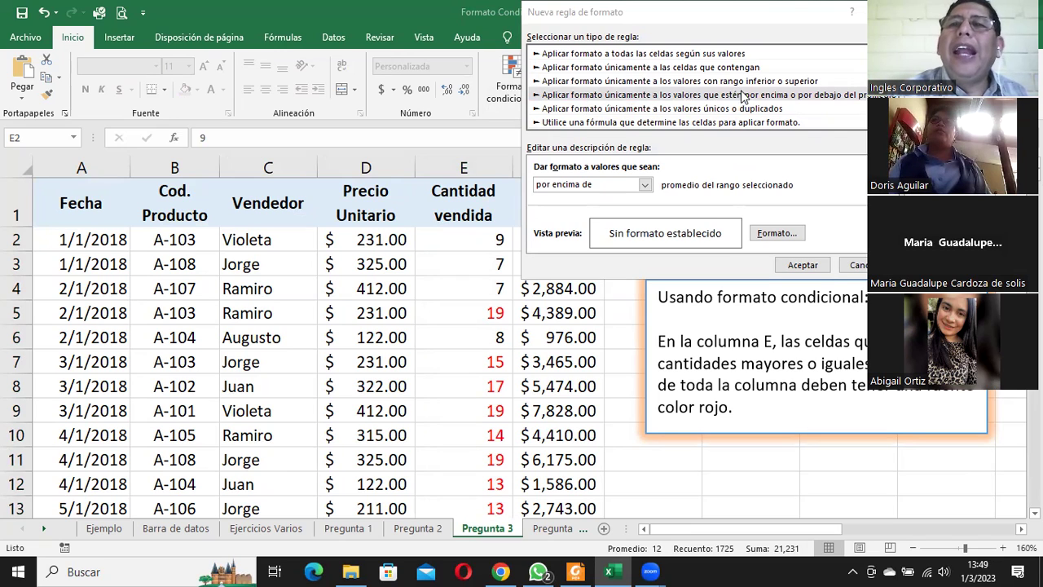
left_click(645, 185)
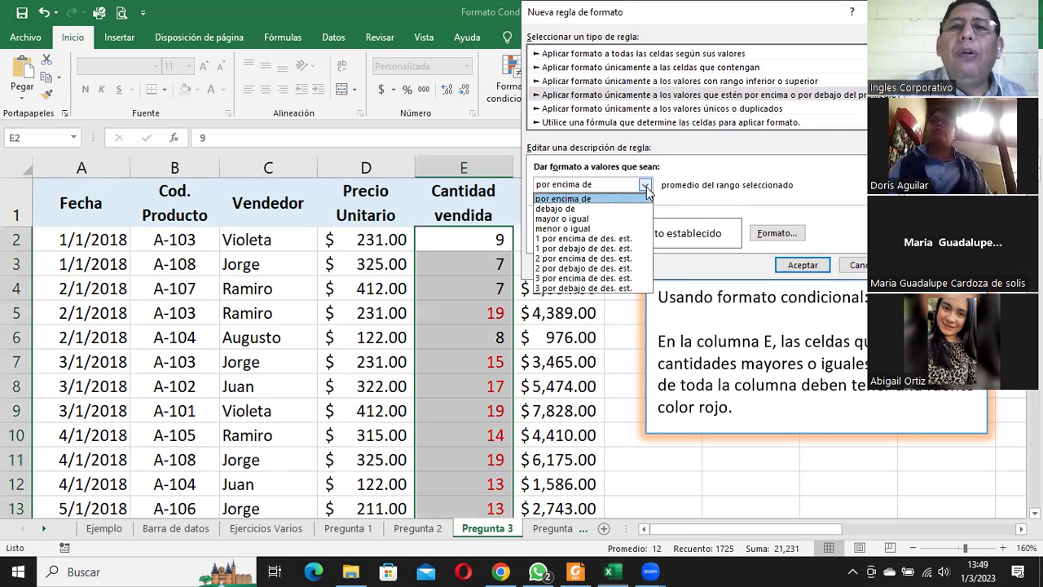
left_click(576, 220)
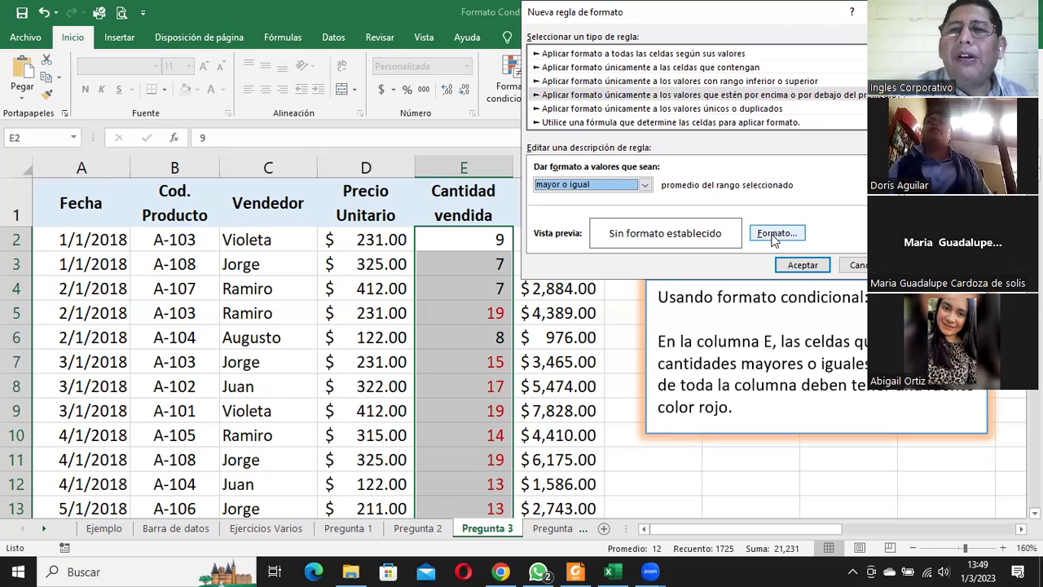
left_click(774, 235)
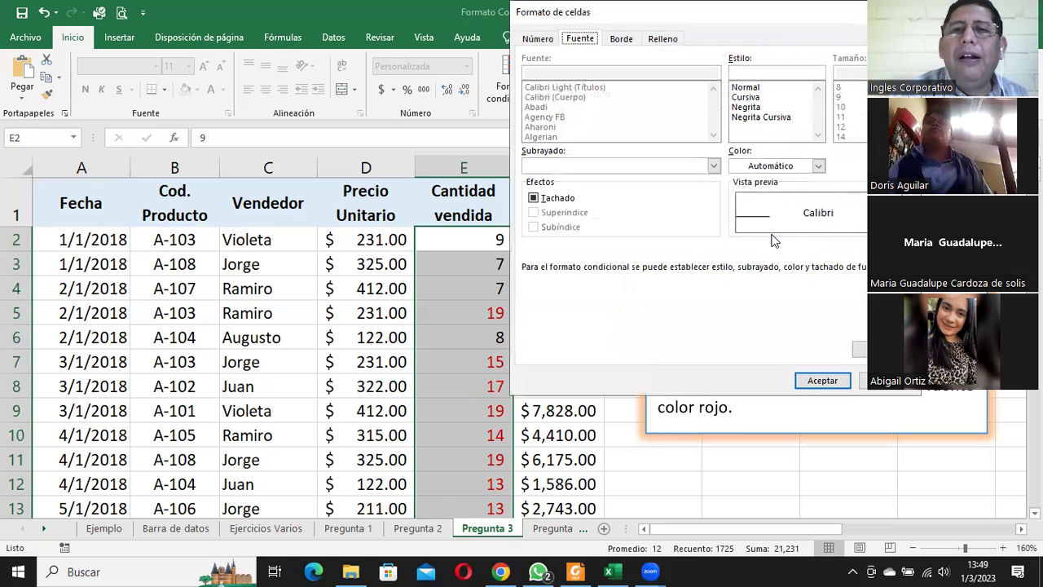
left_click(863, 381)
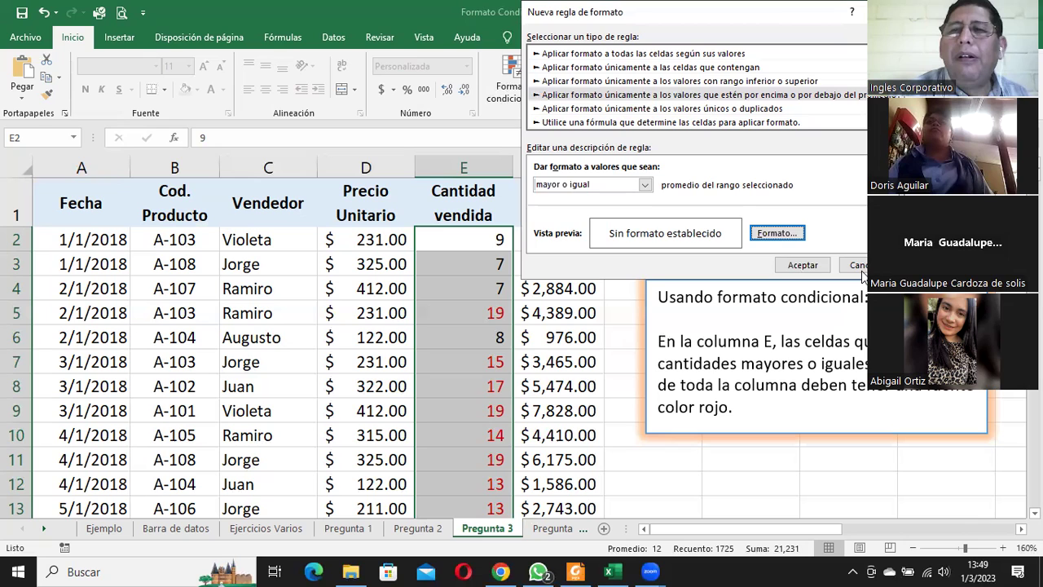
left_click(860, 266)
left_click(490, 306)
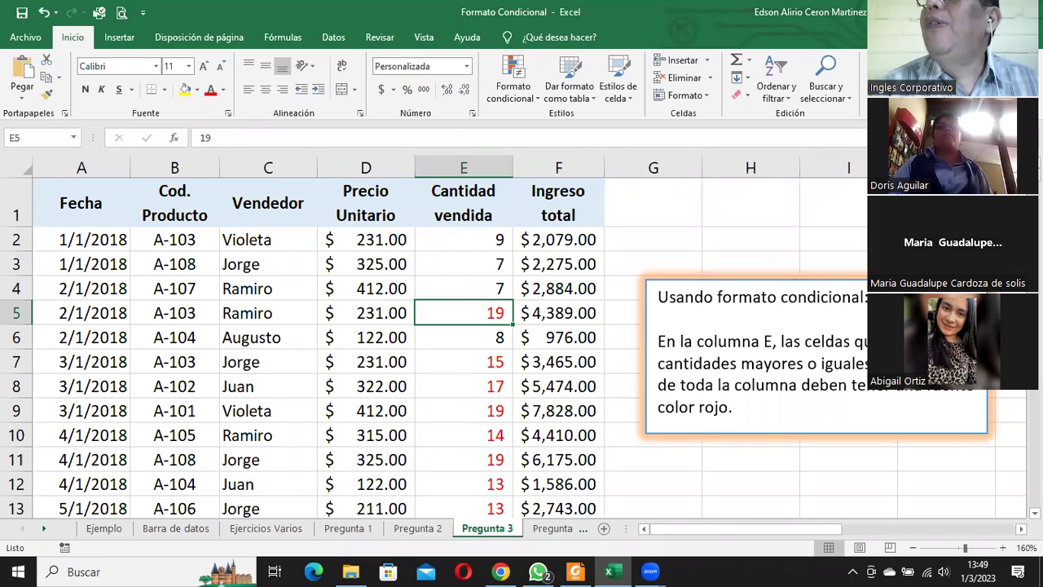
key("alt+Tab")
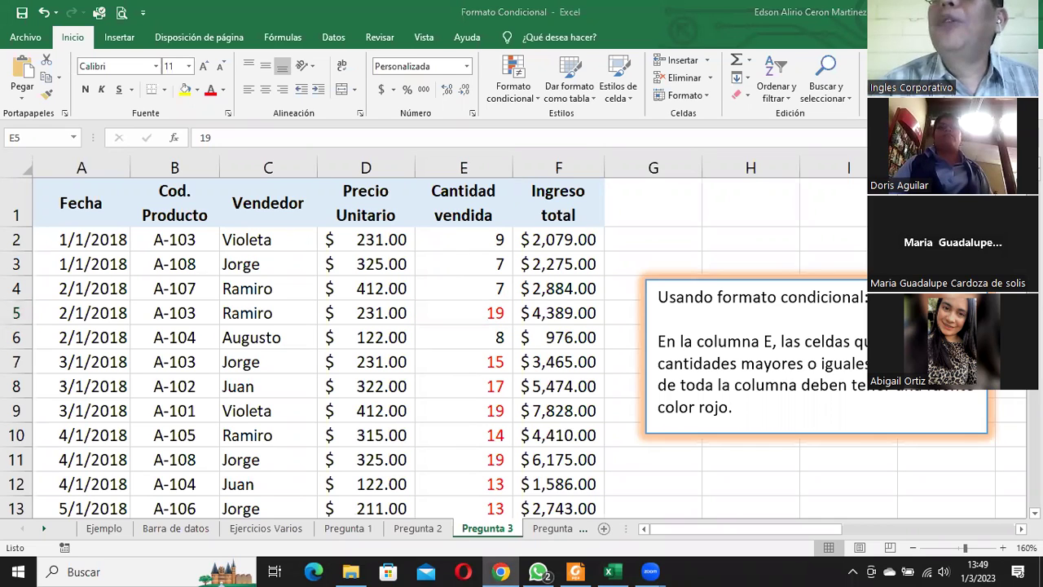
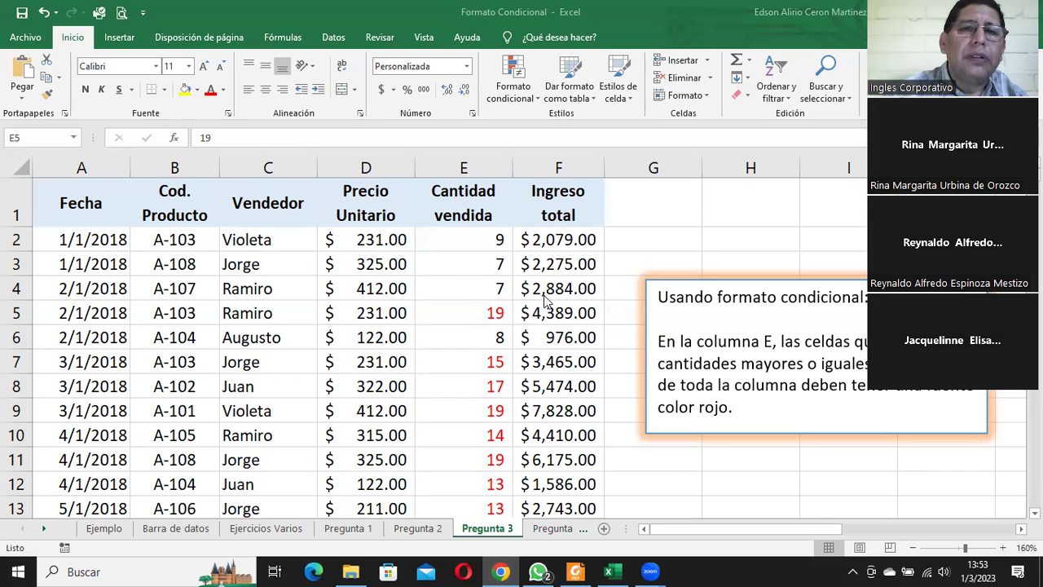
- Switch to the Pregunta 4 sheet that holds the Ingreso total sales table
left_click(542, 293)
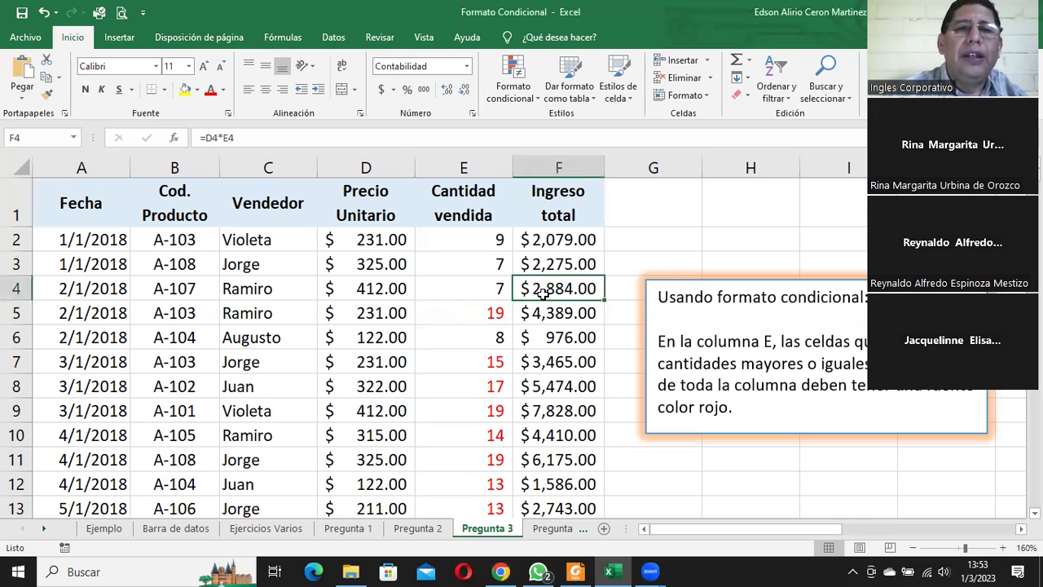
left_click(542, 529)
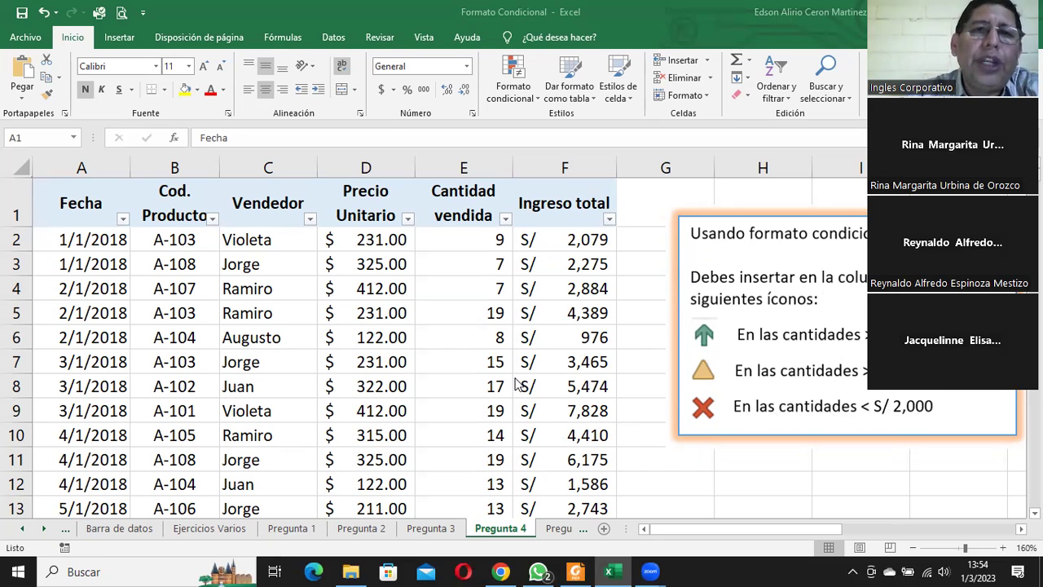
- Select the Ingreso total values from F2 down to the last row of column F
left_click(560, 237)
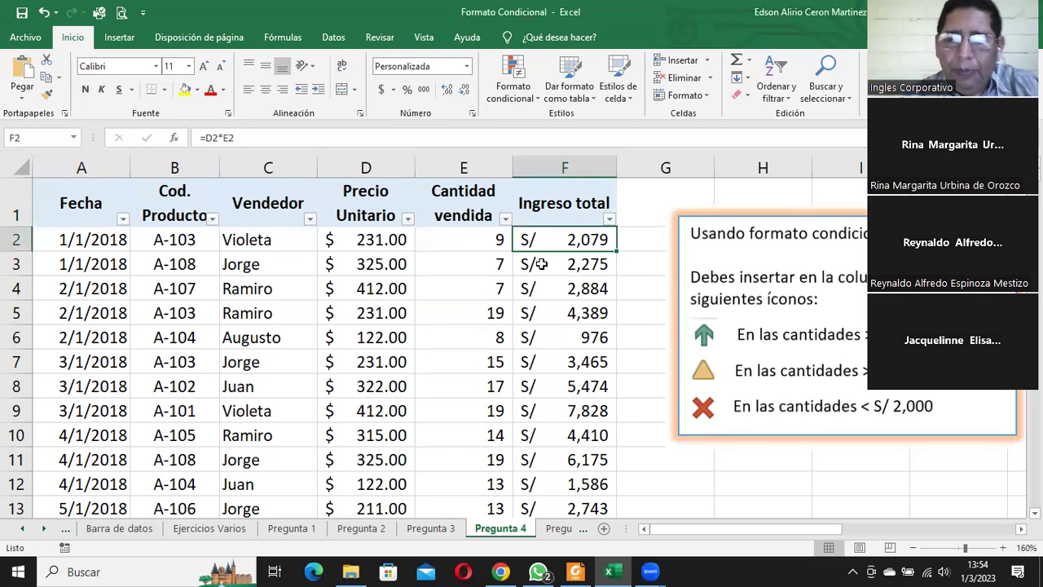
key("ctrl+shift+Down")
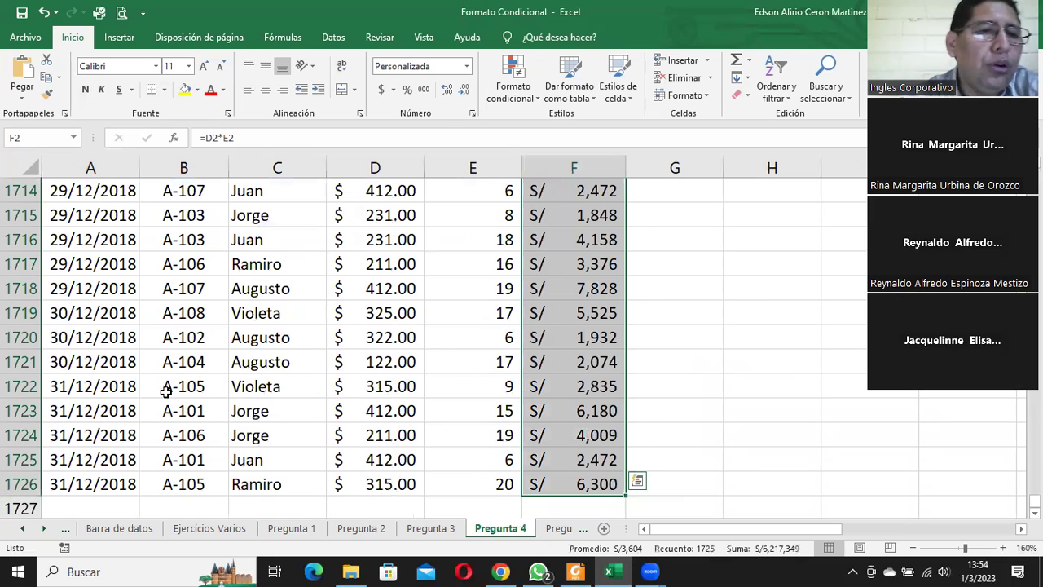
left_click_drag(1034, 499, 1034, 176)
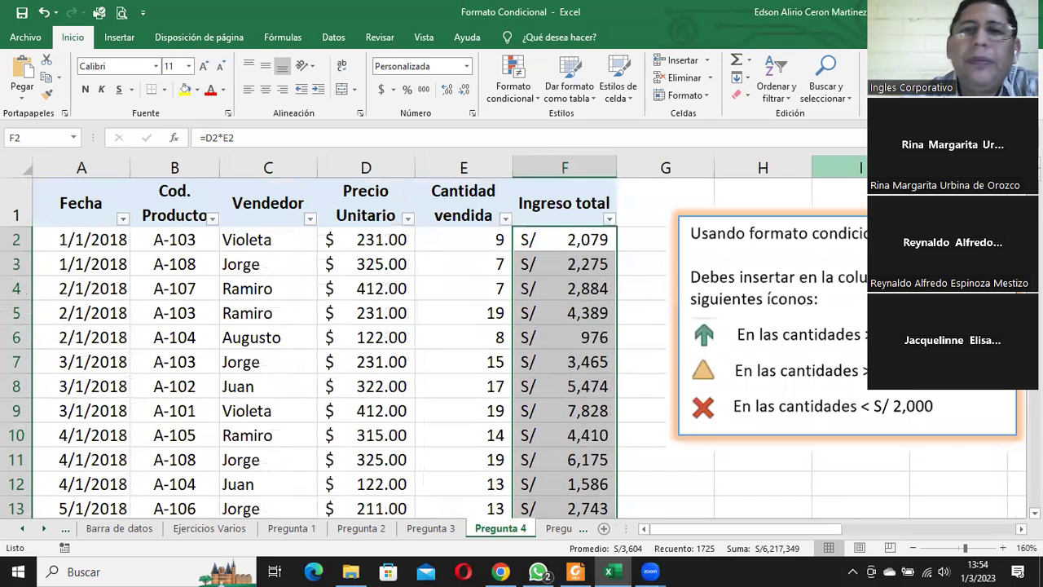
- Start a new conditional formatting rule using the Conjuntos de iconos style
left_click(499, 81)
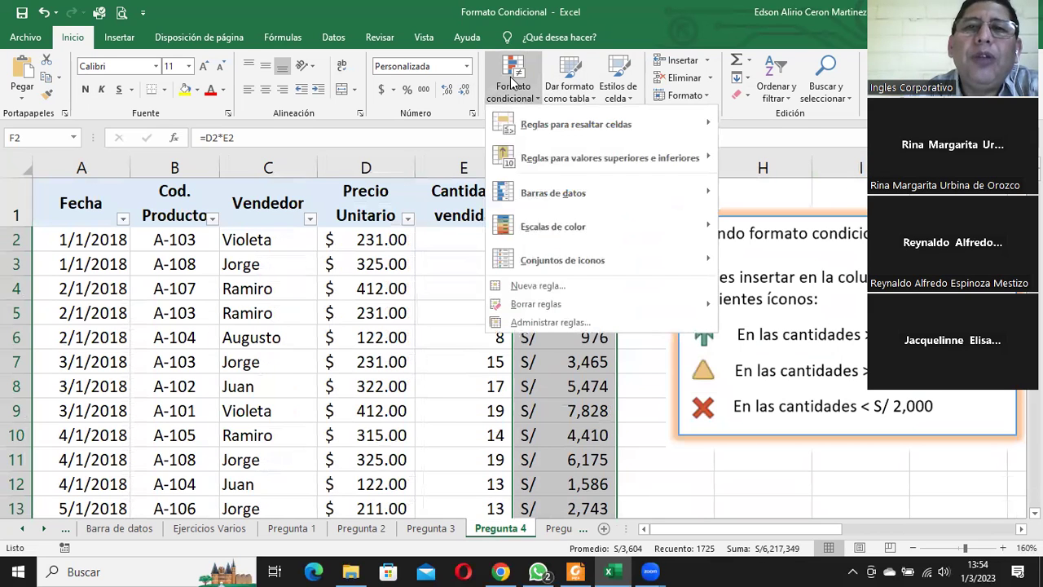
left_click(556, 286)
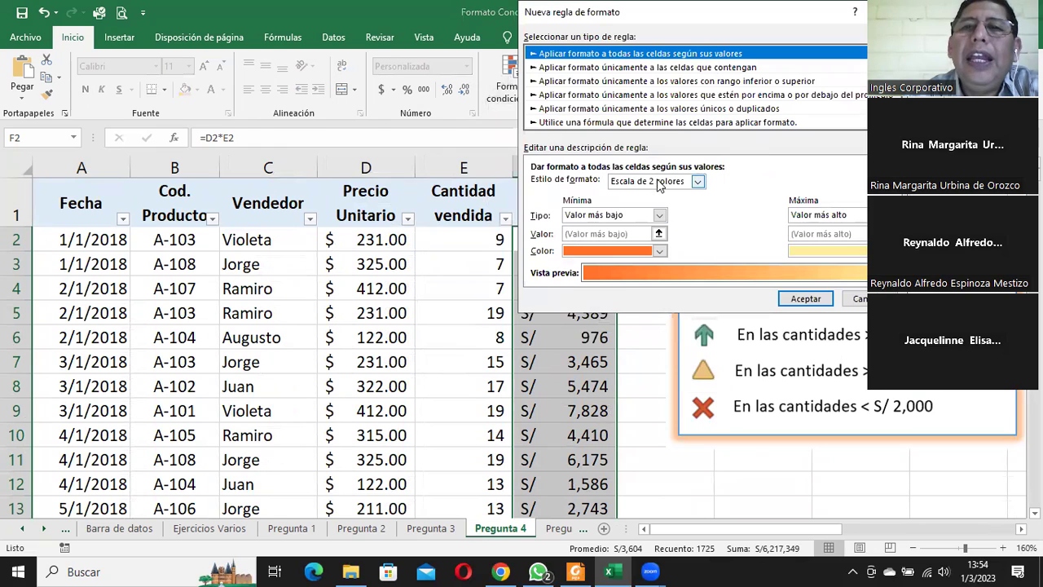
left_click(697, 181)
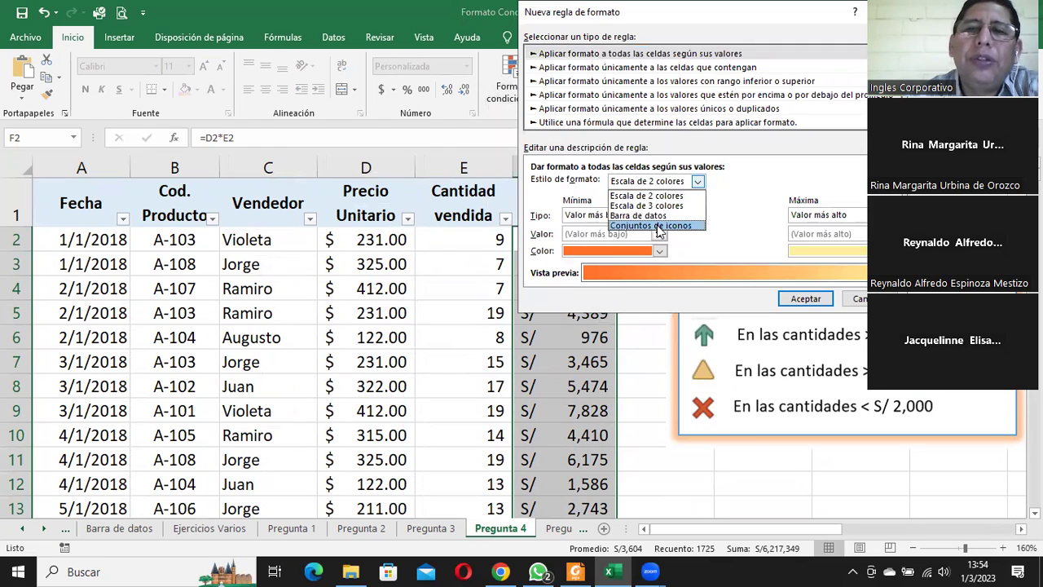
left_click(657, 226)
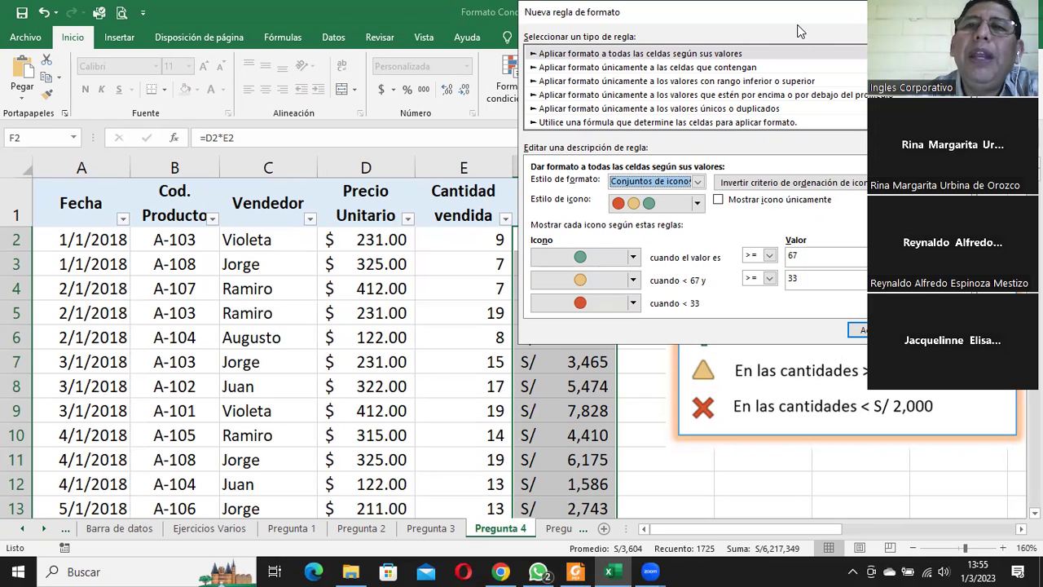
- Change both icon threshold types to Número
left_click_drag(779, 26, 534, 69)
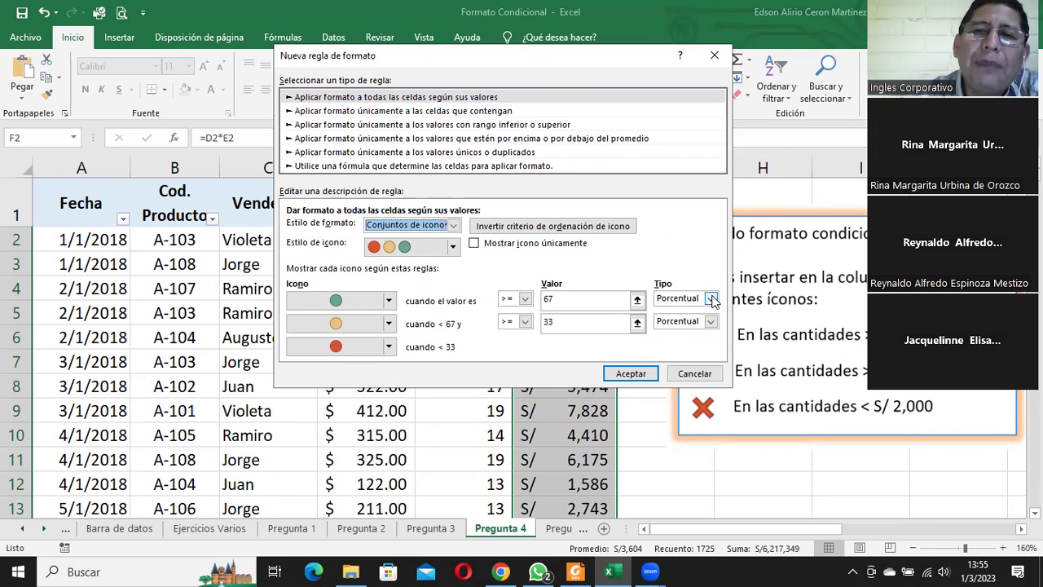
left_click(711, 299)
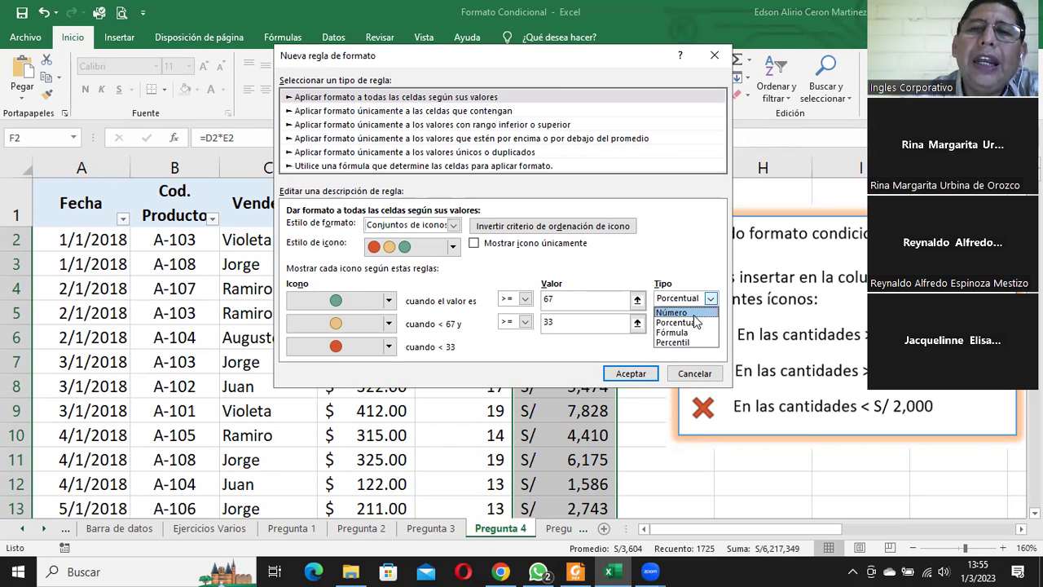
left_click(695, 315)
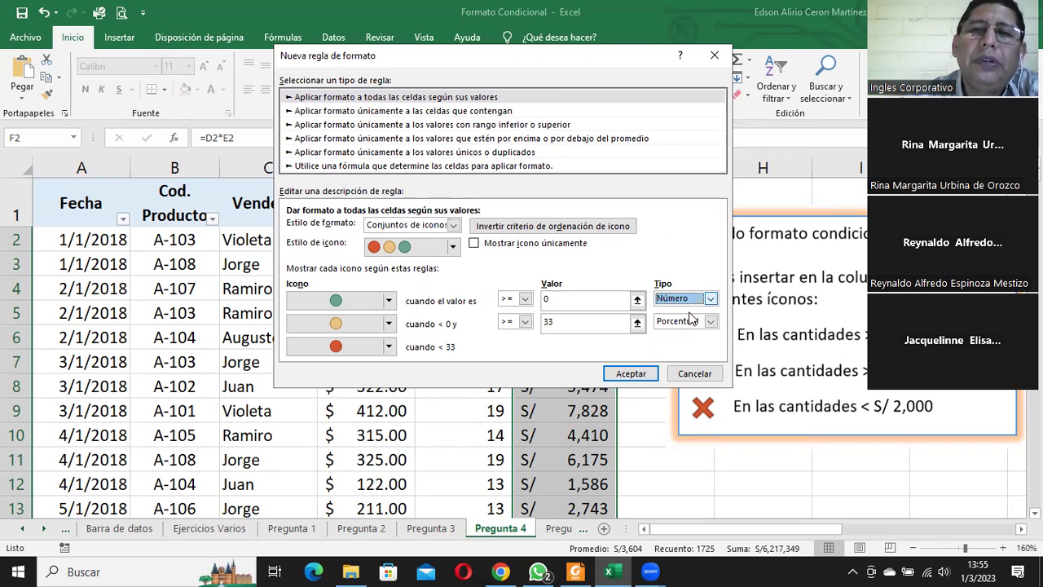
left_click(679, 323)
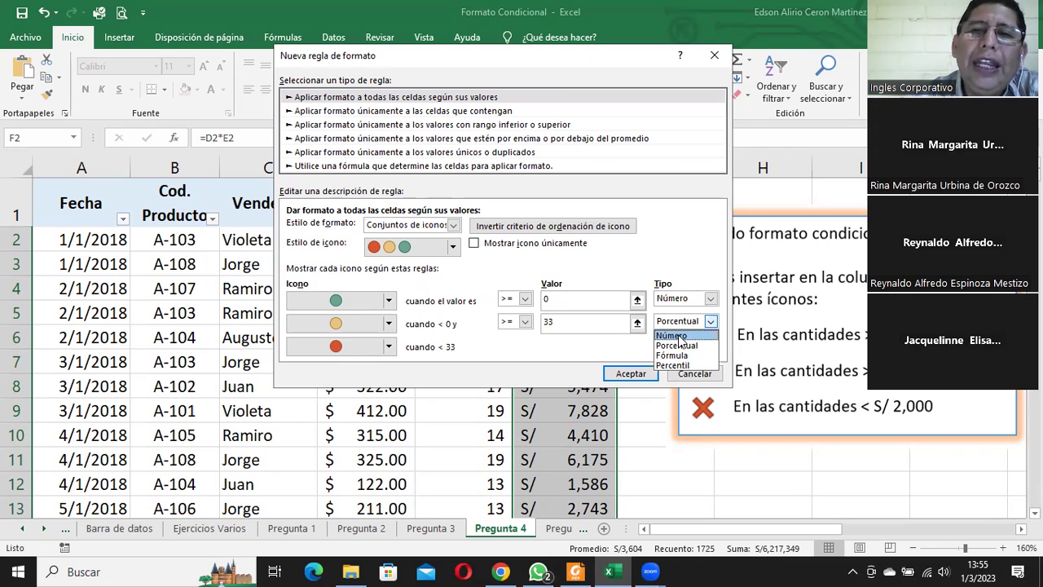
left_click(681, 335)
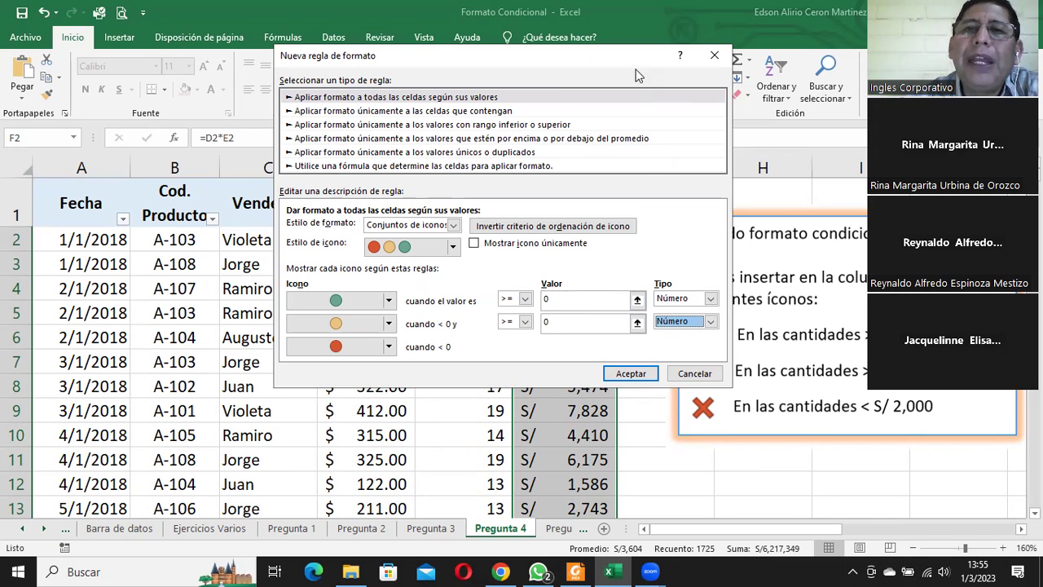
- Enter 5000 as the top threshold and 2000 as the middle threshold
left_click_drag(623, 54, 536, 74)
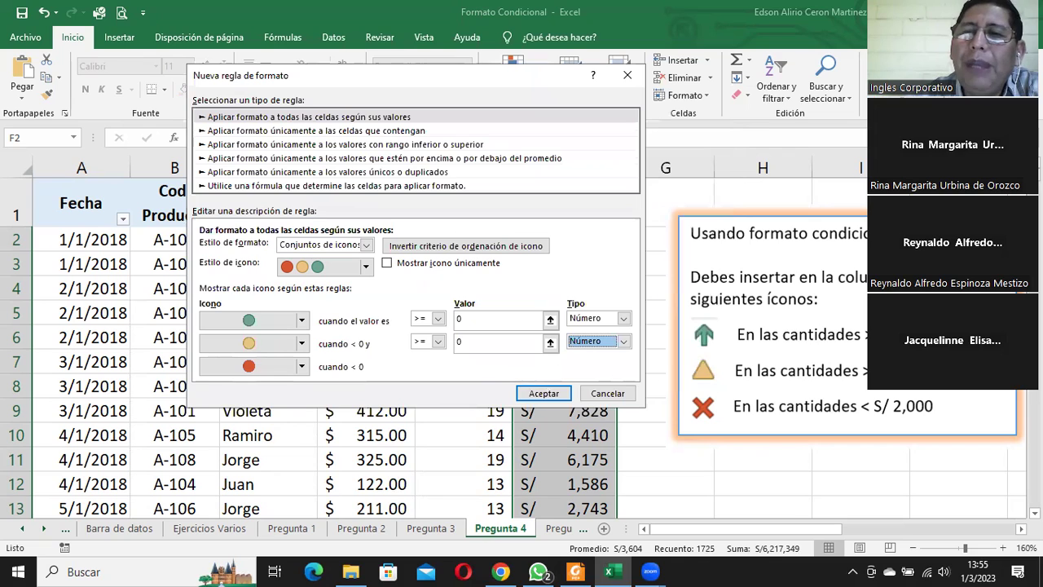
left_click(500, 319)
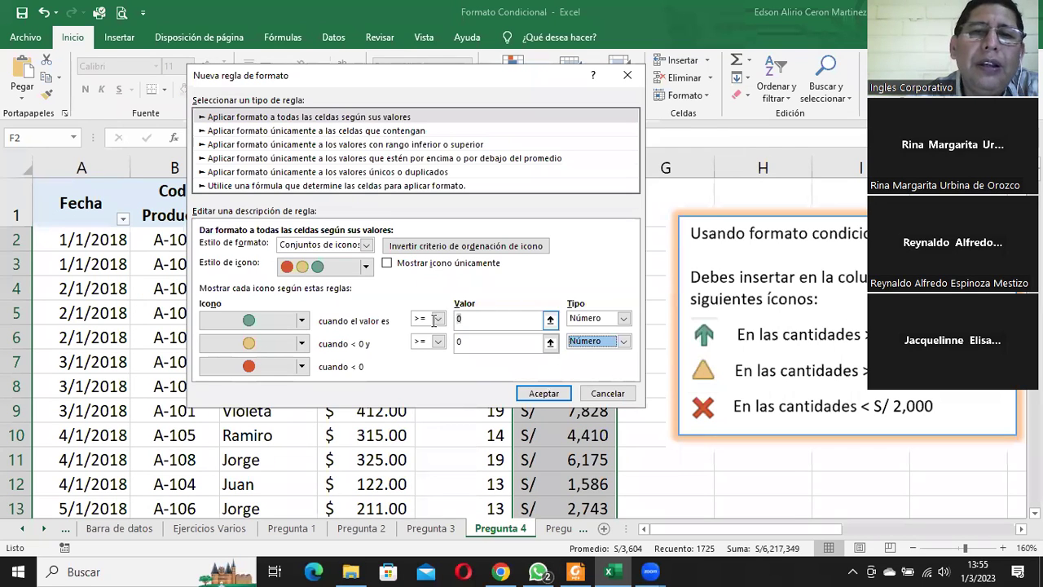
type("5000")
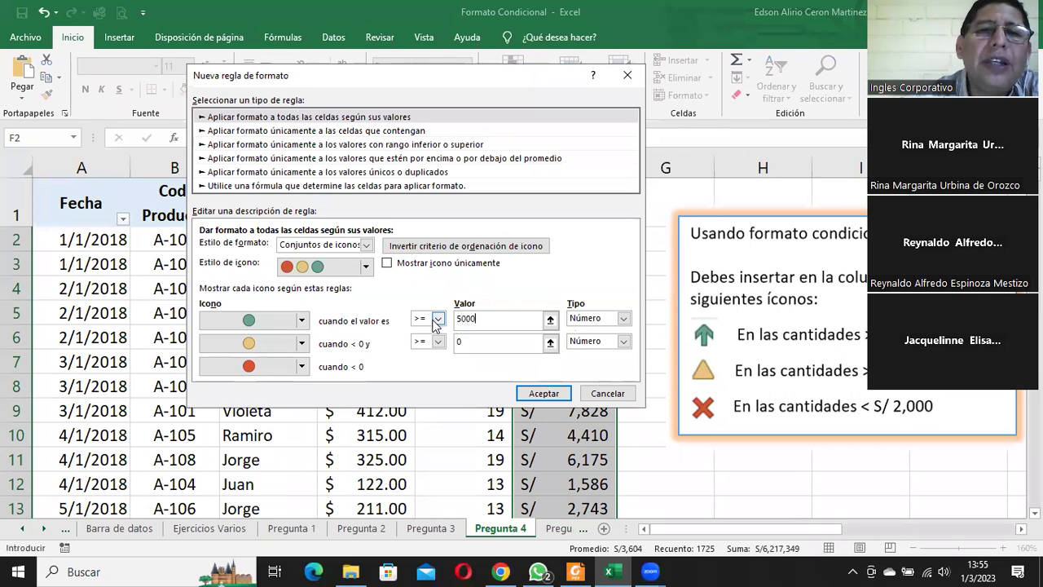
left_click(484, 342)
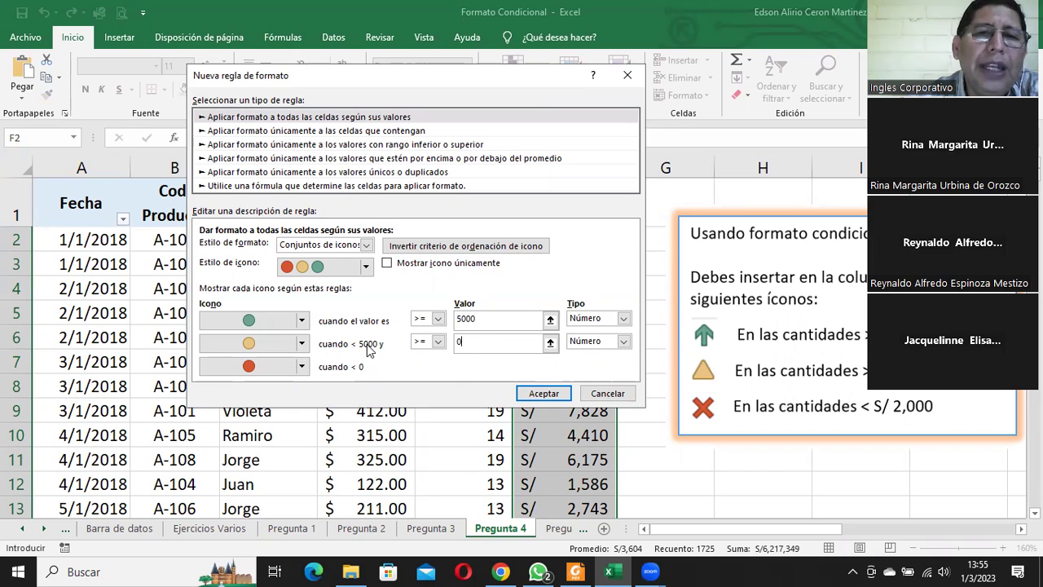
double_click(461, 343)
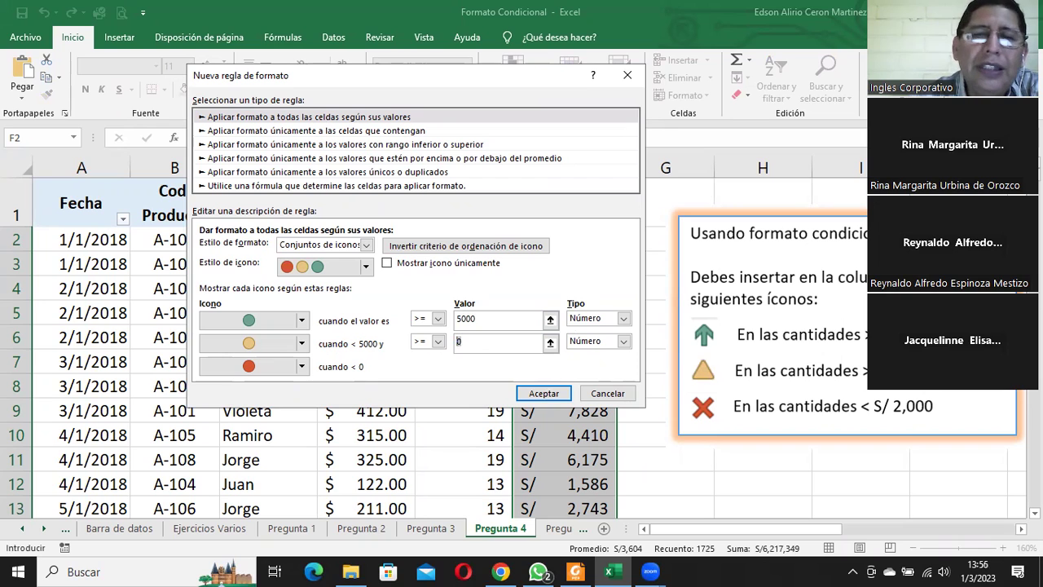
type("2000")
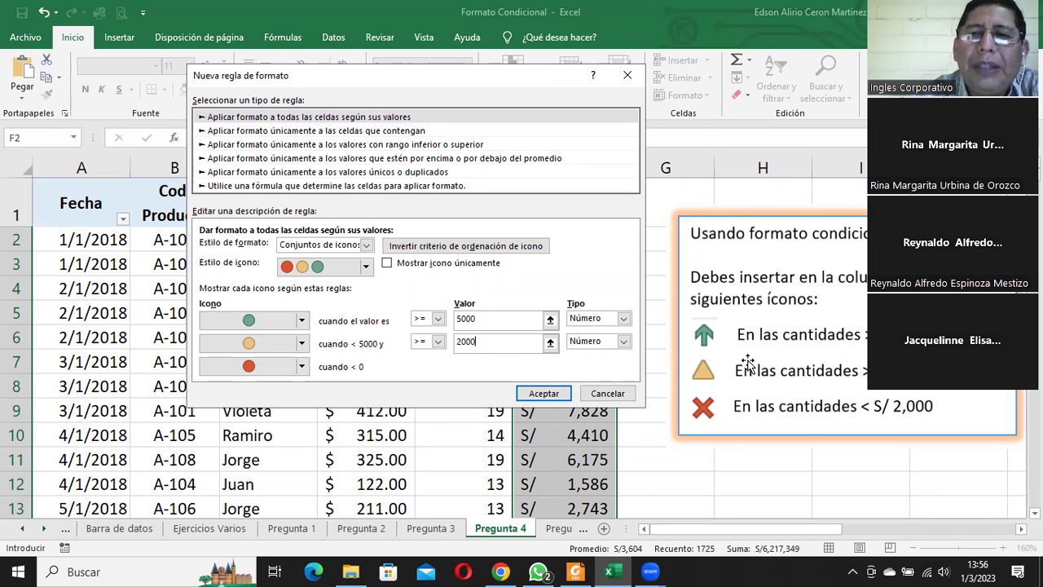
- Use a green up arrow for 5000+, yellow triangle for the middle, red X below 2000
left_click(300, 322)
left_click(301, 322)
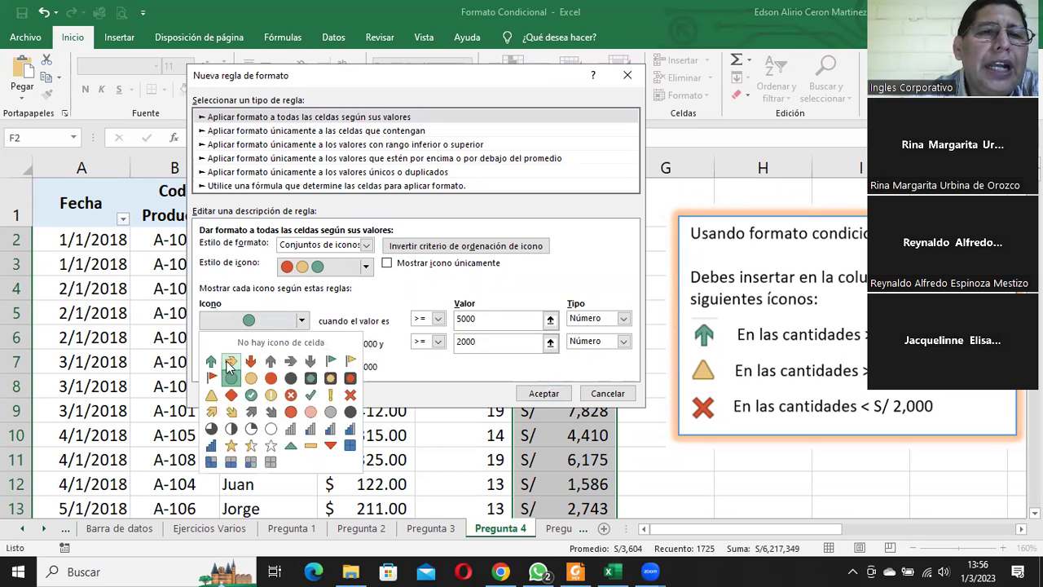
left_click(211, 360)
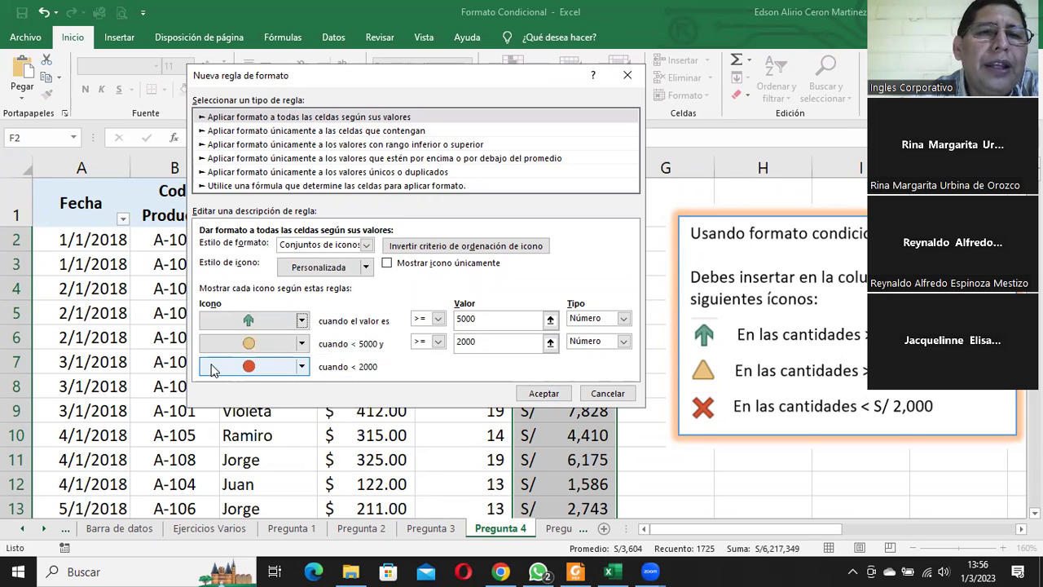
left_click(301, 344)
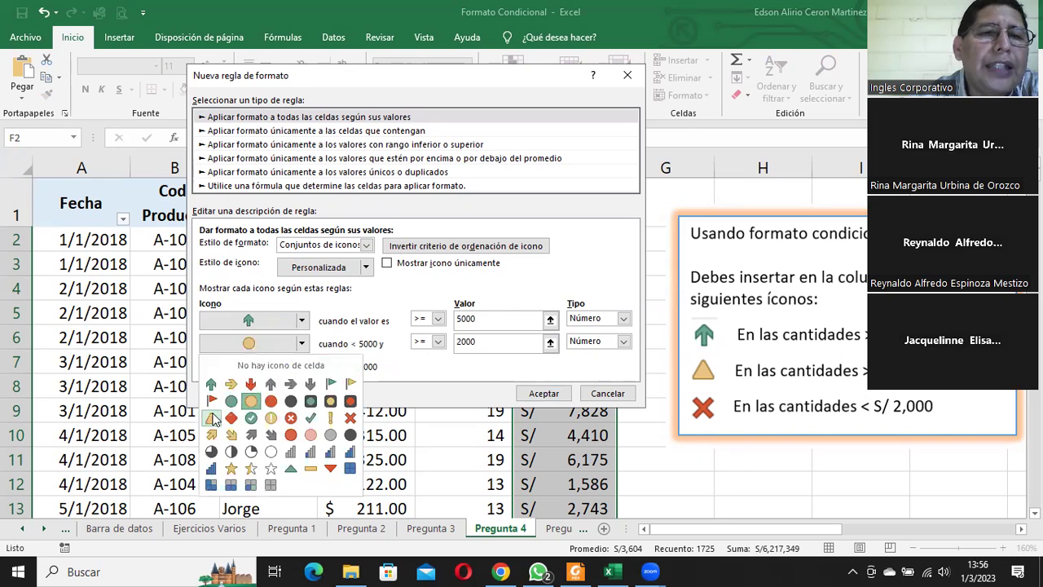
left_click(211, 418)
left_click(301, 367)
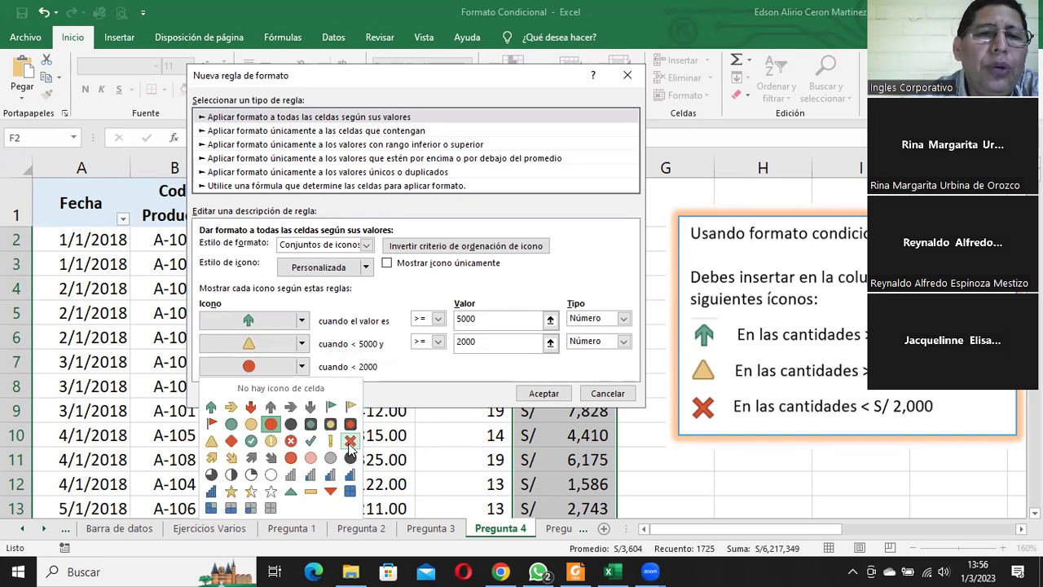
left_click(350, 440)
left_click(302, 367)
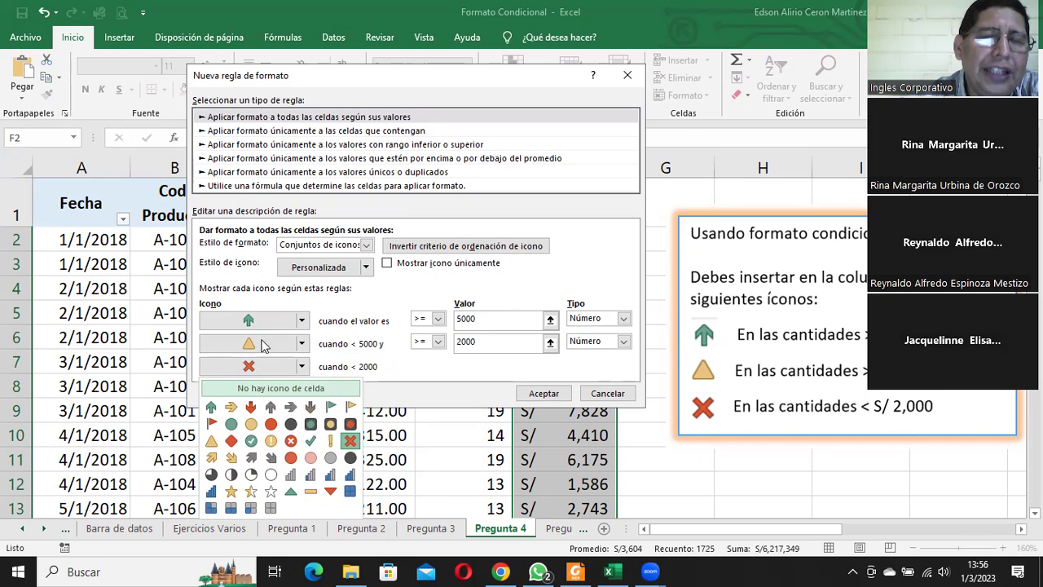
left_click(424, 364)
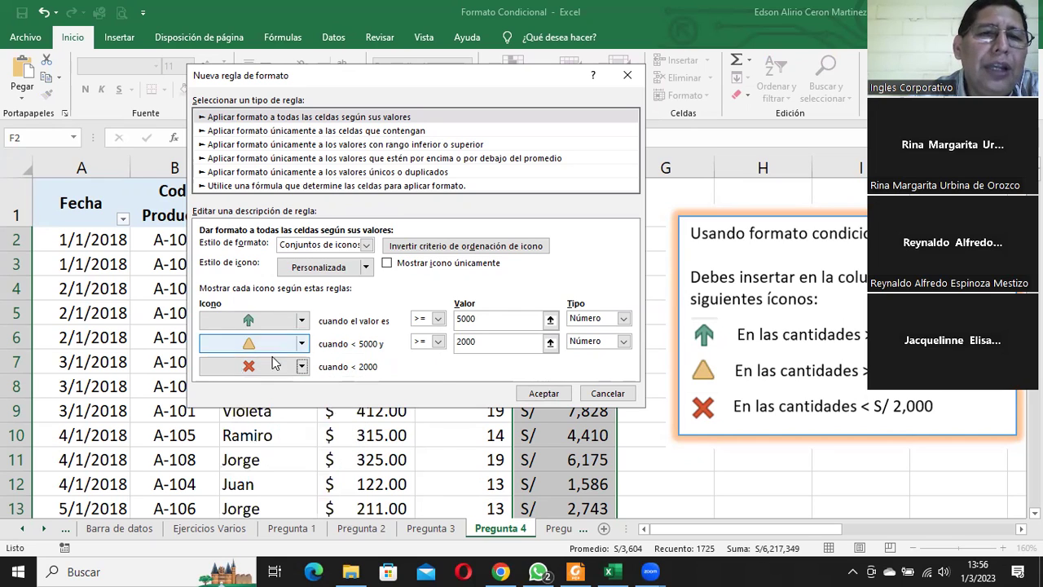
- Apply the icon rule and check the icons shown in the Ingreso total column
left_click(543, 394)
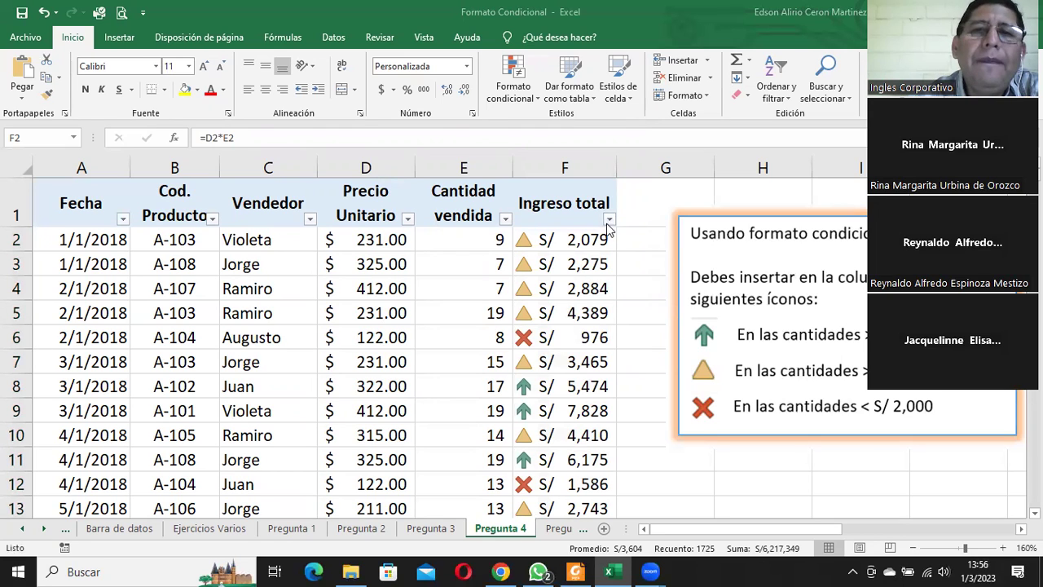
key("ctrl+shift+Down")
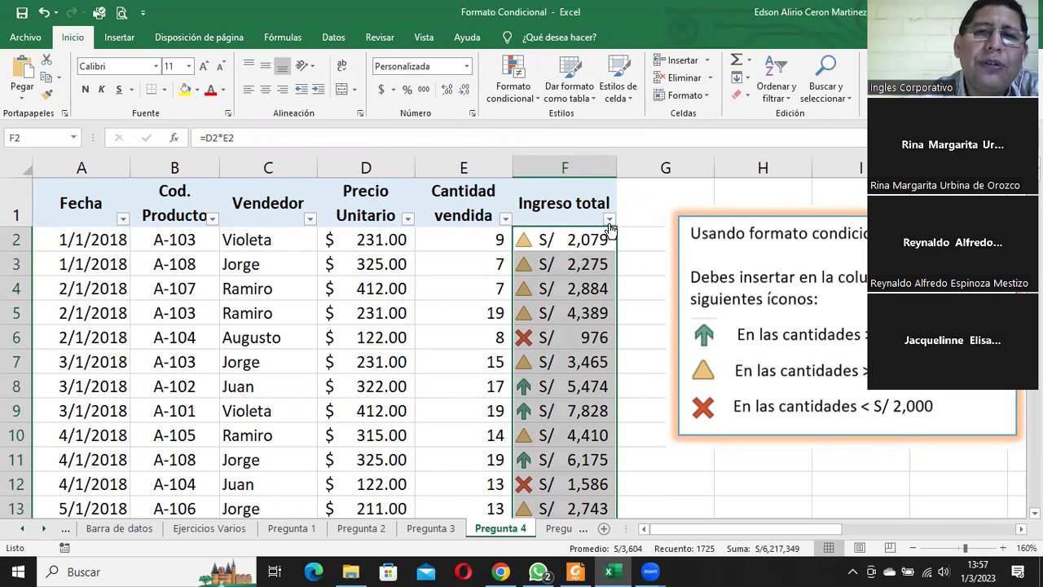
left_click(609, 219)
left_click(609, 218)
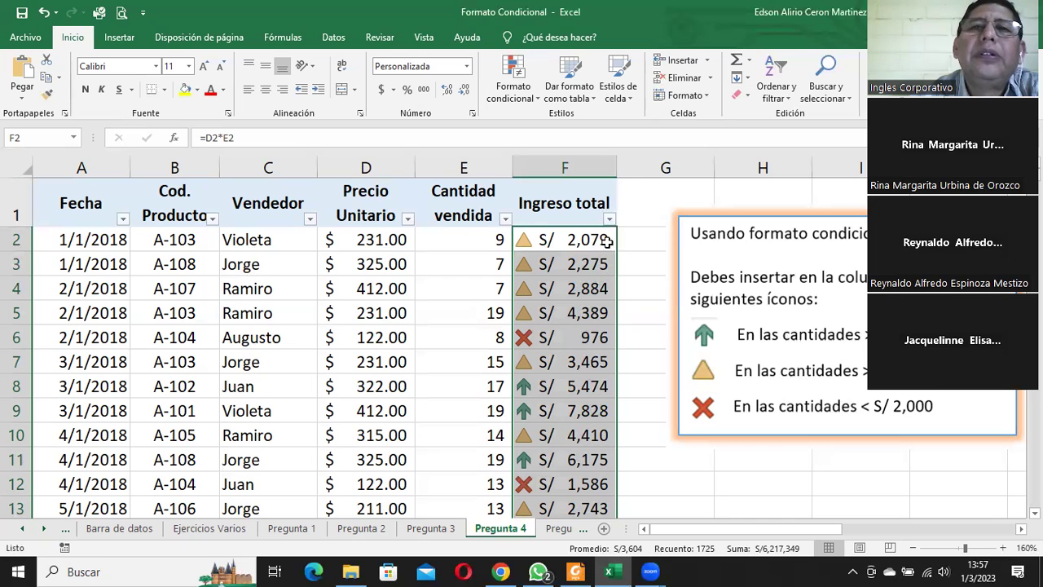
- Turn off the header-row filter arrows, then select cell F2
left_click(773, 87)
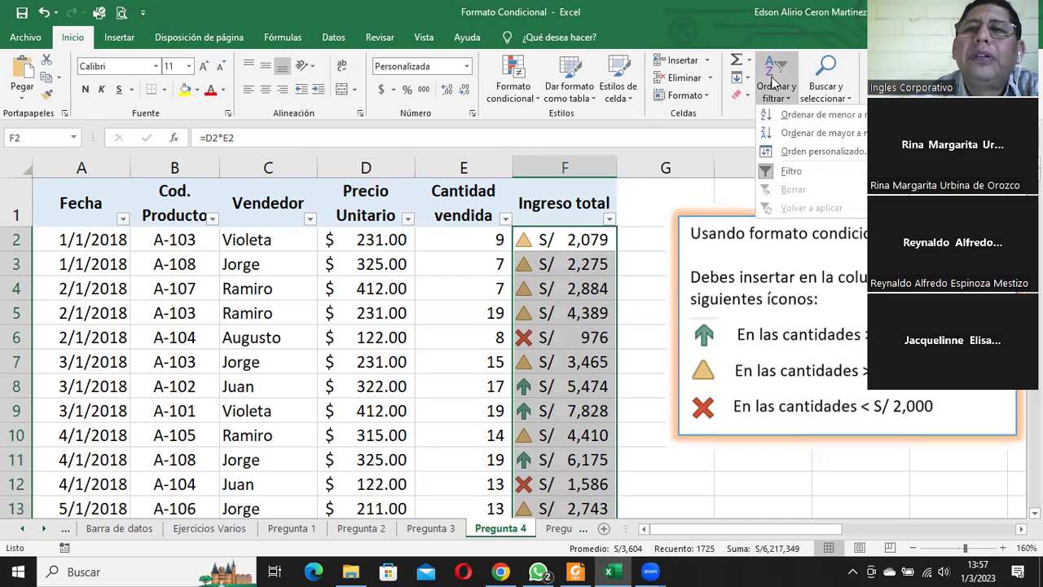
left_click(784, 175)
left_click(587, 289)
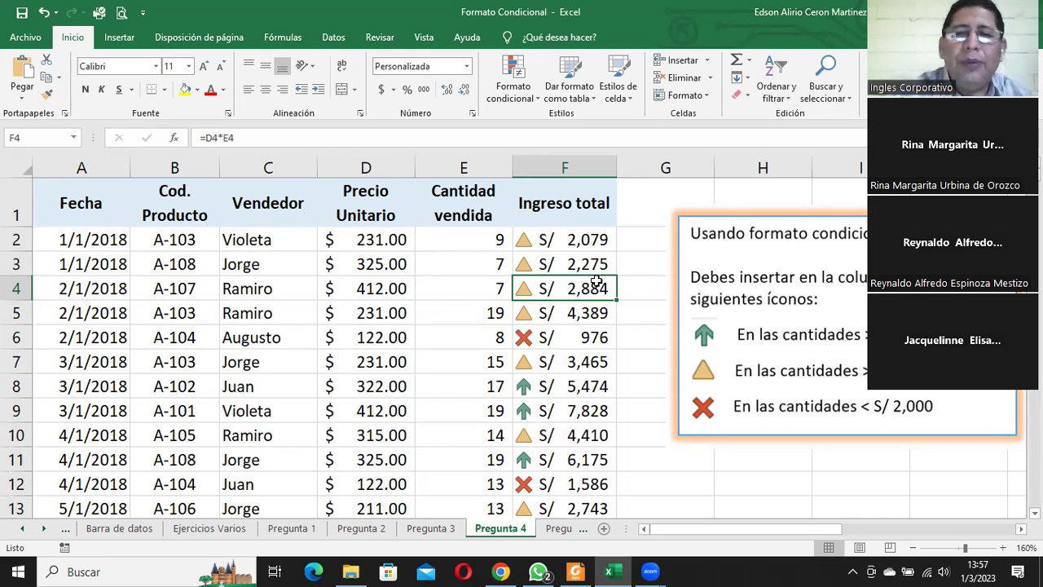
left_click(572, 241)
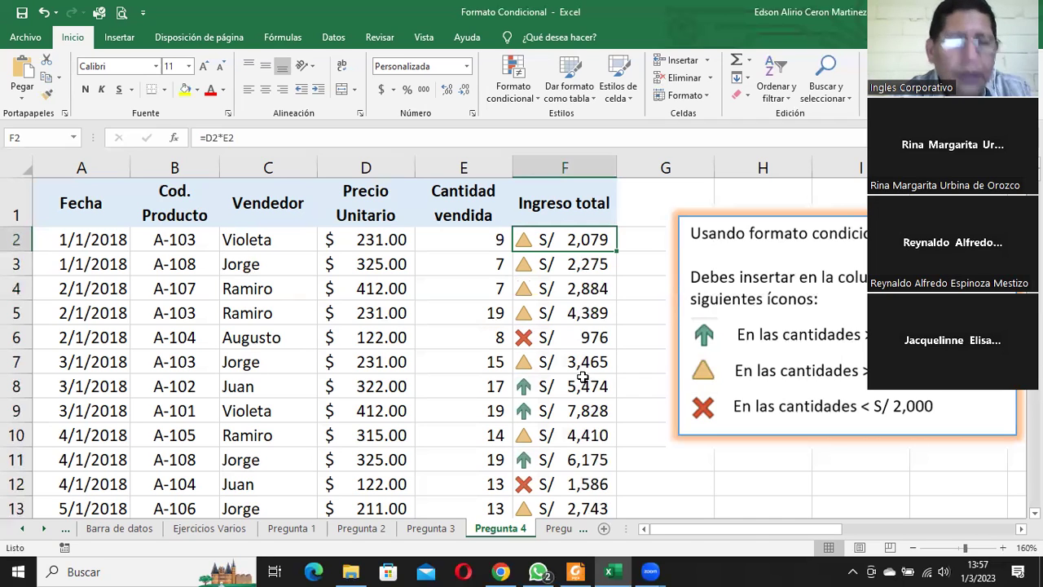
- Undo the earlier icon formatting and select the Ingreso total range F2:F1726
key("ctrl+shift+Down")
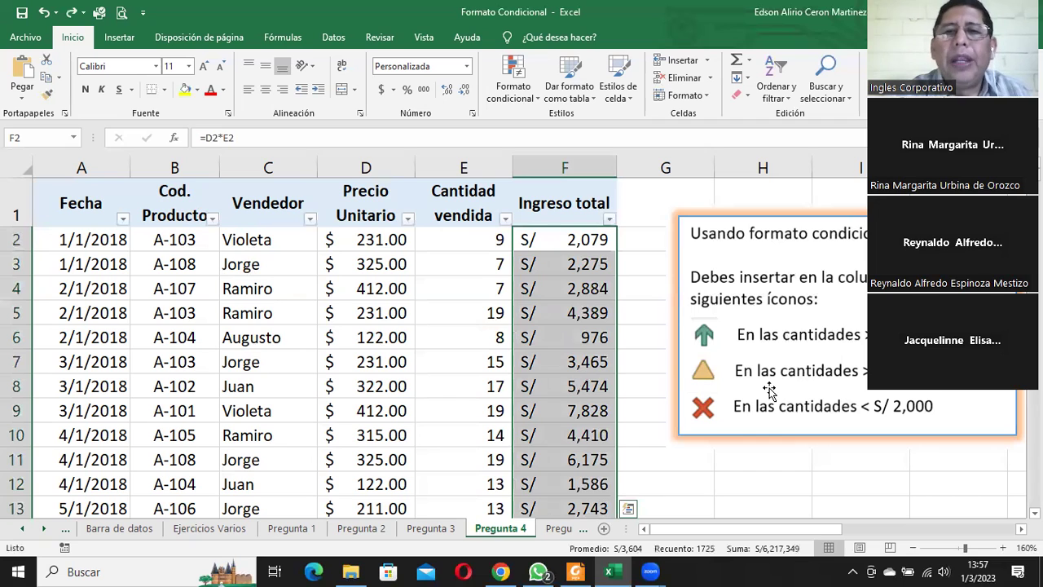
left_click(557, 237)
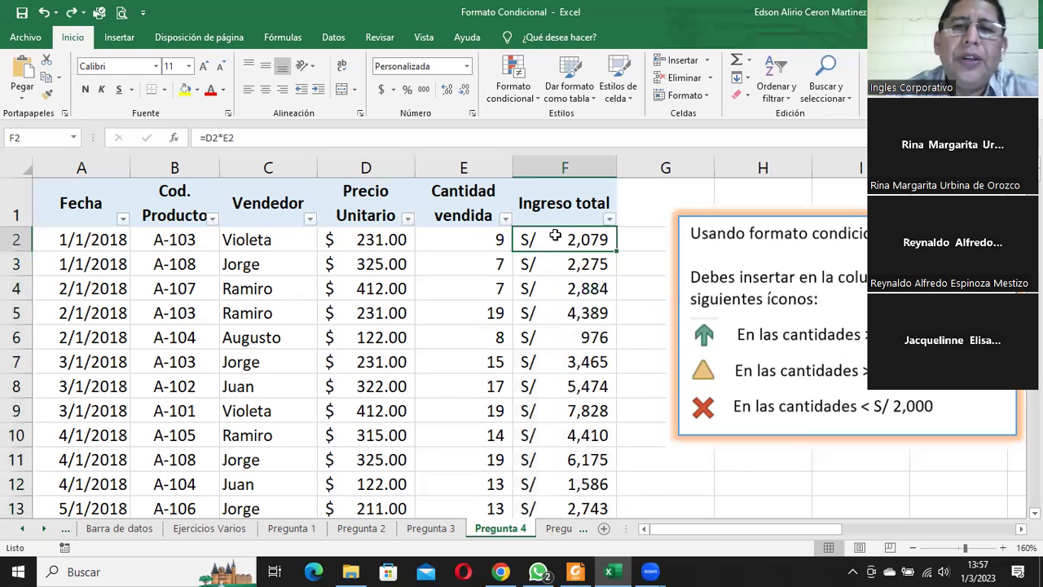
key("ctrl+shift+Down")
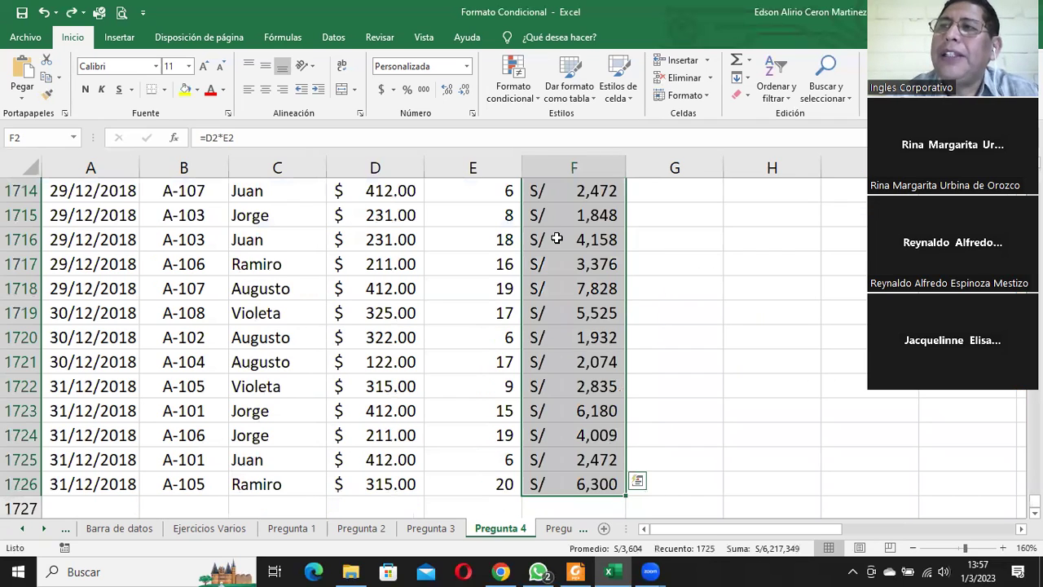
scroll(685, 383, "up", 3)
scroll(684, 377, "up", 11)
scroll(684, 376, "up", 12)
scroll(685, 376, "up", 12)
scroll(685, 376, "up", 11)
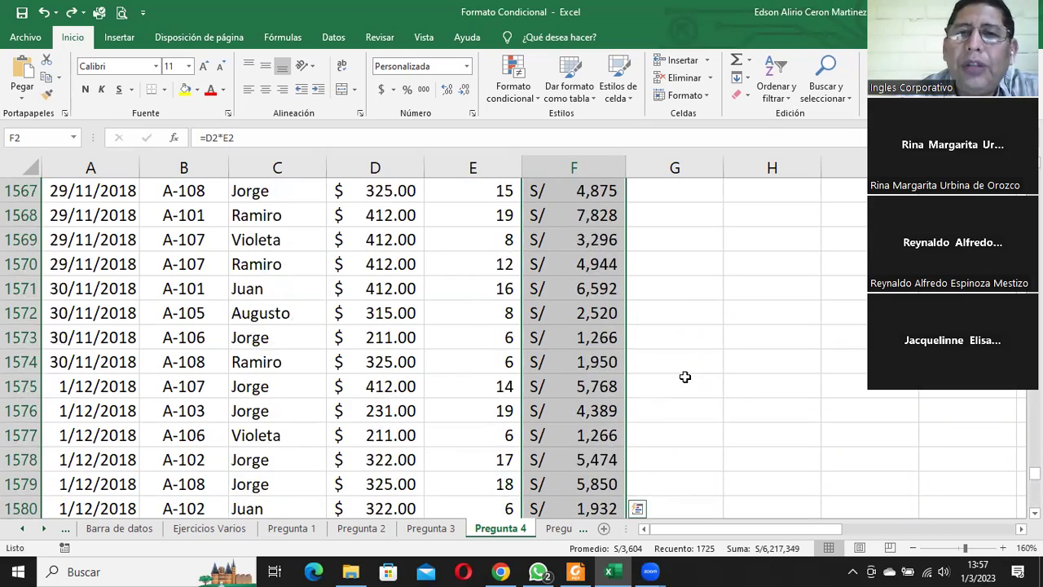
scroll(685, 377, "up", 13)
scroll(684, 376, "up", 12)
scroll(685, 376, "up", 11)
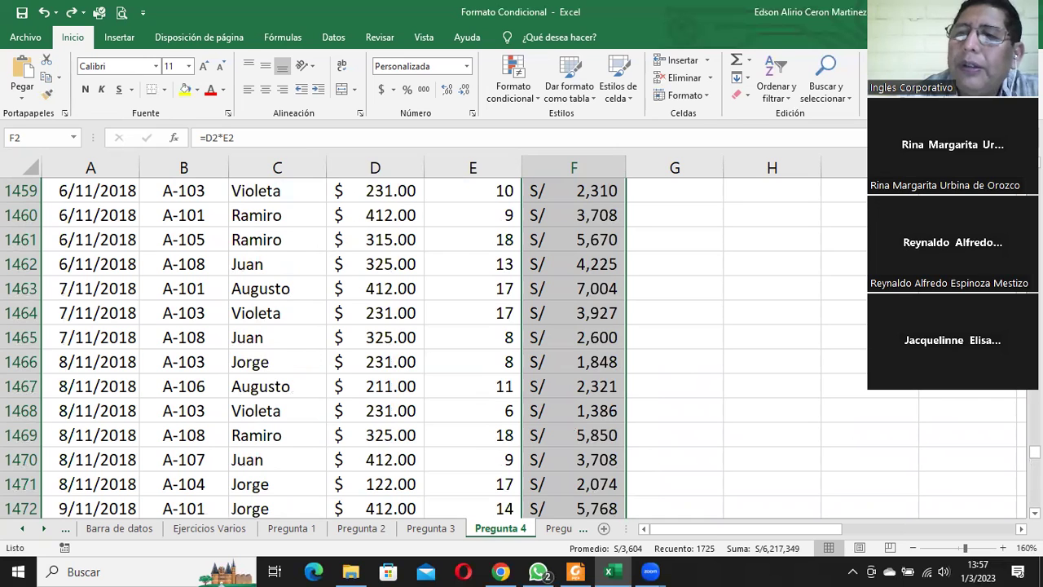
scroll(713, 389, "up", 1)
scroll(713, 388, "up", 20)
scroll(714, 389, "up", 20)
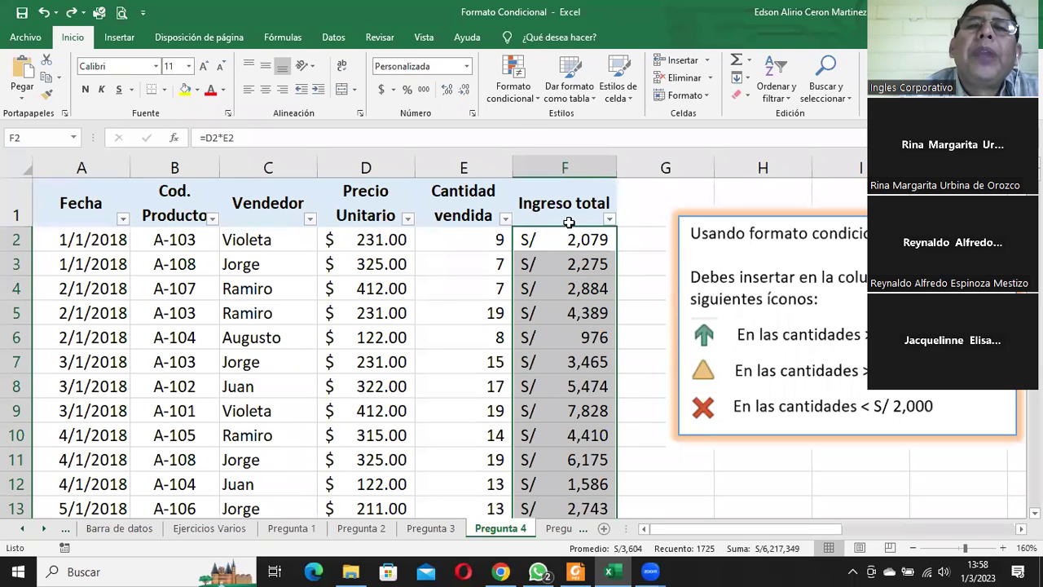
- Create another new conditional formatting rule with the Conjuntos de iconos style
left_click(518, 82)
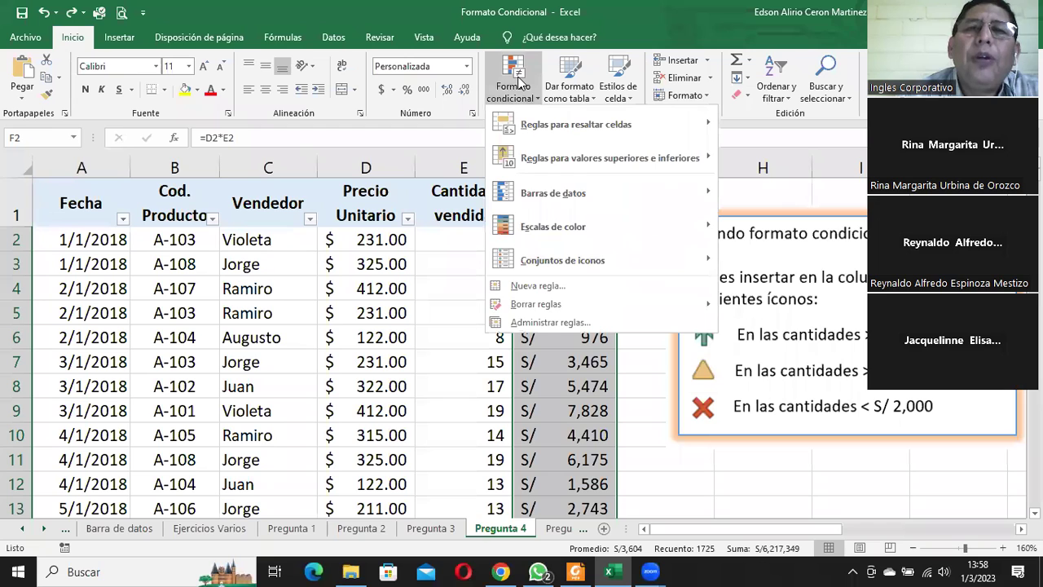
left_click(538, 286)
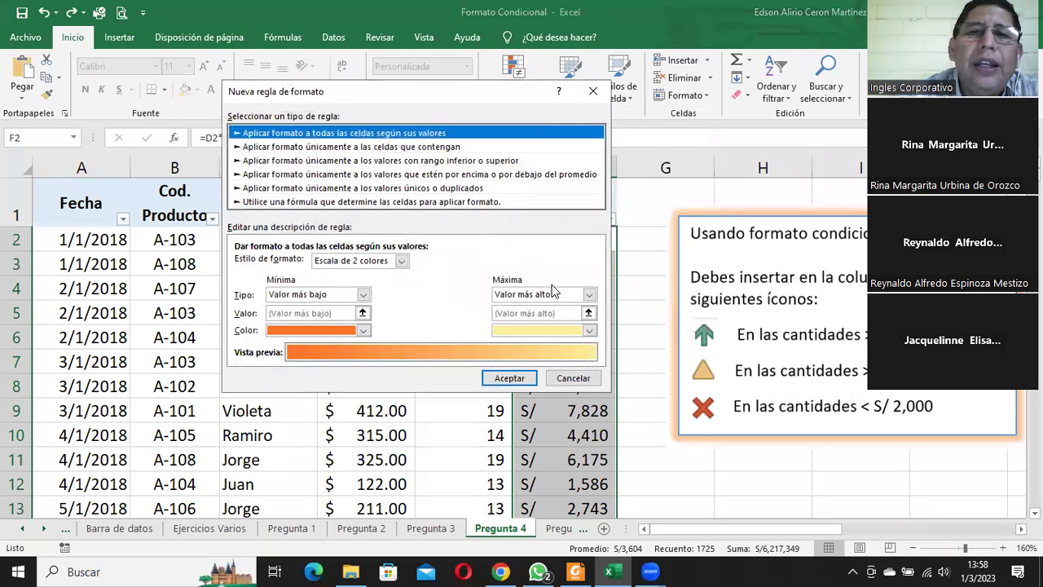
left_click(364, 263)
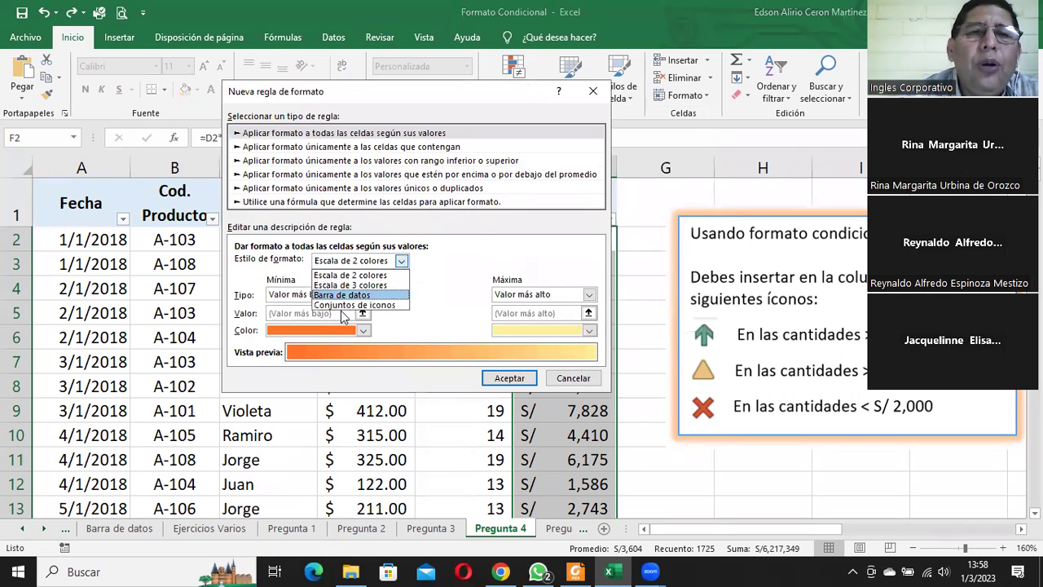
left_click(356, 305)
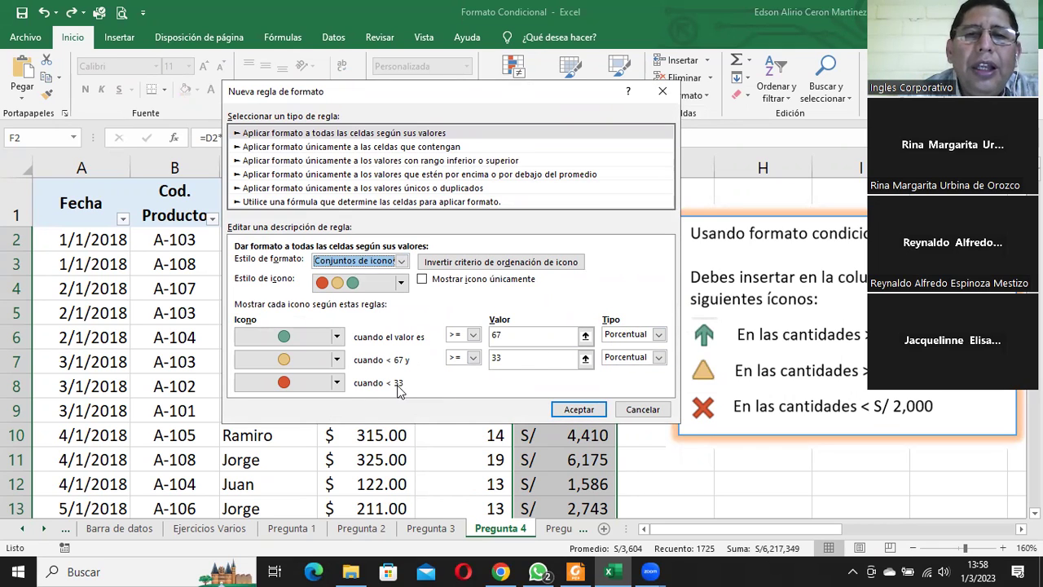
left_click(507, 334)
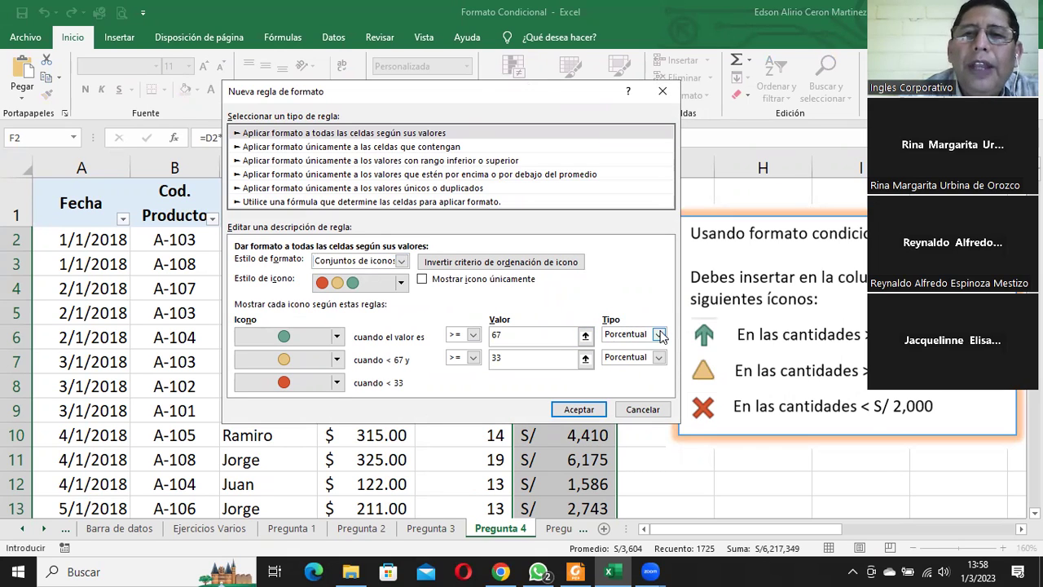
- Set both threshold types to Número with values 5000 for the top icon and 2000 for the middle
left_click(658, 335)
left_click(636, 348)
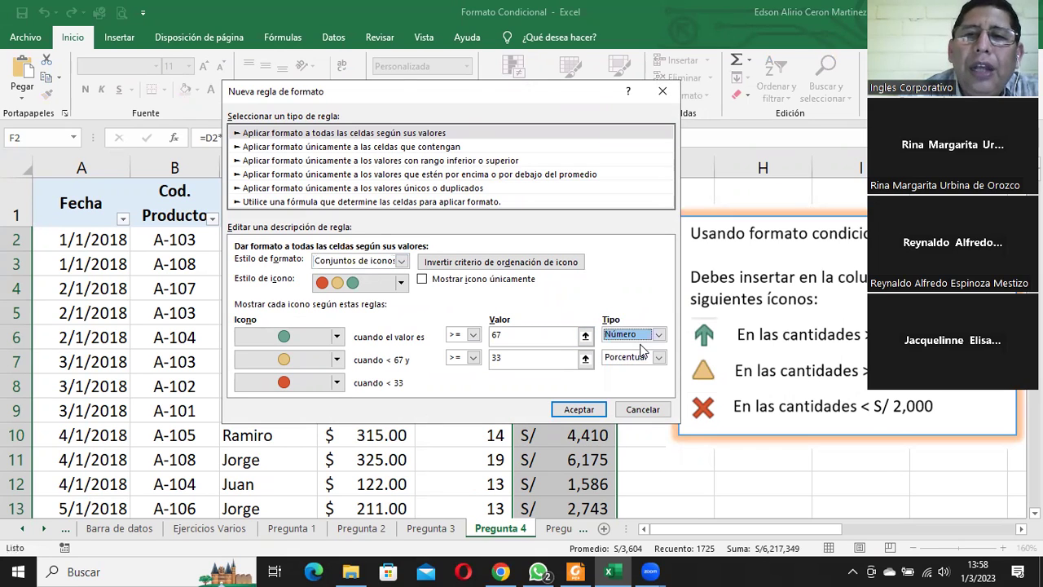
left_click(652, 357)
left_click(629, 371)
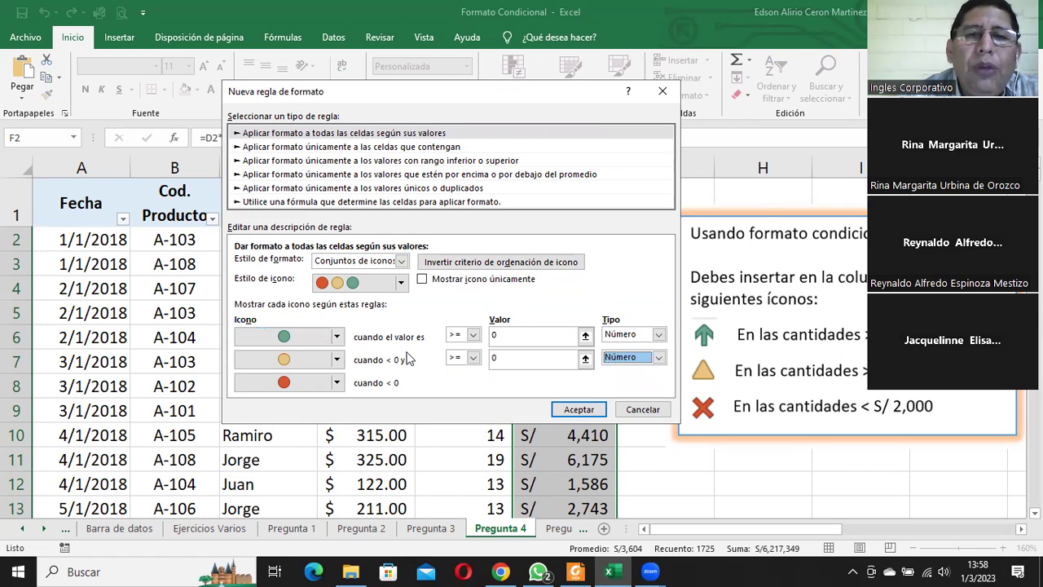
left_click(493, 335)
type("5000")
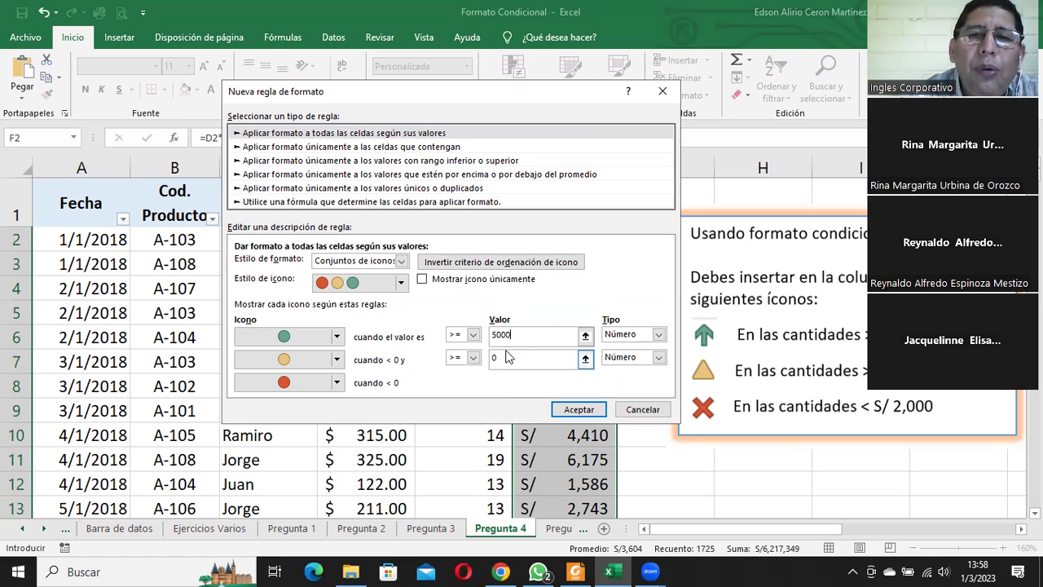
left_click(506, 357)
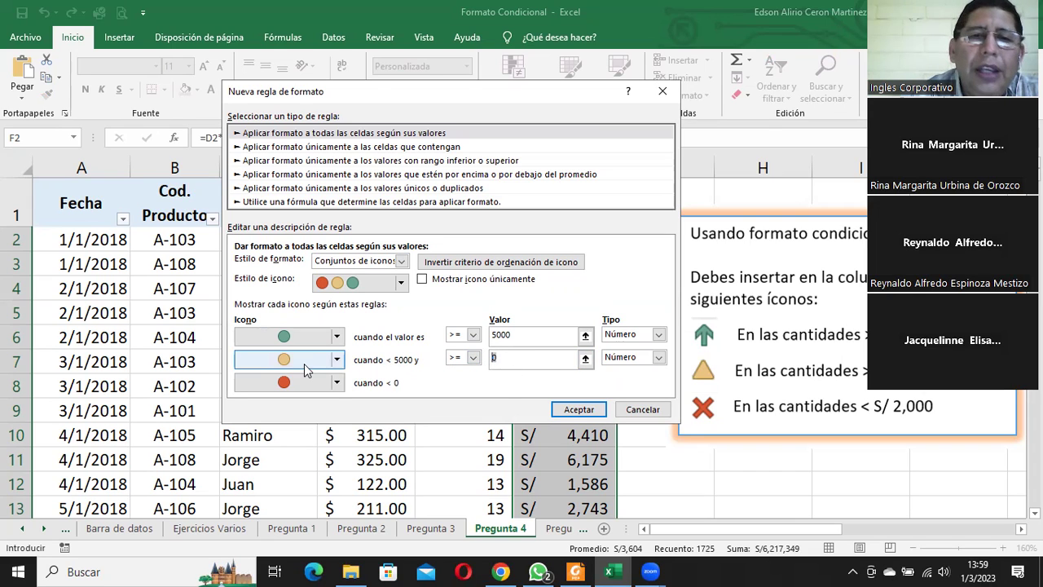
type("2000")
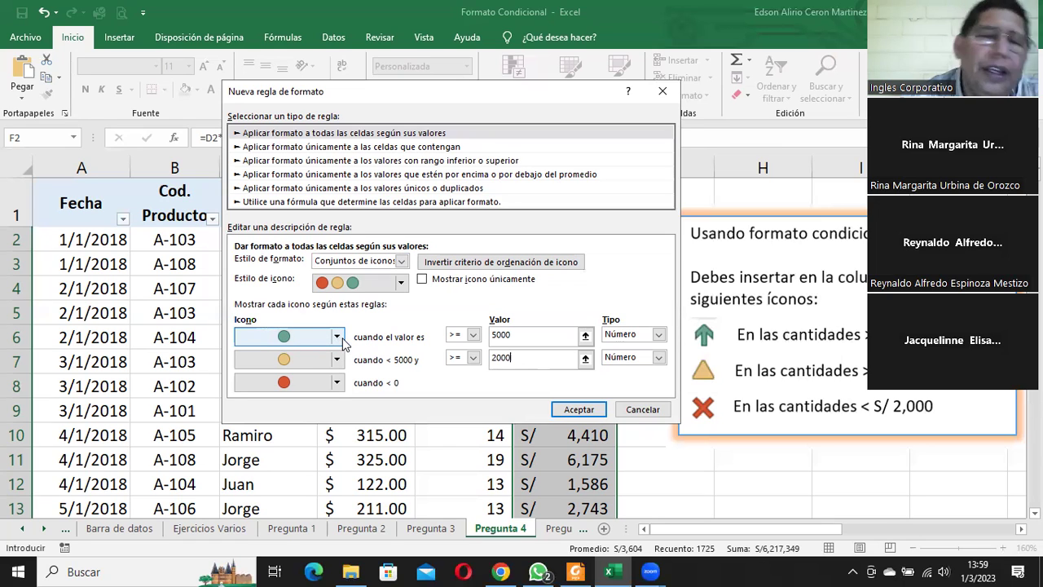
- Pick the green up arrow for 5000 or more and the yellow triangle for 2000 or more
left_click(336, 337)
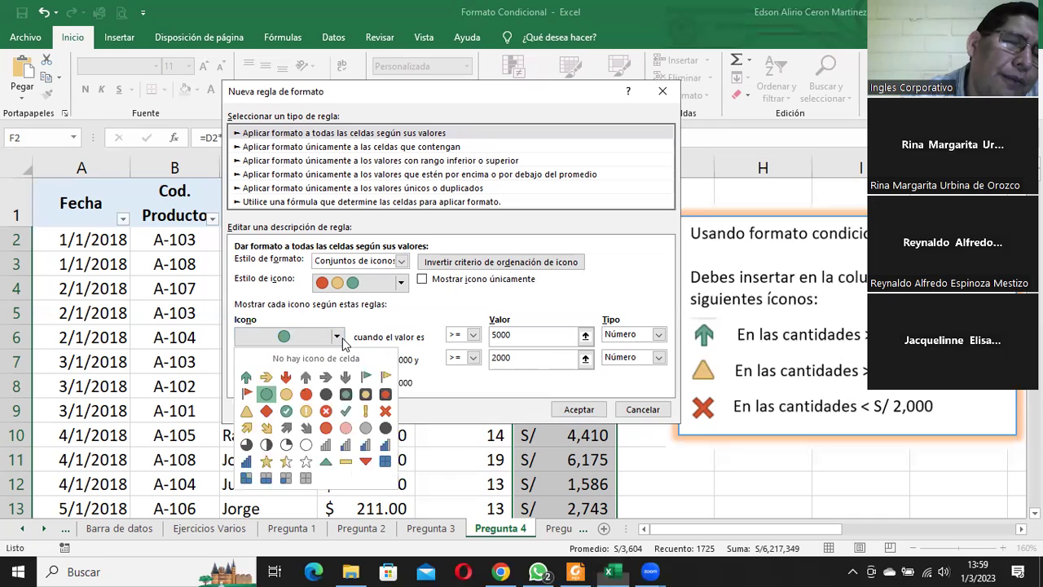
left_click(246, 377)
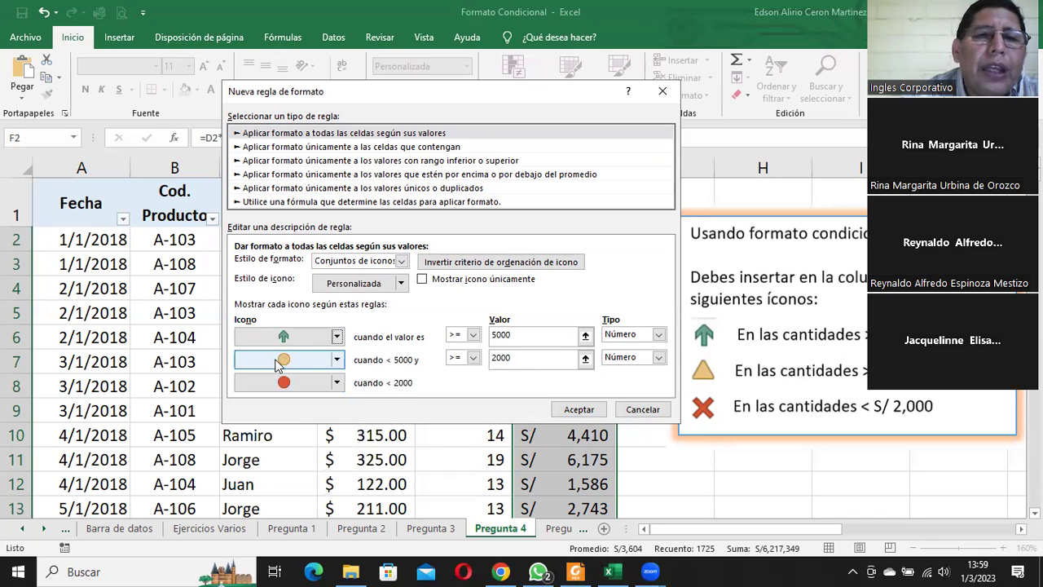
left_click(337, 359)
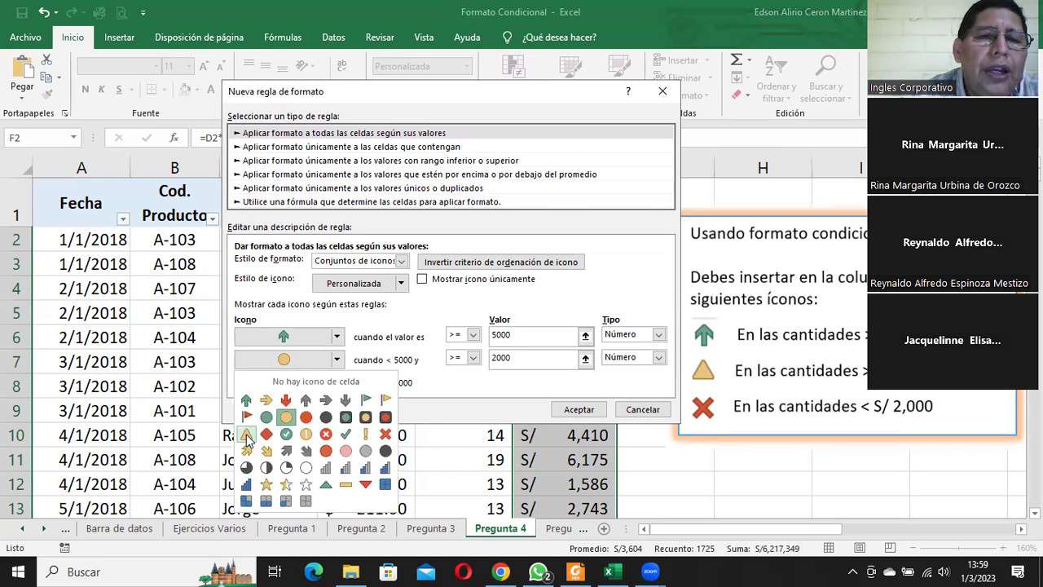
left_click(246, 434)
- Use the plain red X for values below 2000 and apply the rule
left_click(273, 383)
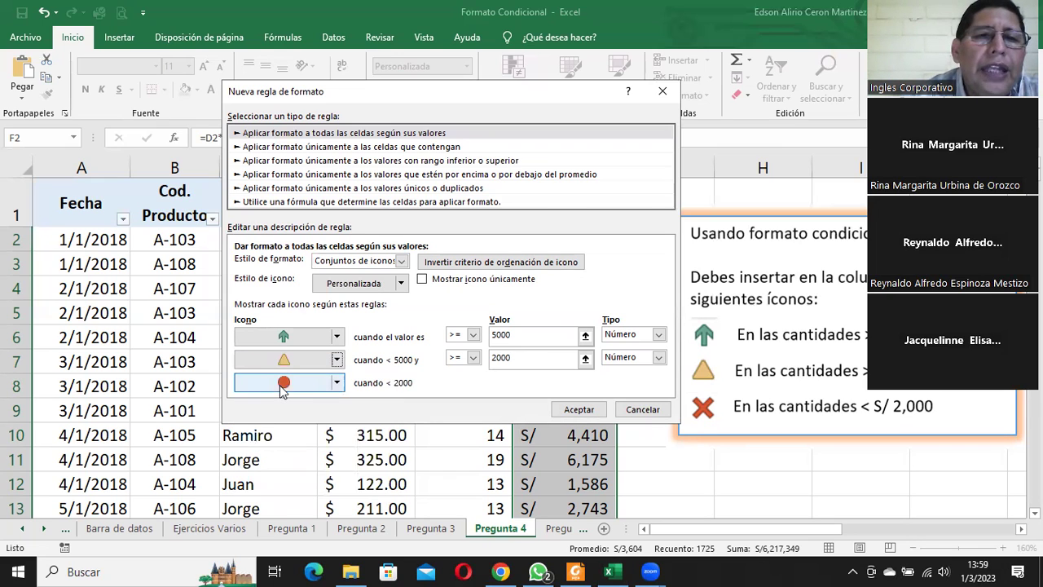
left_click(337, 383)
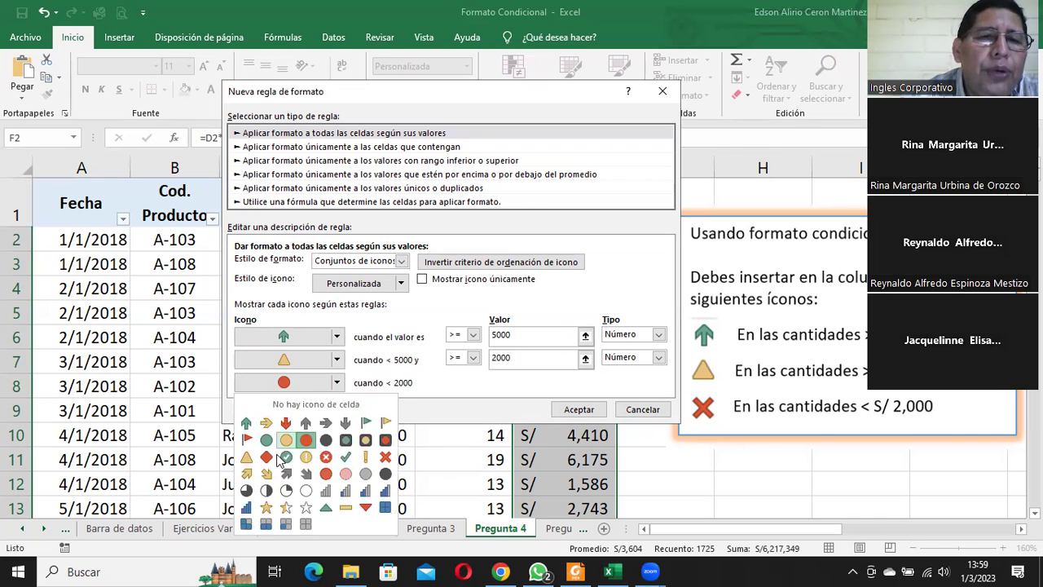
left_click(385, 457)
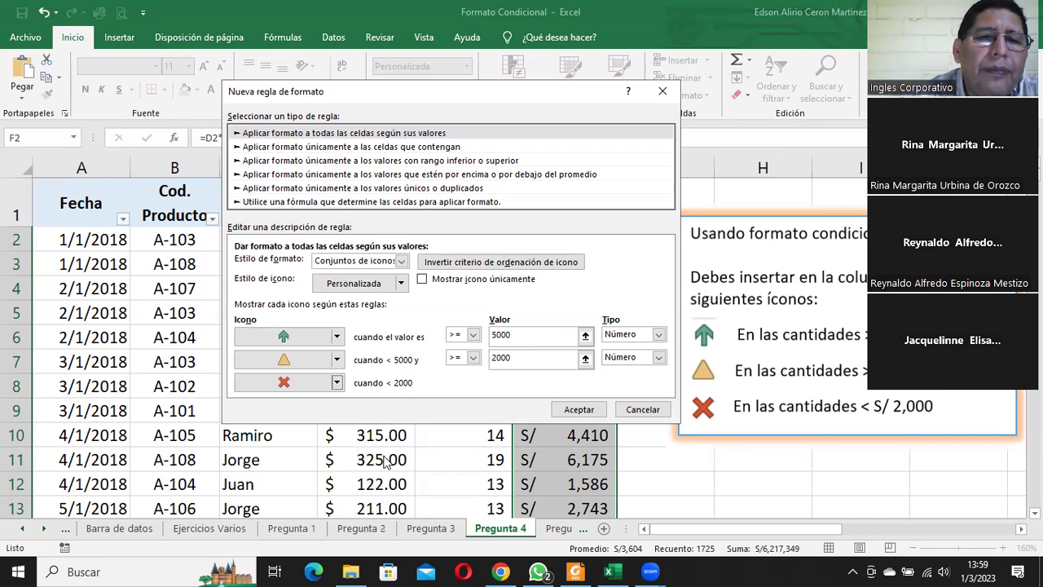
left_click(337, 383)
left_click(331, 457)
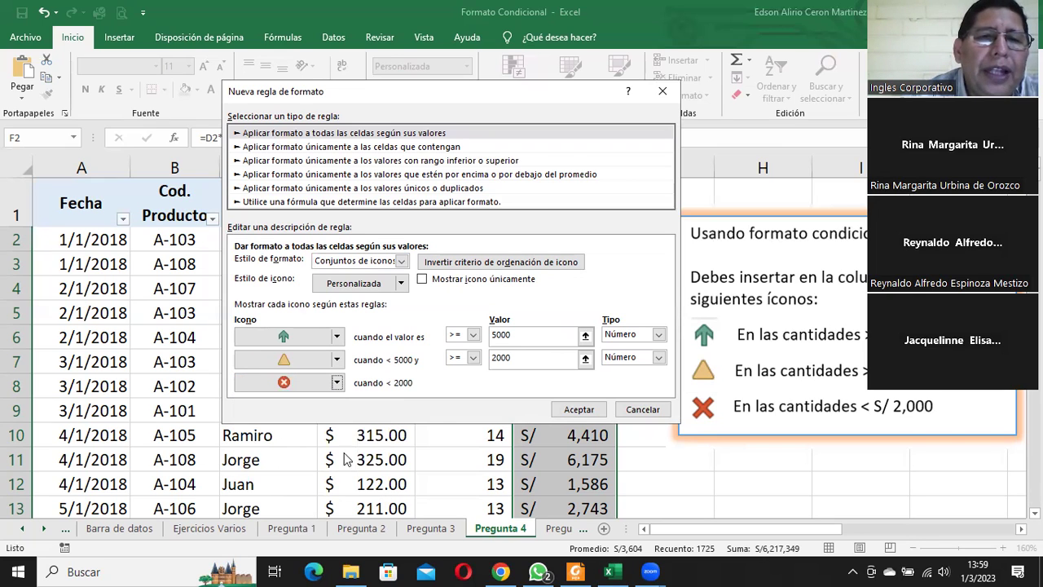
left_click(337, 382)
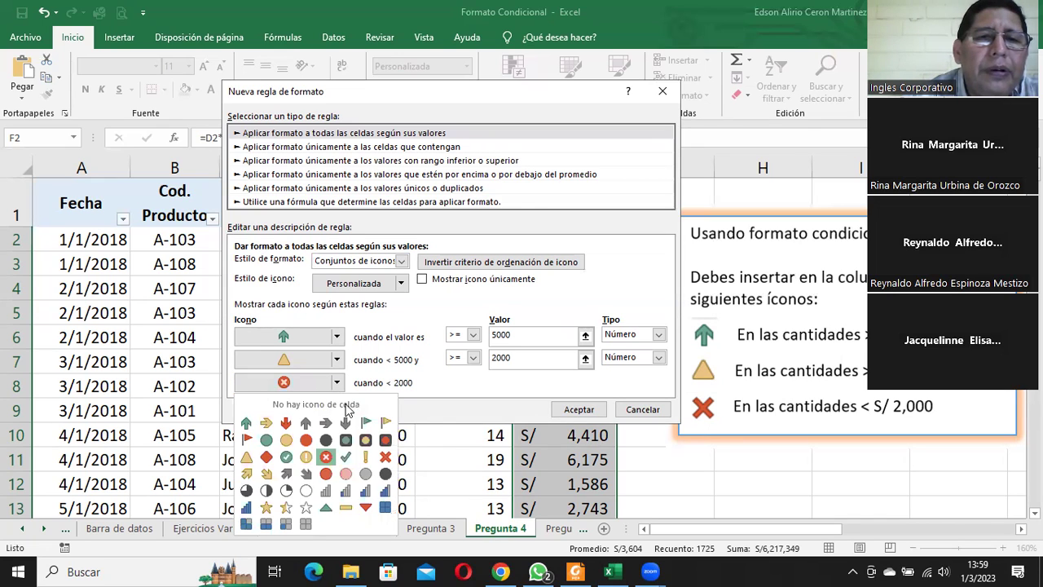
left_click(384, 455)
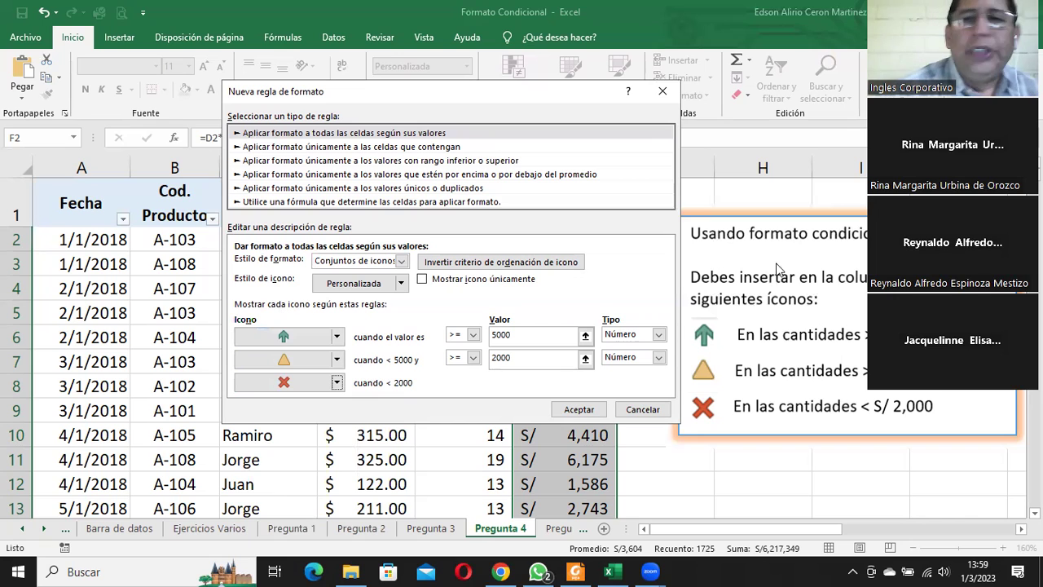
left_click(580, 410)
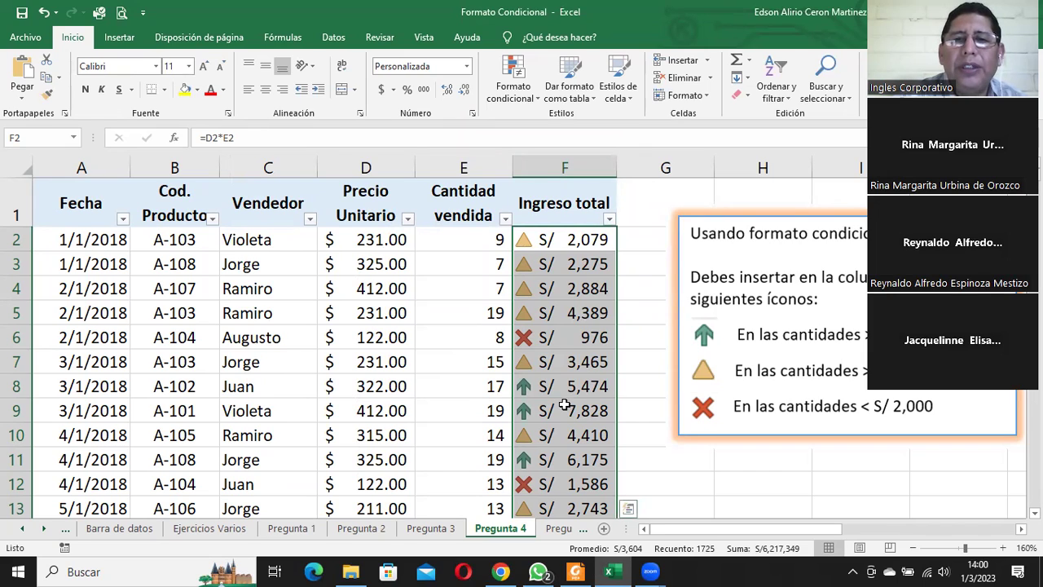
- Scroll down to rows 166–179 to inspect the Ingreso total icons in column F
scroll(564, 404, "down", 3)
scroll(563, 404, "down", 2)
scroll(564, 404, "down", 1)
scroll(564, 407, "down", 2)
scroll(562, 410, "down", 1)
scroll(562, 412, "down", 2)
scroll(561, 415, "down", 1)
scroll(559, 423, "down", 2)
scroll(560, 422, "down", 2)
scroll(560, 422, "down", 3)
scroll(560, 422, "down", 2)
scroll(560, 422, "down", 4)
scroll(560, 422, "down", 1)
scroll(560, 423, "down", 4)
scroll(558, 429, "down", 3)
scroll(558, 429, "down", 2)
scroll(559, 430, "down", 2)
scroll(558, 432, "down", 5)
scroll(557, 433, "down", 4)
scroll(556, 433, "down", 1)
scroll(556, 433, "down", 5)
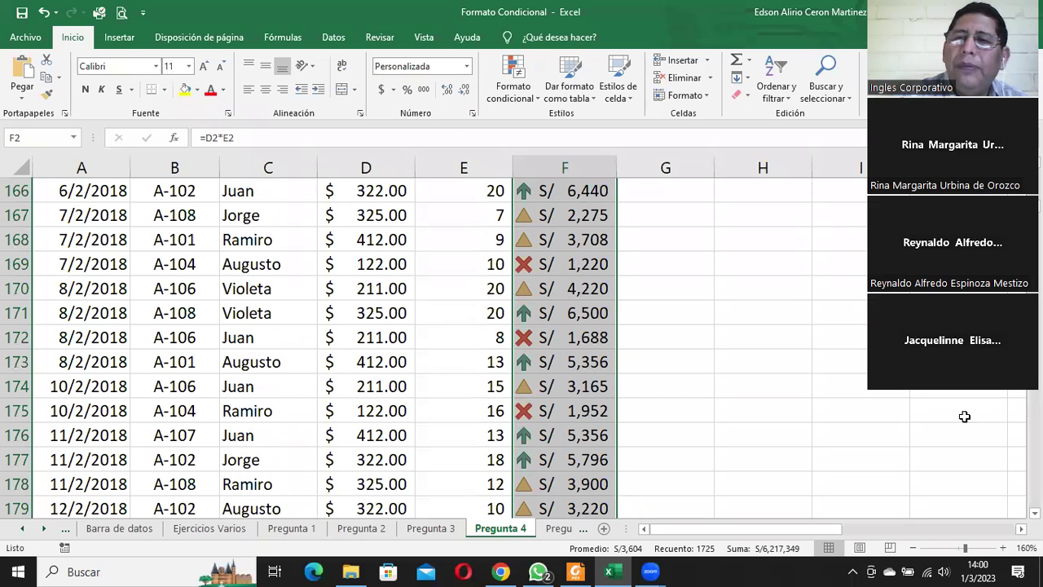
- Jump back to the top of Pregunta 4 and select the instruction picture beside the table
key("ctrl+BackSpace")
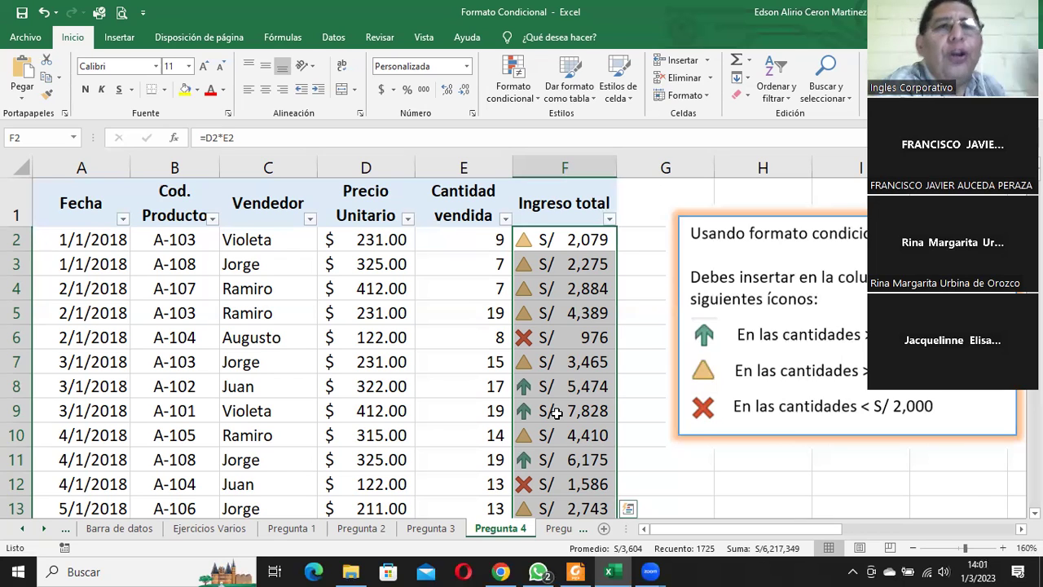
left_click(466, 66)
left_click(466, 66)
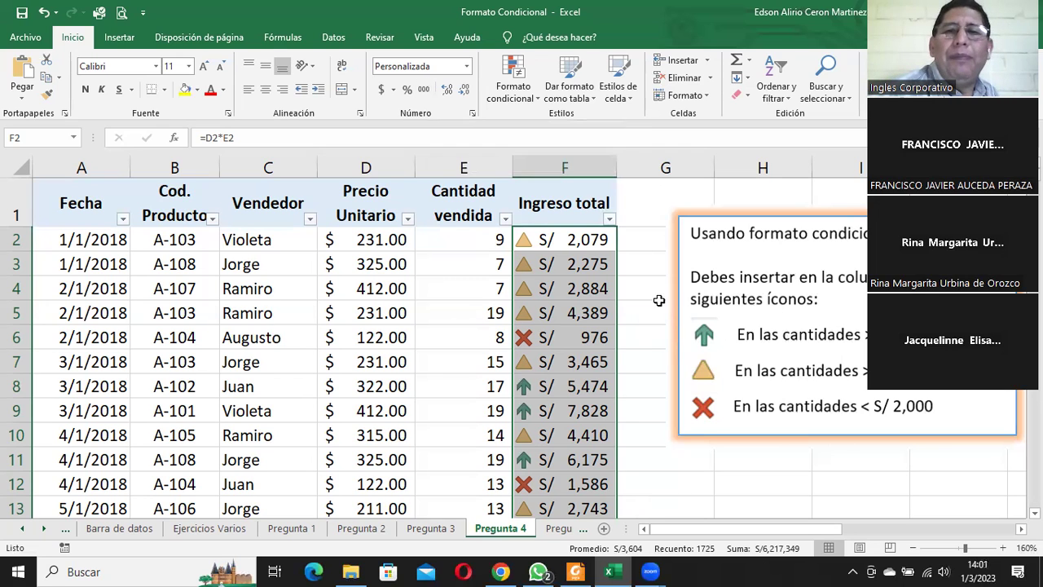
left_click(780, 298)
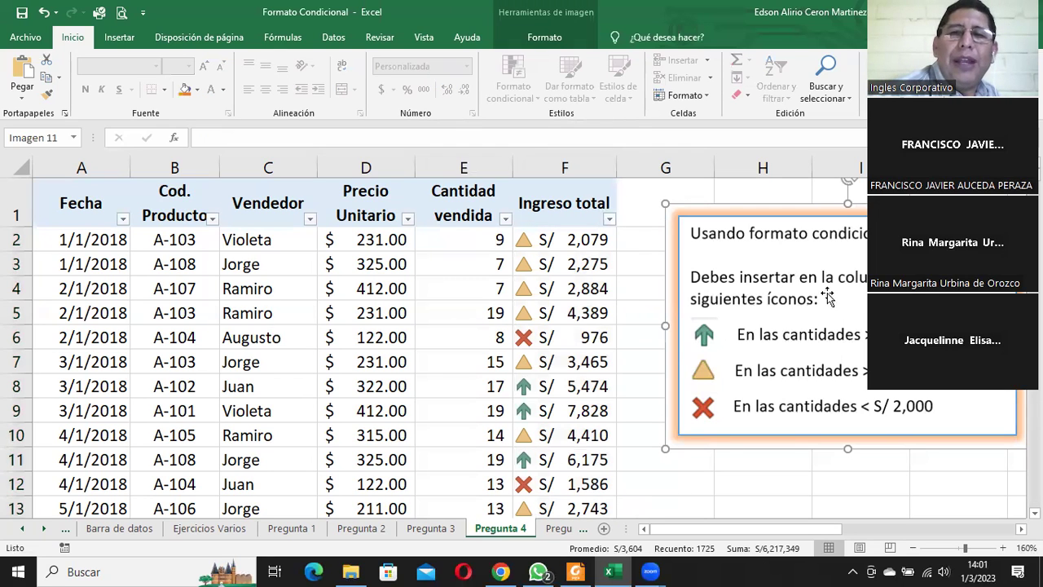